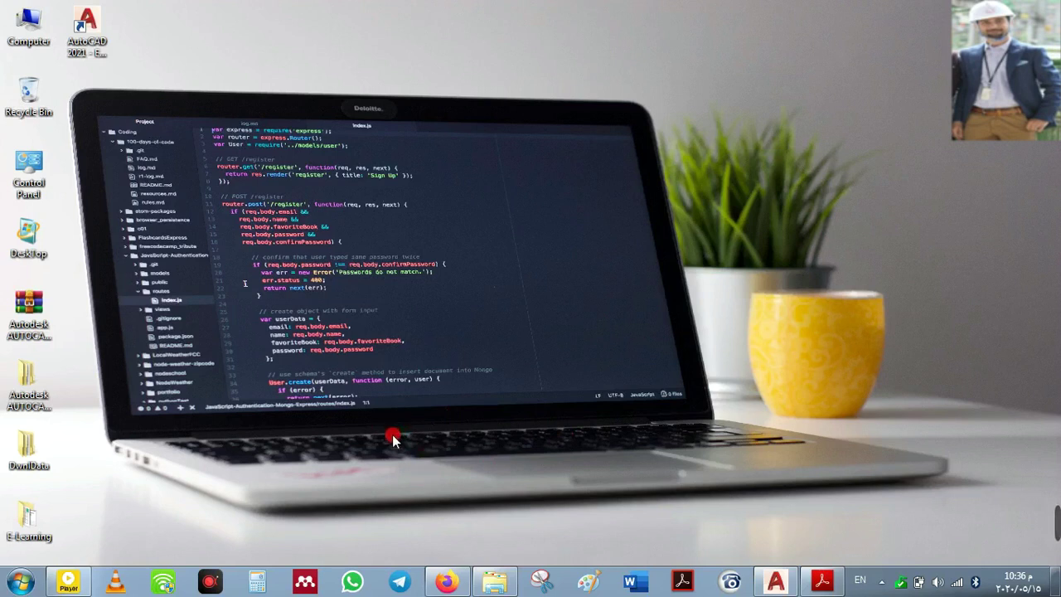
- Switch to the Share site in Firefox and select the Autocad query in the site's search box
{"action": "left_click", "coordinate": [445, 582]}
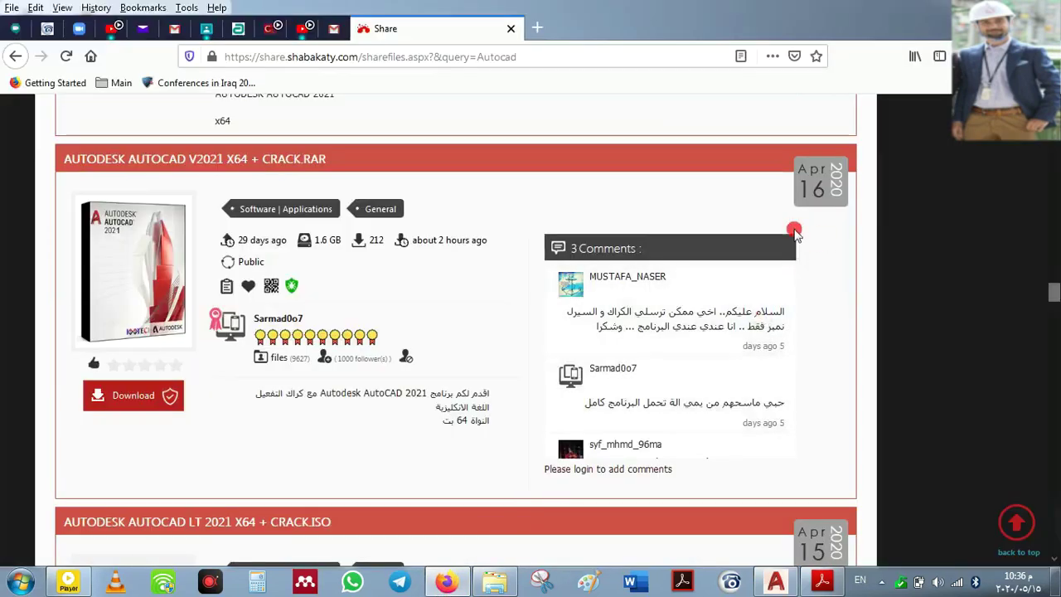
{"action": "scroll", "coordinate": [1054, 284], "scroll_direction": "up", "scroll_amount": 15}
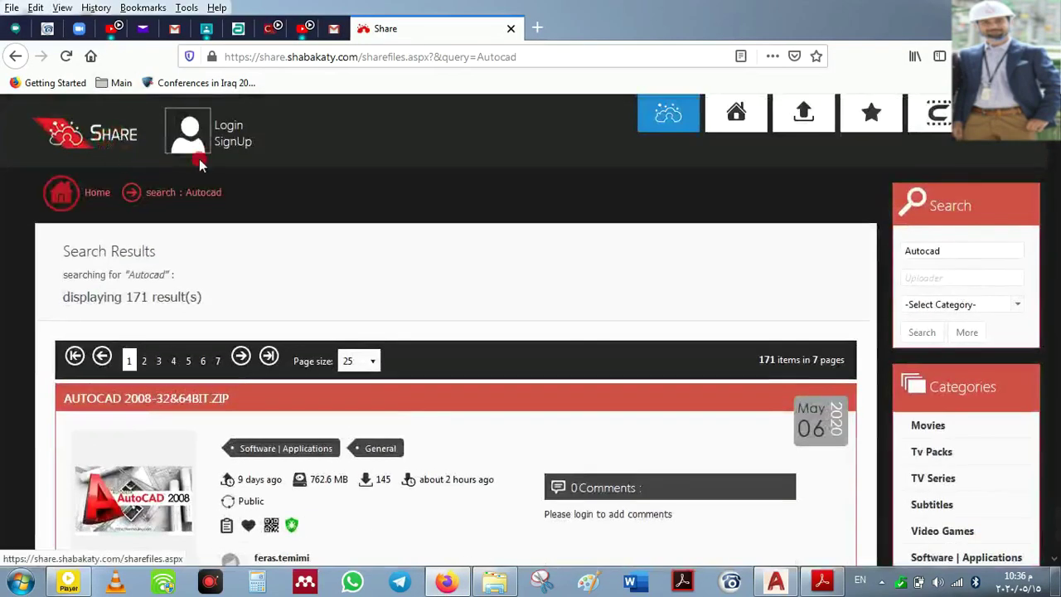
{"action": "left_click", "coordinate": [395, 313]}
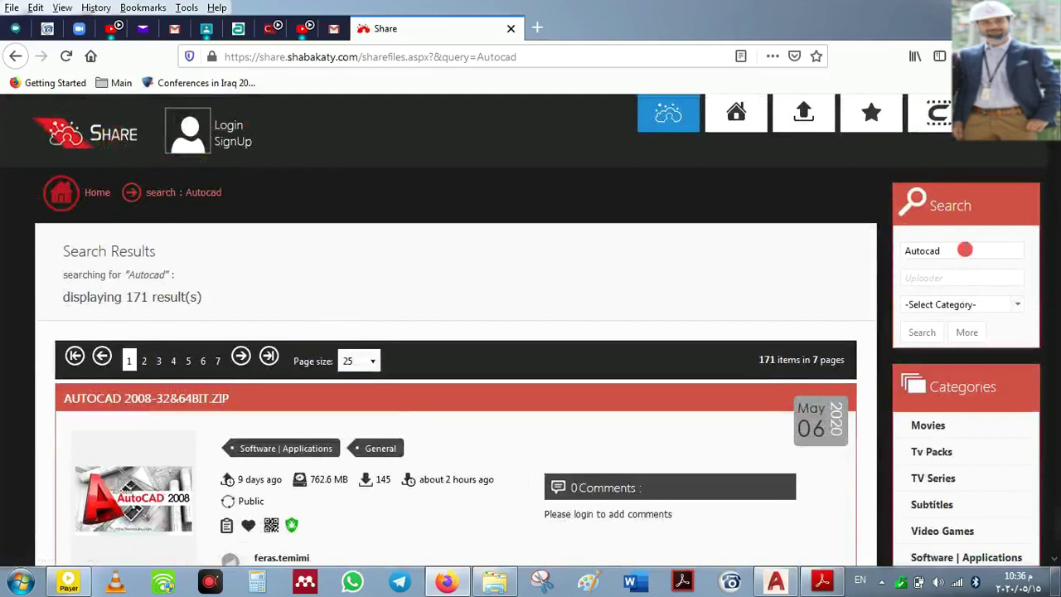
{"action": "double_click", "coordinate": [964, 250]}
{"action": "left_click", "coordinate": [839, 269]}
{"action": "double_click", "coordinate": [945, 248]}
{"action": "left_click", "coordinate": [953, 250]}
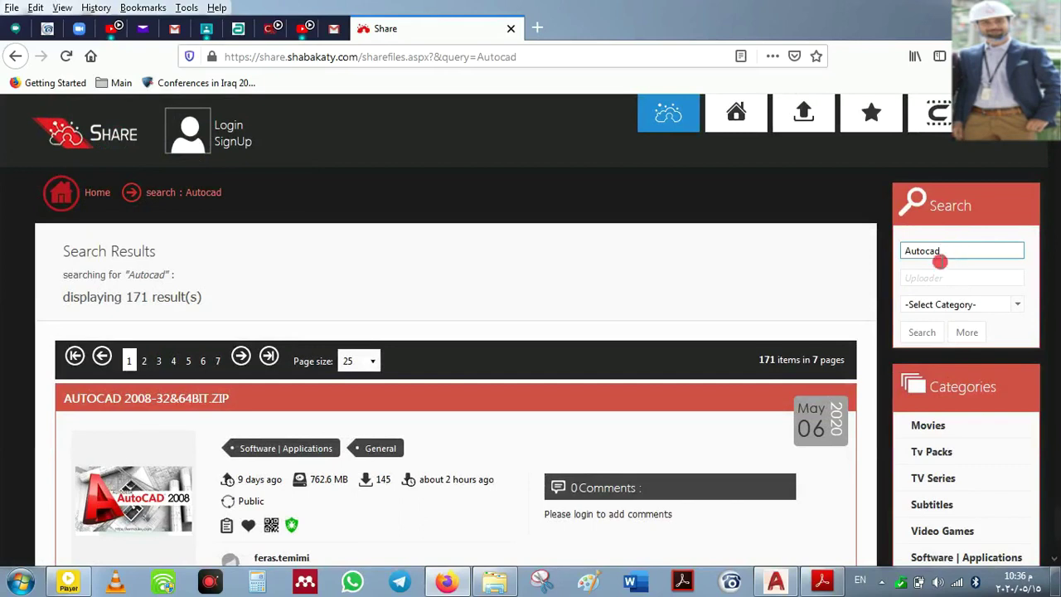
{"action": "left_click_drag", "start_coordinate": [899, 259], "coordinate": [932, 250]}
{"action": "left_click", "coordinate": [949, 250]}
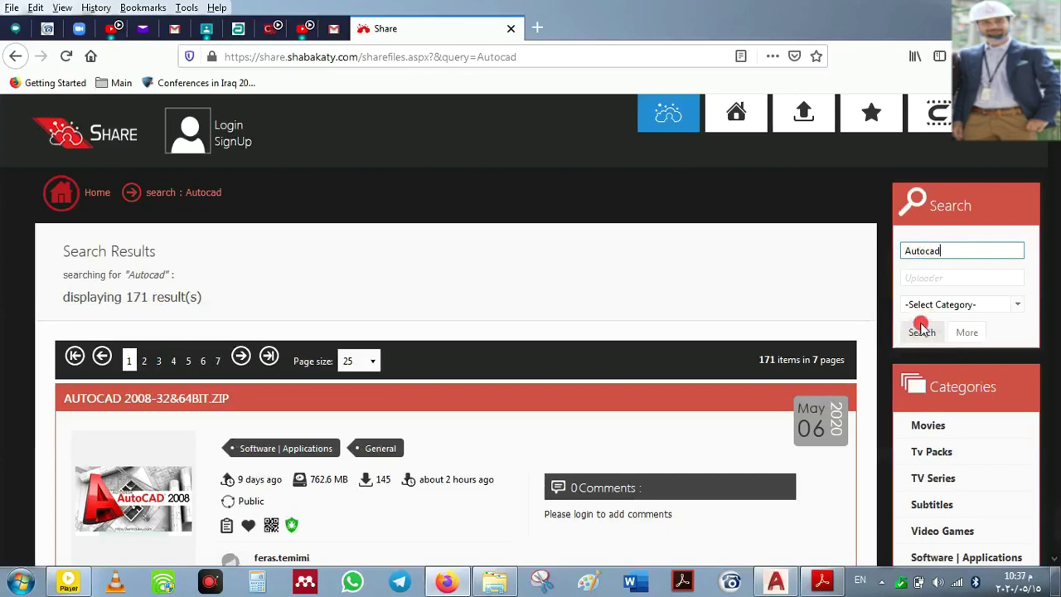
- Examine the AutoCAD 2008 listing at the start of the Autocad search results
{"action": "scroll", "coordinate": [392, 412], "scroll_direction": "down", "scroll_amount": 2}
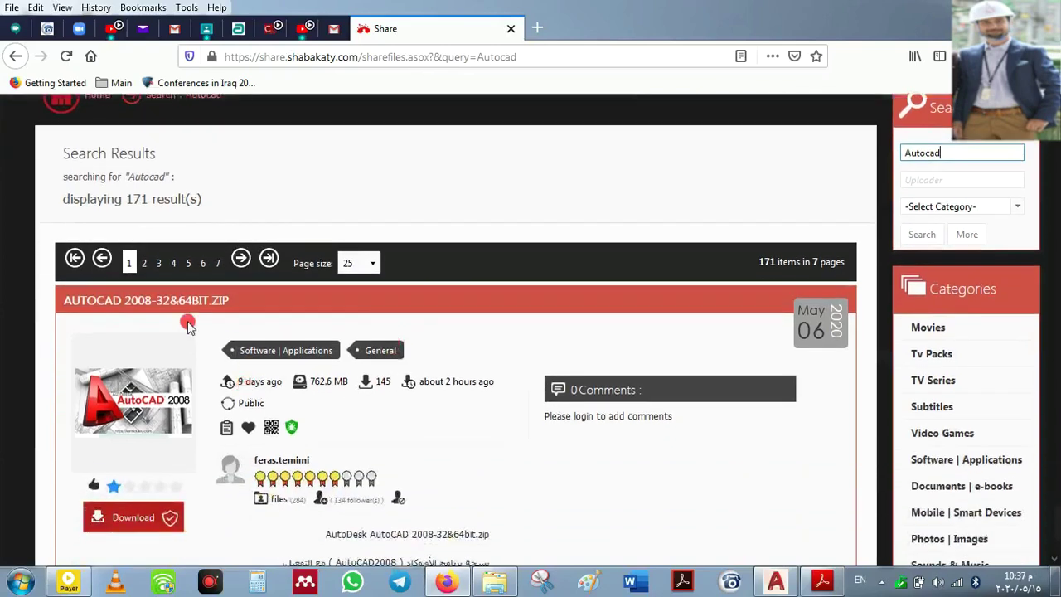
{"action": "scroll", "coordinate": [171, 446], "scroll_direction": "down", "scroll_amount": 3}
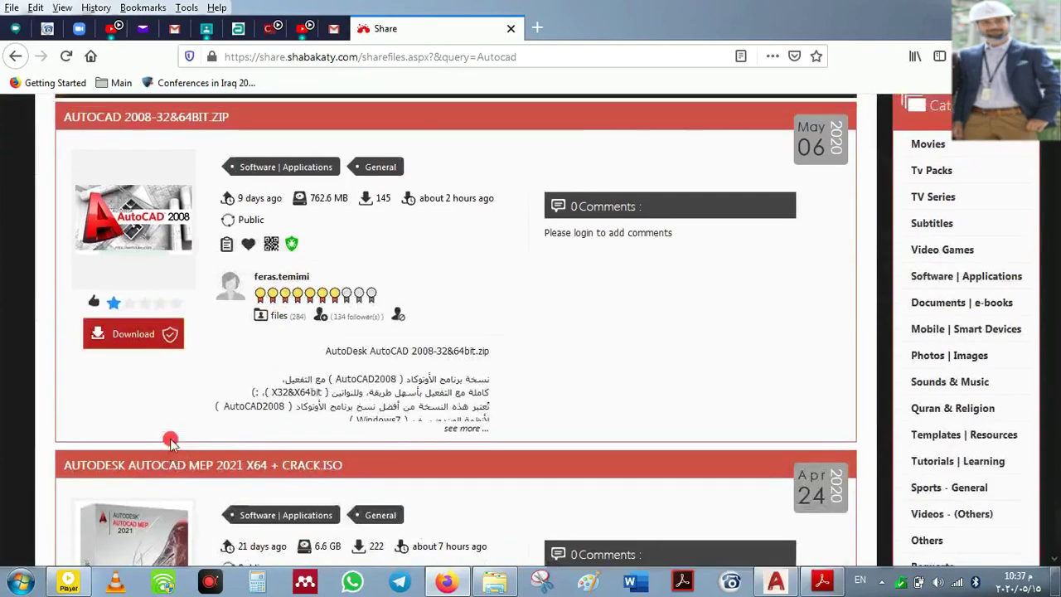
{"action": "scroll", "coordinate": [168, 436], "scroll_direction": "up", "scroll_amount": 2}
{"action": "scroll", "coordinate": [276, 379], "scroll_direction": "down", "scroll_amount": 1}
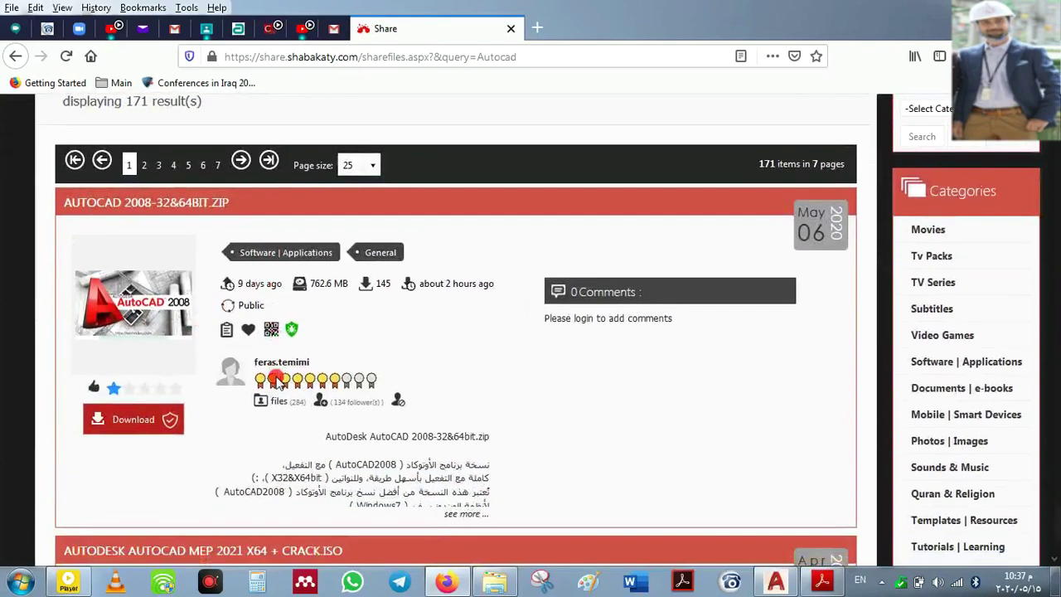
{"action": "scroll", "coordinate": [279, 383], "scroll_direction": "down", "scroll_amount": 4}
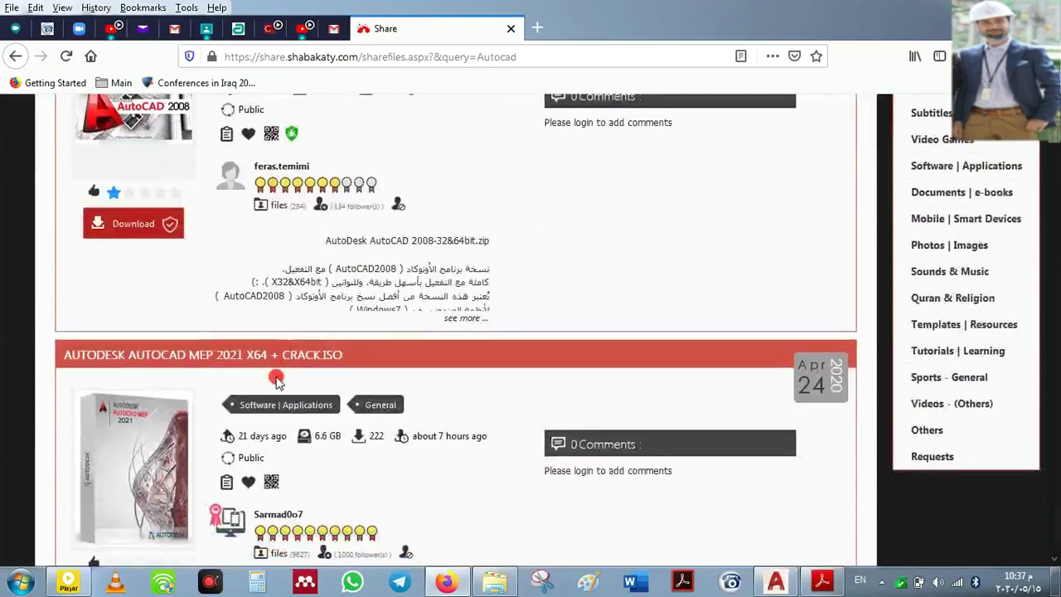
{"action": "scroll", "coordinate": [182, 249], "scroll_direction": "up", "scroll_amount": 4}
{"action": "scroll", "coordinate": [338, 379], "scroll_direction": "down", "scroll_amount": 6}
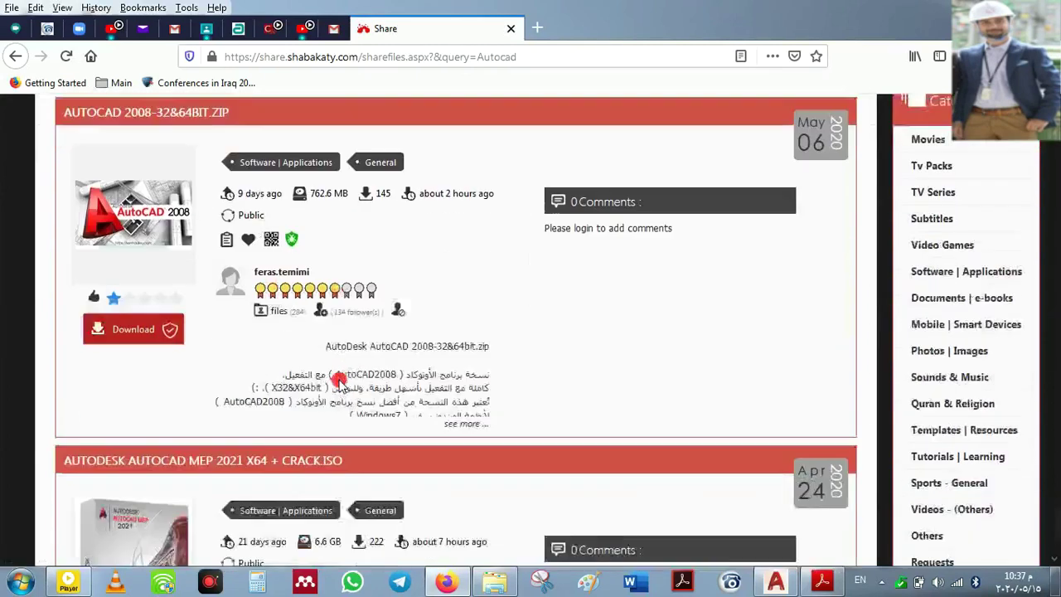
- Read the descriptions of the AutoCAD MEP, Raster Design and Civil 3D 2021 listings, highlighting their purpose
{"action": "scroll", "coordinate": [218, 294], "scroll_direction": "down", "scroll_amount": 1}
{"action": "scroll", "coordinate": [218, 294], "scroll_direction": "down", "scroll_amount": 2}
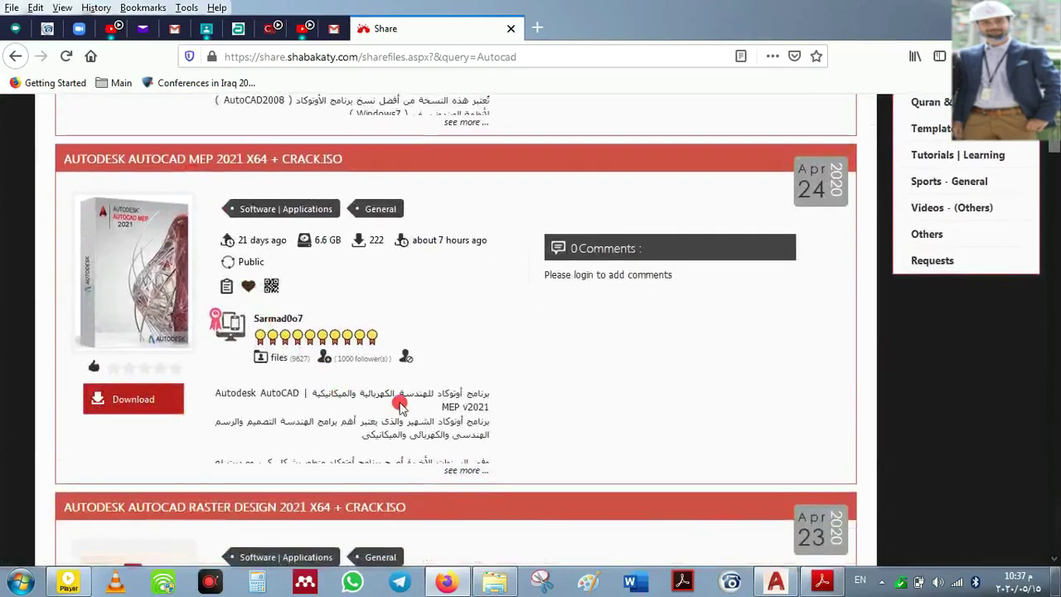
{"action": "left_click_drag", "start_coordinate": [437, 393], "coordinate": [320, 399]}
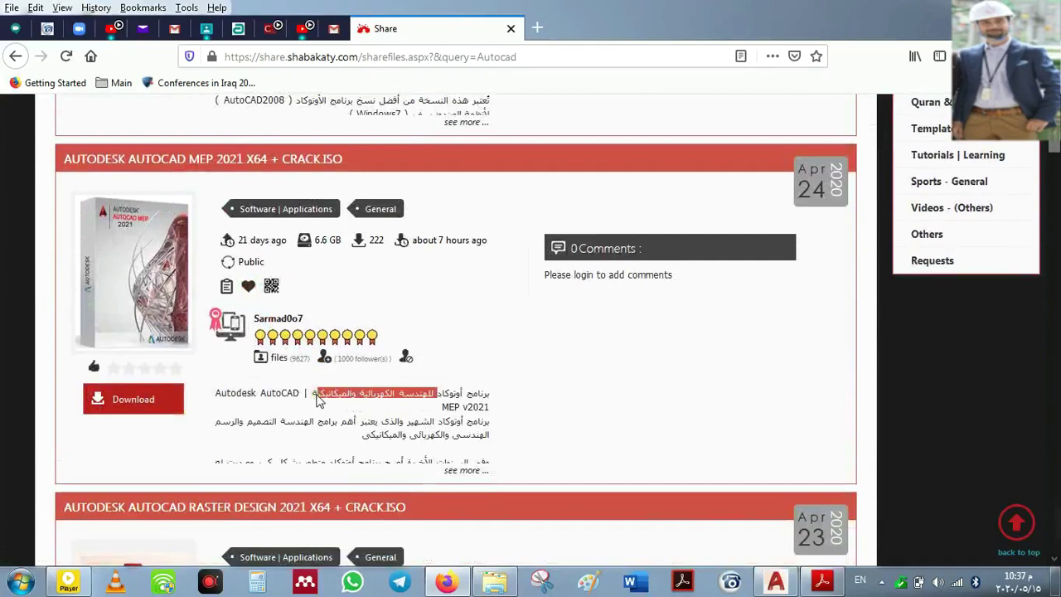
{"action": "scroll", "coordinate": [319, 400], "scroll_direction": "down", "scroll_amount": 7}
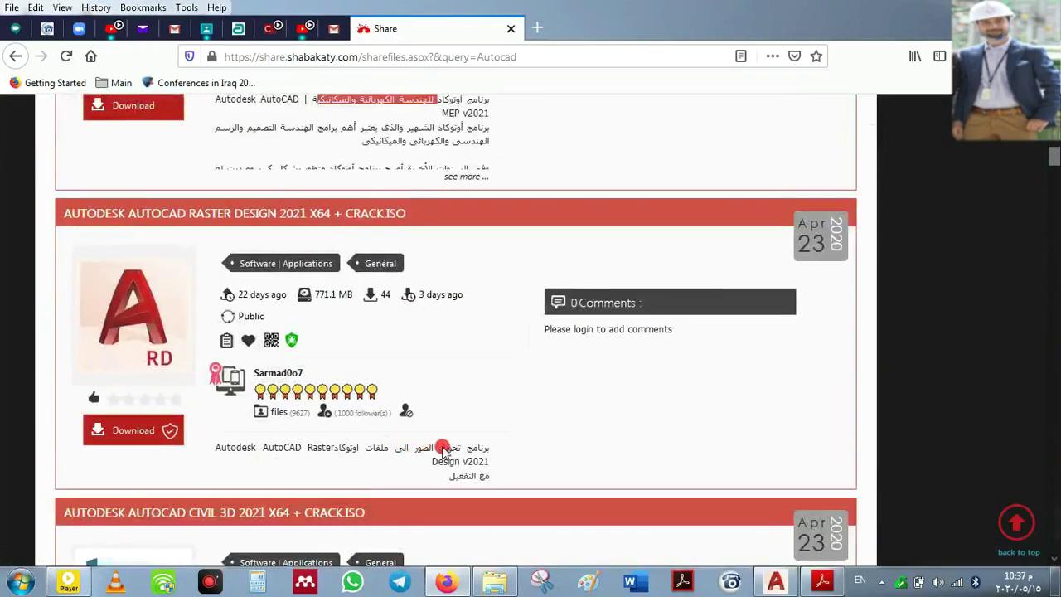
{"action": "left_click_drag", "start_coordinate": [444, 450], "coordinate": [340, 456]}
{"action": "scroll", "coordinate": [340, 456], "scroll_direction": "down", "scroll_amount": 11}
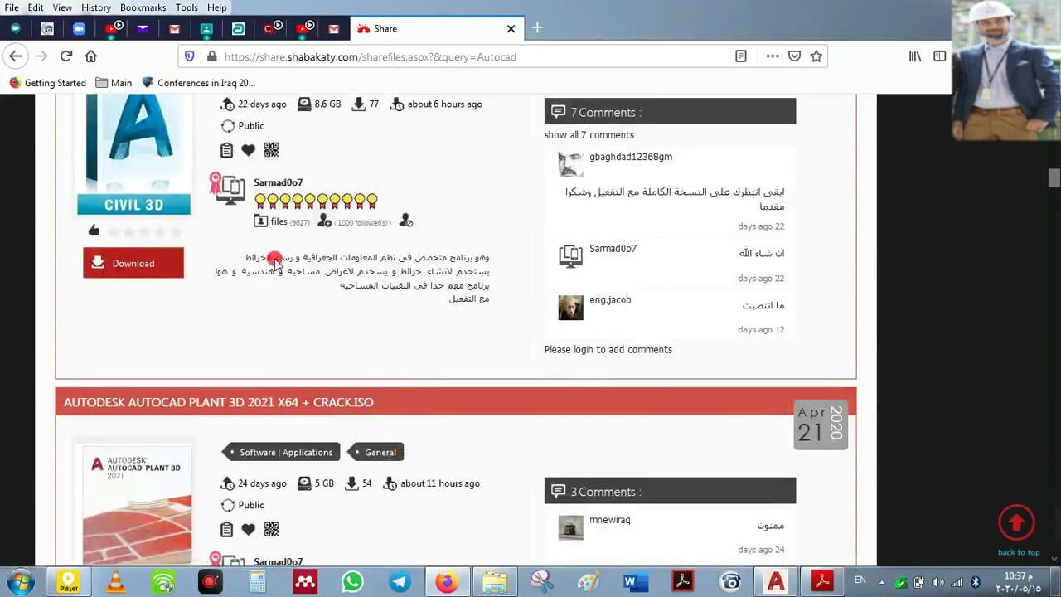
{"action": "left_click_drag", "start_coordinate": [380, 259], "coordinate": [281, 315]}
- Expand the full description of the AutoCAD Plant 3D 2021 listing and highlight the text on its intended use
{"action": "scroll", "coordinate": [286, 320], "scroll_direction": "down", "scroll_amount": 5}
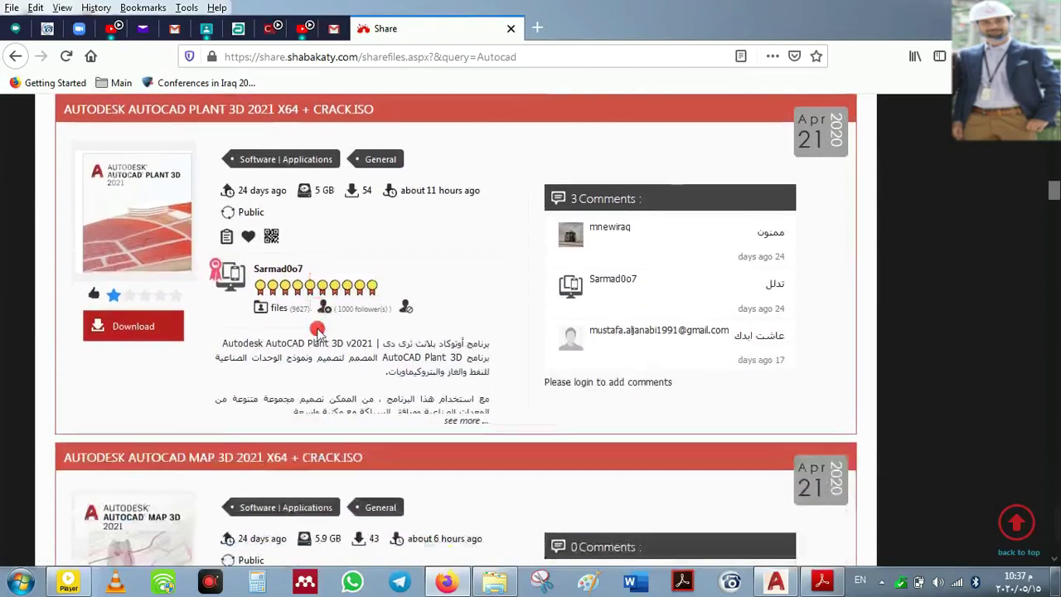
{"action": "scroll", "coordinate": [318, 331], "scroll_direction": "up", "scroll_amount": 2}
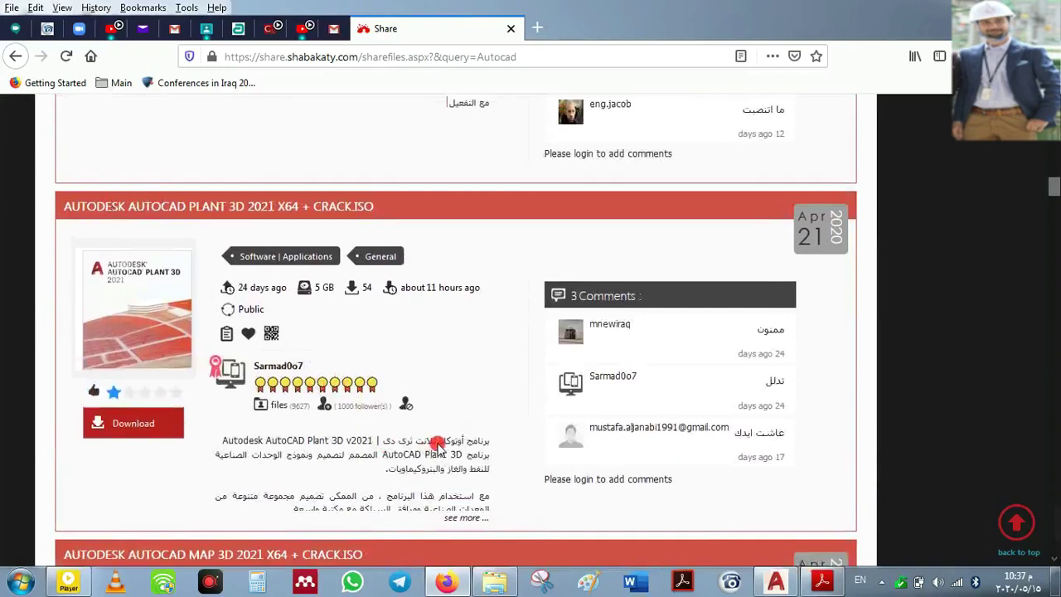
{"action": "left_click", "coordinate": [448, 518]}
{"action": "scroll", "coordinate": [371, 481], "scroll_direction": "down", "scroll_amount": 2}
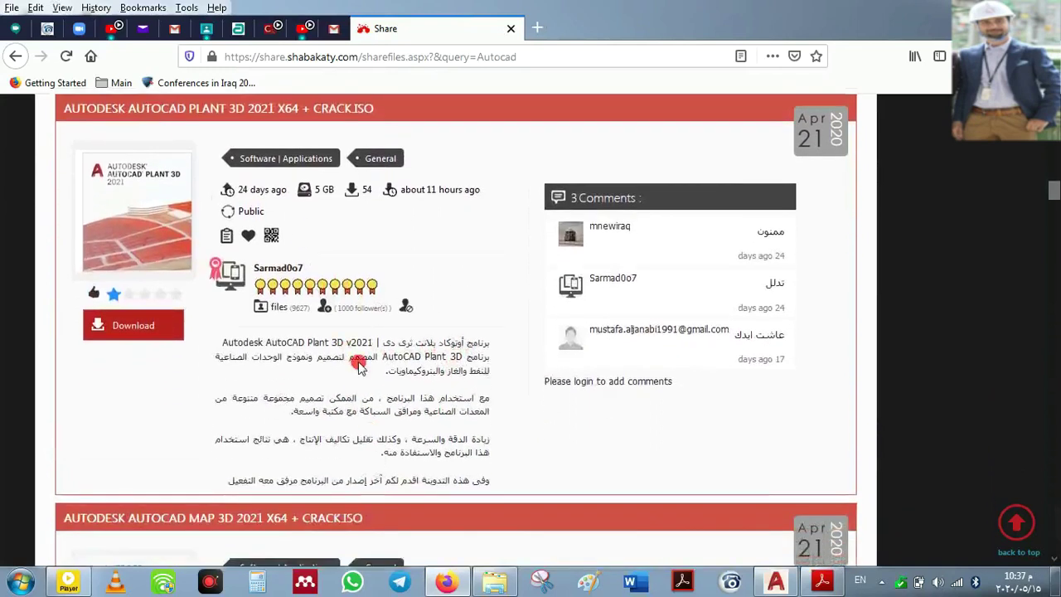
{"action": "left_click_drag", "start_coordinate": [358, 368], "coordinate": [405, 395]}
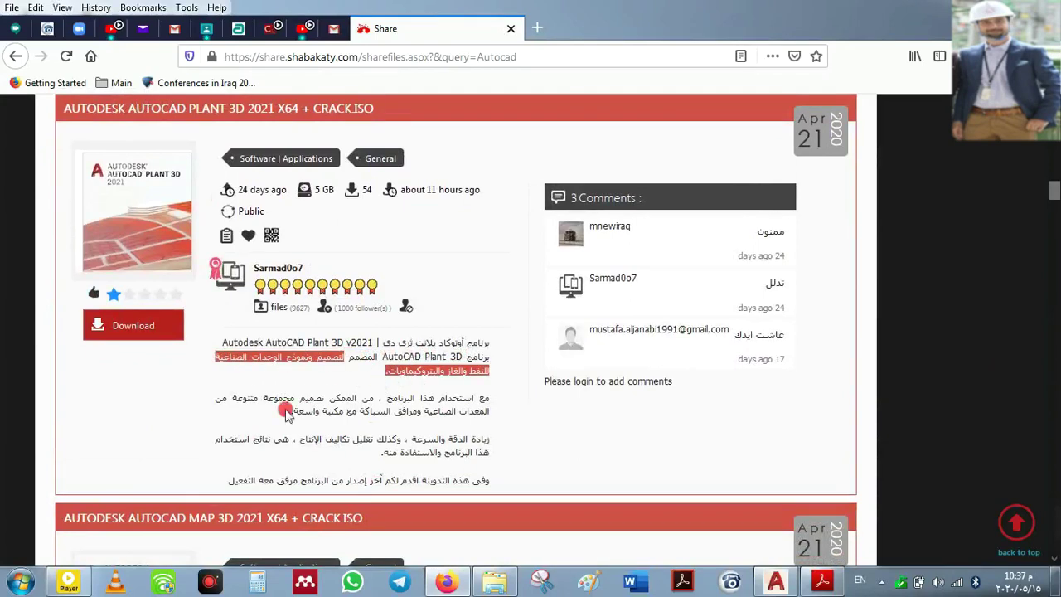
- Review the AutoCAD Map 3D, Mechanical, Electrical, 2007 and Architecture listings, highlighting the purpose of Map 3D
{"action": "scroll", "coordinate": [285, 414], "scroll_direction": "down", "scroll_amount": 5}
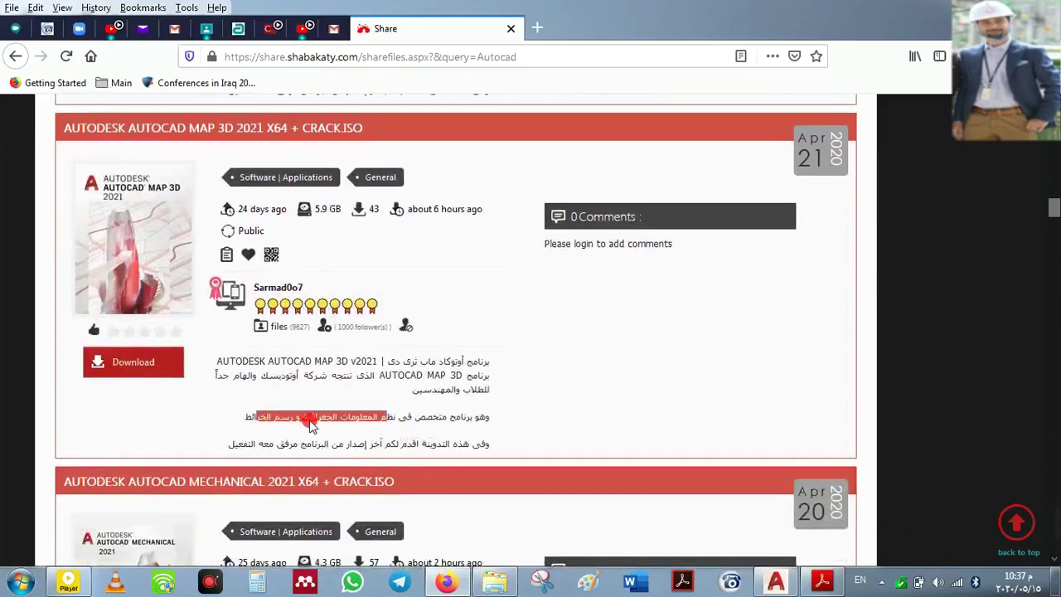
{"action": "scroll", "coordinate": [257, 423], "scroll_direction": "down", "scroll_amount": 8}
{"action": "scroll", "coordinate": [309, 425], "scroll_direction": "down", "scroll_amount": 3}
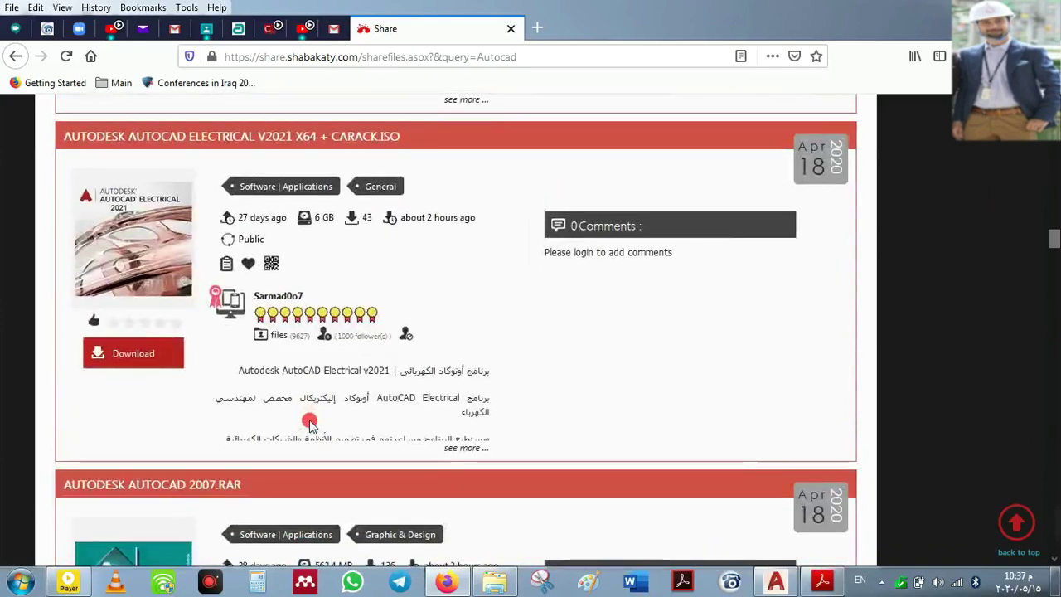
{"action": "scroll", "coordinate": [309, 424], "scroll_direction": "down", "scroll_amount": 7}
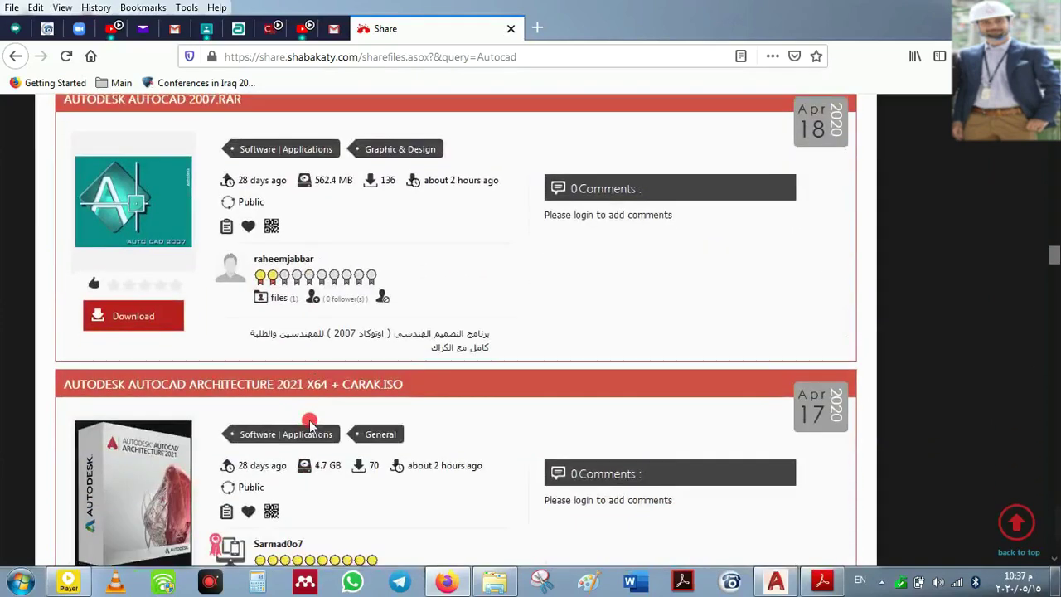
{"action": "scroll", "coordinate": [309, 424], "scroll_direction": "down", "scroll_amount": 4}
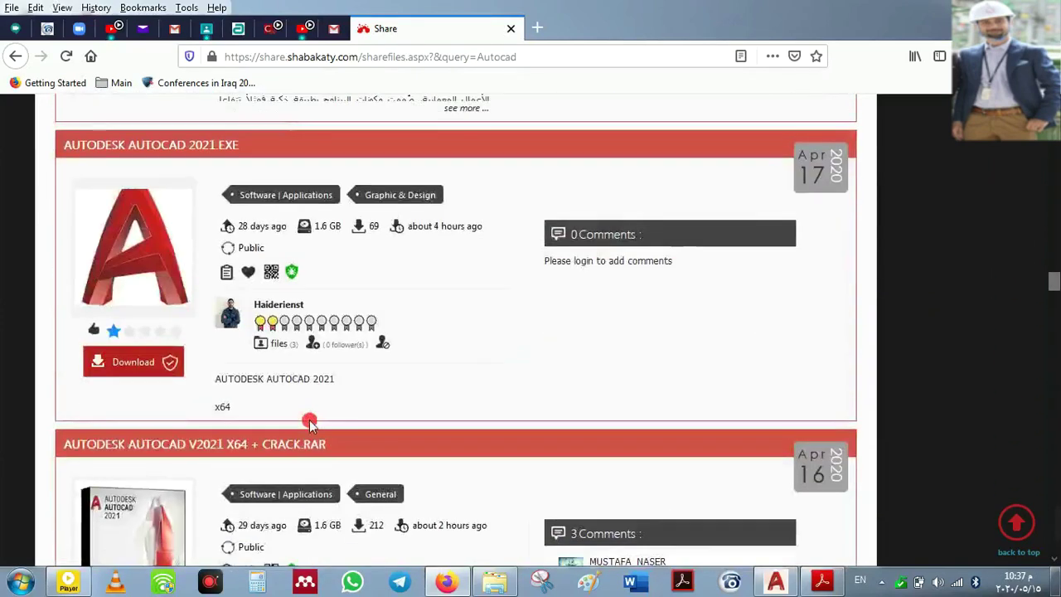
- Examine the two standard AutoCAD 2021 listings and highlight the file size of the V2021 x64 one
{"action": "scroll", "coordinate": [310, 425], "scroll_direction": "up", "scroll_amount": 1}
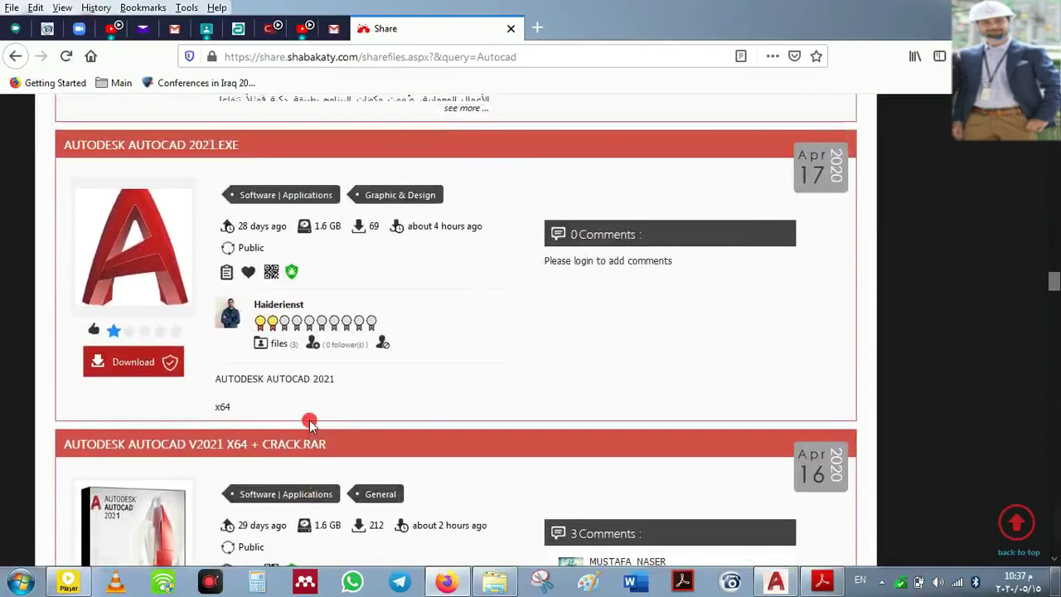
{"action": "scroll", "coordinate": [309, 425], "scroll_direction": "down", "scroll_amount": 1}
{"action": "scroll", "coordinate": [309, 424], "scroll_direction": "down", "scroll_amount": 5}
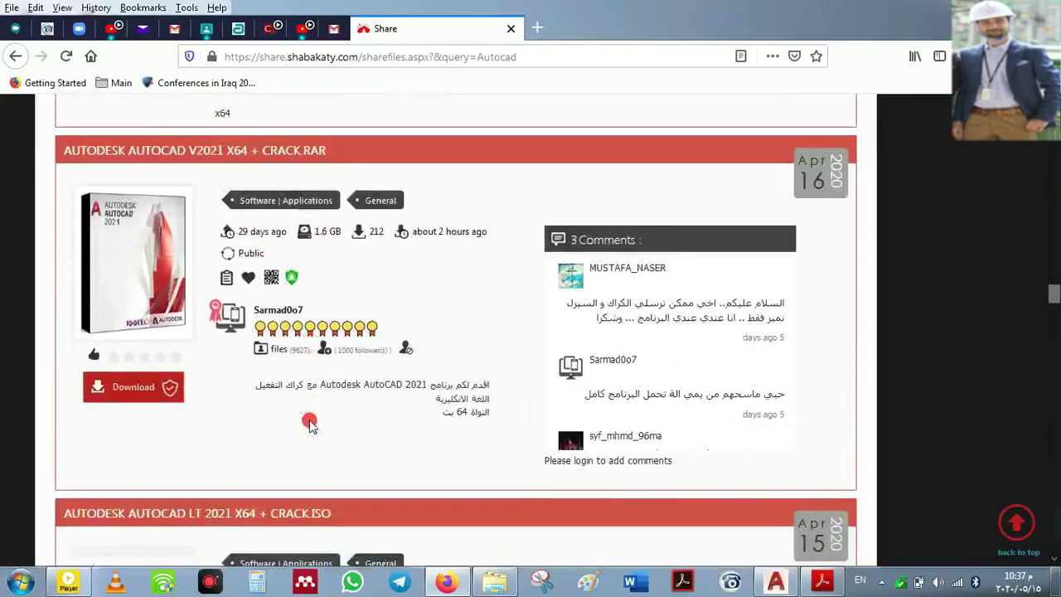
{"action": "scroll", "coordinate": [309, 424], "scroll_direction": "up", "scroll_amount": 4}
{"action": "scroll", "coordinate": [309, 425], "scroll_direction": "down", "scroll_amount": 1}
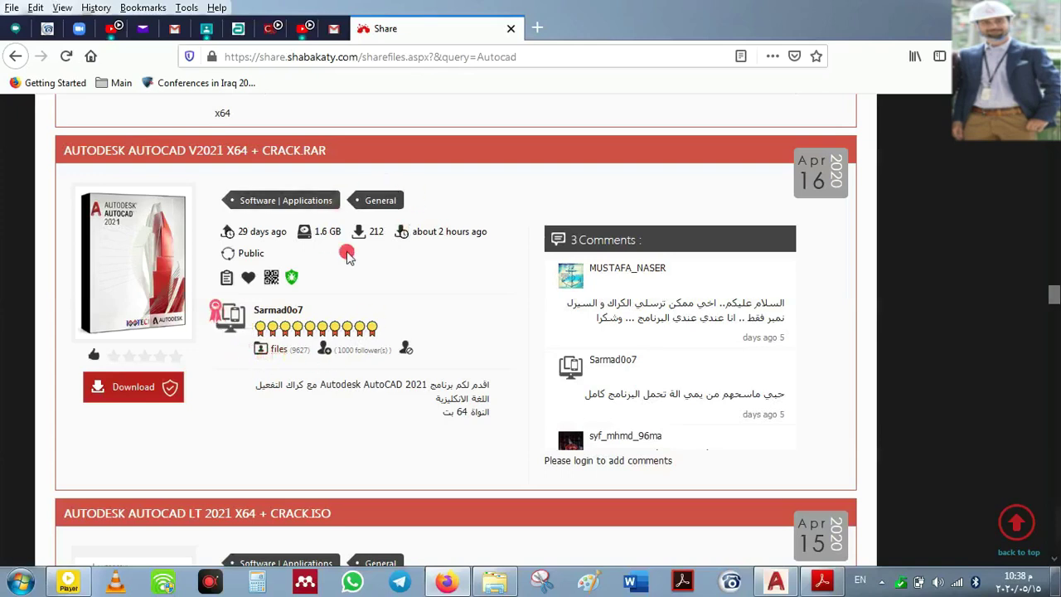
{"action": "left_click_drag", "start_coordinate": [318, 237], "coordinate": [335, 236]}
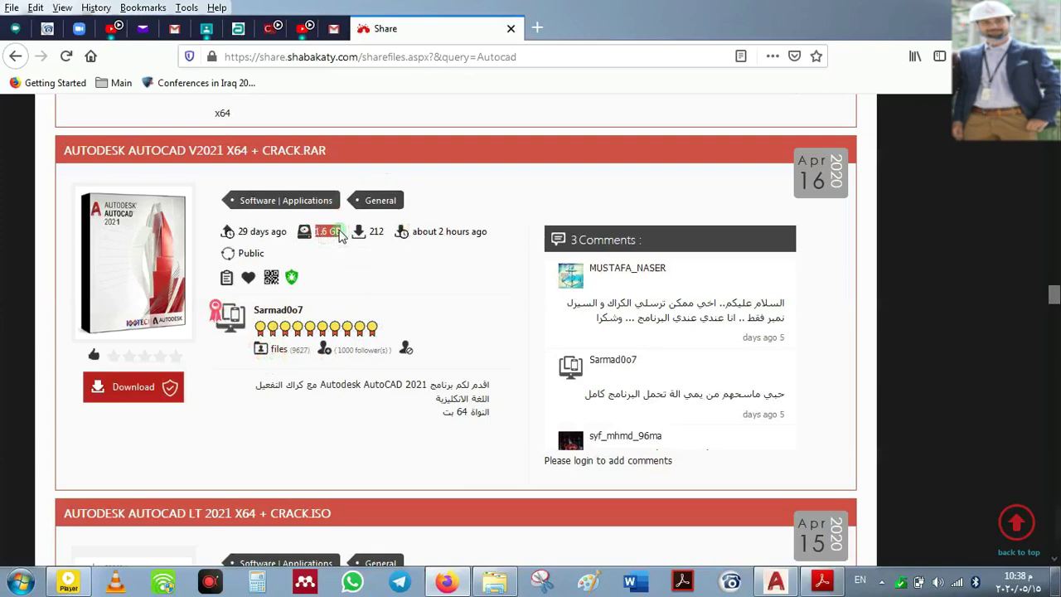
- Compare the file sizes of the AutoCAD Architecture, 2007 and Electrical listings with the AutoCAD V2021 x64 listing
{"action": "scroll", "coordinate": [350, 279], "scroll_direction": "down", "scroll_amount": 10}
{"action": "scroll", "coordinate": [348, 320], "scroll_direction": "up", "scroll_amount": 3}
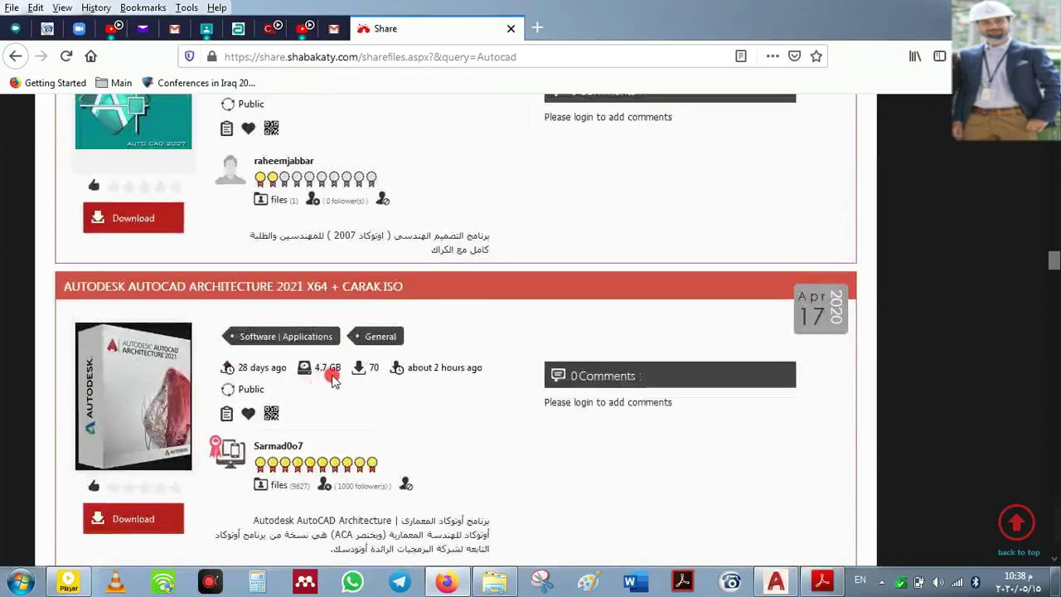
{"action": "scroll", "coordinate": [320, 374], "scroll_direction": "down", "scroll_amount": 8}
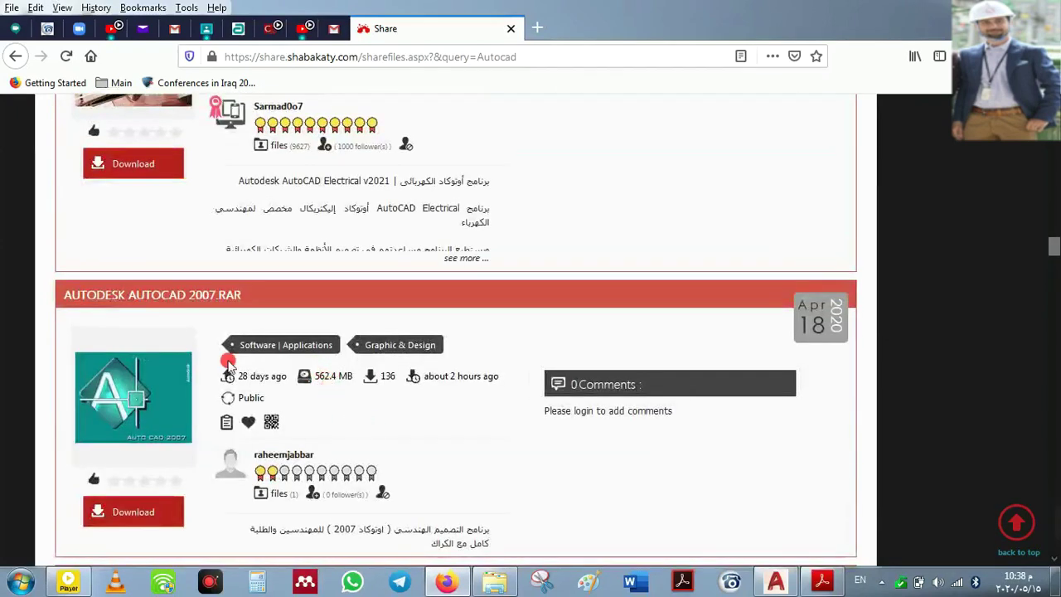
{"action": "scroll", "coordinate": [315, 348], "scroll_direction": "up", "scroll_amount": 3}
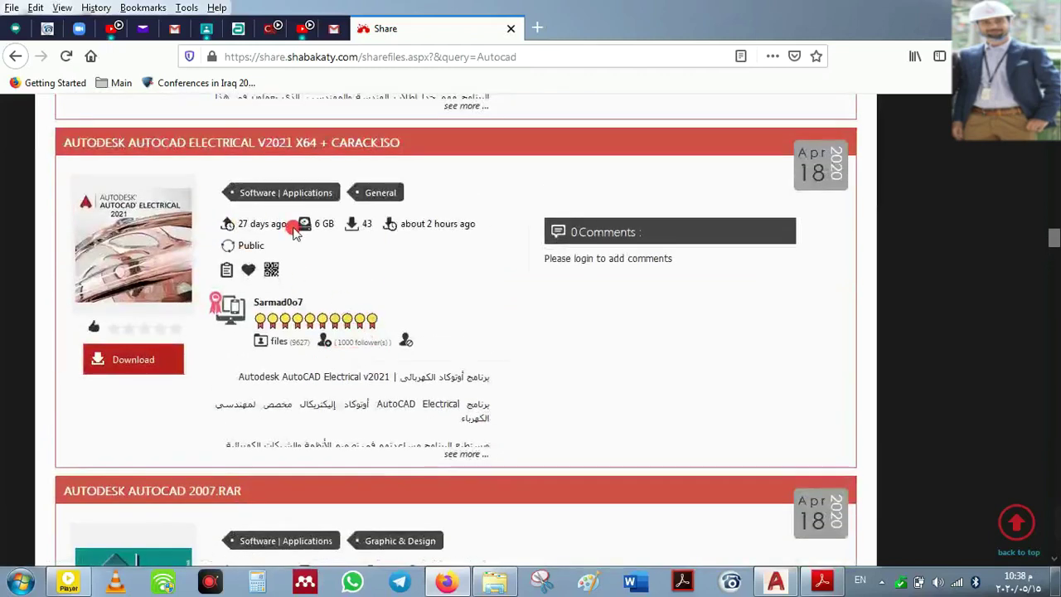
{"action": "scroll", "coordinate": [344, 403], "scroll_direction": "down", "scroll_amount": 15}
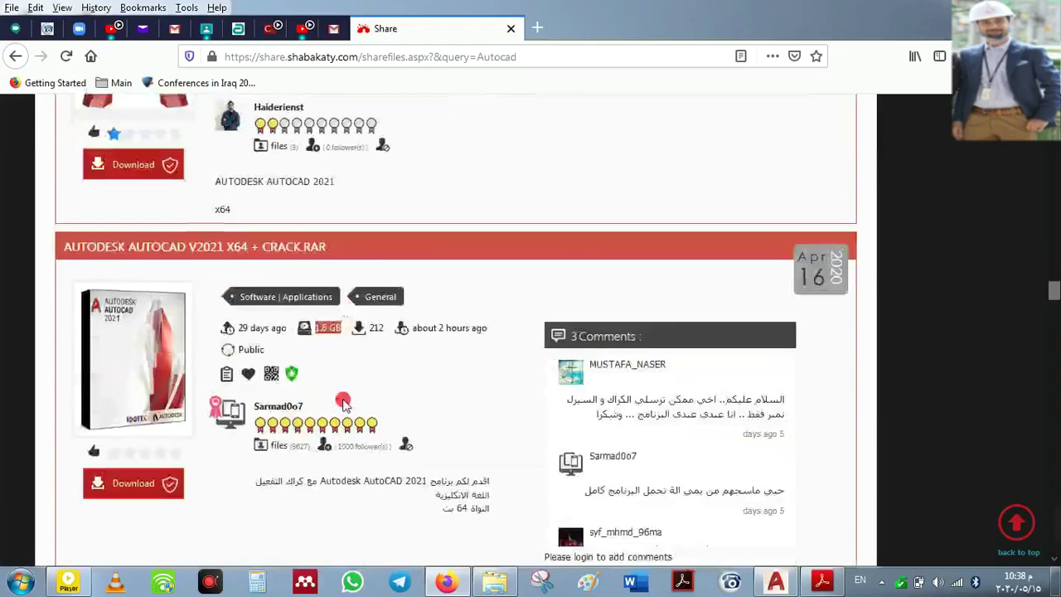
- Look through the AutoCAD LT 2021, add-on, RU-EN and Mac listings further down the search results
{"action": "scroll", "coordinate": [344, 404], "scroll_direction": "down", "scroll_amount": 3}
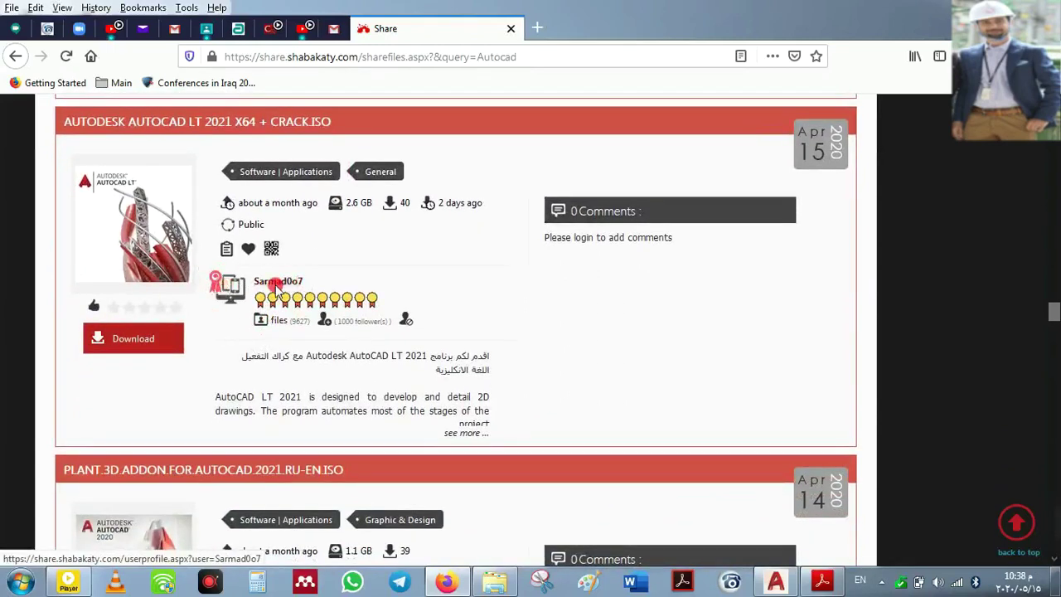
{"action": "scroll", "coordinate": [329, 415], "scroll_direction": "down", "scroll_amount": 7}
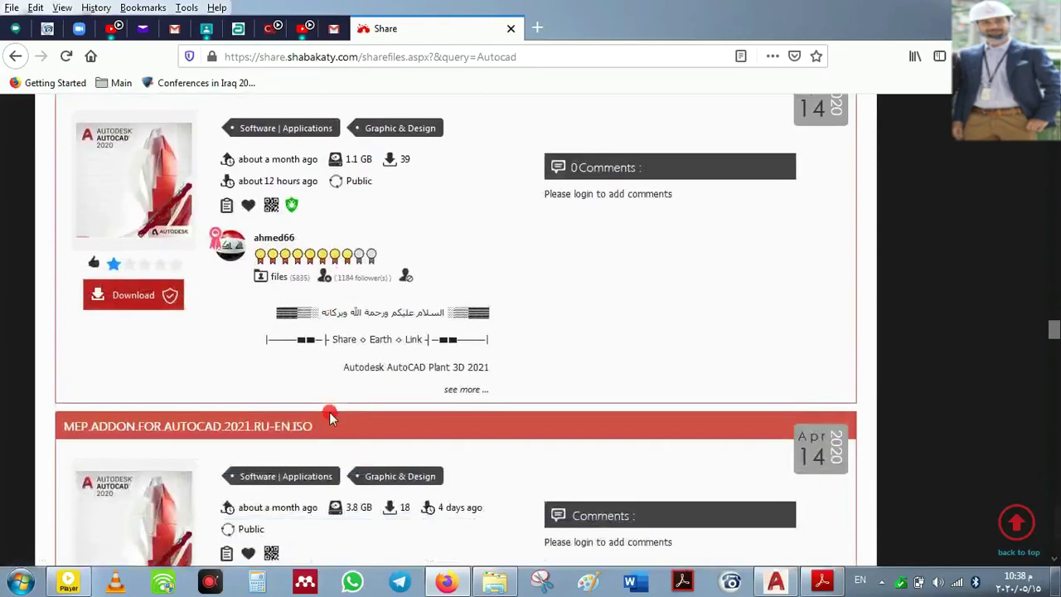
{"action": "scroll", "coordinate": [329, 419], "scroll_direction": "down", "scroll_amount": 17}
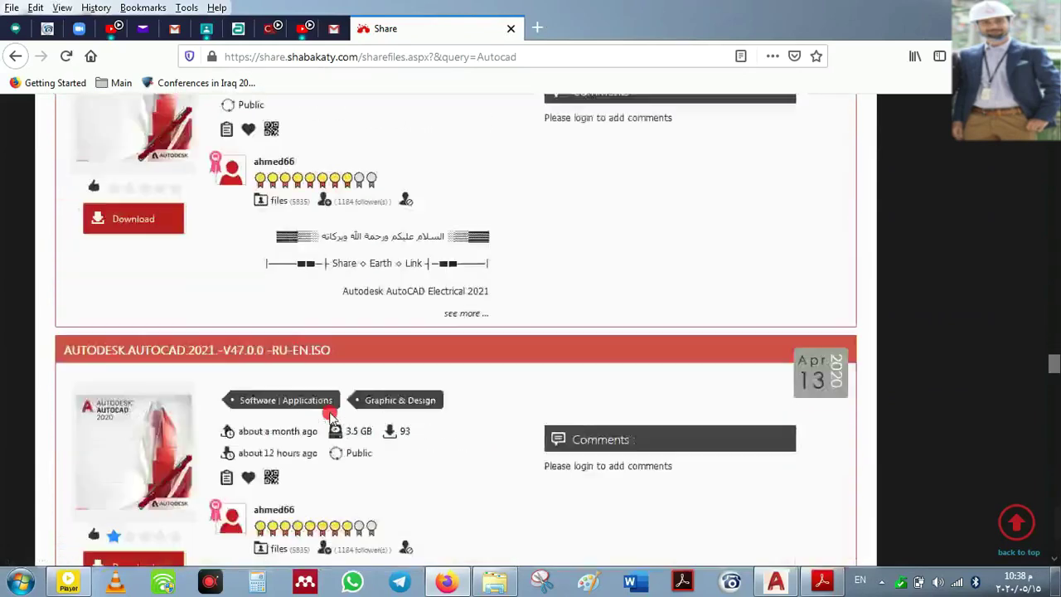
{"action": "scroll", "coordinate": [329, 417], "scroll_direction": "down", "scroll_amount": 11}
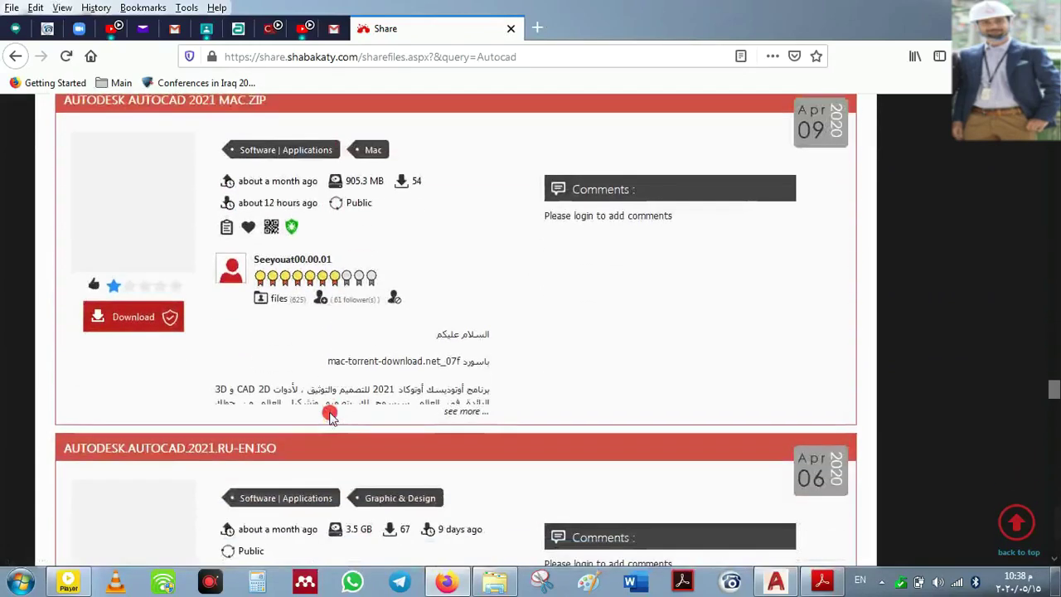
{"action": "scroll", "coordinate": [329, 417], "scroll_direction": "up", "scroll_amount": 3}
{"action": "scroll", "coordinate": [329, 417], "scroll_direction": "up", "scroll_amount": 20}
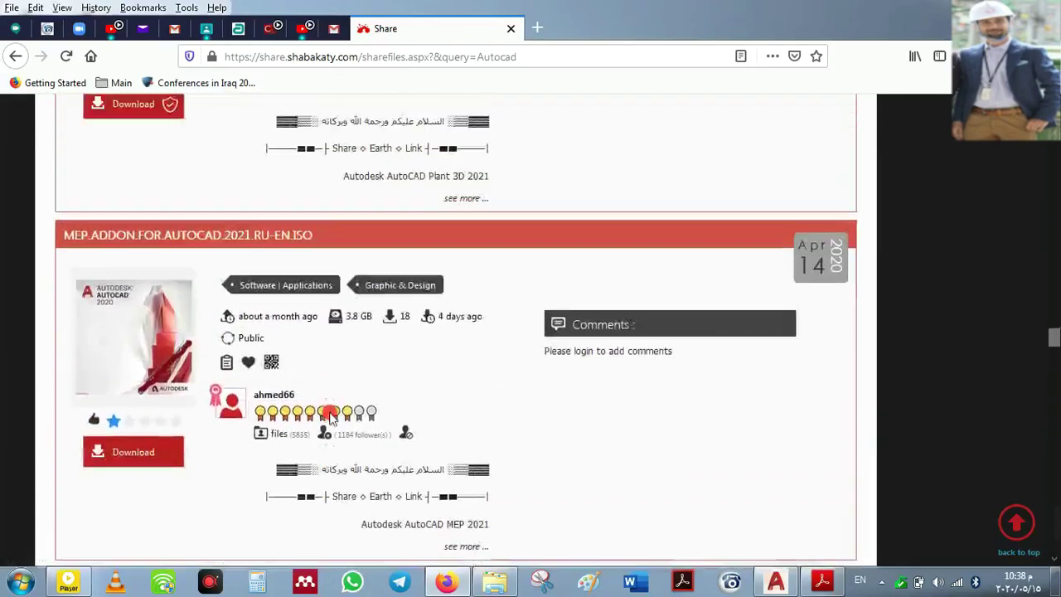
- Look back up through the LT, V2021, Architecture, 2007, Electrical, Map 3D and Plant 3D listings
{"action": "scroll", "coordinate": [329, 417], "scroll_direction": "up", "scroll_amount": 13}
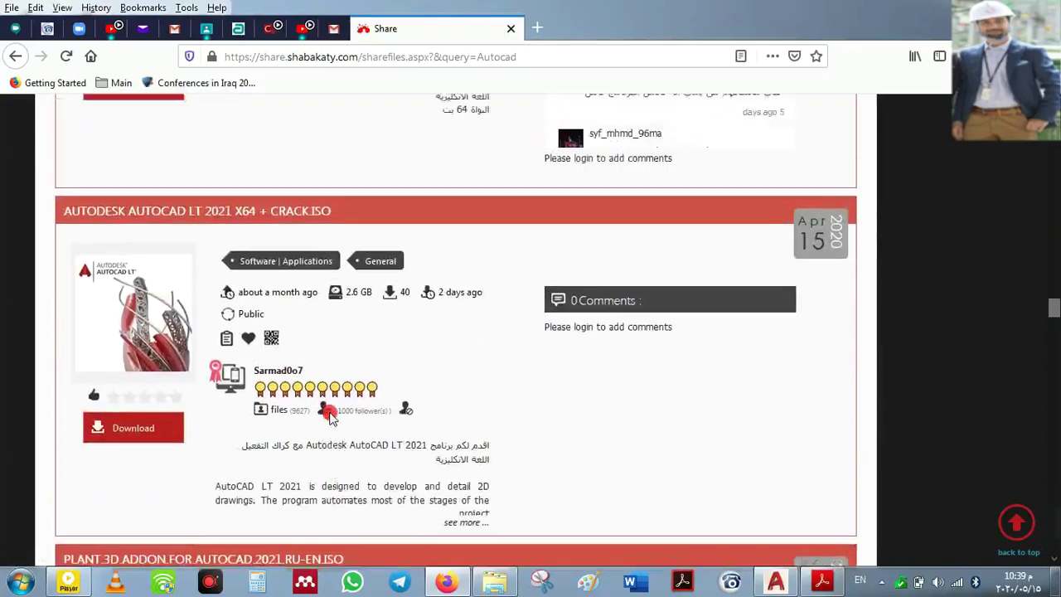
{"action": "scroll", "coordinate": [329, 417], "scroll_direction": "up", "scroll_amount": 9}
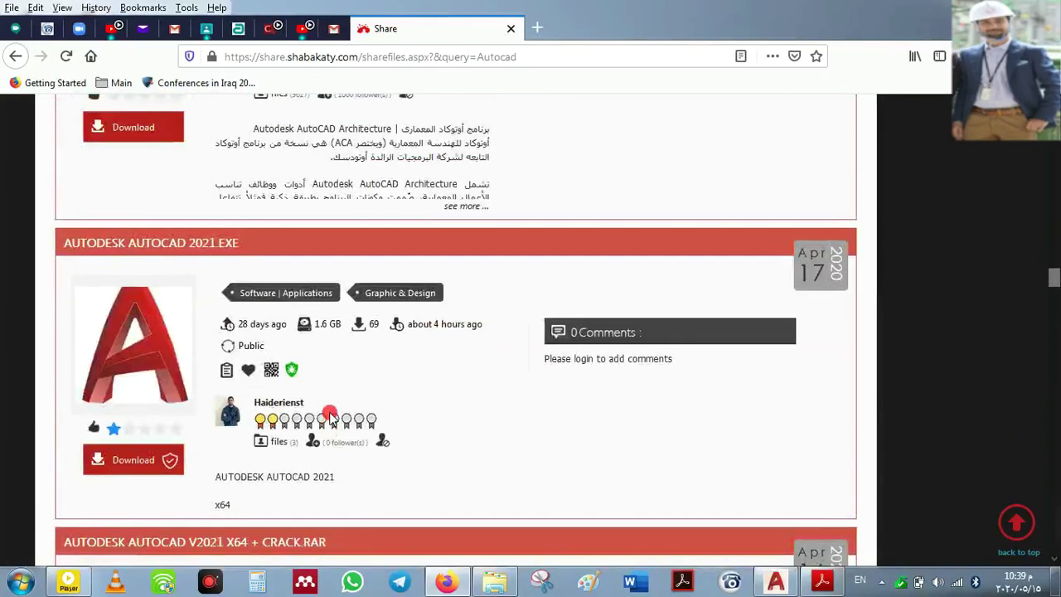
{"action": "scroll", "coordinate": [390, 370], "scroll_direction": "up", "scroll_amount": 6}
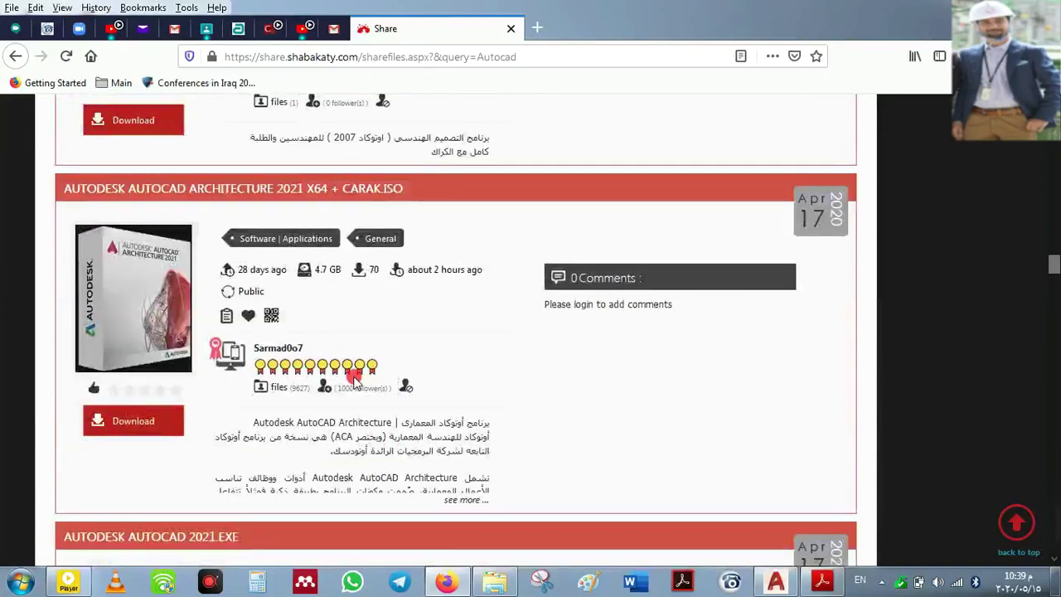
{"action": "scroll", "coordinate": [433, 327], "scroll_direction": "up", "scroll_amount": 10}
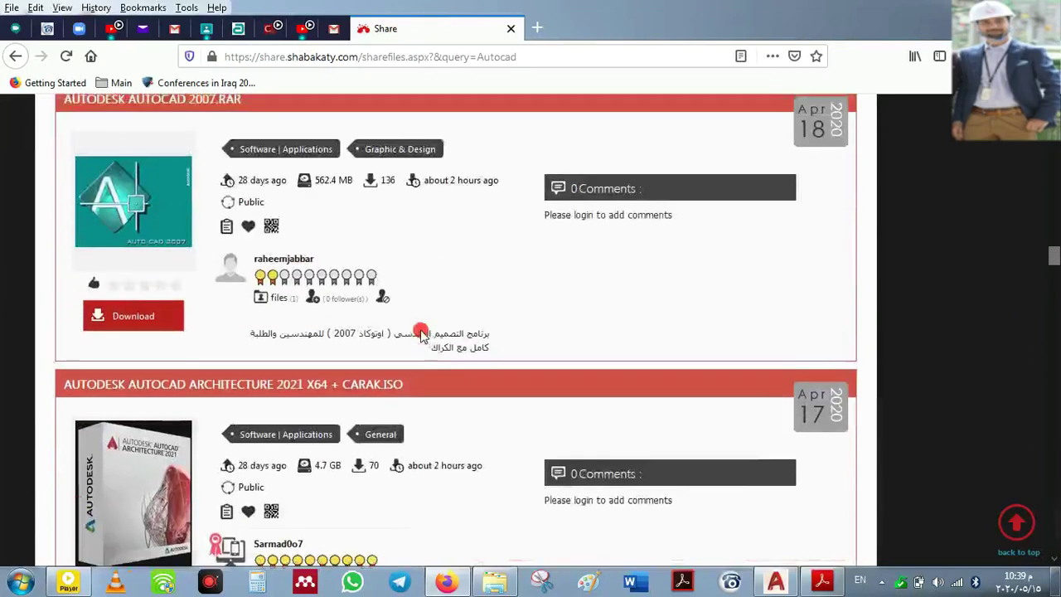
{"action": "scroll", "coordinate": [421, 334], "scroll_direction": "up", "scroll_amount": 14}
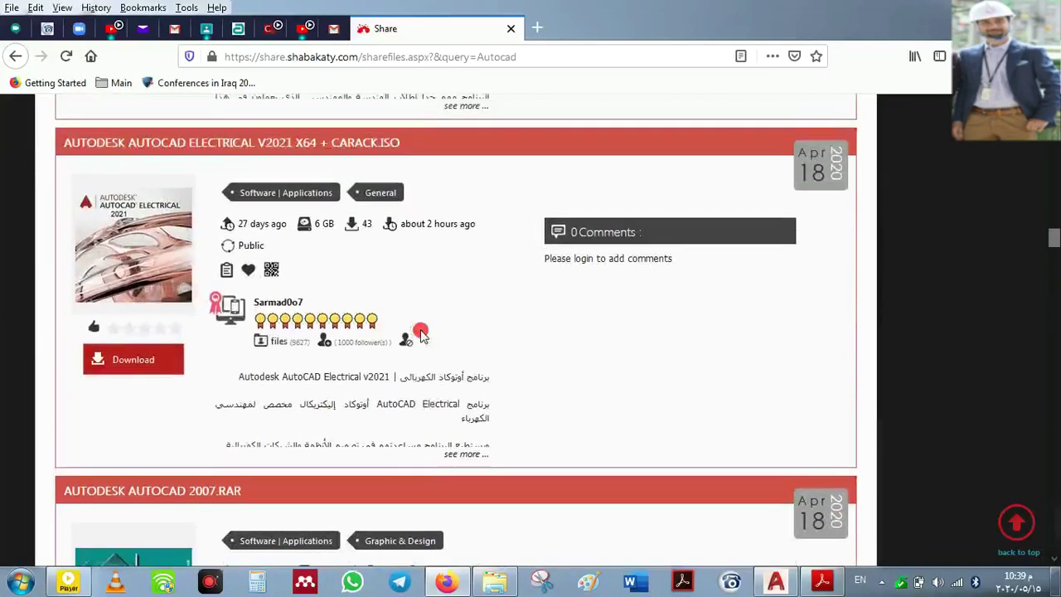
{"action": "scroll", "coordinate": [421, 334], "scroll_direction": "up", "scroll_amount": 10}
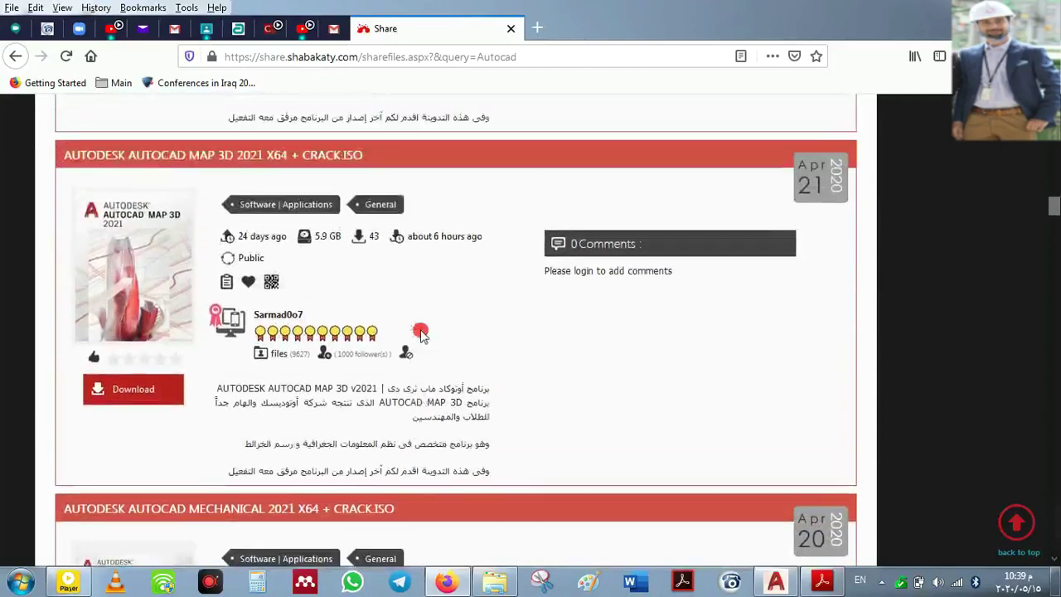
{"action": "scroll", "coordinate": [412, 332], "scroll_direction": "up", "scroll_amount": 1}
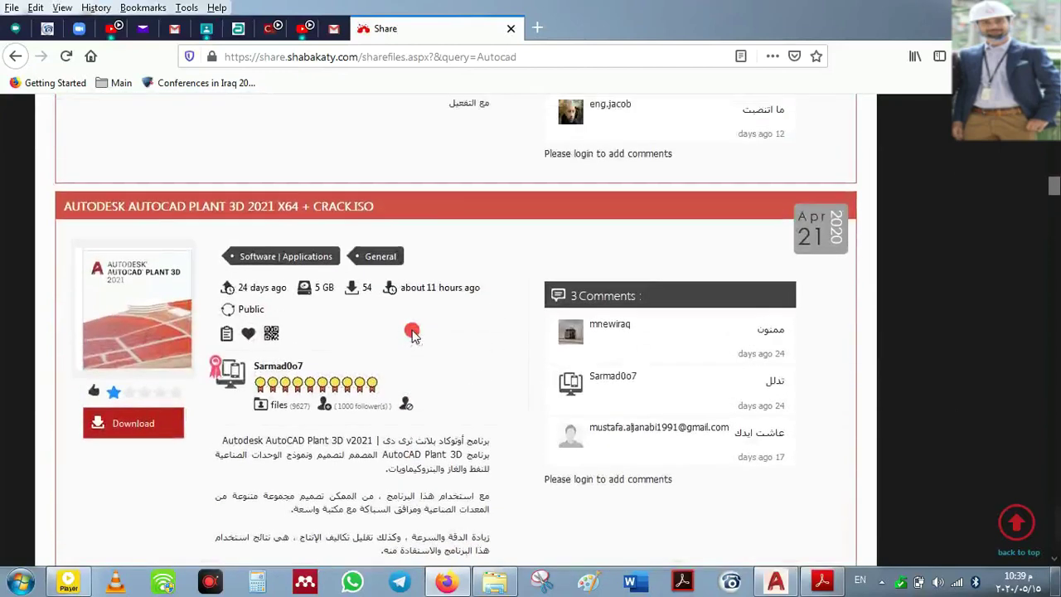
- Try to download the AutoCAD V2021 x64 archive from its listing, choosing the Desktop as the save location
{"action": "scroll", "coordinate": [412, 331], "scroll_direction": "down", "scroll_amount": 15}
{"action": "scroll", "coordinate": [412, 332], "scroll_direction": "down", "scroll_amount": 8}
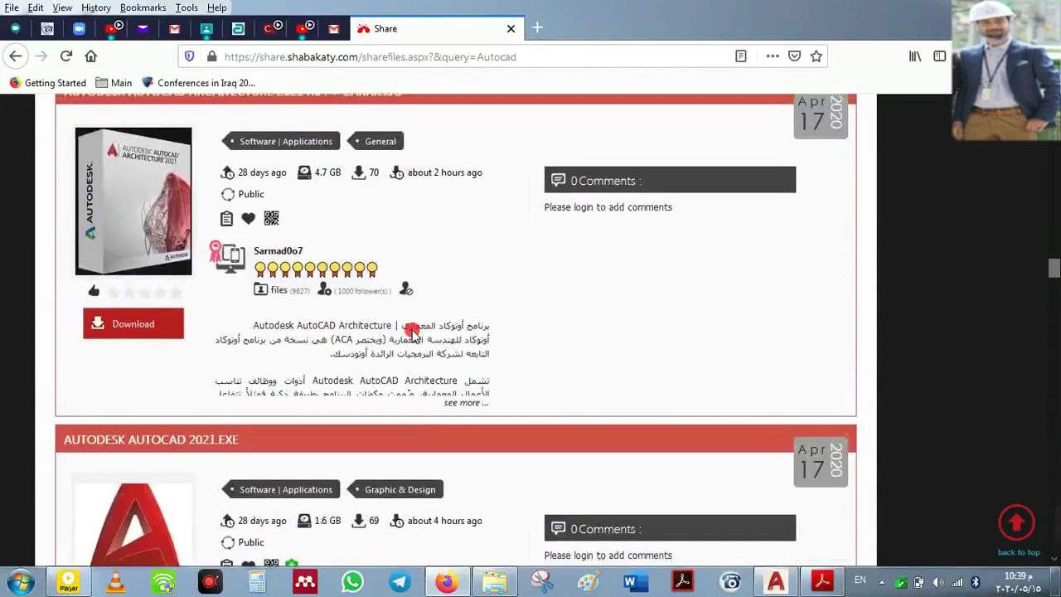
{"action": "scroll", "coordinate": [412, 332], "scroll_direction": "down", "scroll_amount": 4}
{"action": "scroll", "coordinate": [412, 332], "scroll_direction": "up", "scroll_amount": 1}
{"action": "scroll", "coordinate": [412, 334], "scroll_direction": "down", "scroll_amount": 9}
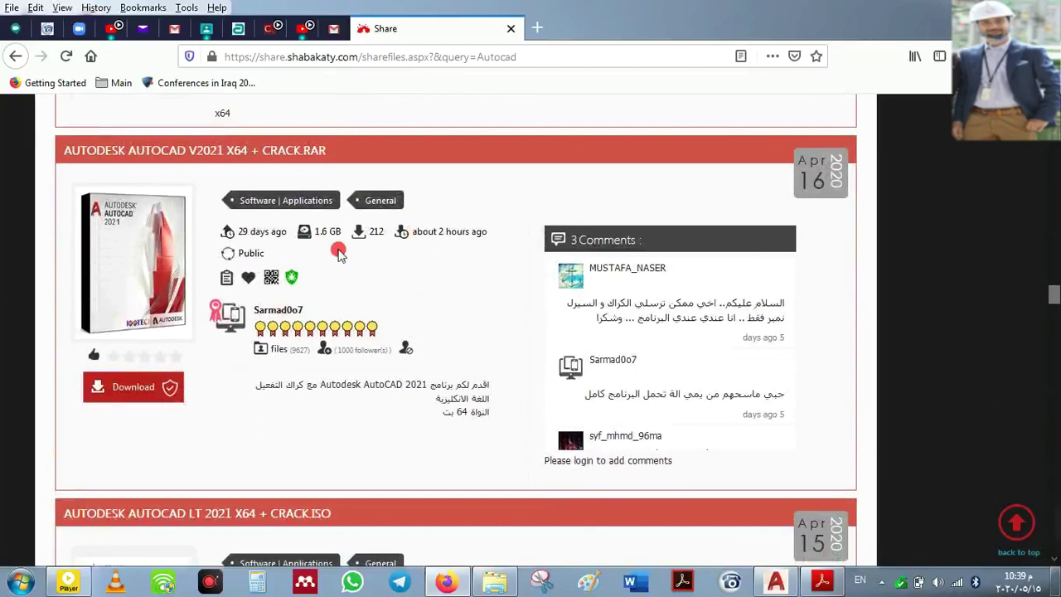
{"action": "left_click", "coordinate": [119, 393]}
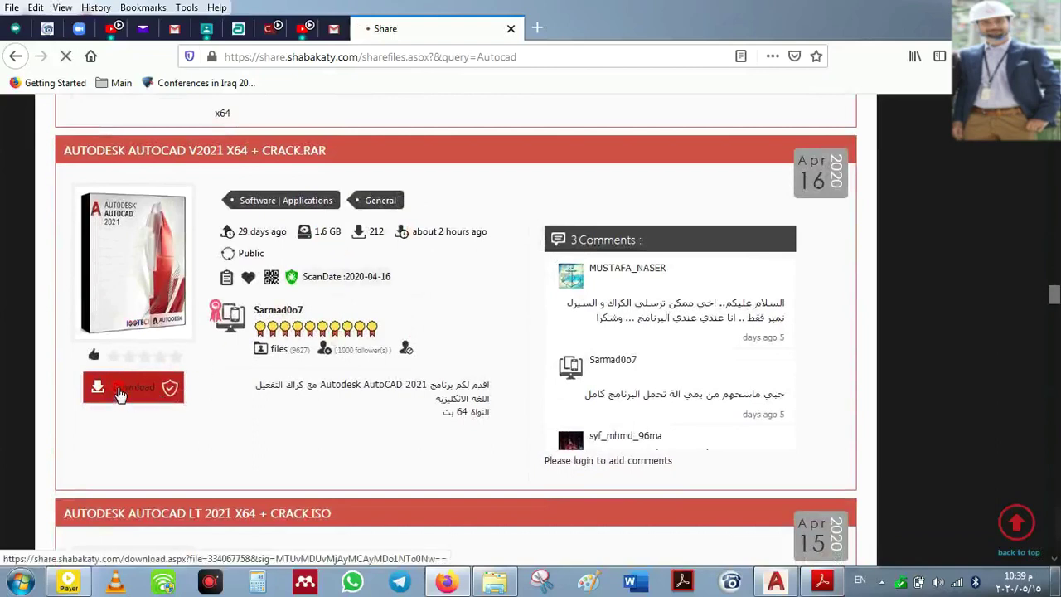
{"action": "left_click", "coordinate": [657, 270]}
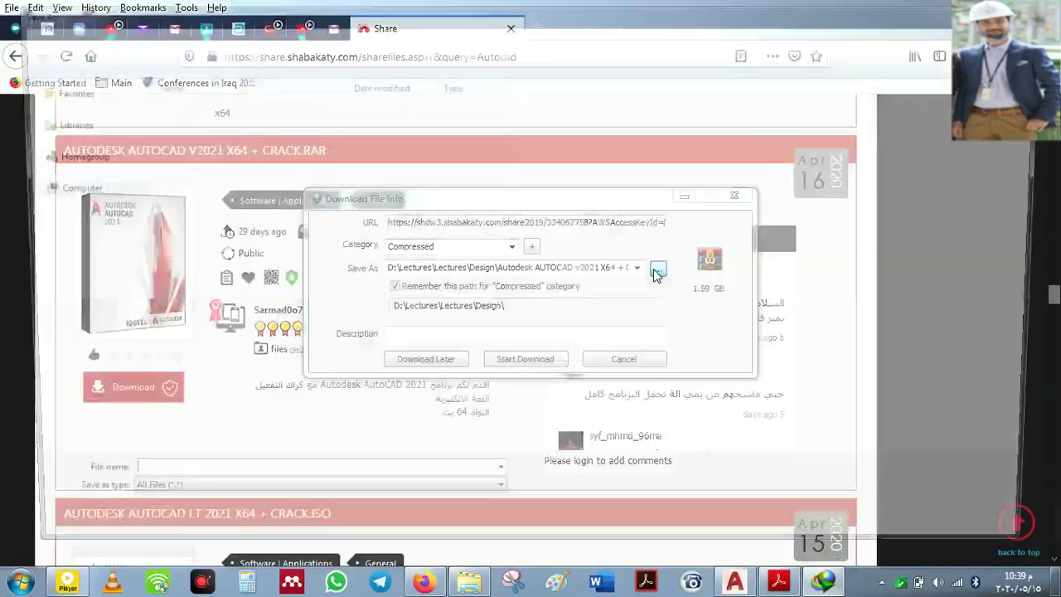
{"action": "left_click", "coordinate": [61, 107]}
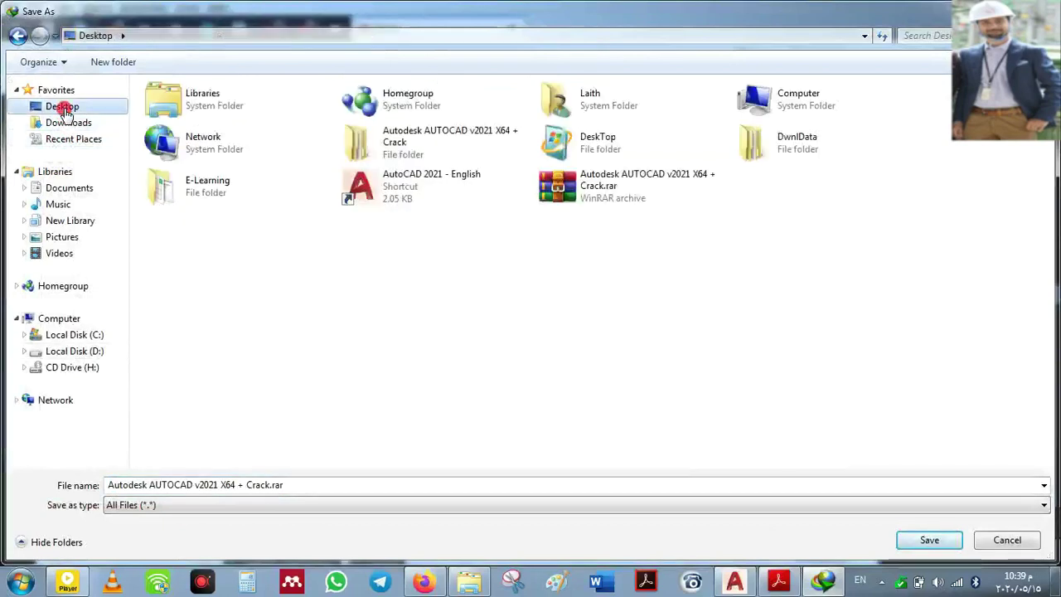
{"action": "left_click", "coordinate": [930, 540]}
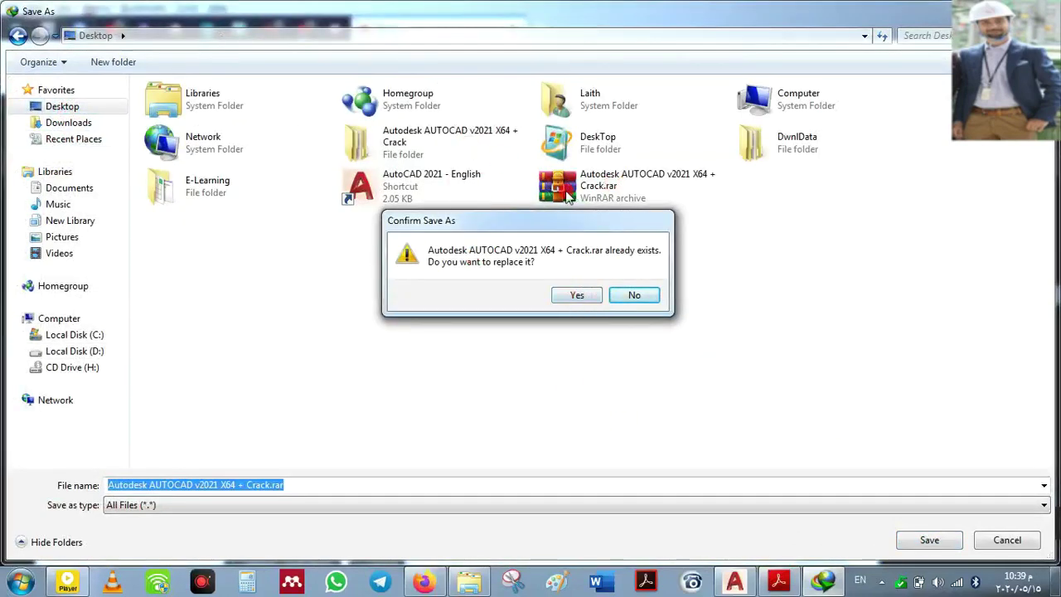
- Decline replacing the existing archive and cancel the download, closing the download manager's dialogs
{"action": "left_click", "coordinate": [645, 299]}
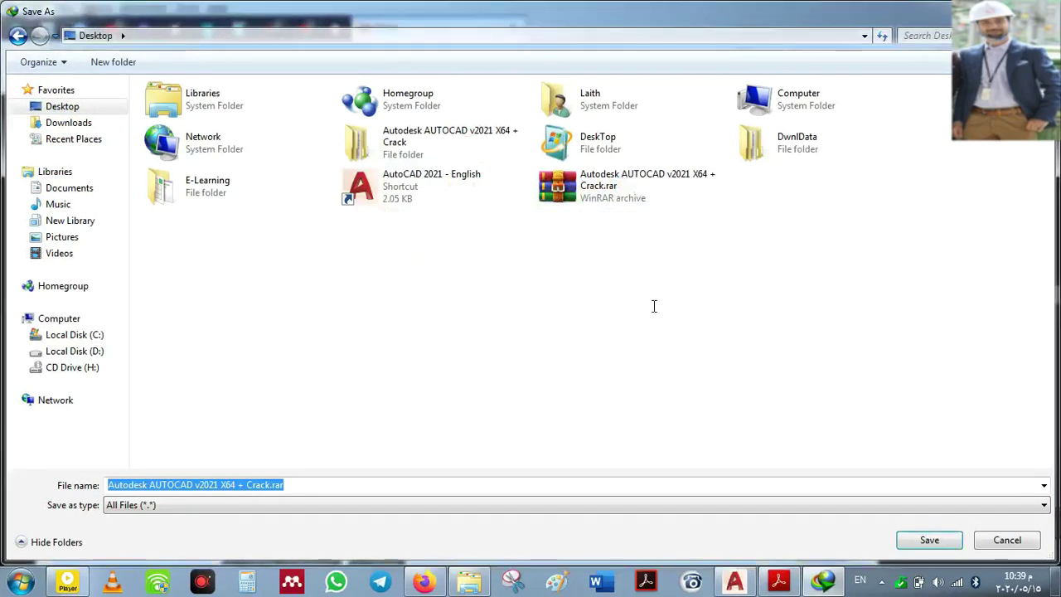
{"action": "left_click", "coordinate": [1007, 540]}
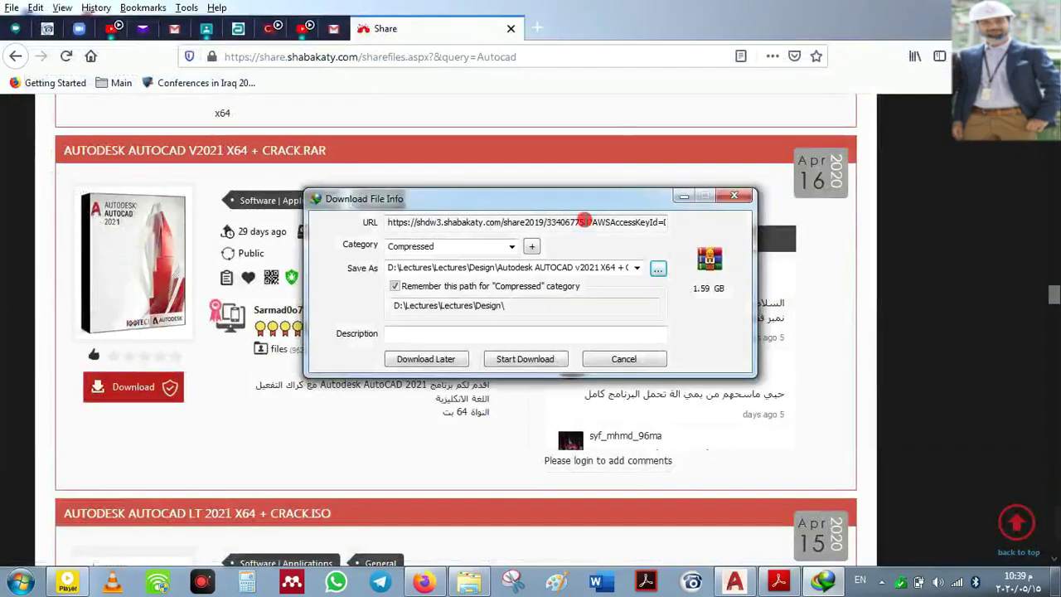
{"action": "left_click", "coordinate": [624, 358]}
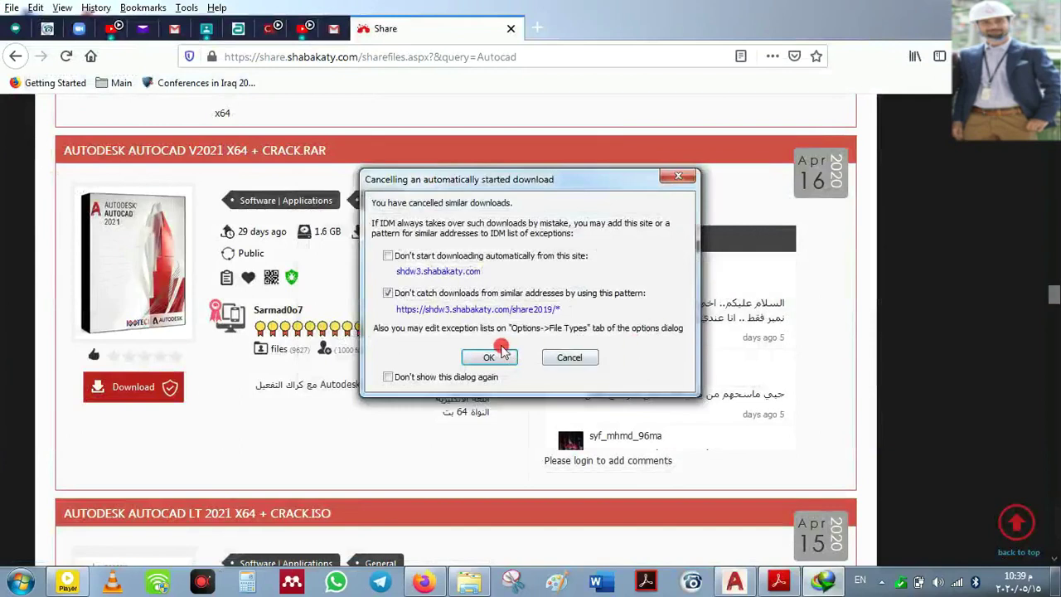
{"action": "left_click", "coordinate": [502, 354]}
{"action": "left_click", "coordinate": [675, 352]}
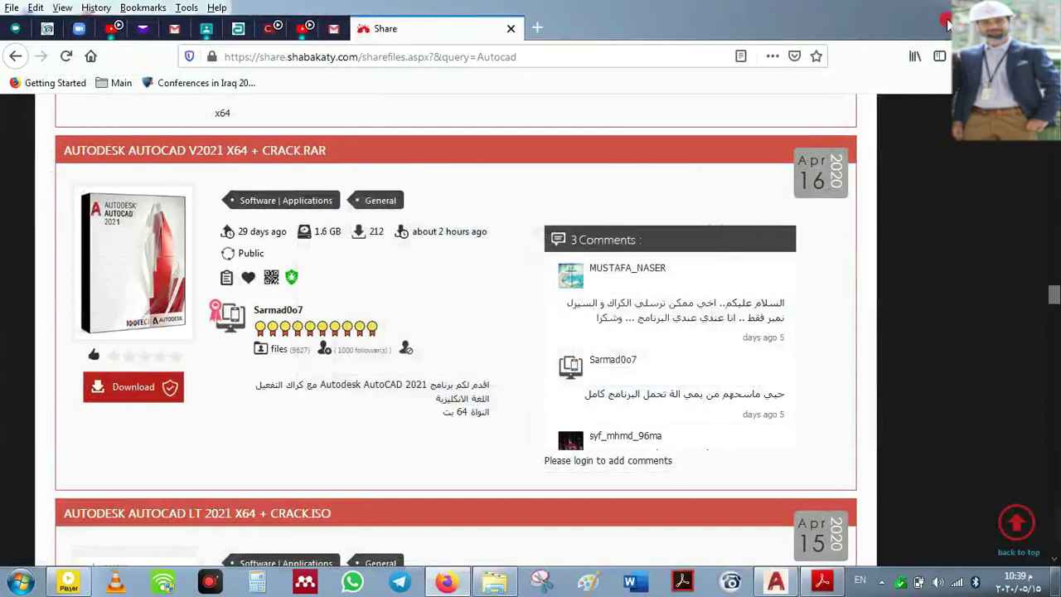
- Minimize the browser and view the extraction options for the Autodesk AUTOCAD v2021 X64 archive on the desktop
{"action": "left_click", "coordinate": [986, 7]}
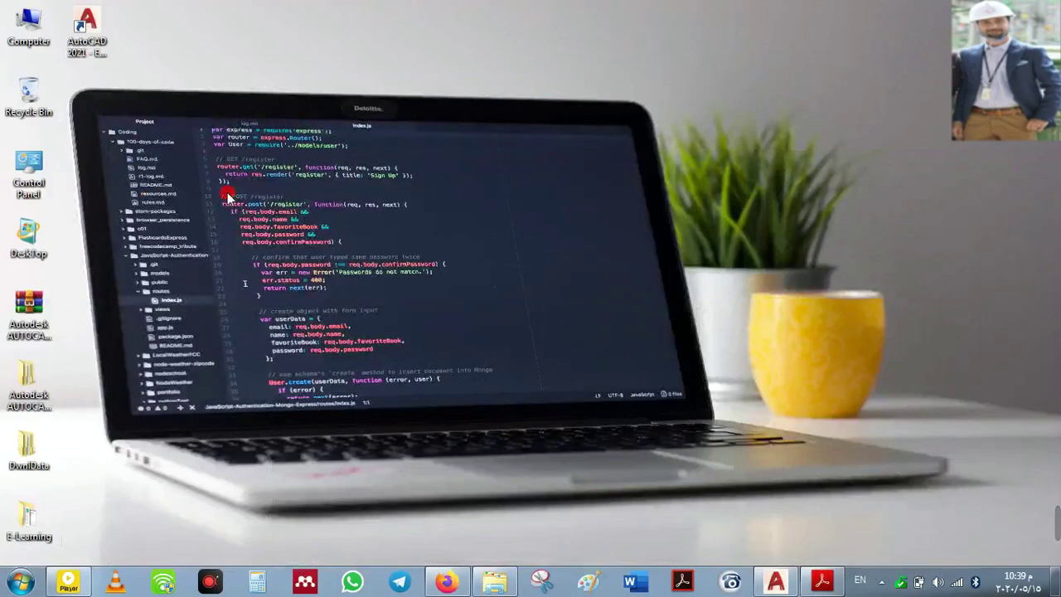
{"action": "left_click", "coordinate": [25, 313]}
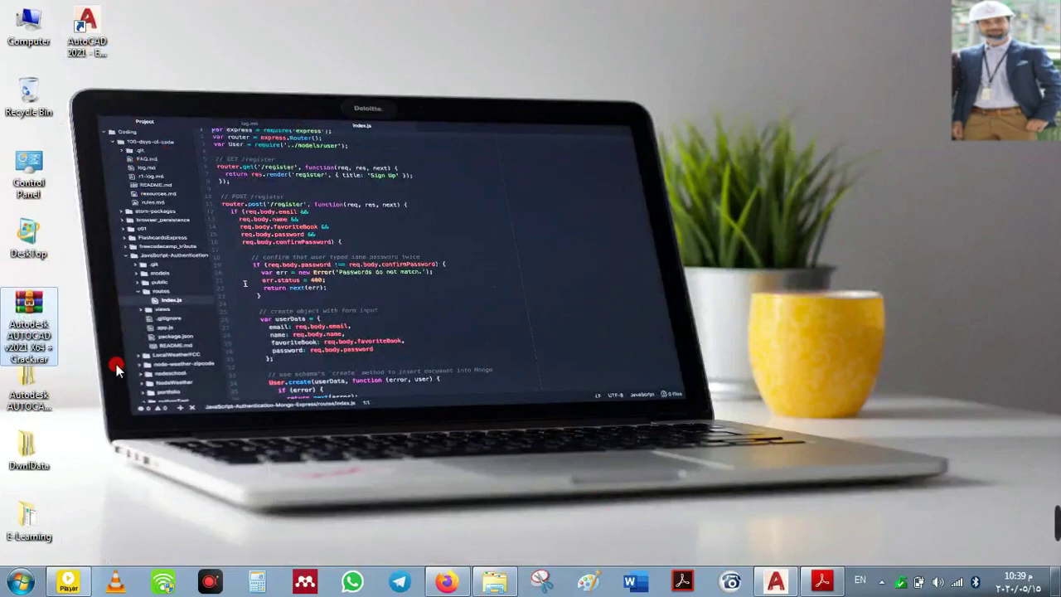
{"action": "right_click", "coordinate": [34, 306]}
{"action": "mouse_move", "coordinate": [70, 149]}
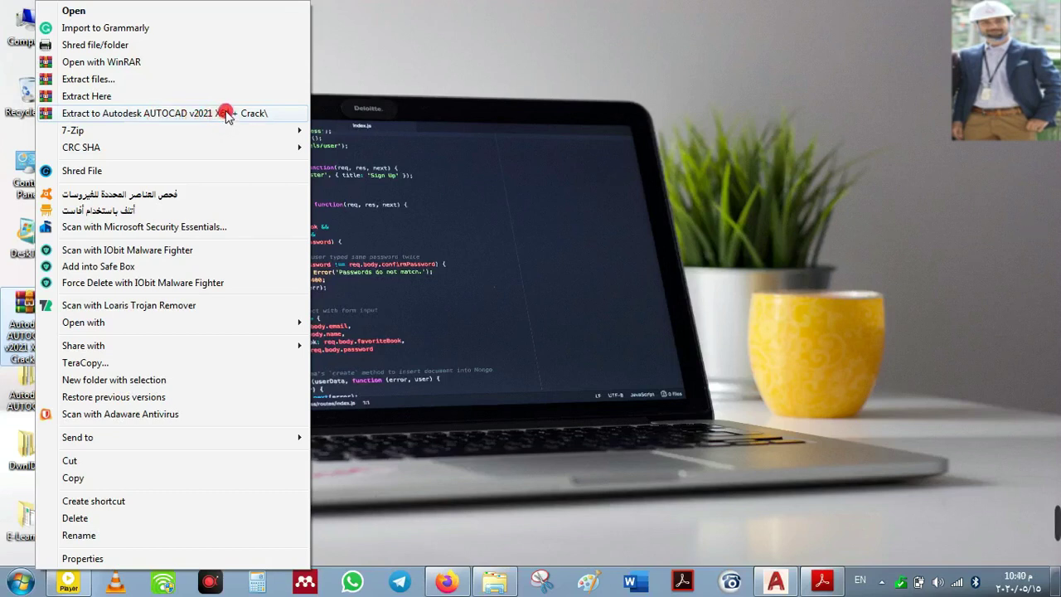
{"action": "left_click", "coordinate": [391, 209]}
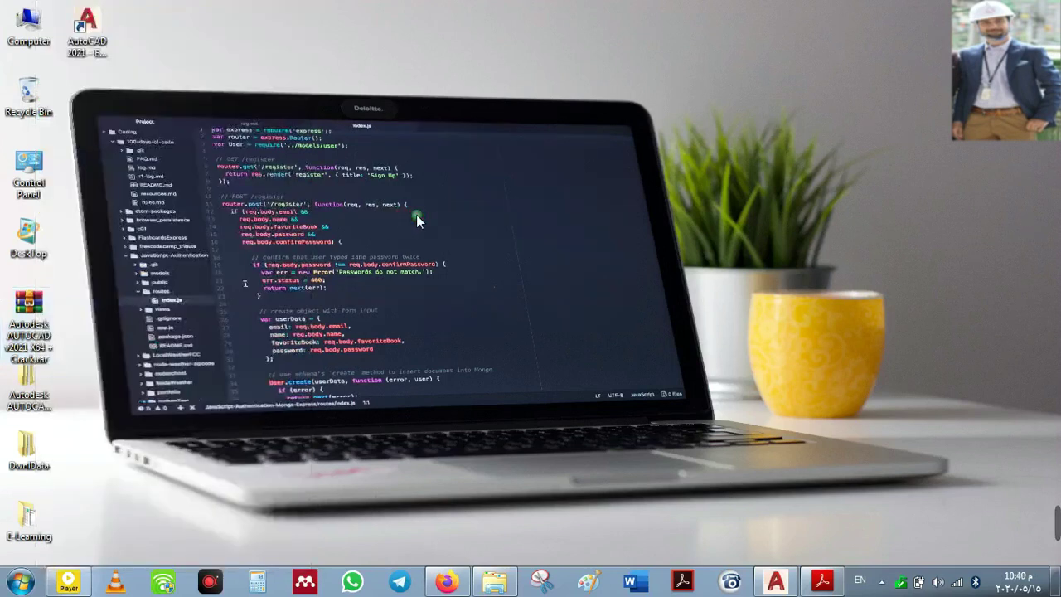
- Open the extracted Autodesk AUTOCAD v2021 X64 folder on the desktop and its FaresCD.Com.AutoCAD.2021.engli.64bit subfolder
{"action": "left_click", "coordinate": [18, 402]}
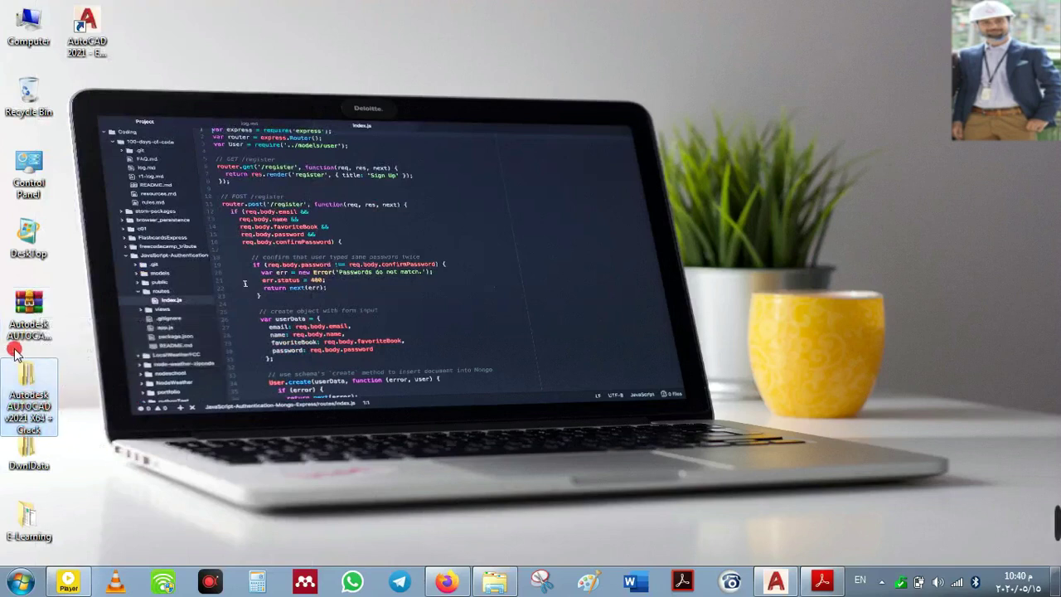
{"action": "double_click", "coordinate": [25, 383]}
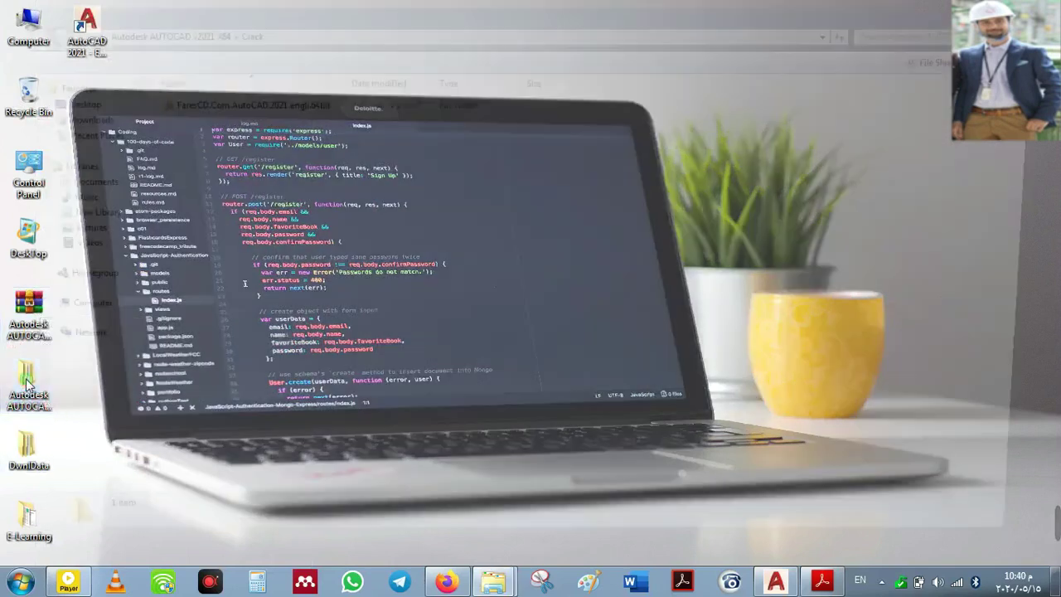
{"action": "double_click", "coordinate": [209, 101]}
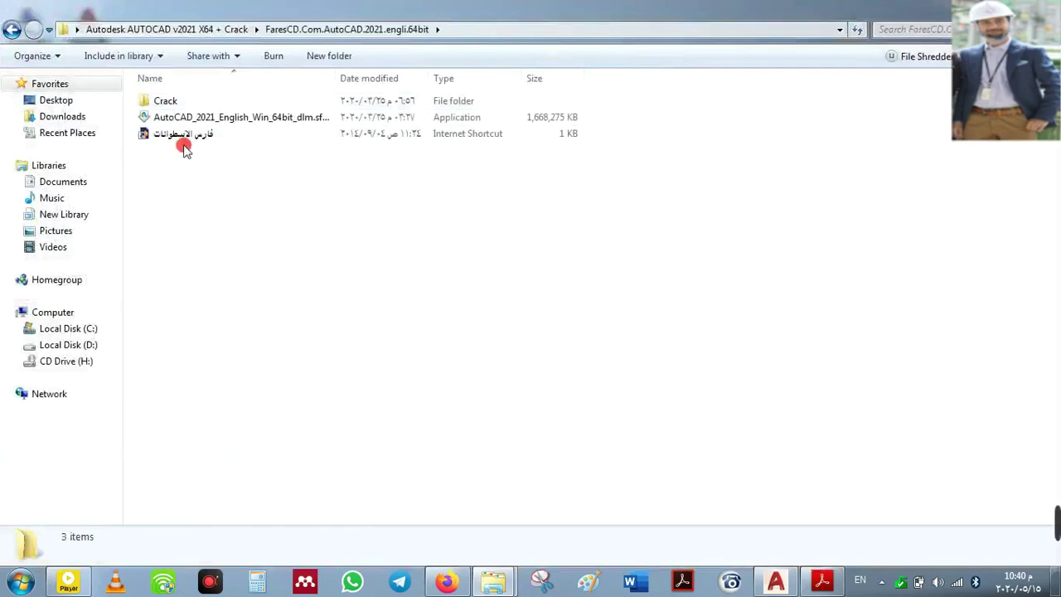
- Open the AutoCAD_2021_English_Win_64bit_dlm.sfx installer and cancel it at the destination folder selection
{"action": "left_click", "coordinate": [178, 117]}
{"action": "right_click", "coordinate": [178, 117]}
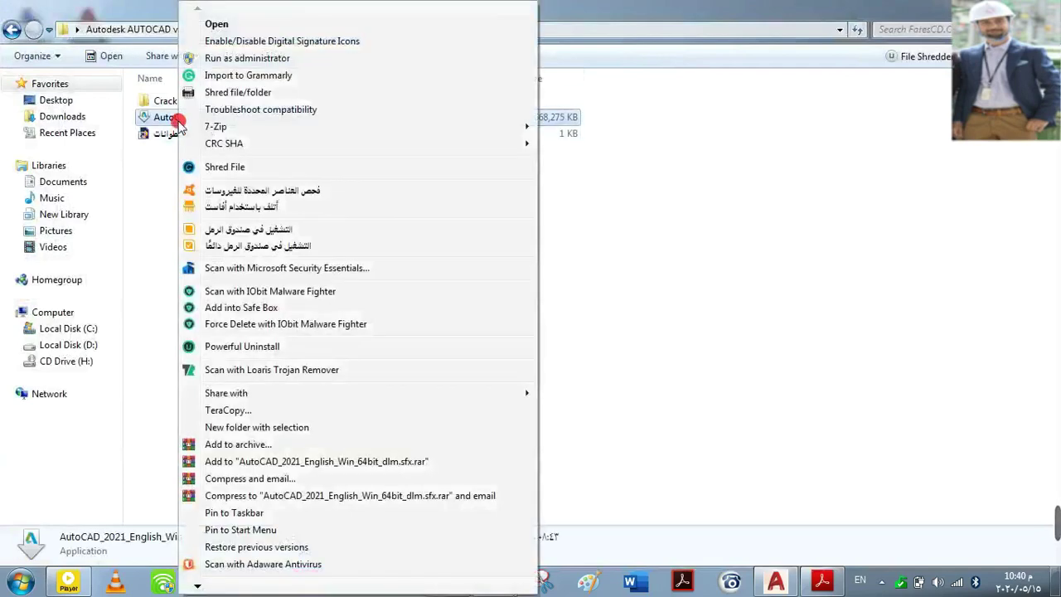
{"action": "left_click", "coordinate": [215, 25]}
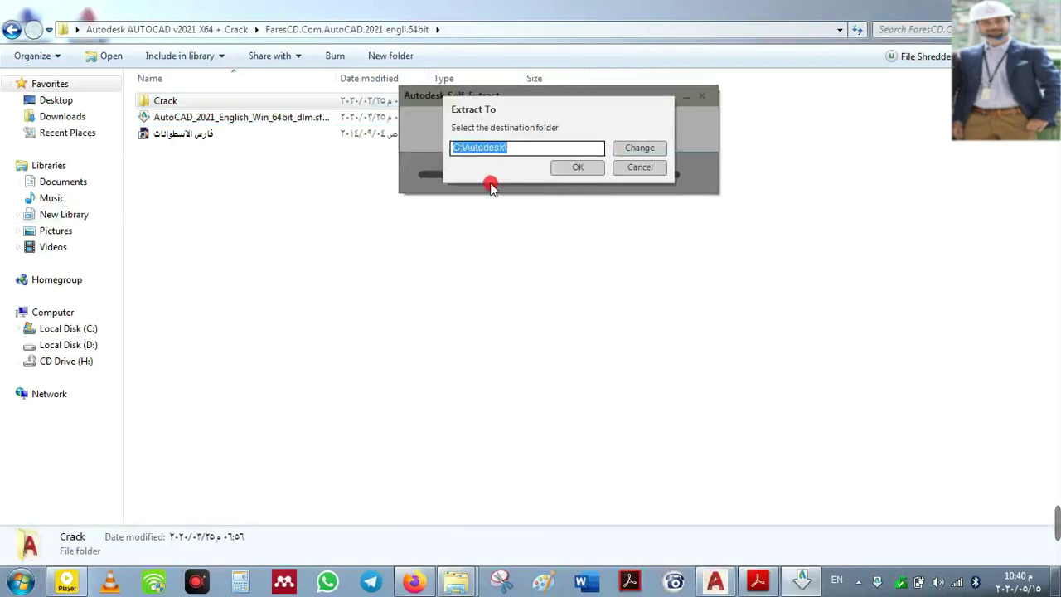
{"action": "left_click", "coordinate": [639, 167]}
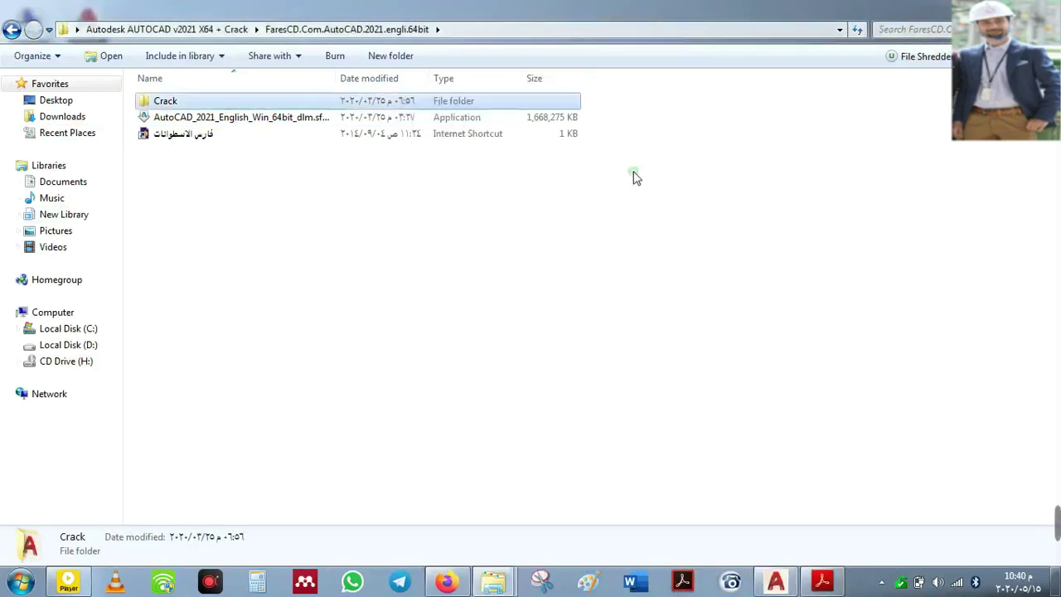
- Open the Crack subfolder and copy the acad.exe file
{"action": "left_click", "coordinate": [213, 220]}
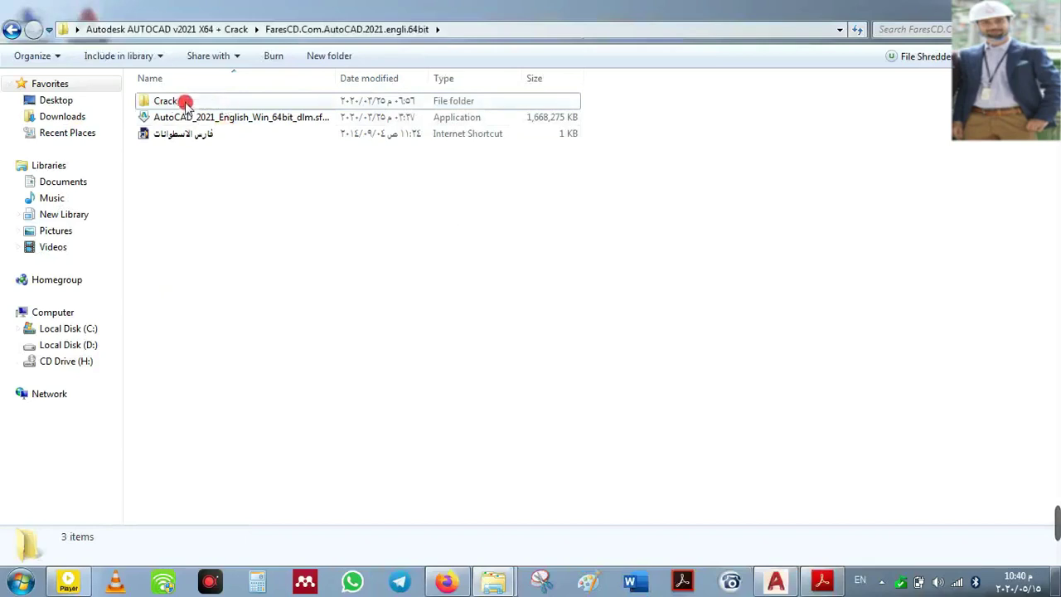
{"action": "left_click", "coordinate": [183, 104]}
{"action": "double_click", "coordinate": [183, 104]}
{"action": "left_click", "coordinate": [153, 105]}
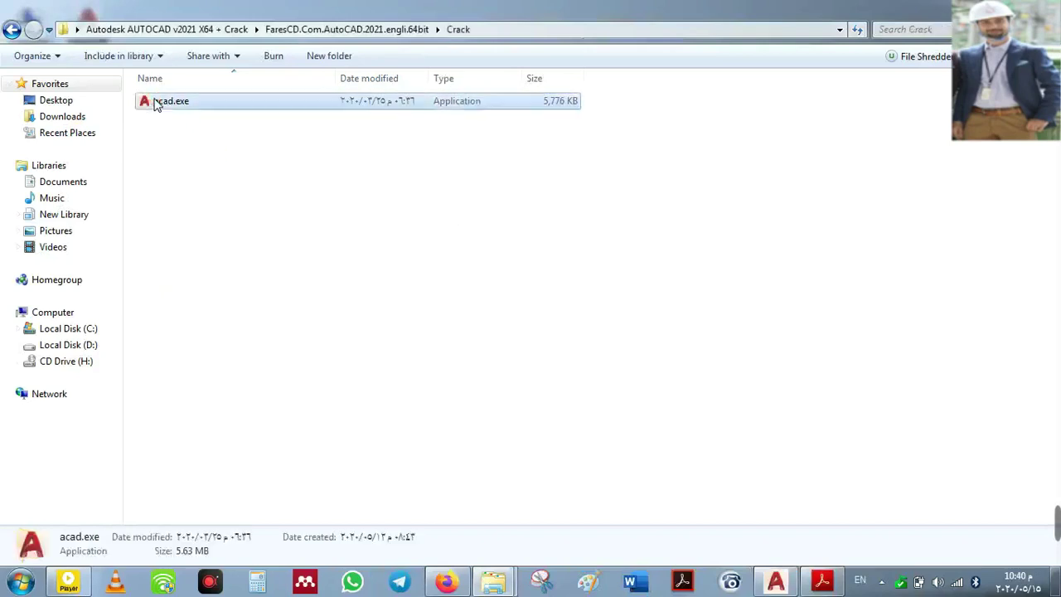
{"action": "right_click", "coordinate": [154, 104]}
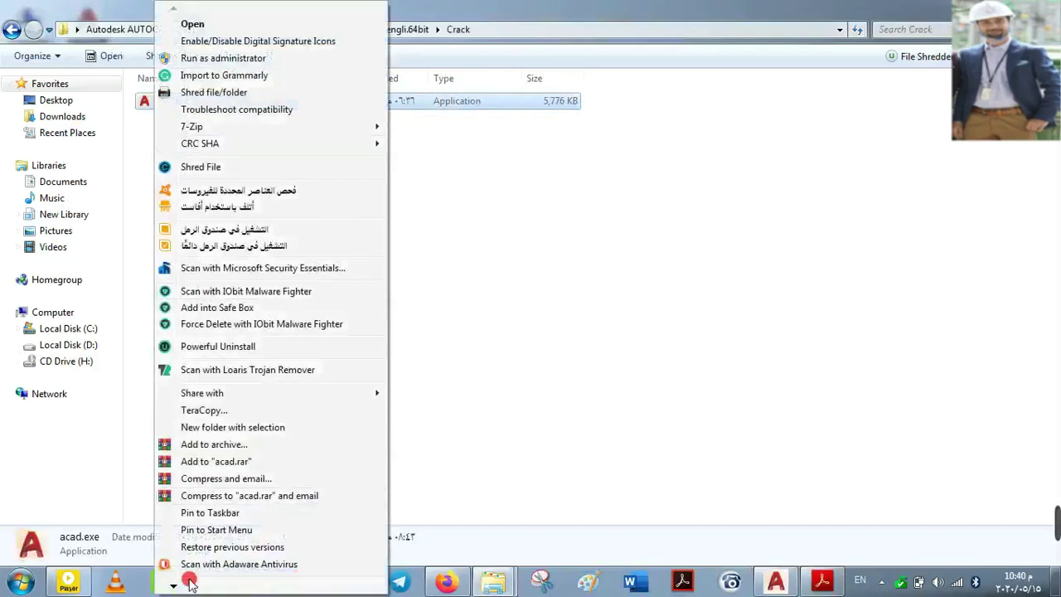
{"action": "mouse_move", "coordinate": [190, 584]}
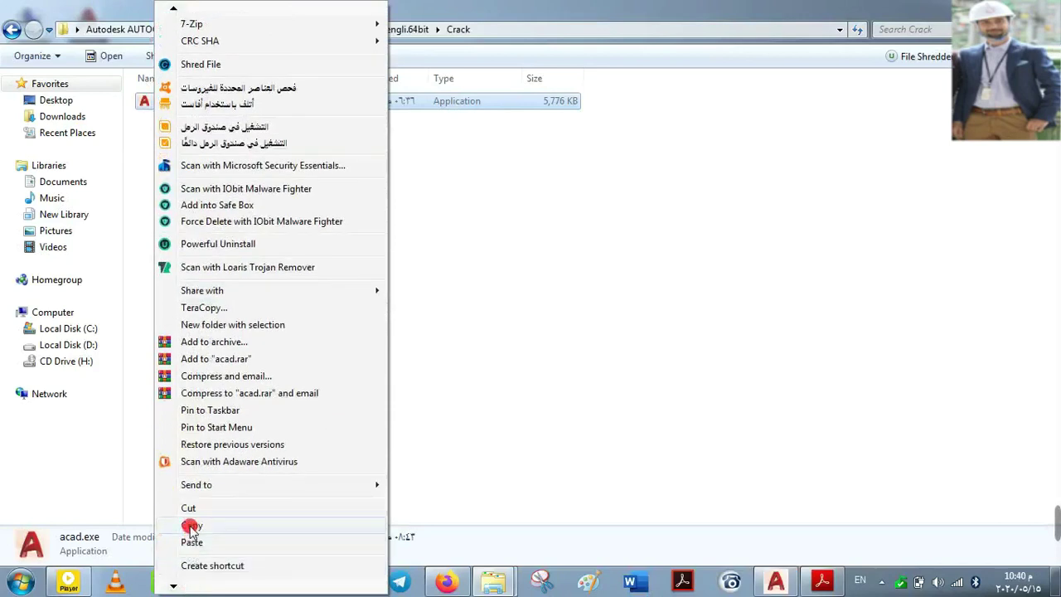
{"action": "left_click", "coordinate": [190, 525]}
- Open the AutoCAD 2021 installation folder through the file location of its desktop shortcut
{"action": "key", "text": "super+d"}
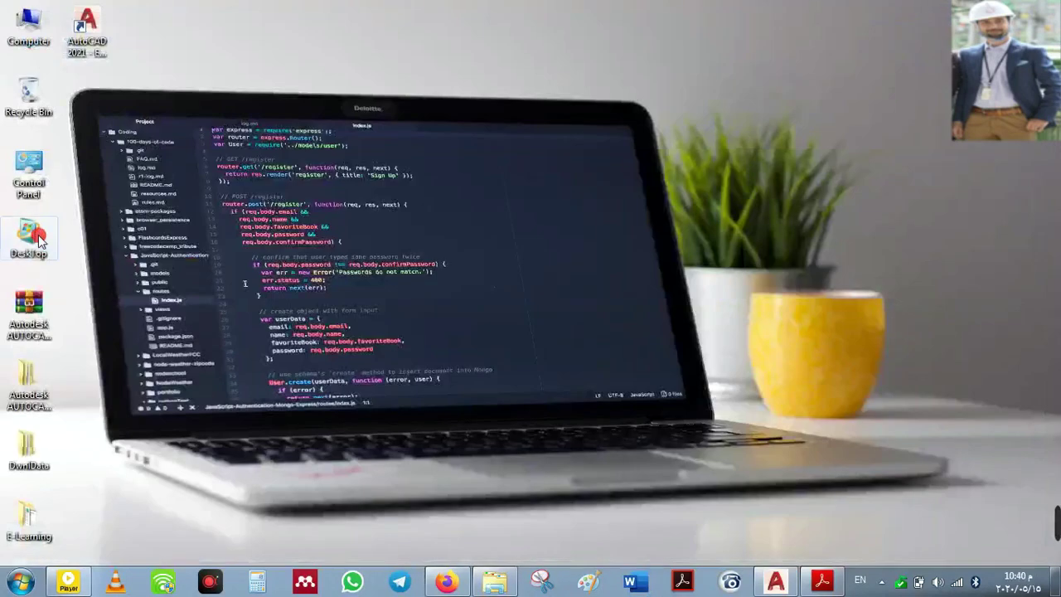
{"action": "left_click", "coordinate": [81, 37]}
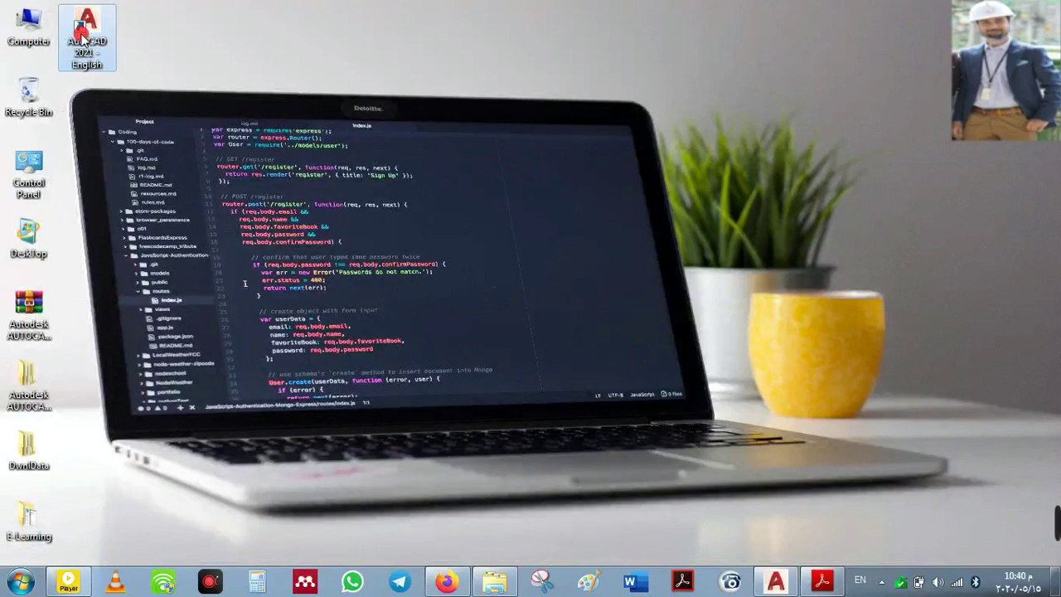
{"action": "right_click", "coordinate": [81, 38]}
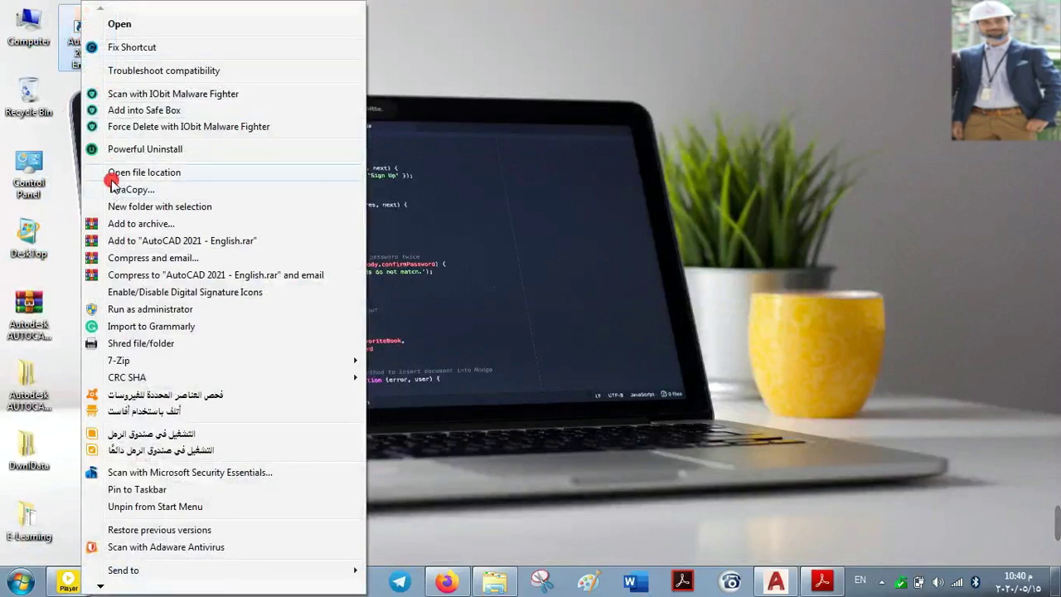
{"action": "left_click", "coordinate": [181, 176]}
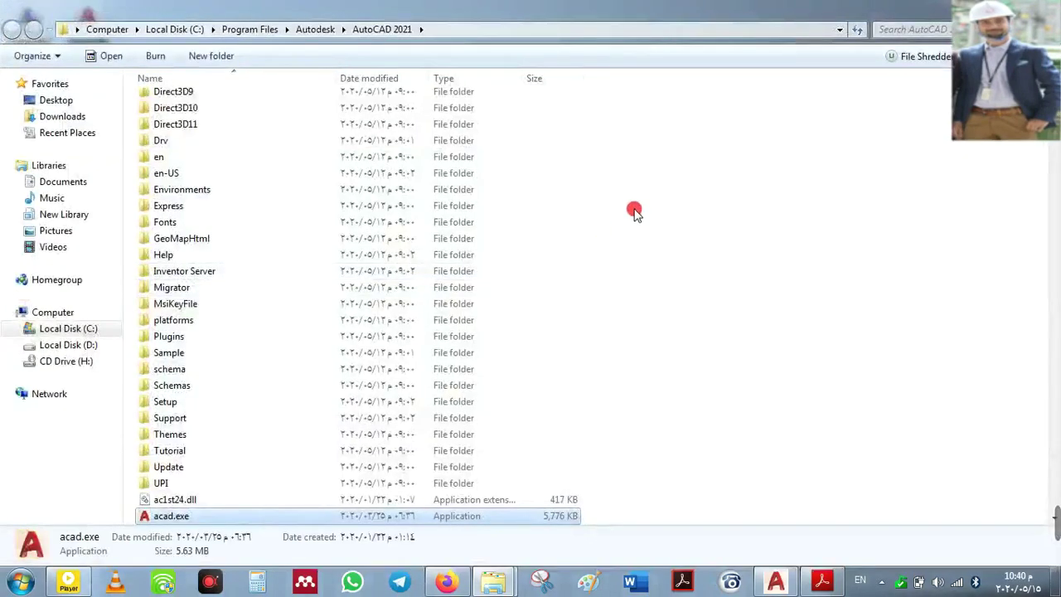
- Paste the copied acad.exe into the AutoCAD 2021 installation folder and cancel at the file replacement choice
{"action": "right_click", "coordinate": [633, 209]}
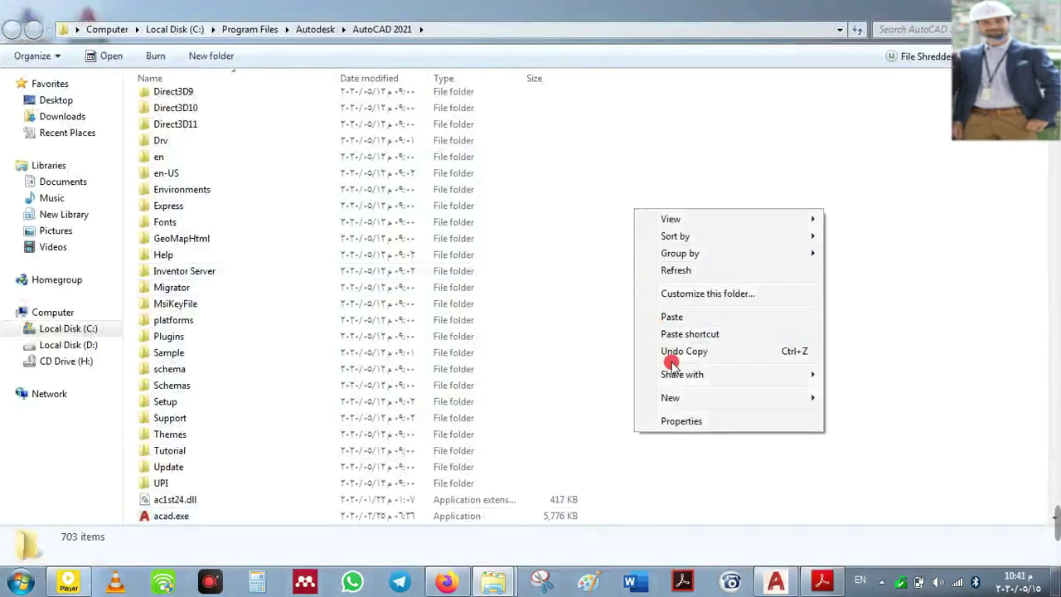
{"action": "left_click", "coordinate": [675, 317]}
{"action": "left_click", "coordinate": [708, 401]}
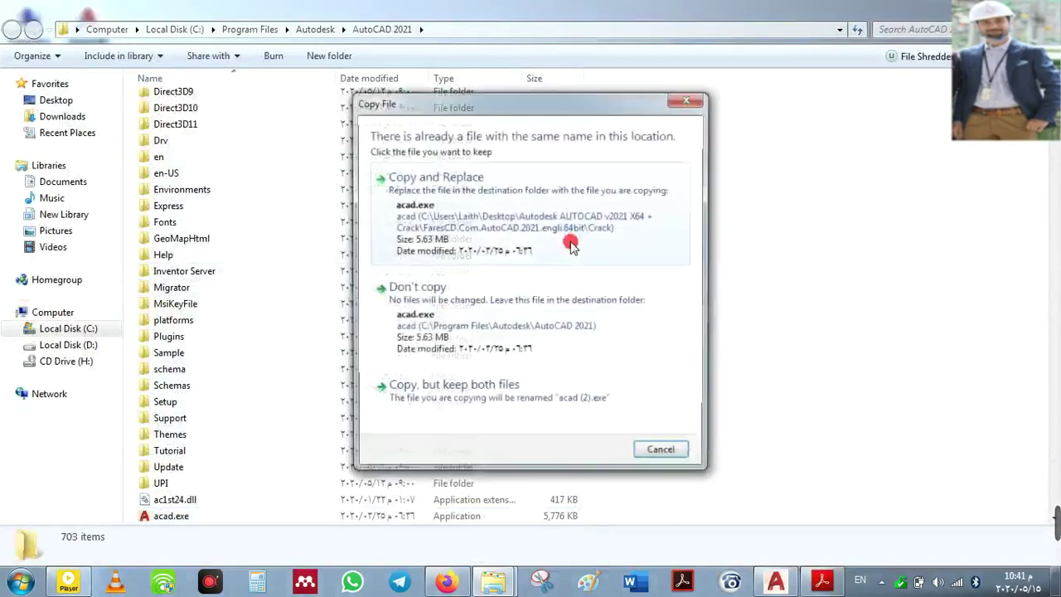
{"action": "left_click_drag", "start_coordinate": [466, 108], "coordinate": [647, 103]}
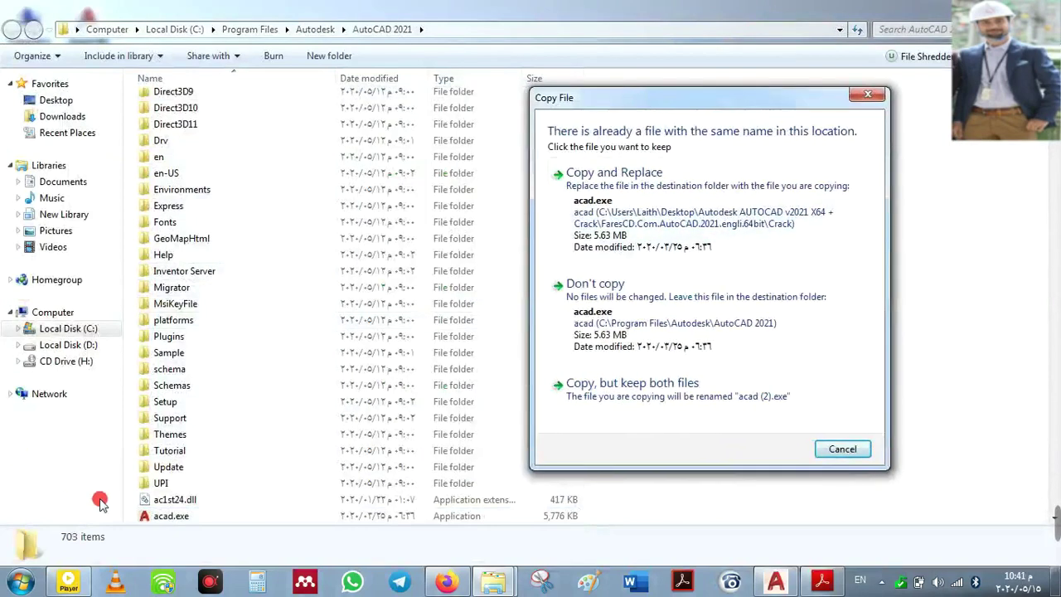
{"action": "left_click", "coordinate": [156, 517]}
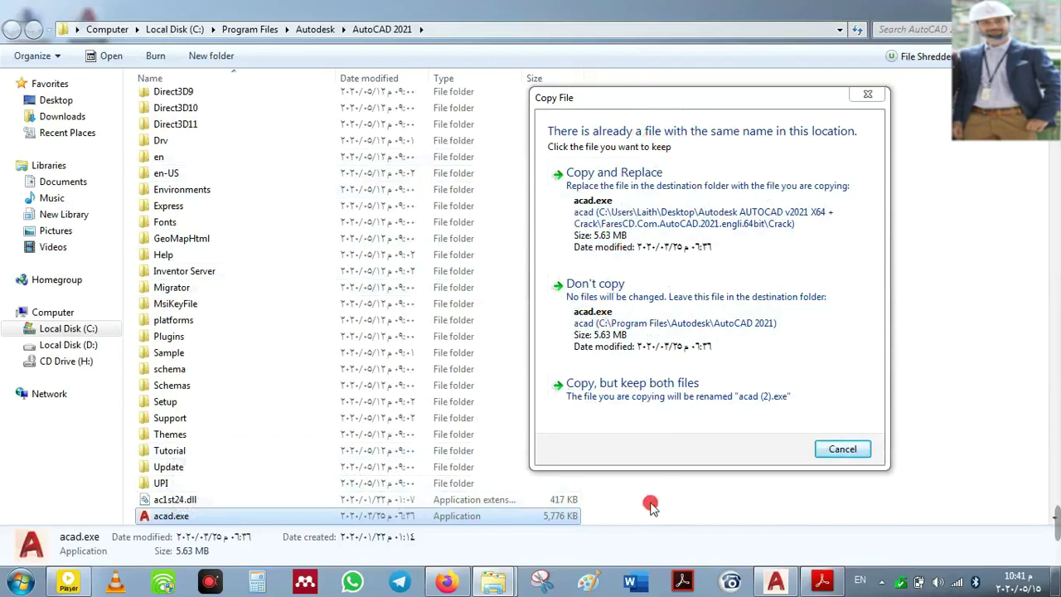
{"action": "left_click", "coordinate": [841, 449]}
{"action": "left_click", "coordinate": [696, 335]}
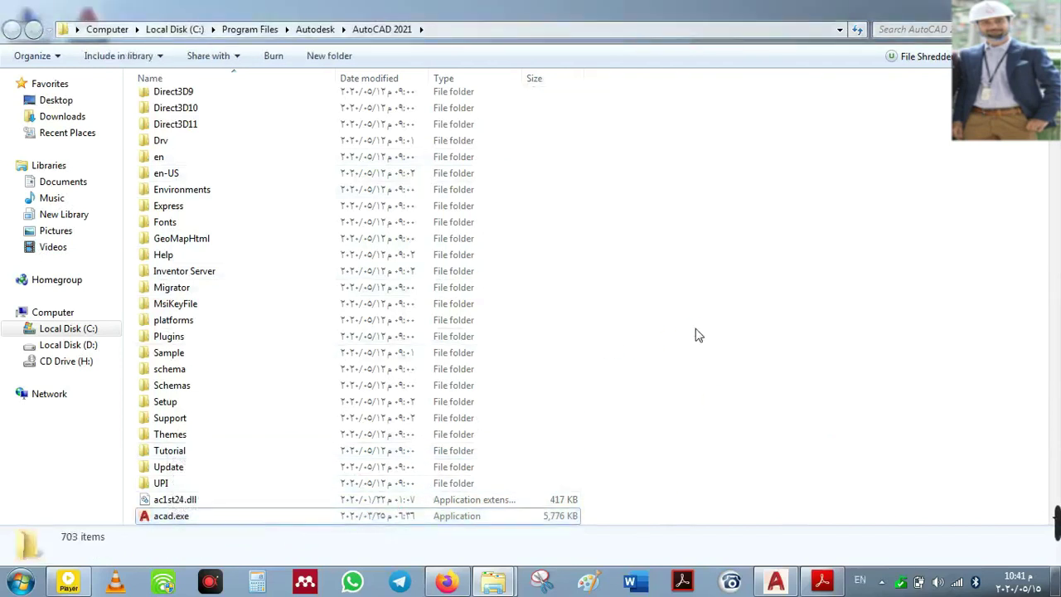
{"action": "key", "text": "super+d"}
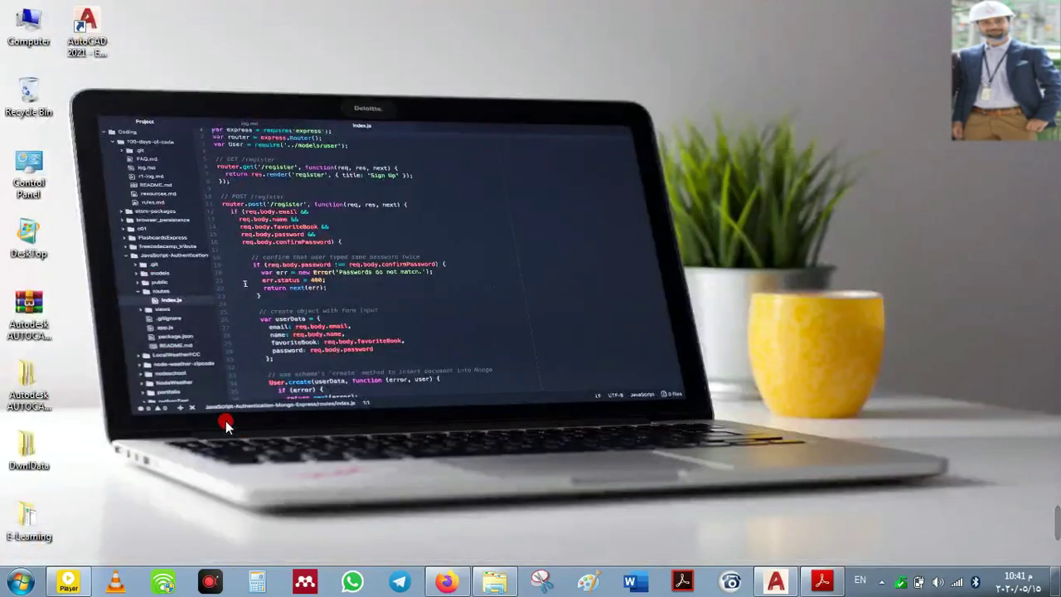
{"action": "left_click", "coordinate": [446, 583]}
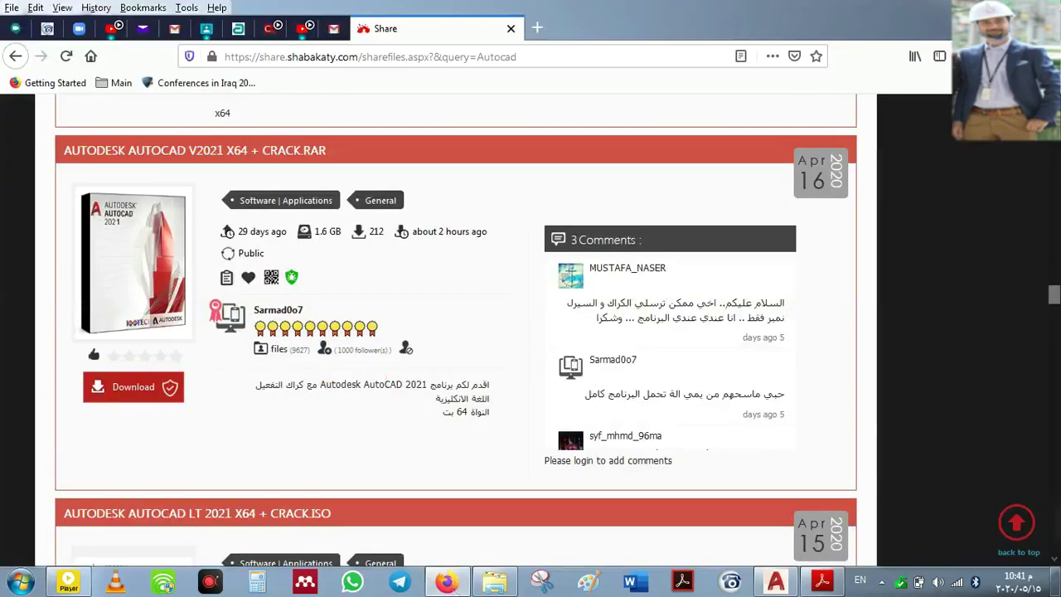
{"action": "key", "text": "super+d"}
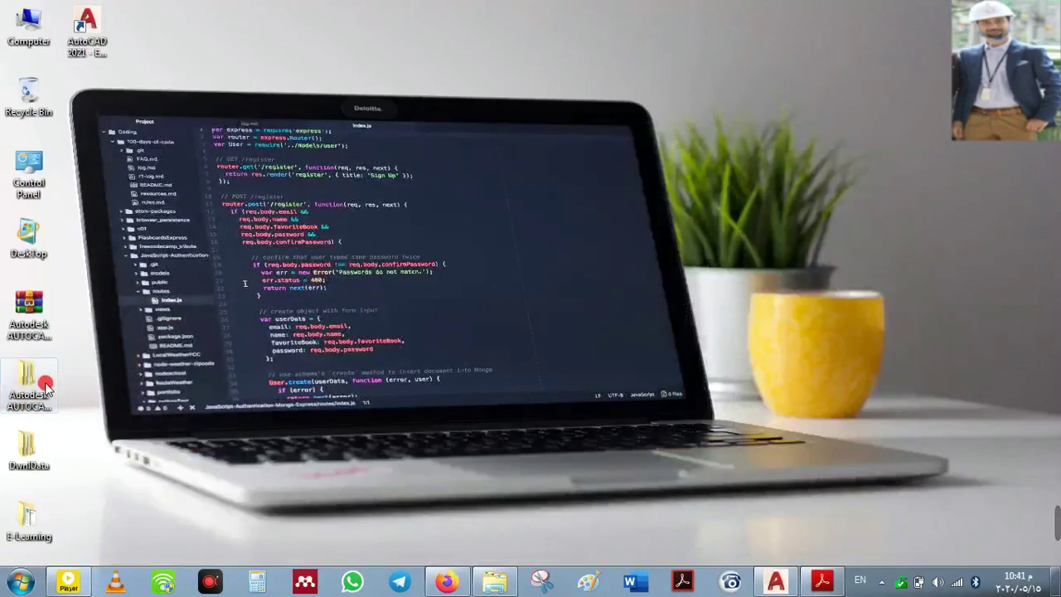
{"action": "left_click", "coordinate": [19, 388]}
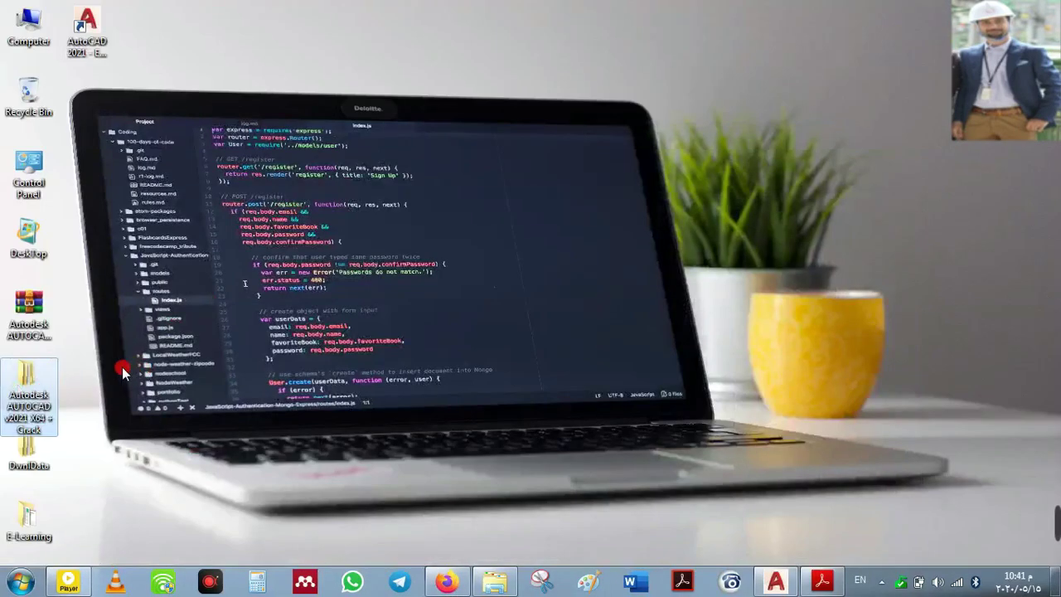
{"action": "left_click", "coordinate": [104, 55]}
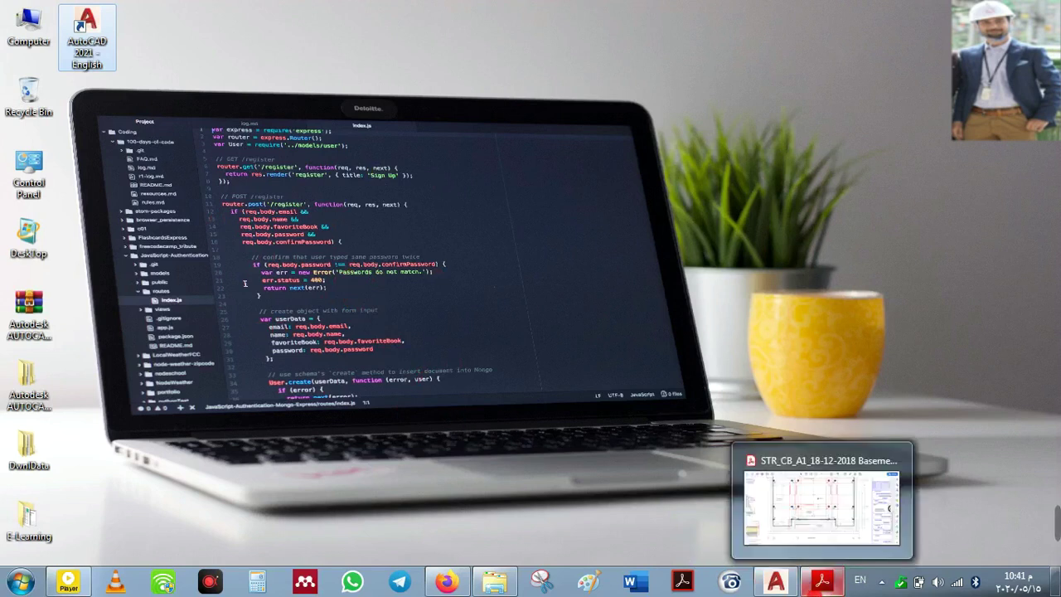
- Switch to the STR_CB_A1_18-12-2018 Basement PDF in Adobe Acrobat Reader and view the whole basement sheet
{"action": "left_click", "coordinate": [823, 585]}
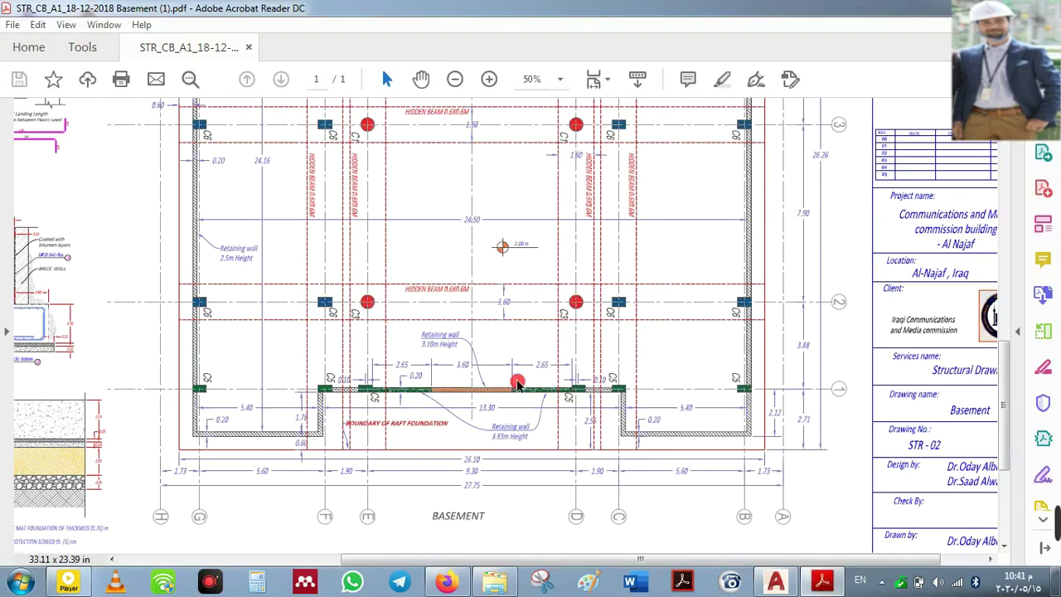
{"action": "scroll", "coordinate": [525, 394], "scroll_direction": "down", "scroll_amount": 1, "text": "ctrl"}
- Look through the floor plan and steel detail PDFs in the STR_18-12-2018 folder in the file explorer
{"action": "key", "text": "alt+Tab"}
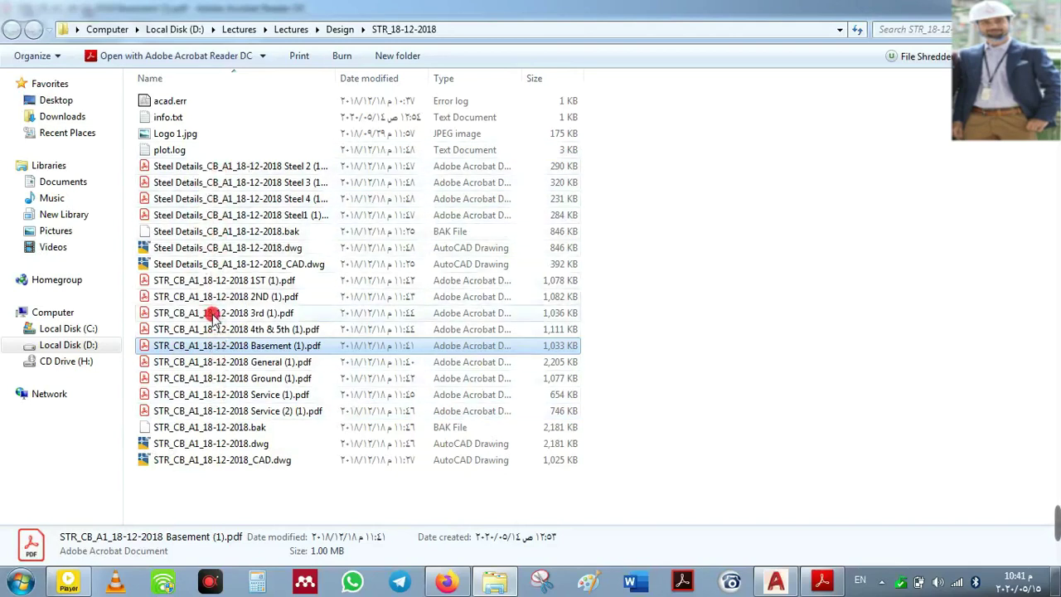
{"action": "left_click", "coordinate": [266, 367]}
{"action": "left_click", "coordinate": [256, 346]}
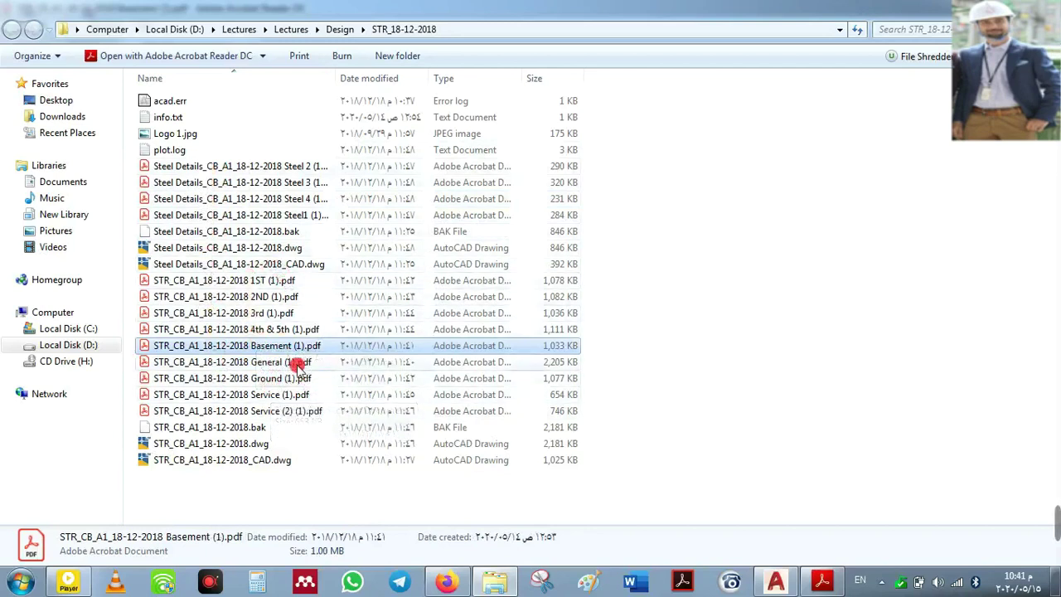
{"action": "left_click", "coordinate": [265, 379]}
{"action": "left_click", "coordinate": [266, 348]}
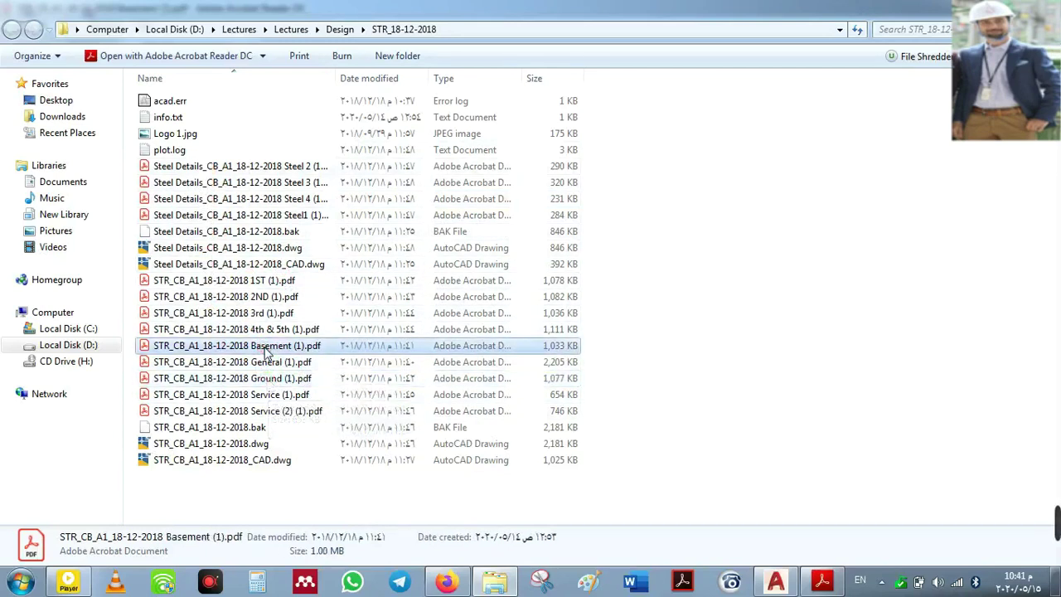
{"action": "left_click", "coordinate": [265, 379]}
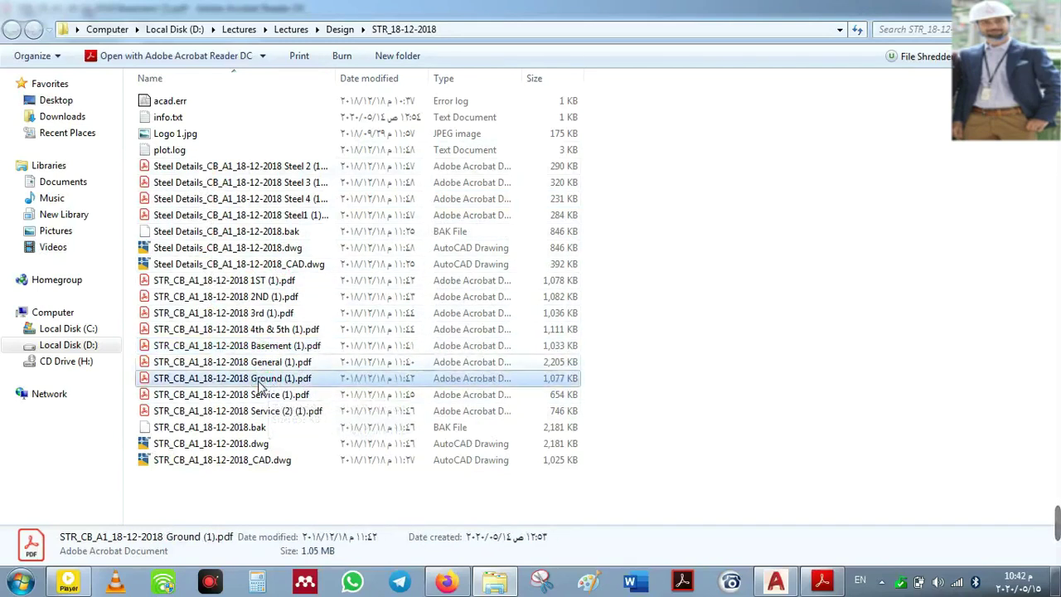
{"action": "left_click", "coordinate": [266, 282]}
{"action": "left_click", "coordinate": [265, 297]}
{"action": "left_click", "coordinate": [266, 330]}
{"action": "left_click", "coordinate": [265, 313]}
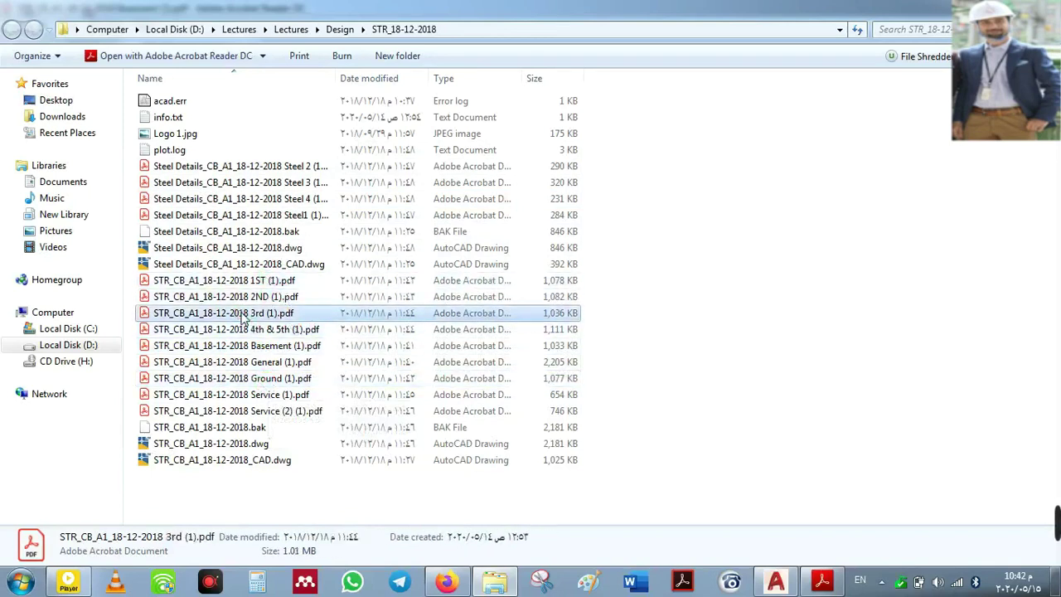
{"action": "left_click", "coordinate": [331, 77]}
{"action": "left_click", "coordinate": [281, 168]}
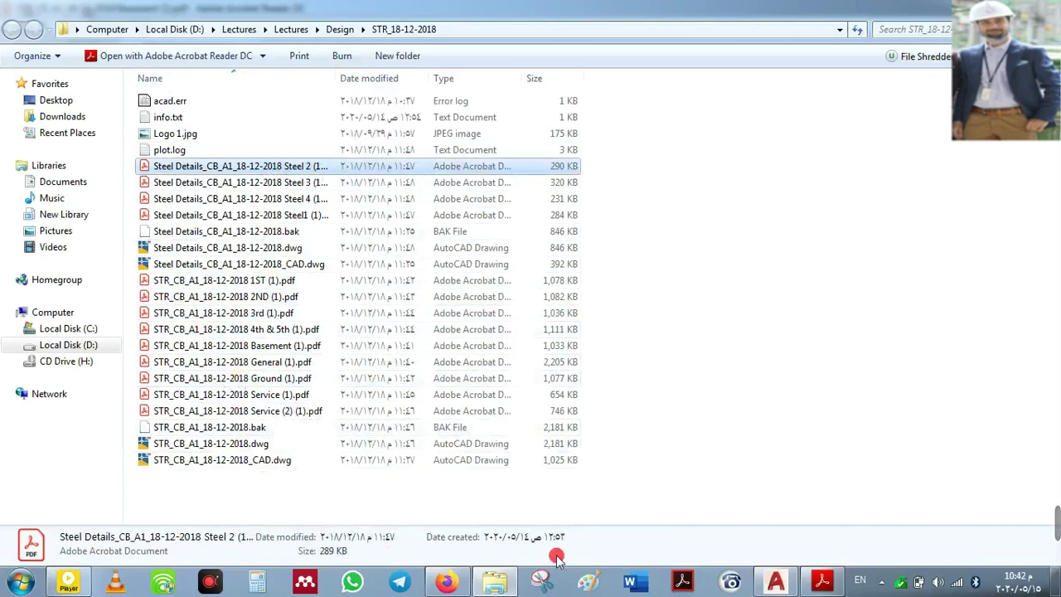
- Switch back to the Basement PDF and examine its column sections, foundation details, retaining walls and basement plan dimensions
{"action": "left_click", "coordinate": [820, 582]}
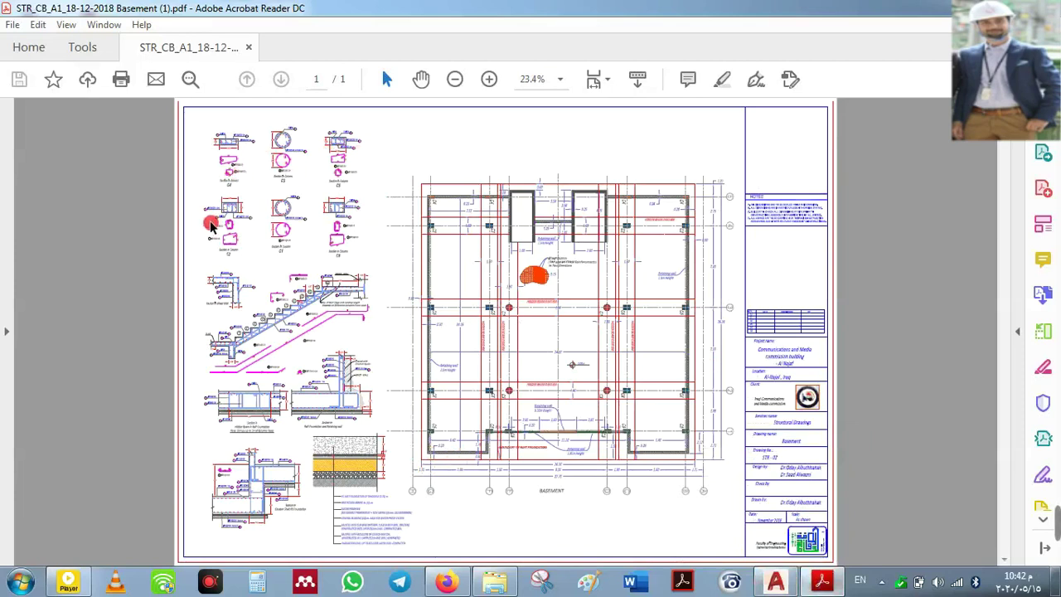
{"action": "scroll", "coordinate": [334, 240], "scroll_direction": "up", "scroll_amount": 4, "text": "ctrl"}
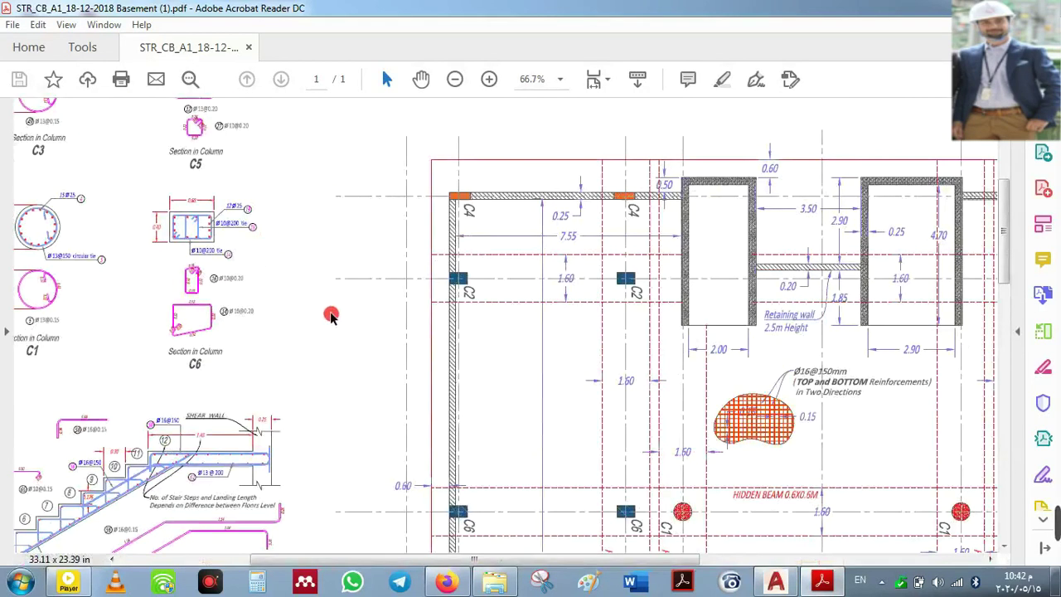
{"action": "scroll", "coordinate": [340, 489], "scroll_direction": "left", "scroll_amount": 3}
{"action": "scroll", "coordinate": [324, 450], "scroll_direction": "up", "scroll_amount": 2}
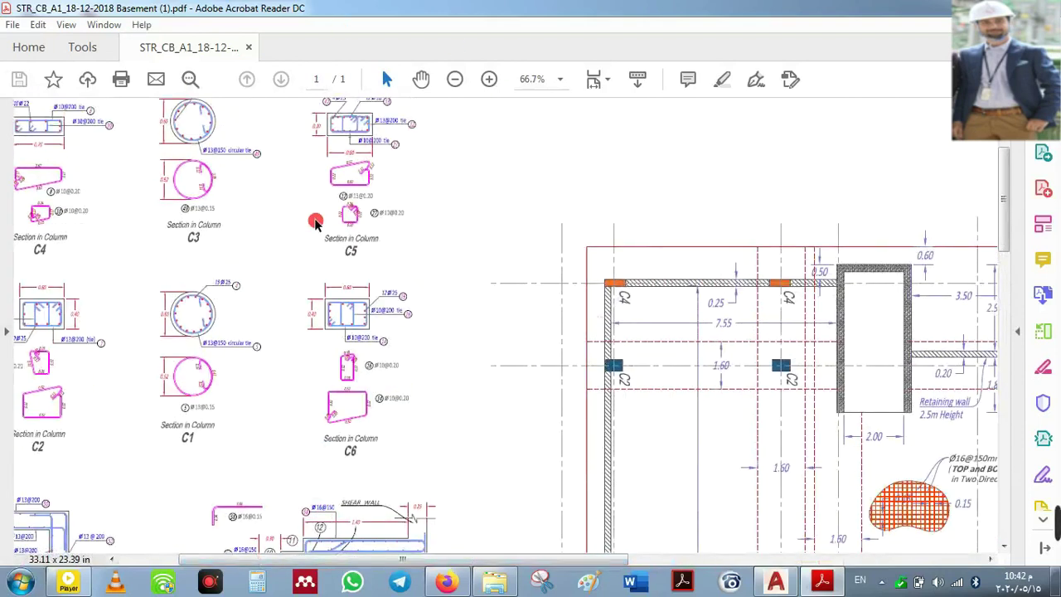
{"action": "scroll", "coordinate": [315, 221], "scroll_direction": "down", "scroll_amount": 4, "text": "ctrl"}
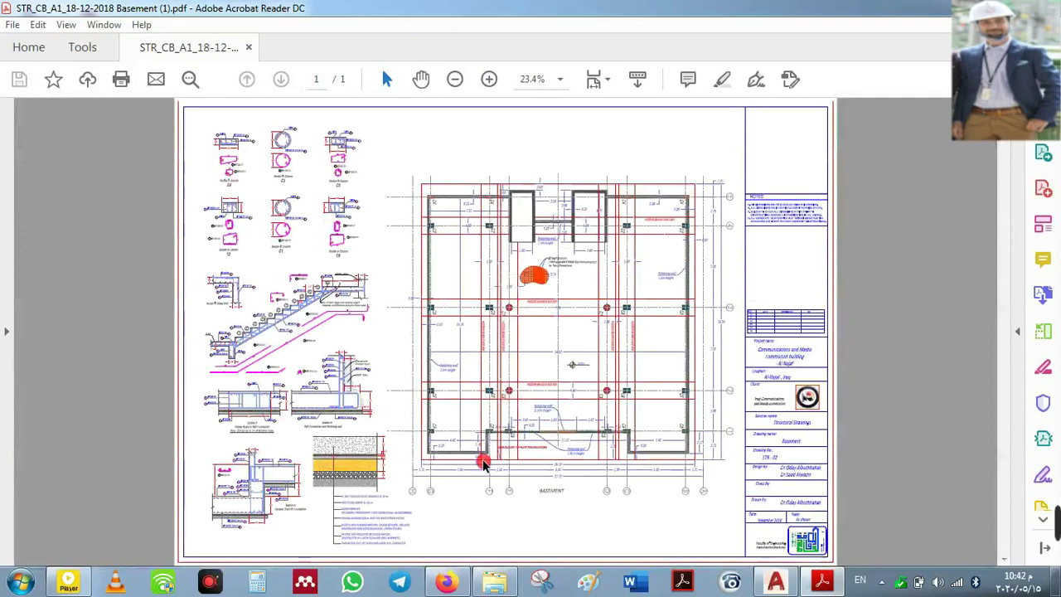
{"action": "scroll", "coordinate": [484, 464], "scroll_direction": "up", "scroll_amount": 3, "text": "ctrl"}
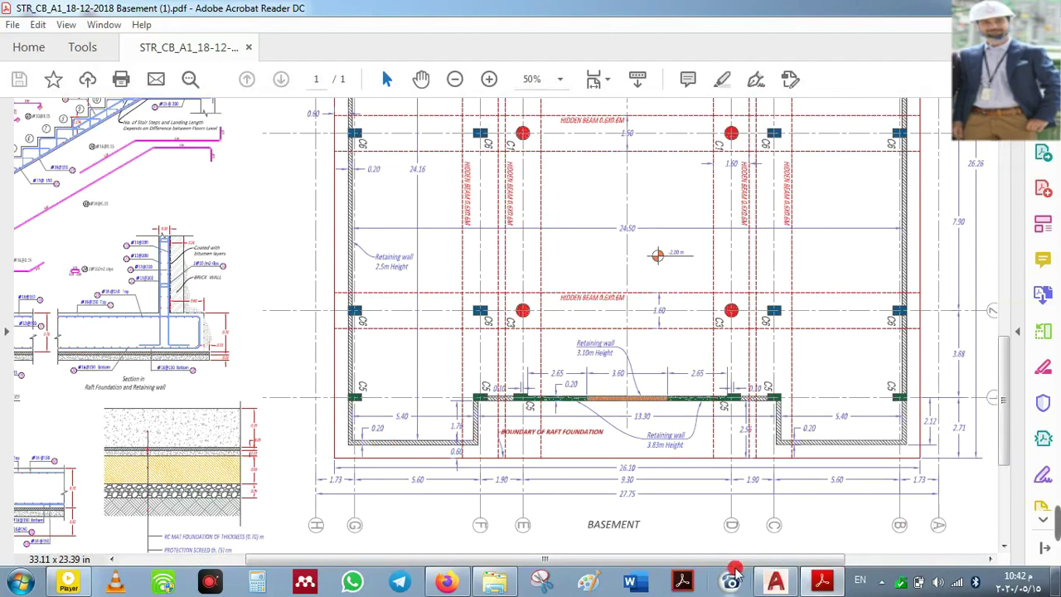
{"action": "left_click_drag", "start_coordinate": [729, 560], "coordinate": [809, 560]}
{"action": "scroll", "coordinate": [818, 543], "scroll_direction": "down", "scroll_amount": 2, "text": "ctrl"}
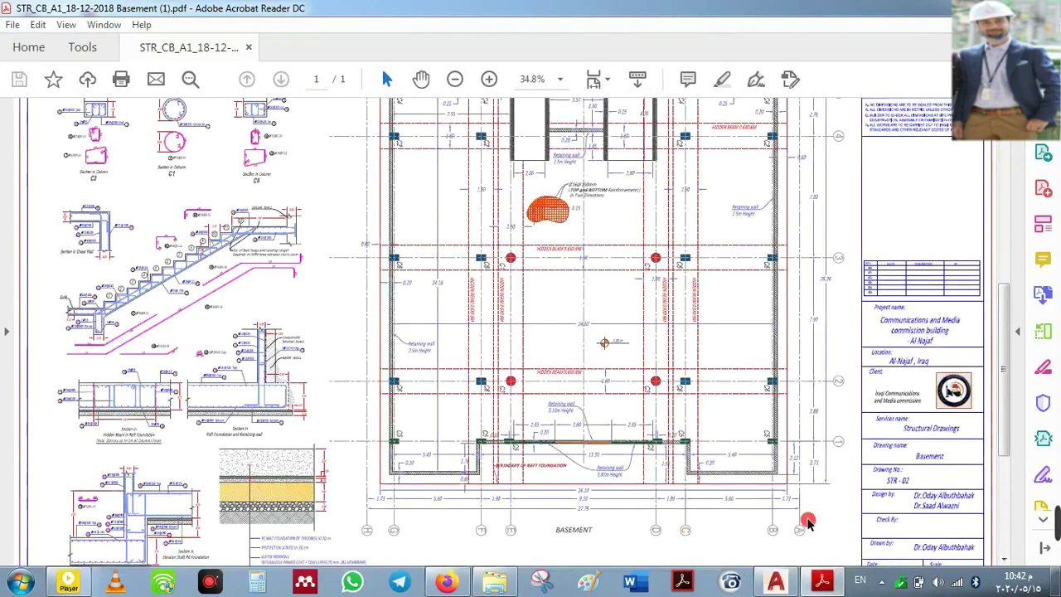
{"action": "left_click_drag", "start_coordinate": [1005, 424], "coordinate": [1012, 395]}
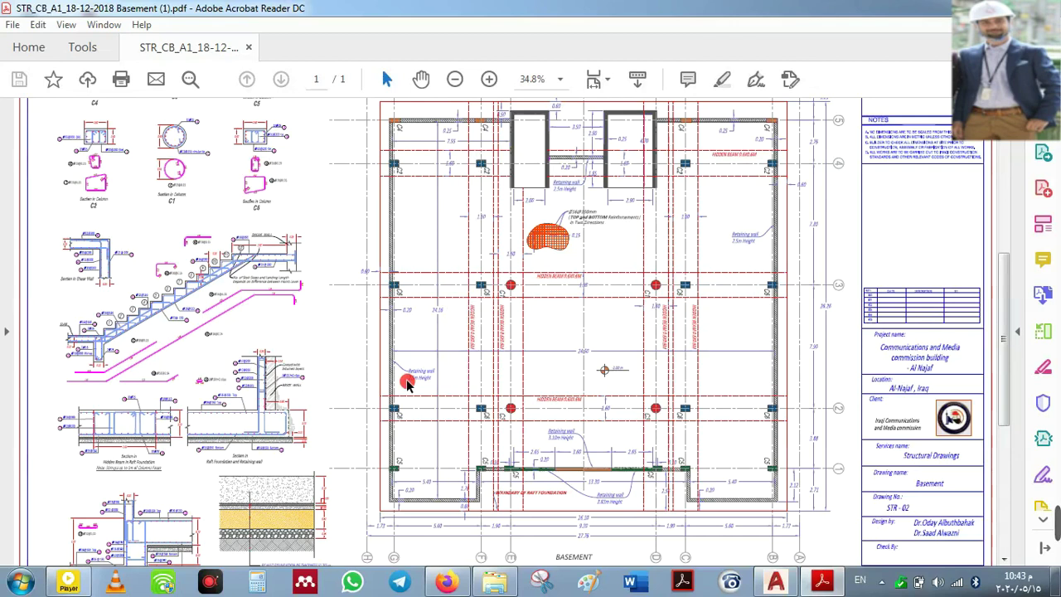
- Switch to AutoCAD 2021 and create a new drawing from the acadiso.dwt template with the file type Drawing (*.dwg)
{"action": "left_click", "coordinate": [776, 581]}
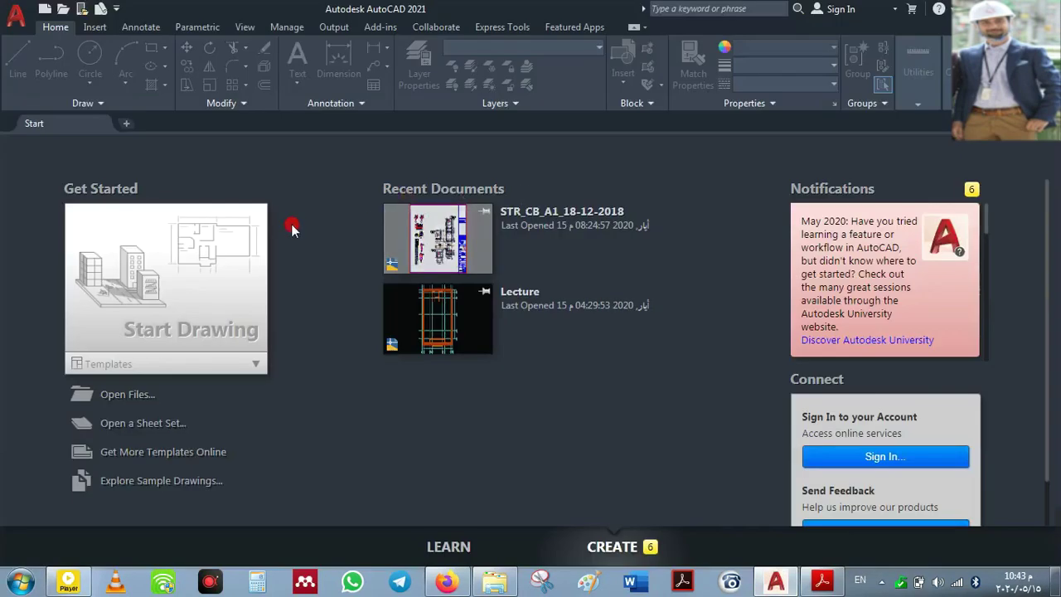
{"action": "left_click", "coordinate": [47, 8]}
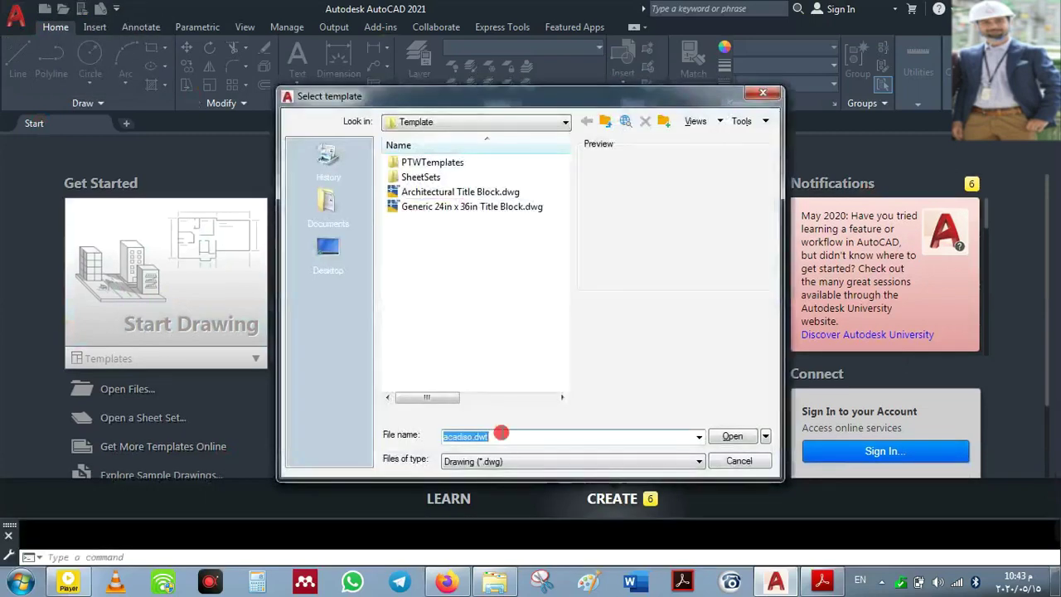
{"action": "left_click", "coordinate": [486, 461]}
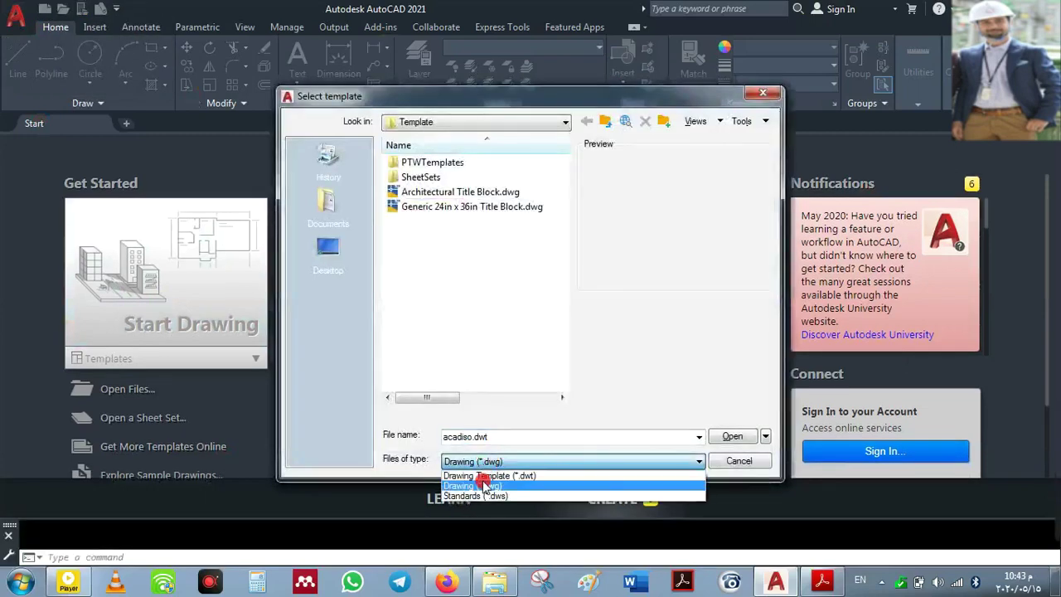
{"action": "left_click", "coordinate": [483, 487]}
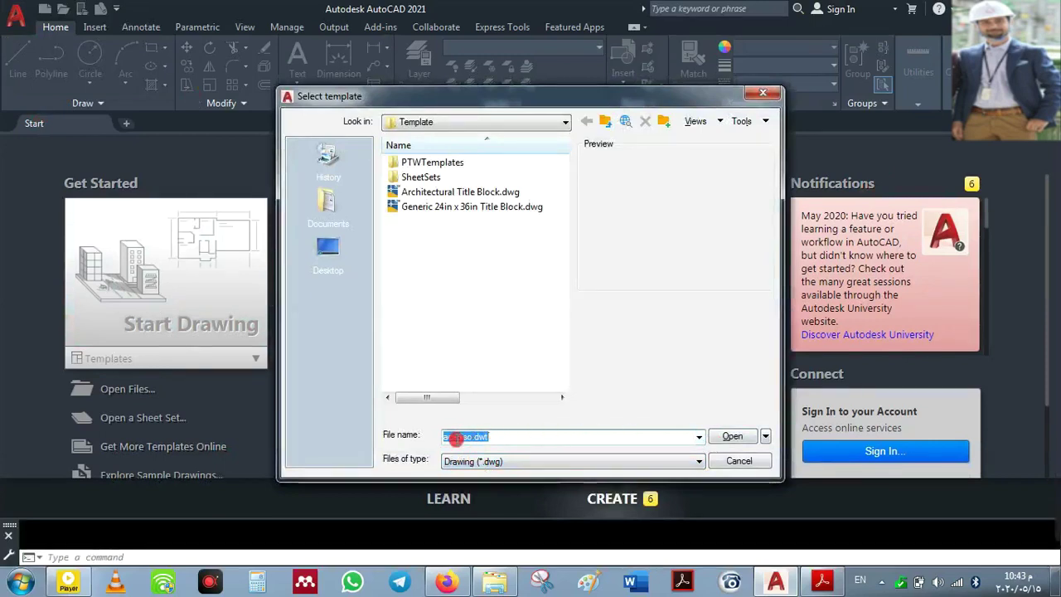
{"action": "left_click", "coordinate": [457, 441]}
{"action": "left_click", "coordinate": [453, 438]}
{"action": "left_click", "coordinate": [733, 437]}
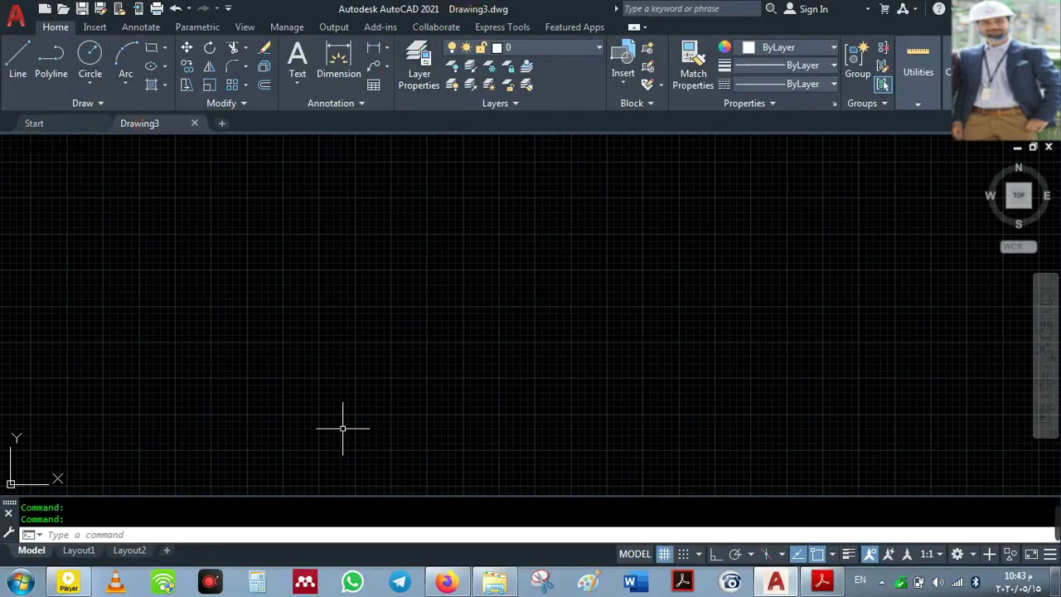
- Start saving the drawing to the Desktop and enter the author's full name as the .dwg file name
{"action": "left_click", "coordinate": [83, 10]}
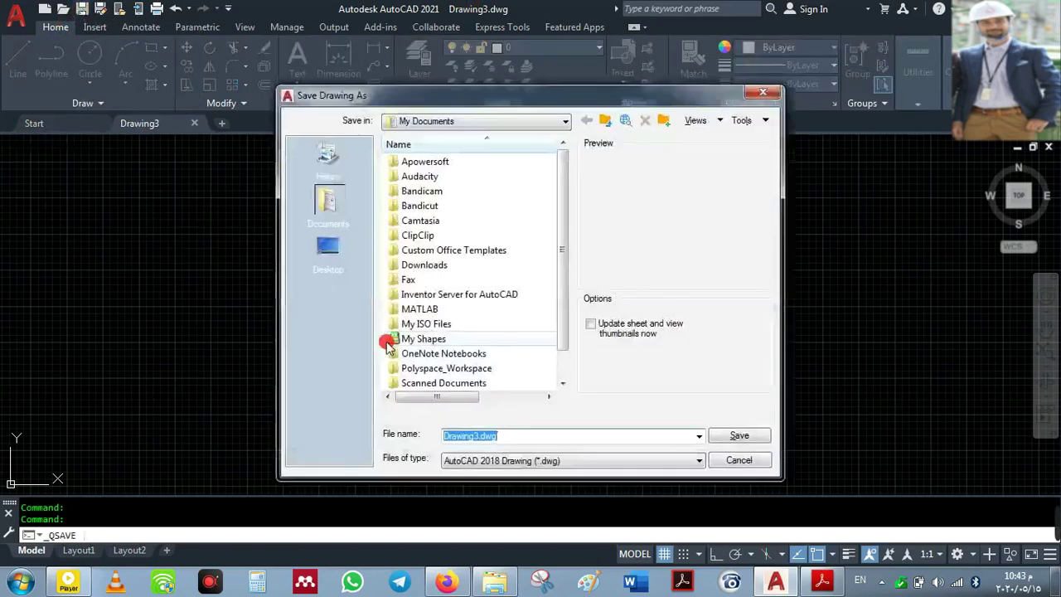
{"action": "left_click", "coordinate": [328, 246]}
{"action": "left_click", "coordinate": [479, 436]}
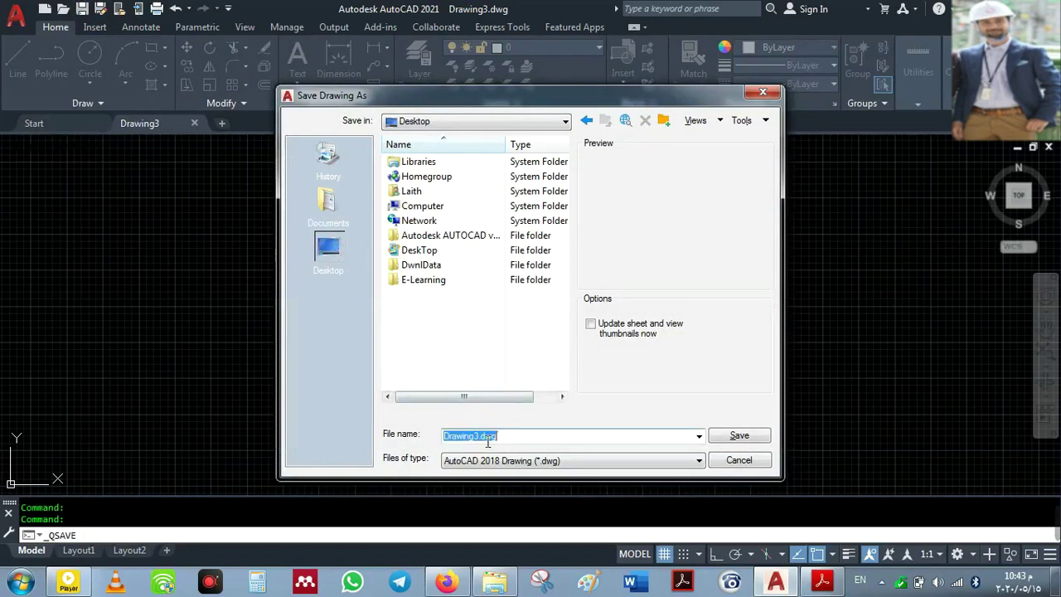
{"action": "left_click", "coordinate": [477, 436]}
{"action": "left_click_drag", "start_coordinate": [479, 436], "coordinate": [448, 436]}
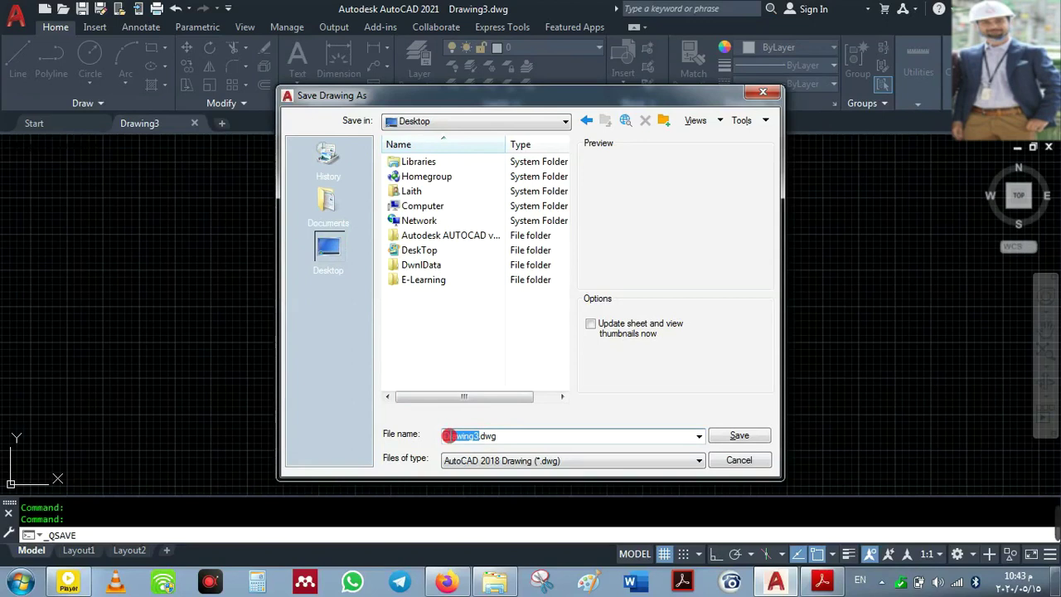
{"action": "type", "text": "layth"}
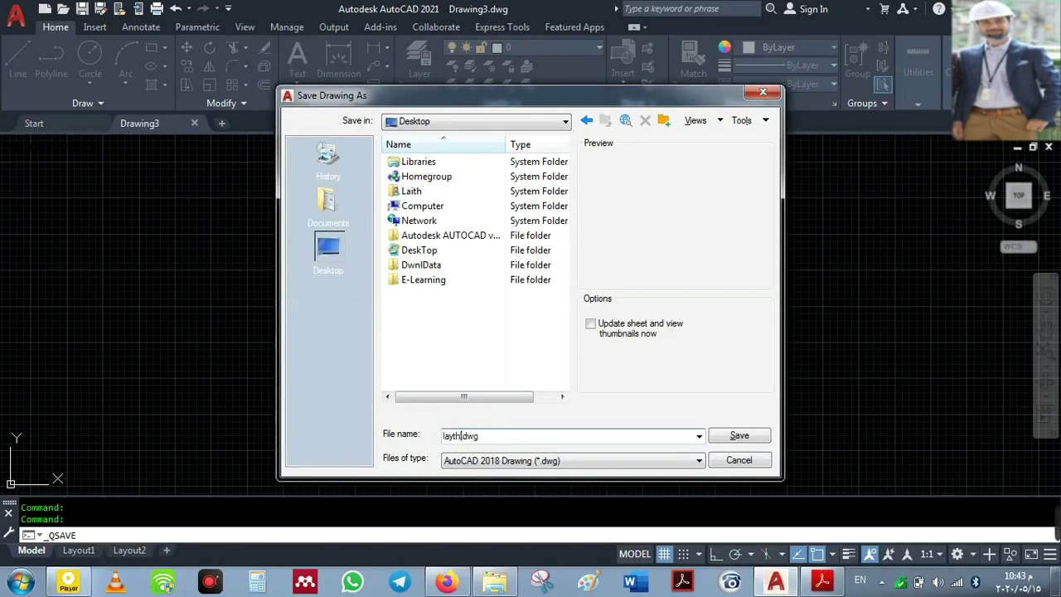
{"action": "left_click", "coordinate": [448, 436]}
{"action": "type", "text": "Abdulras"}
{"action": "type", "text": "ool Mahdi"}
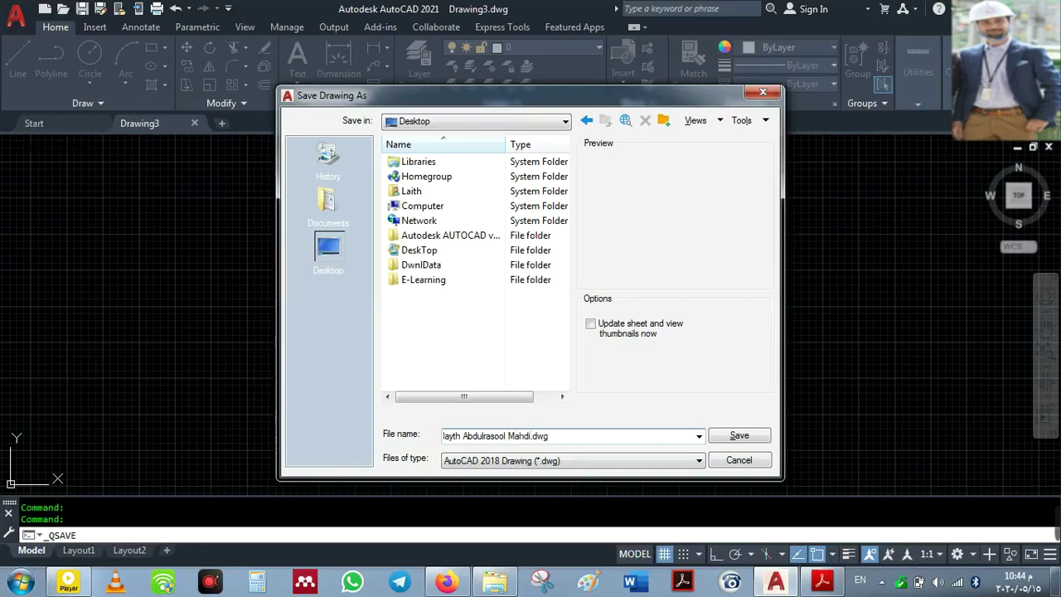
{"action": "left_click", "coordinate": [445, 442]}
{"action": "left_click", "coordinate": [437, 442]}
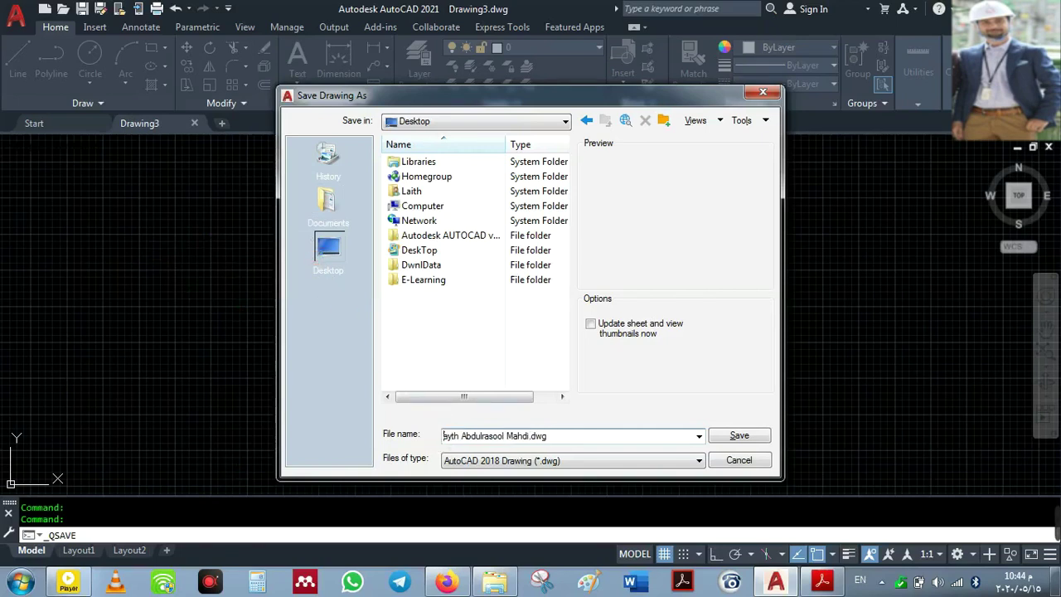
{"action": "type", "text": "L"}
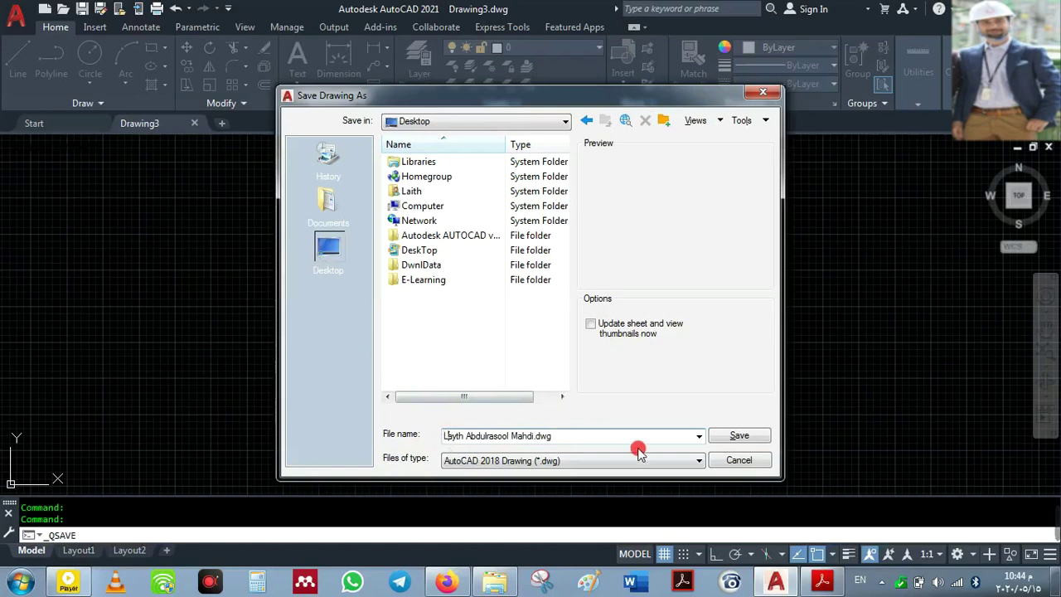
- Choose the file type AutoCAD 2018 Drawing (*.dwg) and save the drawing
{"action": "left_click", "coordinate": [466, 461]}
{"action": "mouse_move", "coordinate": [466, 461]}
{"action": "left_mouse_down"}
{"action": "mouse_move", "coordinate": [533, 462]}
{"action": "mouse_move", "coordinate": [498, 300]}
{"action": "left_mouse_up"}
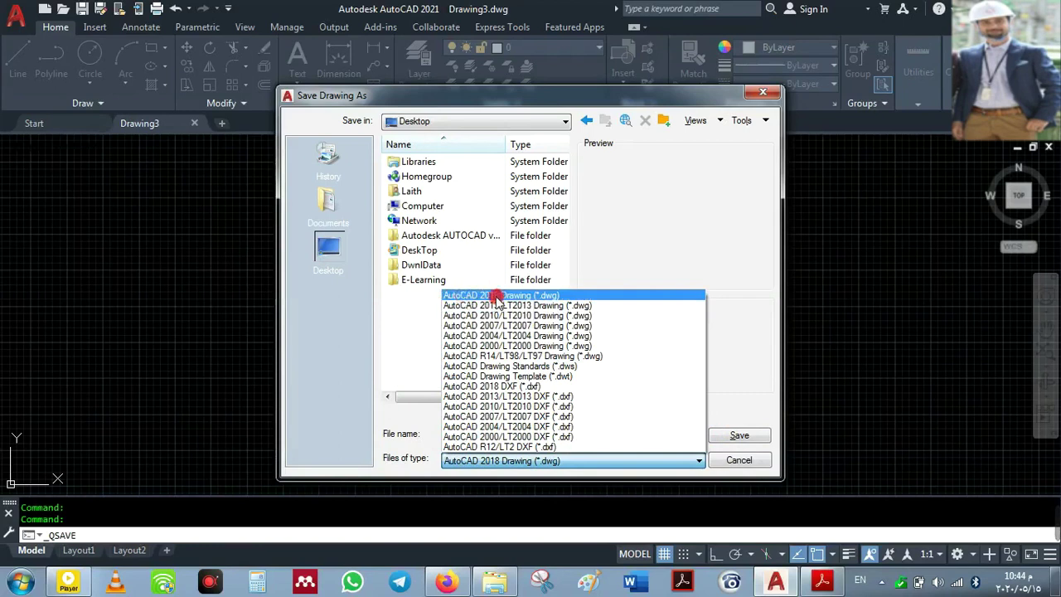
{"action": "mouse_move", "coordinate": [497, 300]}
{"action": "left_mouse_down"}
{"action": "mouse_move", "coordinate": [540, 296]}
{"action": "mouse_move", "coordinate": [503, 437]}
{"action": "mouse_move", "coordinate": [552, 348]}
{"action": "mouse_move", "coordinate": [470, 430]}
{"action": "mouse_move", "coordinate": [474, 298]}
{"action": "mouse_move", "coordinate": [473, 395]}
{"action": "mouse_move", "coordinate": [472, 339]}
{"action": "mouse_move", "coordinate": [415, 277]}
{"action": "mouse_move", "coordinate": [417, 103]}
{"action": "mouse_move", "coordinate": [433, 18]}
{"action": "mouse_move", "coordinate": [474, 23]}
{"action": "mouse_move", "coordinate": [452, 37]}
{"action": "mouse_move", "coordinate": [454, 48]}
{"action": "mouse_move", "coordinate": [429, 20]}
{"action": "mouse_move", "coordinate": [515, 406]}
{"action": "mouse_move", "coordinate": [439, 461]}
{"action": "left_mouse_up"}
{"action": "left_click", "coordinate": [563, 370]}
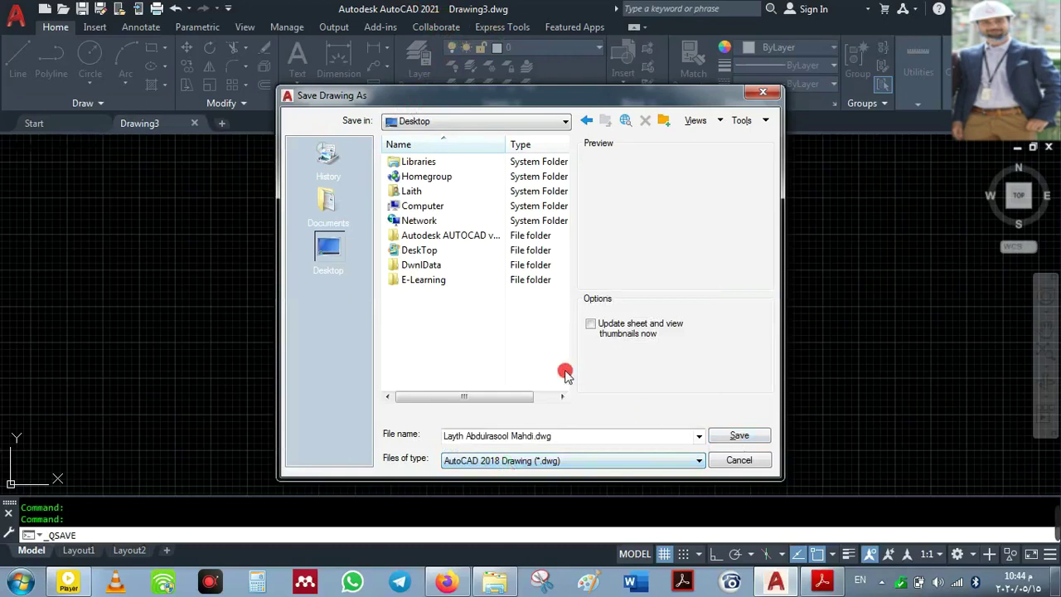
{"action": "left_click", "coordinate": [739, 435]}
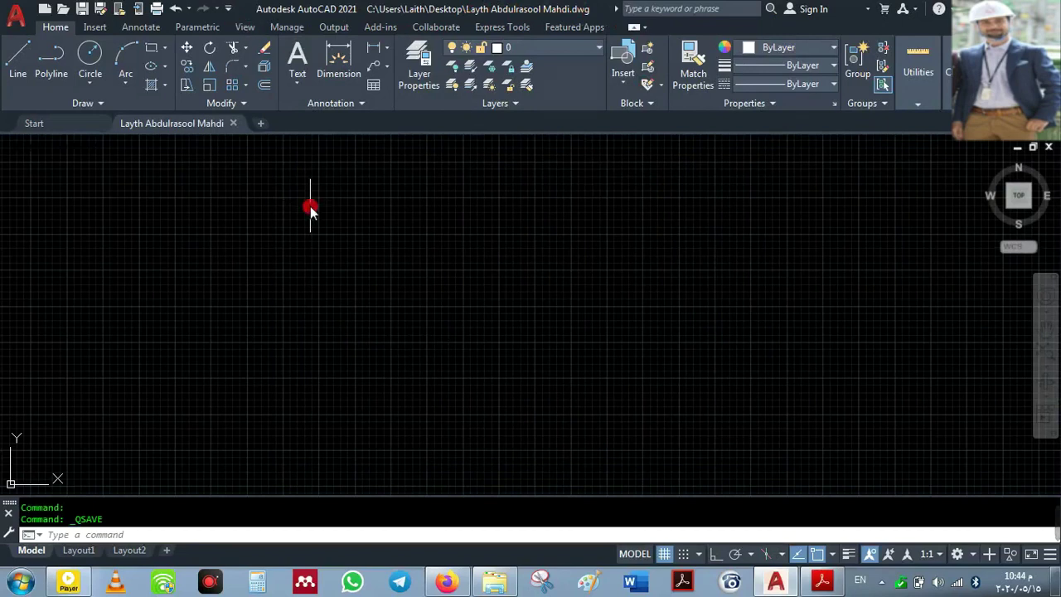
{"action": "key", "text": "ctrl+shift+d"}
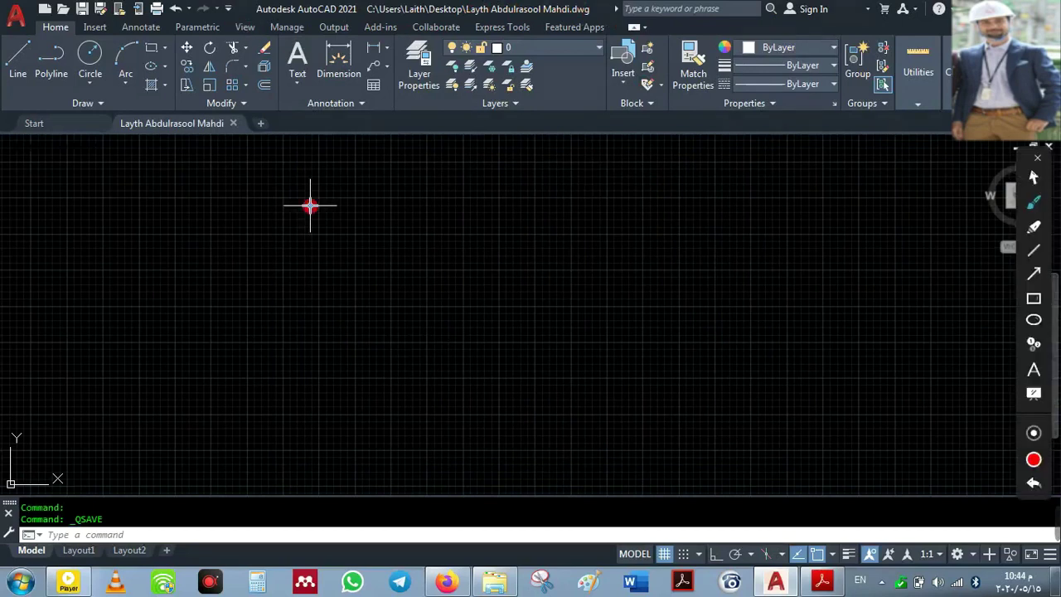
{"action": "left_click", "coordinate": [1033, 301]}
{"action": "mouse_move", "coordinate": [247, 1]}
{"action": "left_mouse_down"}
{"action": "mouse_move", "coordinate": [290, 28]}
{"action": "mouse_move", "coordinate": [607, 20]}
{"action": "left_mouse_up"}
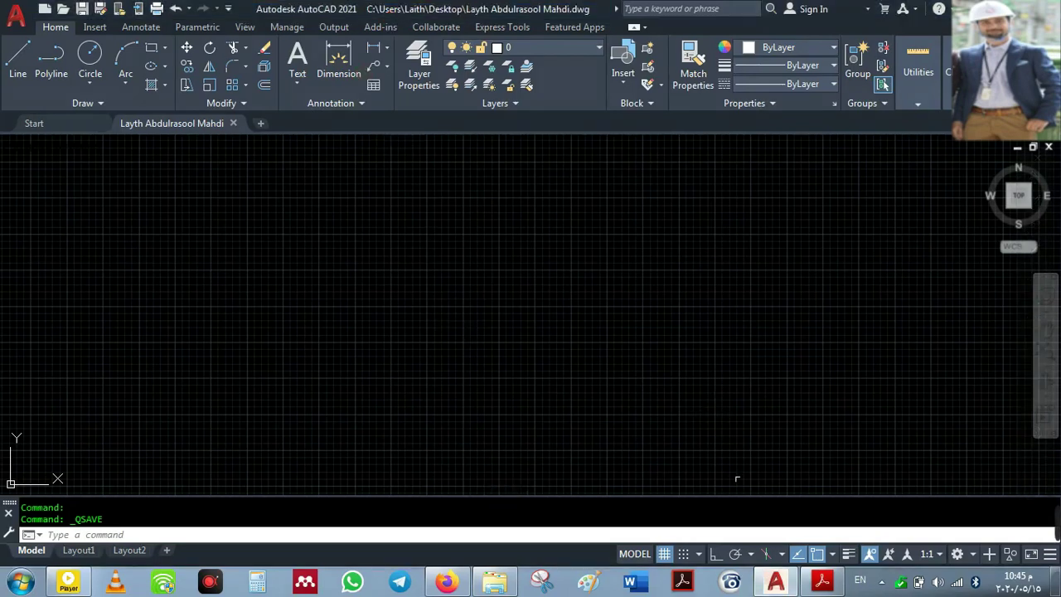
- Turn off the grid display in the model space of the saved drawing
{"action": "left_click", "coordinate": [664, 554]}
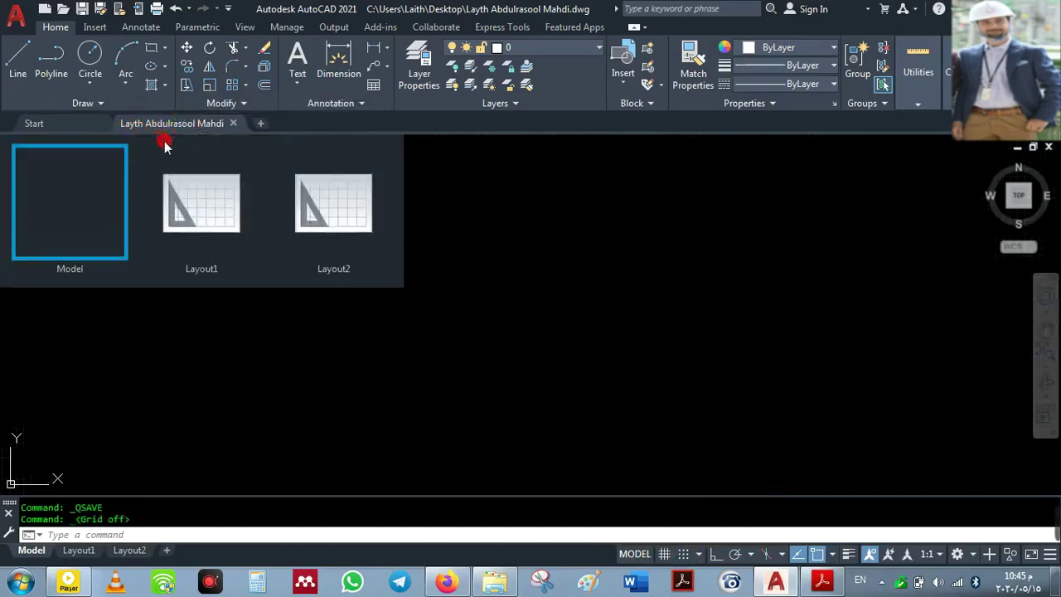
{"action": "mouse_move", "coordinate": [146, 124]}
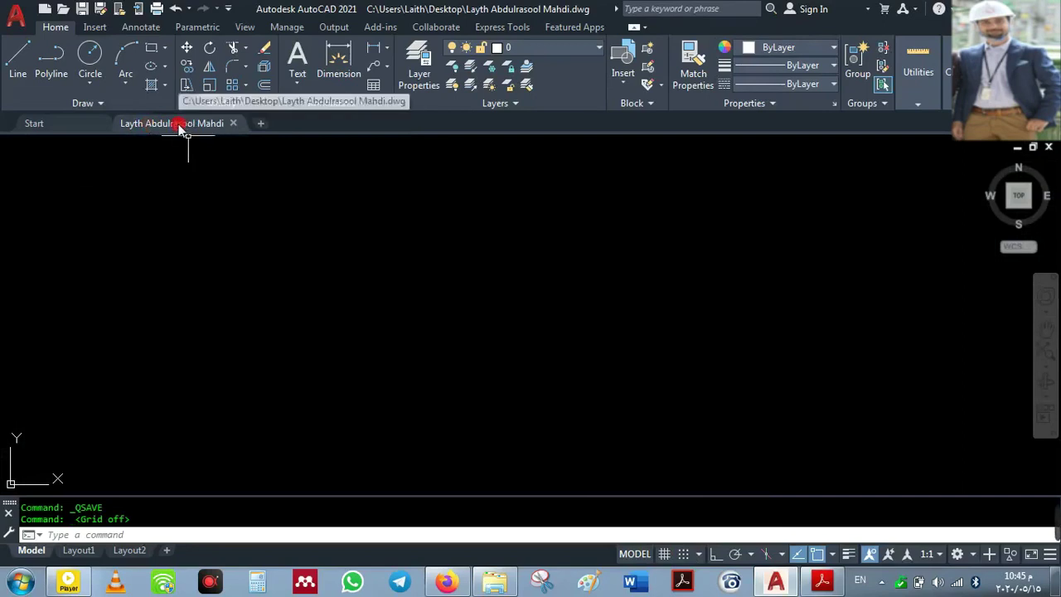
{"action": "mouse_move", "coordinate": [179, 128]}
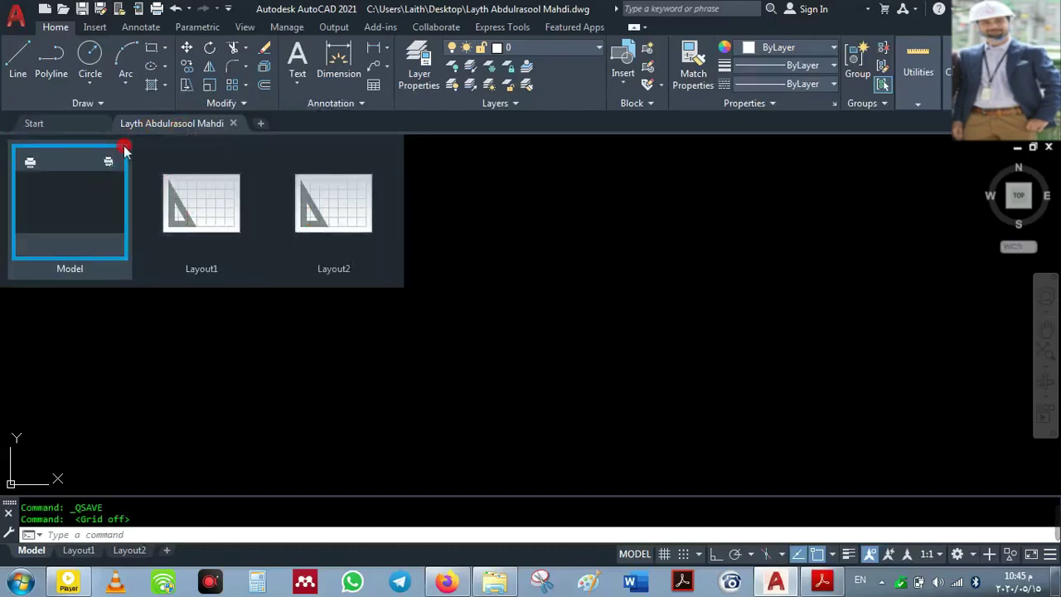
{"action": "left_click", "coordinate": [281, 348]}
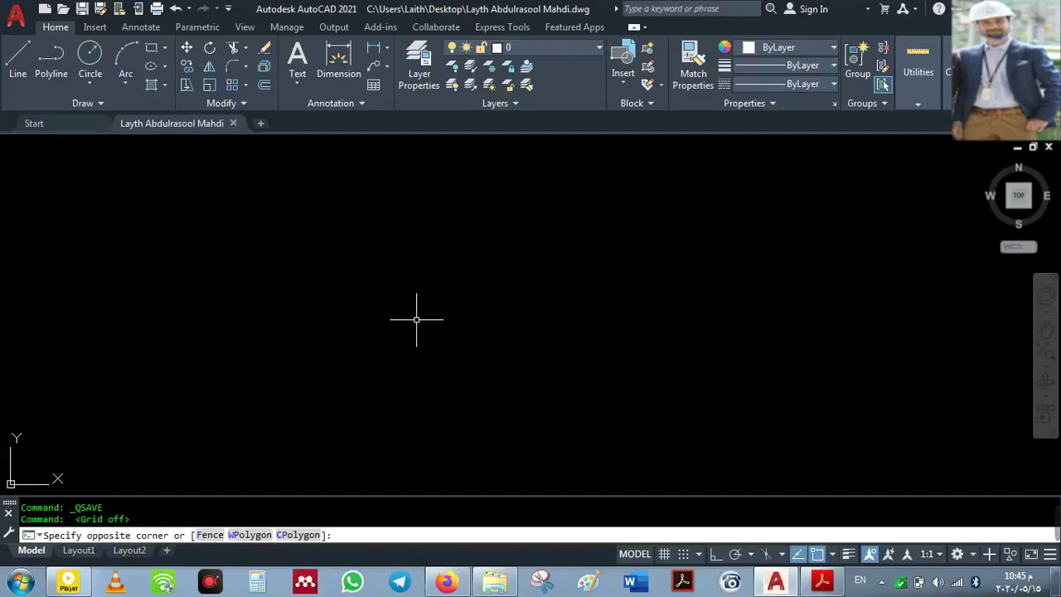
{"action": "left_click", "coordinate": [414, 315]}
- Switch to the Basement PDF in Adobe Acrobat Reader and examine the lettered column axes and their spacings below the basement plan
{"action": "left_click", "coordinate": [827, 584]}
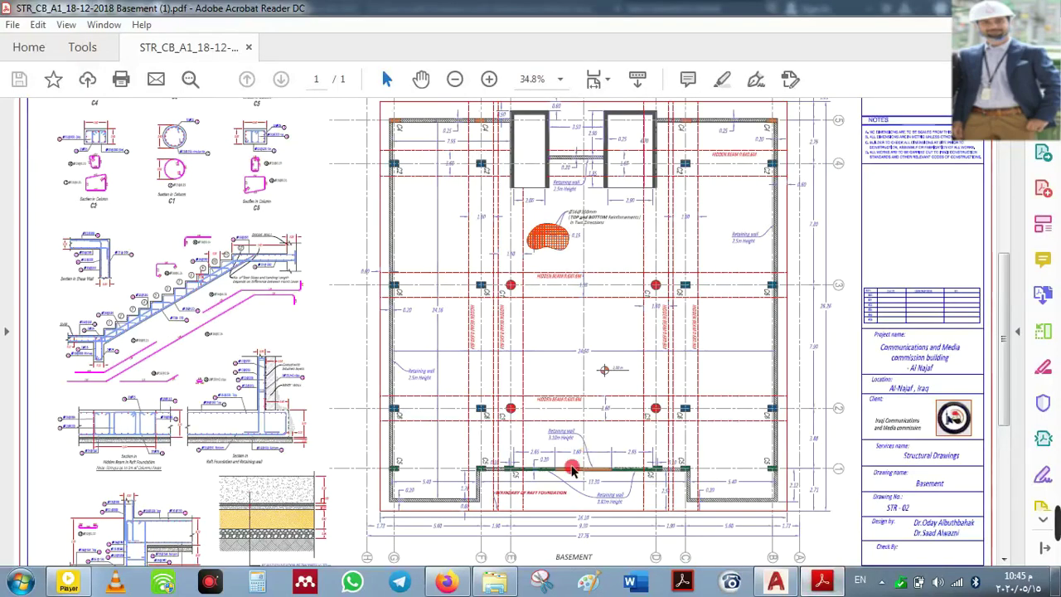
{"action": "scroll", "coordinate": [473, 518], "scroll_direction": "up", "scroll_amount": 3, "text": "ctrl"}
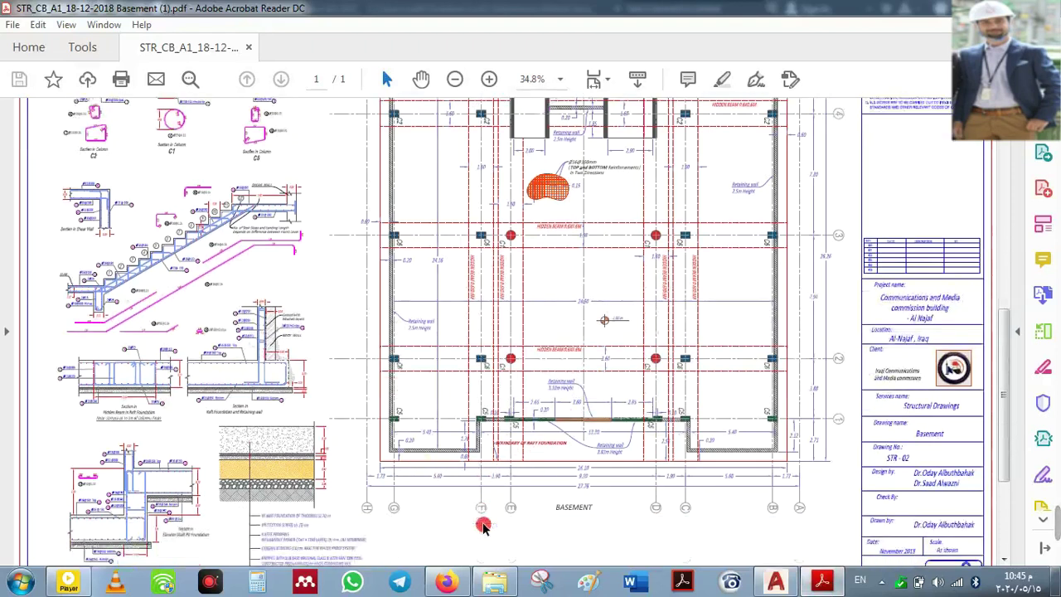
{"action": "scroll", "coordinate": [462, 504], "scroll_direction": "up", "scroll_amount": 3, "text": "ctrl"}
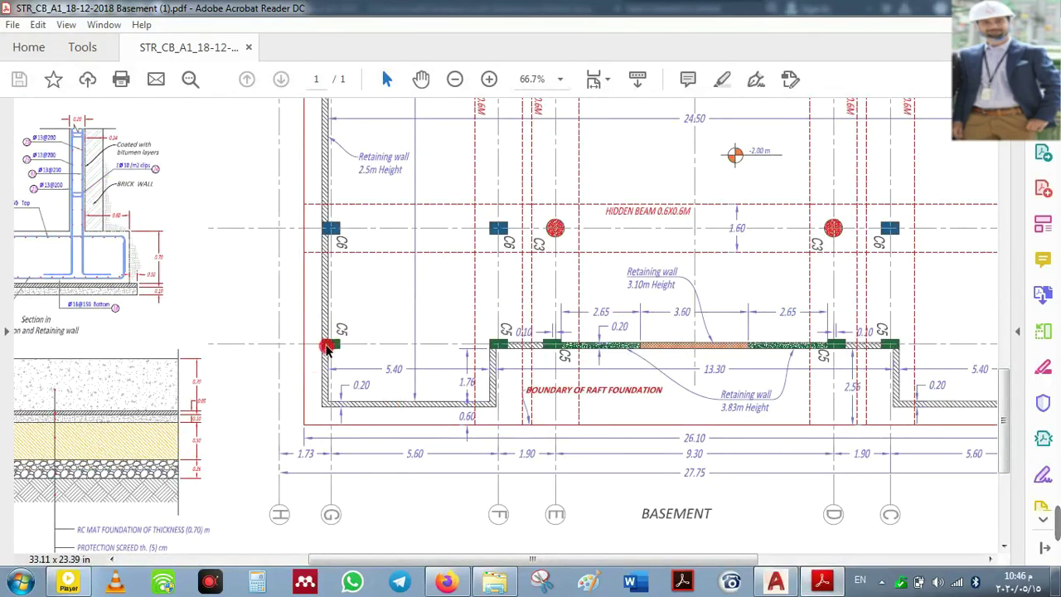
{"action": "scroll", "coordinate": [351, 480], "scroll_direction": "down", "scroll_amount": 1}
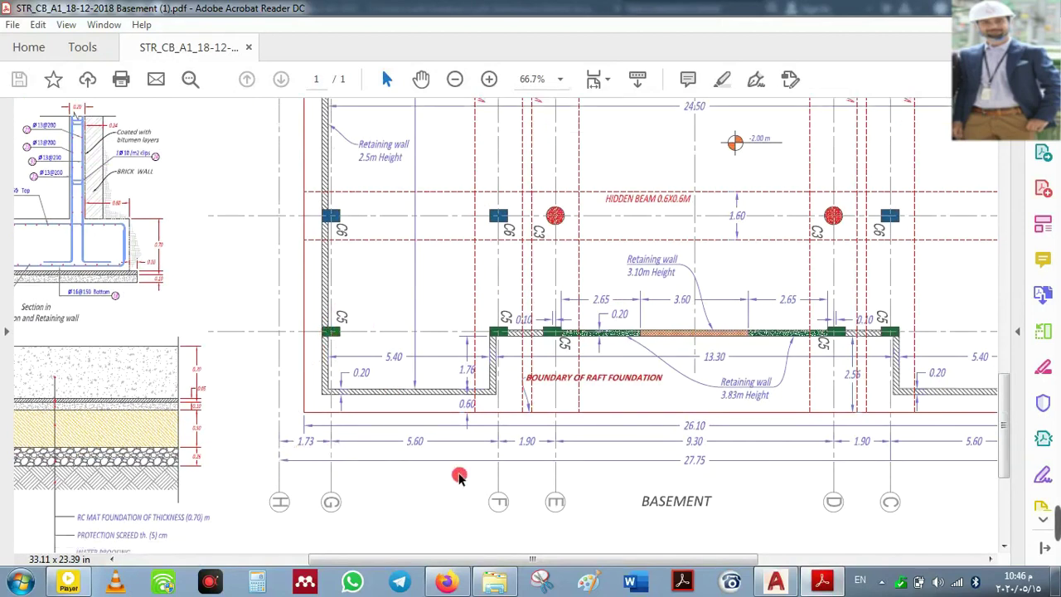
{"action": "scroll", "coordinate": [459, 475], "scroll_direction": "down", "scroll_amount": 1, "text": "ctrl"}
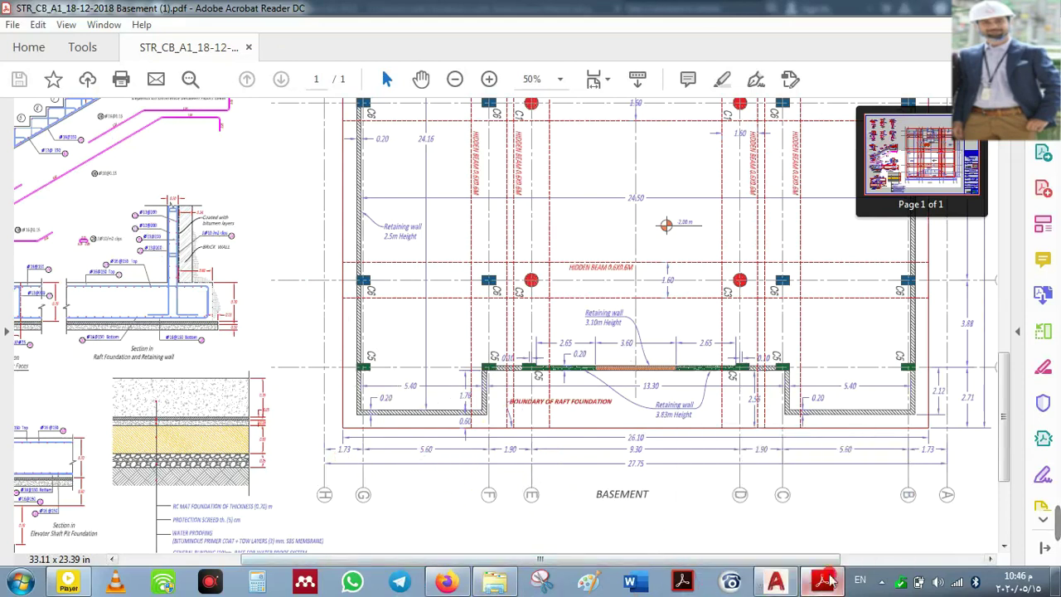
{"action": "mouse_move", "coordinate": [825, 585]}
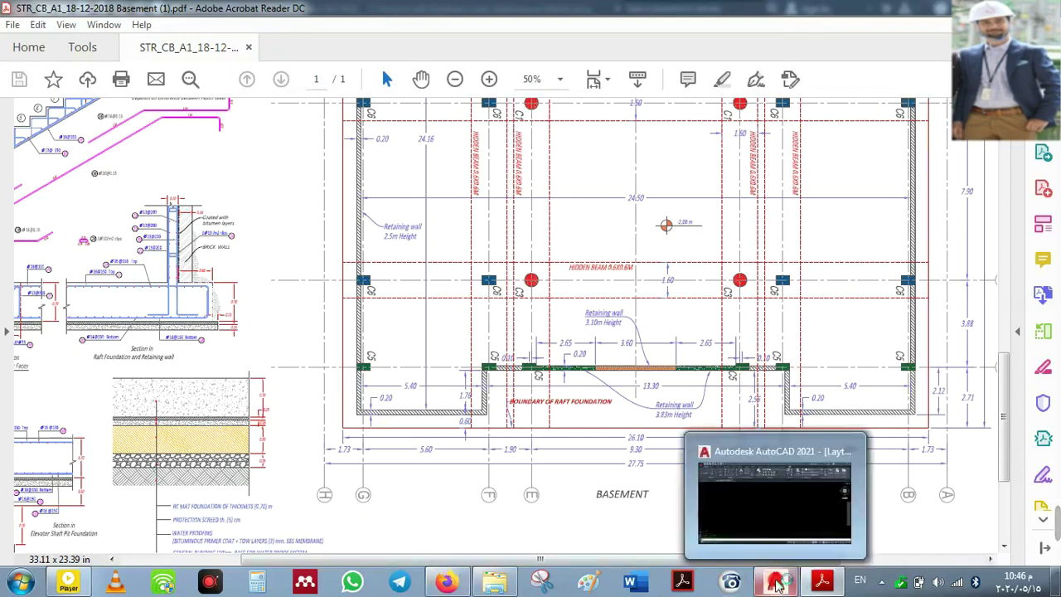
- Switch to AutoCAD 2021, create a new layer named Centers and make it the current layer
{"action": "left_click", "coordinate": [802, 583]}
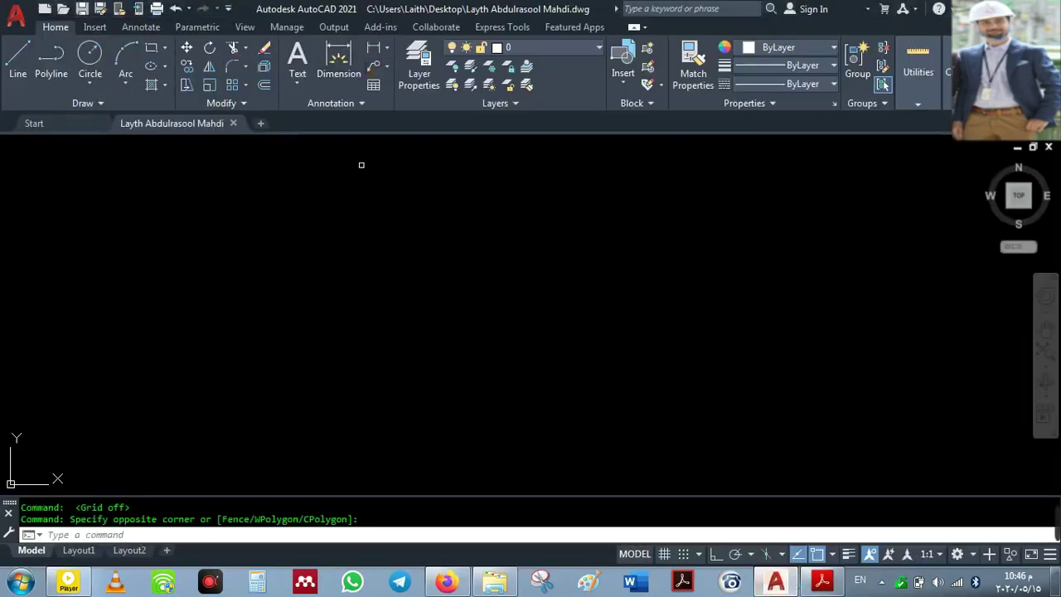
{"action": "left_click", "coordinate": [417, 65]}
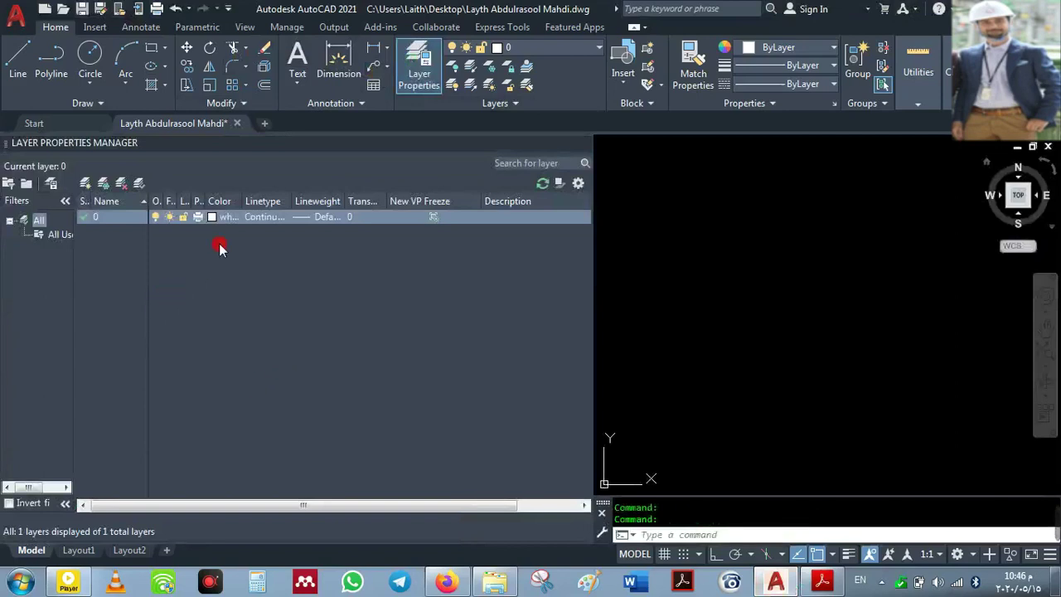
{"action": "left_click", "coordinate": [85, 183]}
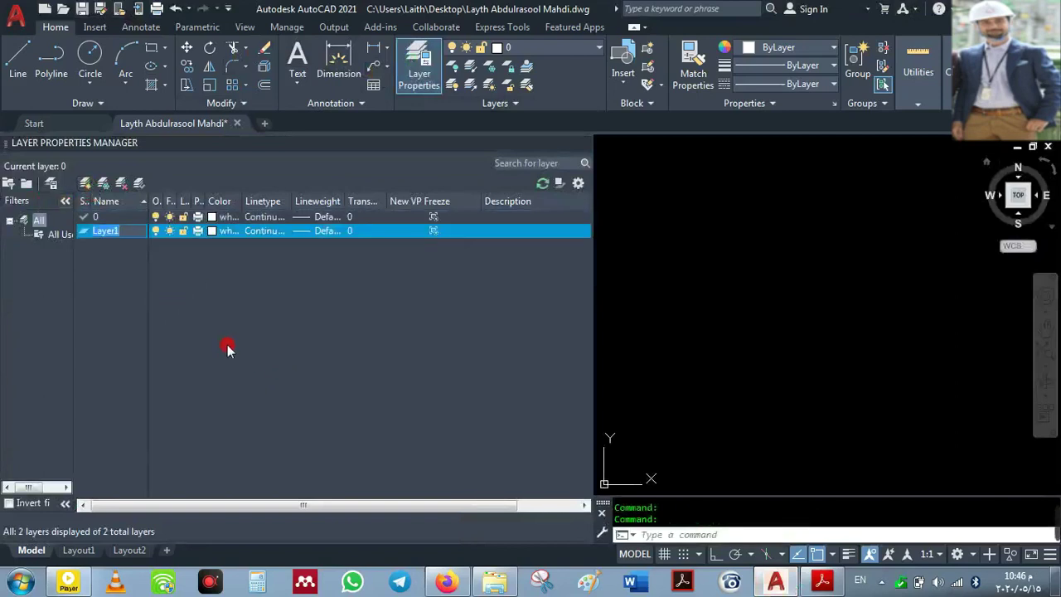
{"action": "type", "text": "Centers"}
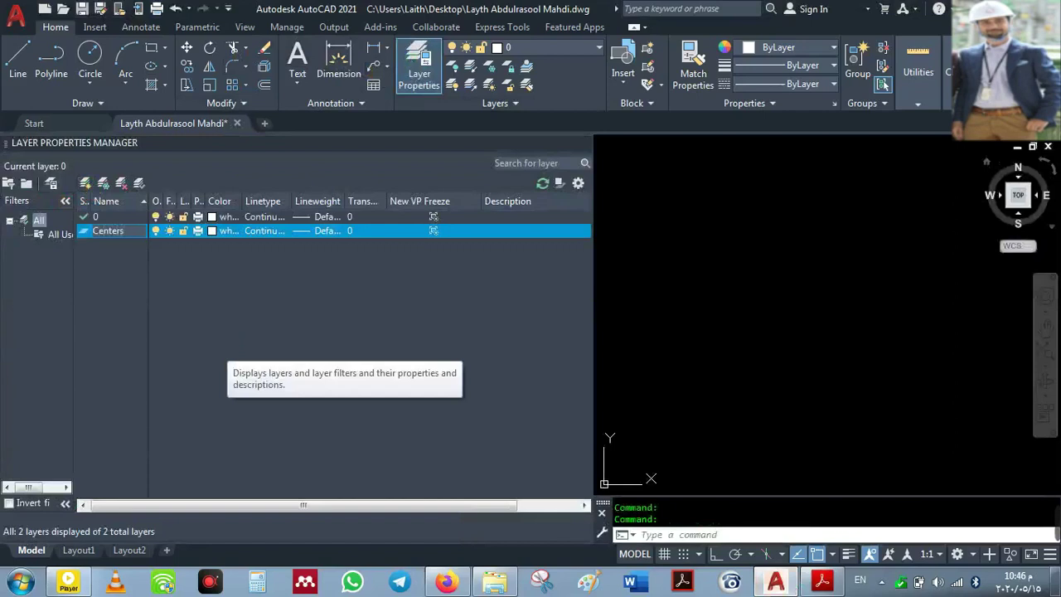
{"action": "left_click", "coordinate": [138, 183]}
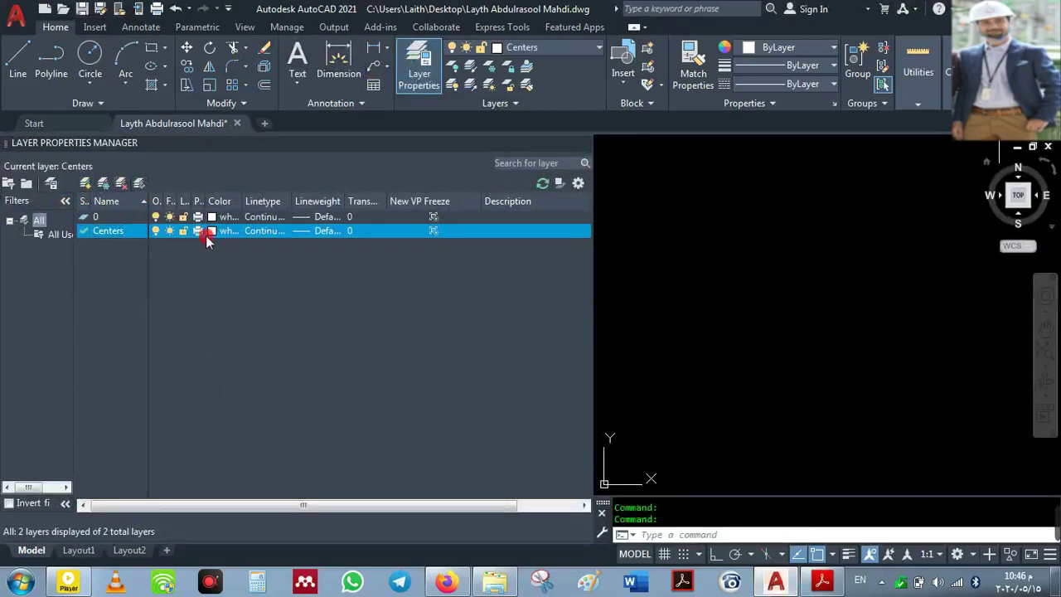
- Set the Centers layer's colour to index colour 133
{"action": "left_click", "coordinate": [207, 236]}
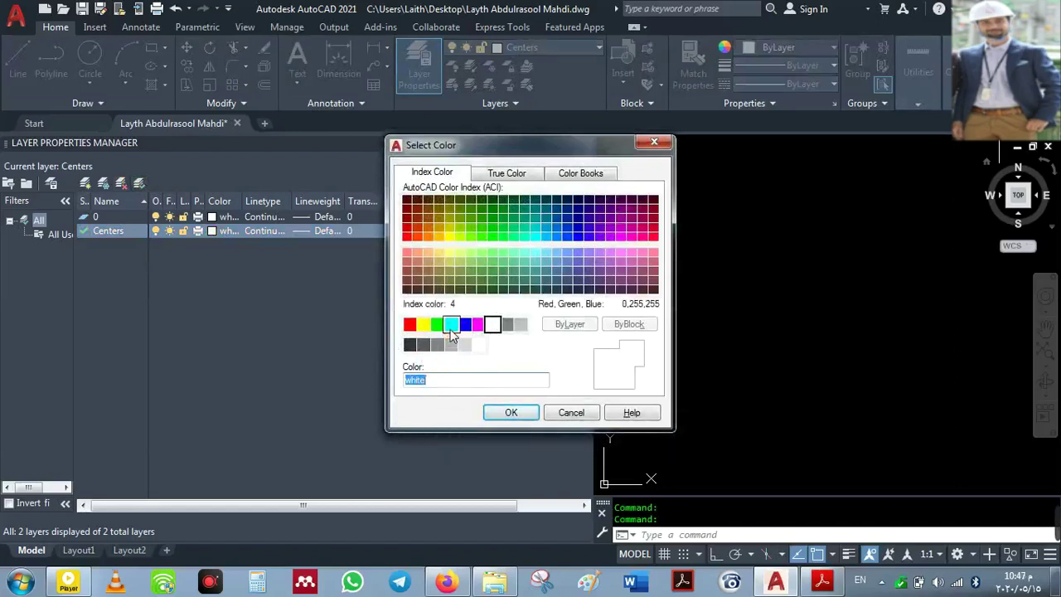
{"action": "left_click", "coordinate": [452, 325]}
{"action": "left_click", "coordinate": [555, 236]}
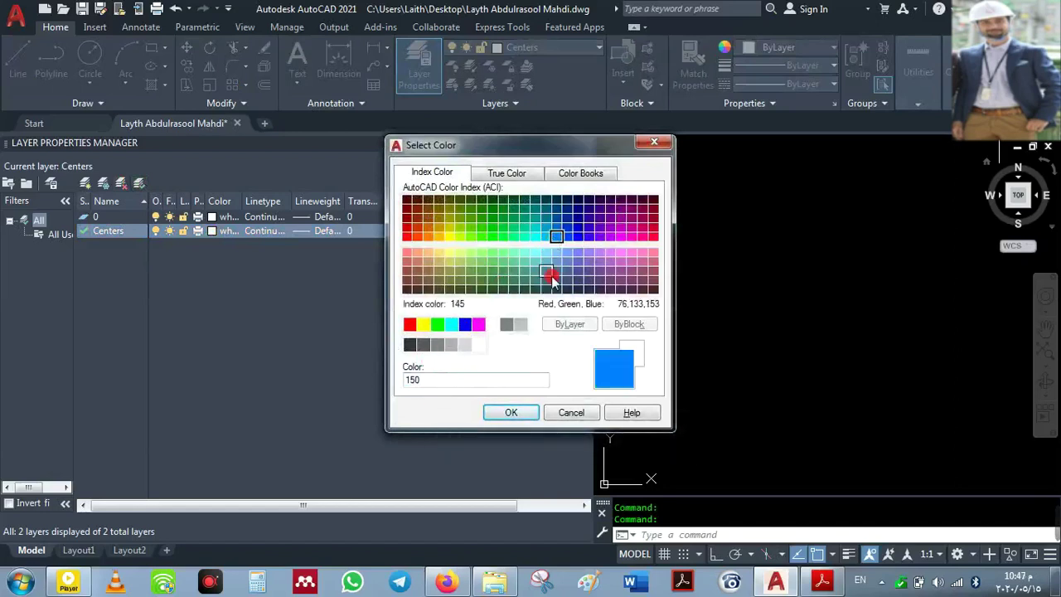
{"action": "double_click", "coordinate": [437, 381]}
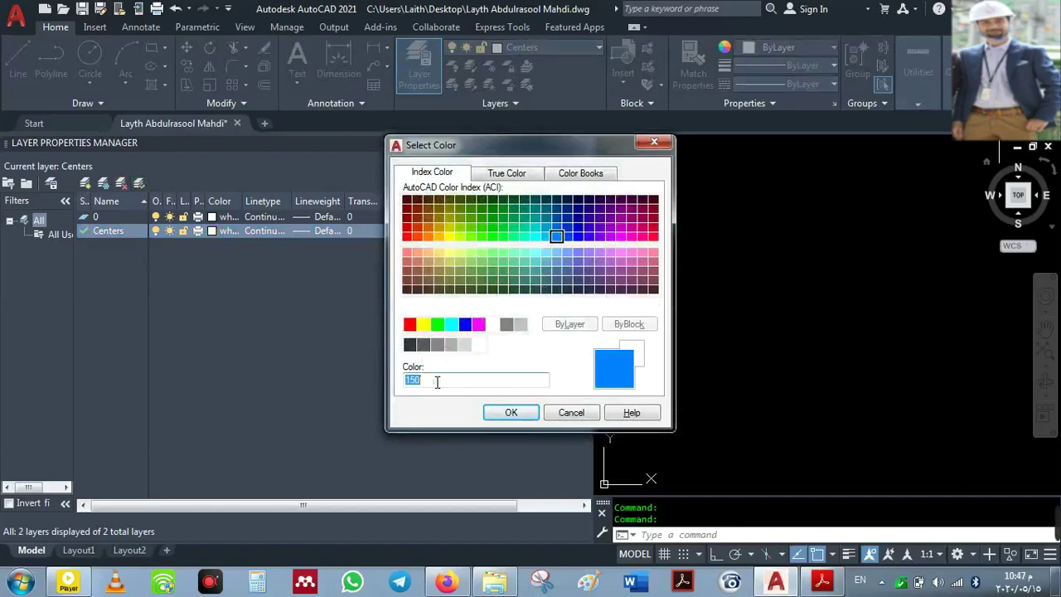
{"action": "type", "text": "133"}
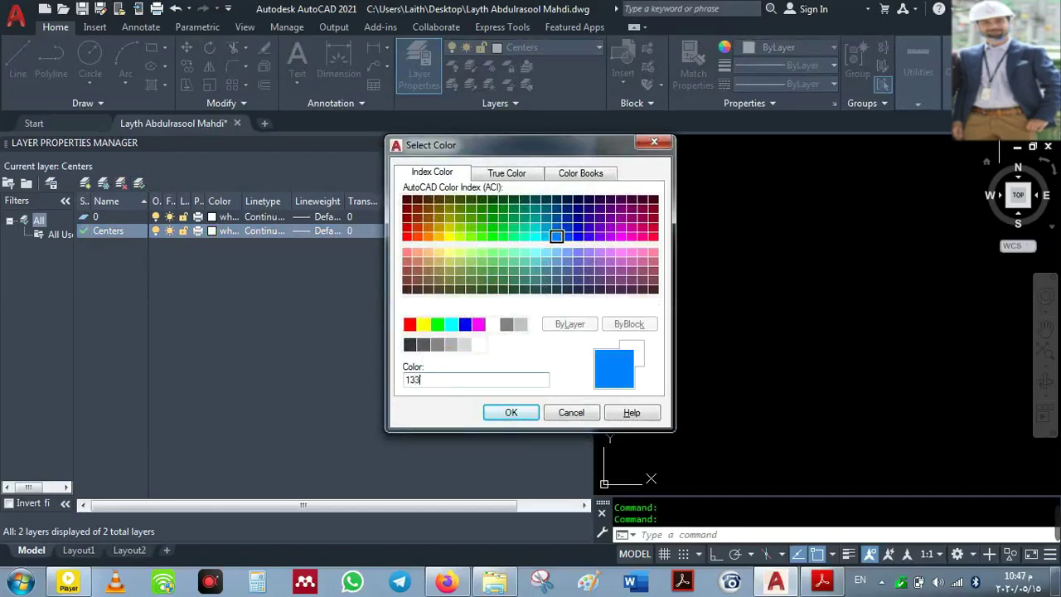
{"action": "left_click", "coordinate": [511, 412]}
{"action": "left_click", "coordinate": [211, 231]}
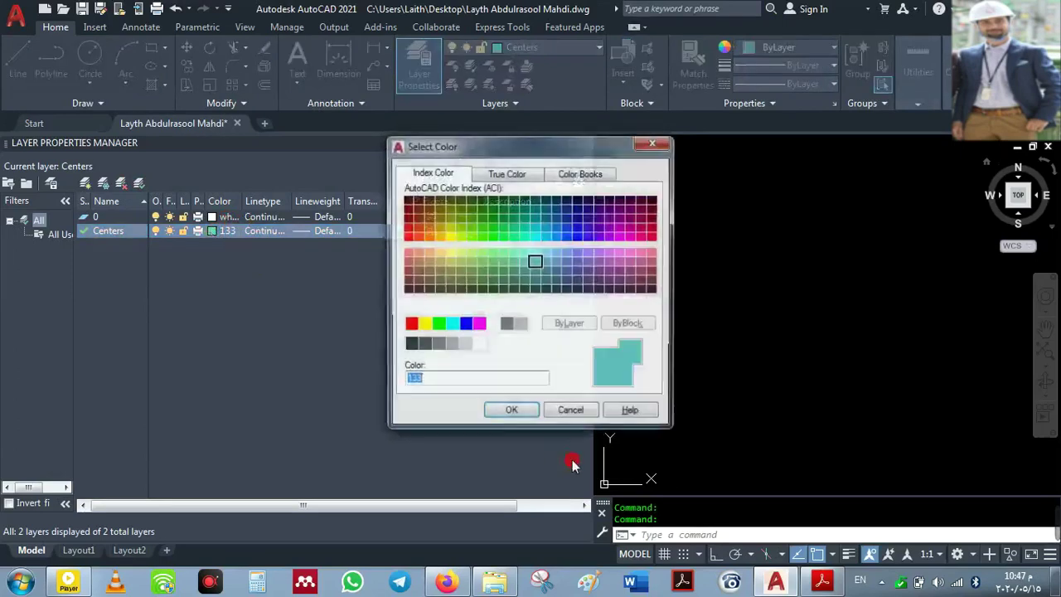
{"action": "left_click", "coordinate": [507, 412]}
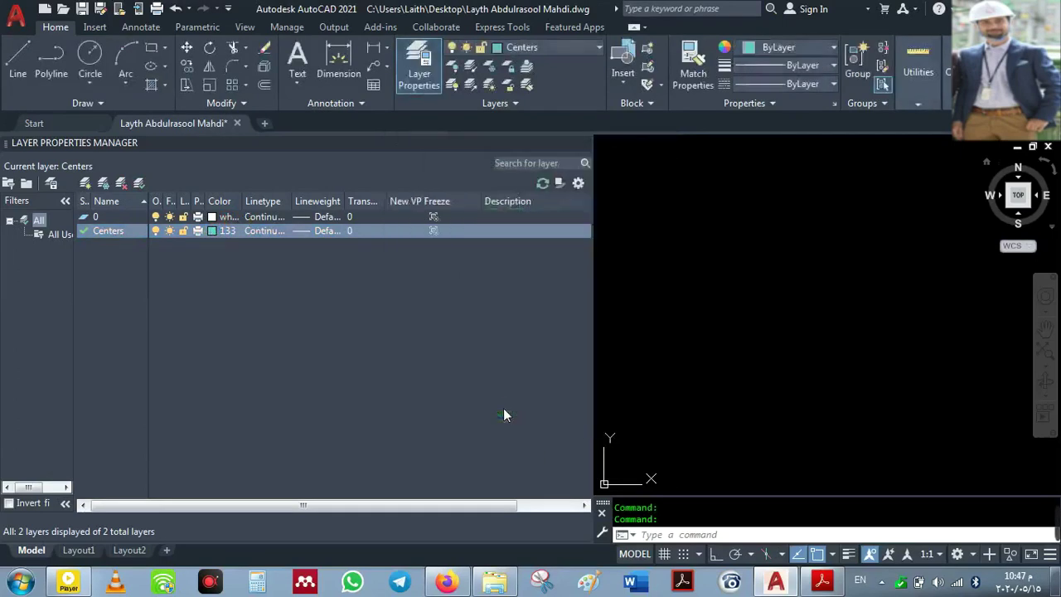
- Load the CENTER linetype from acadiso.lin and assign it to the Centers layer
{"action": "left_click", "coordinate": [265, 232]}
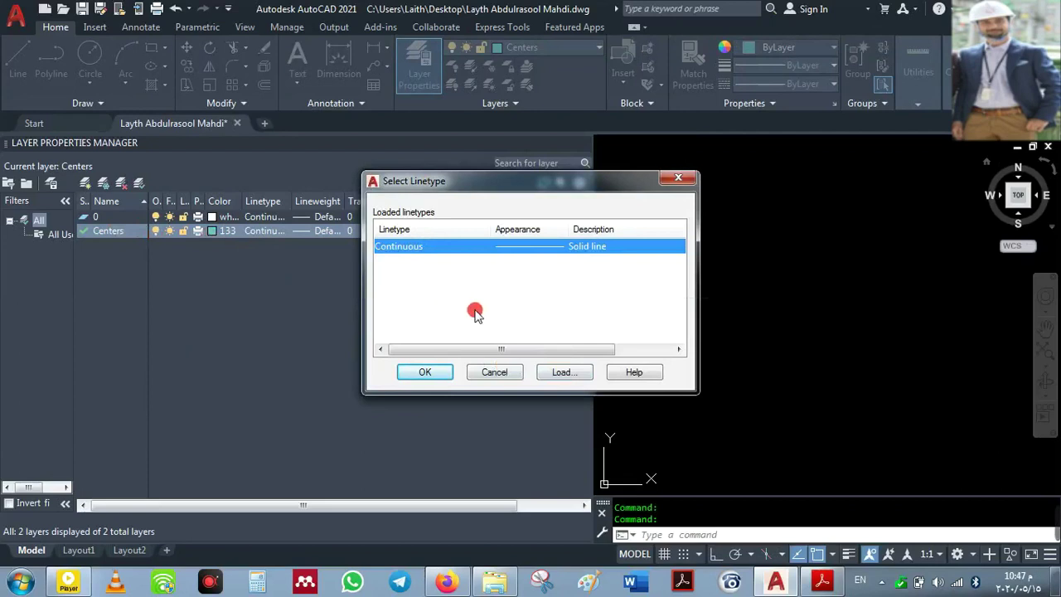
{"action": "left_click", "coordinate": [563, 372]}
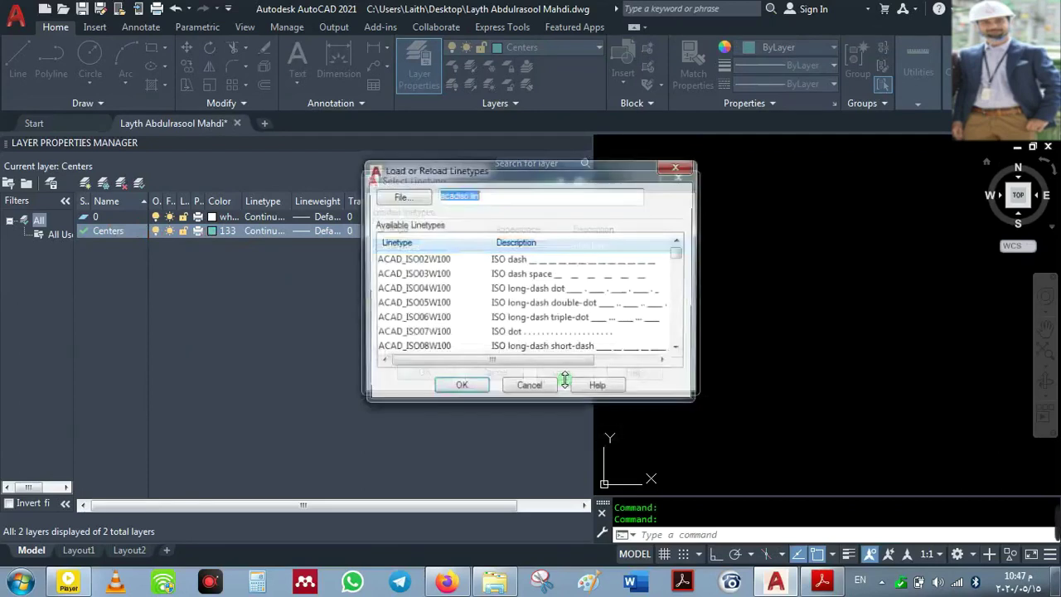
{"action": "left_click", "coordinate": [411, 276]}
{"action": "scroll", "coordinate": [422, 303], "scroll_direction": "down", "scroll_amount": 3}
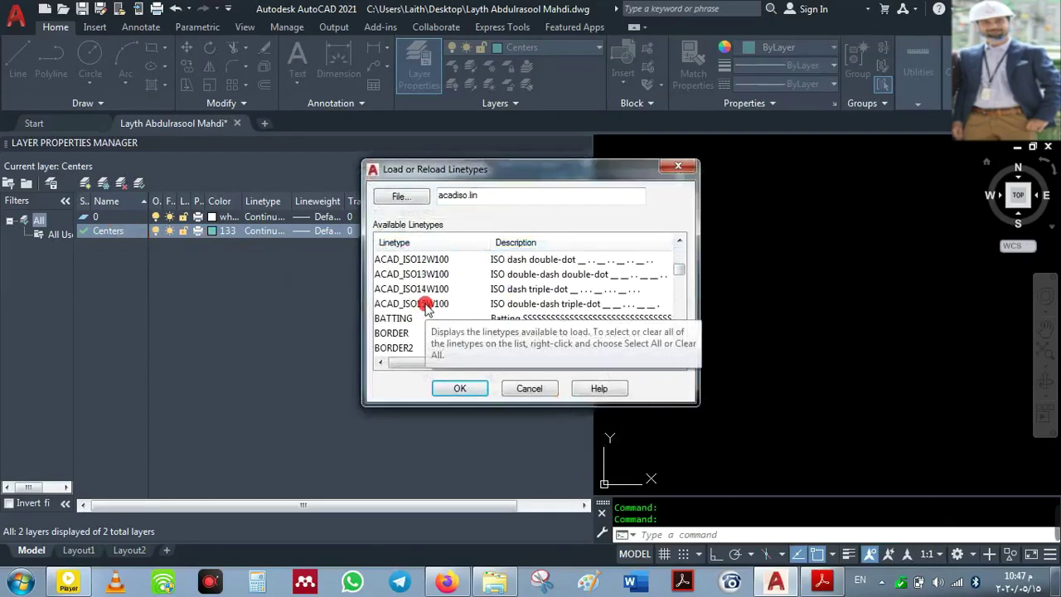
{"action": "scroll", "coordinate": [425, 303], "scroll_direction": "down", "scroll_amount": 2}
{"action": "left_click", "coordinate": [394, 289]}
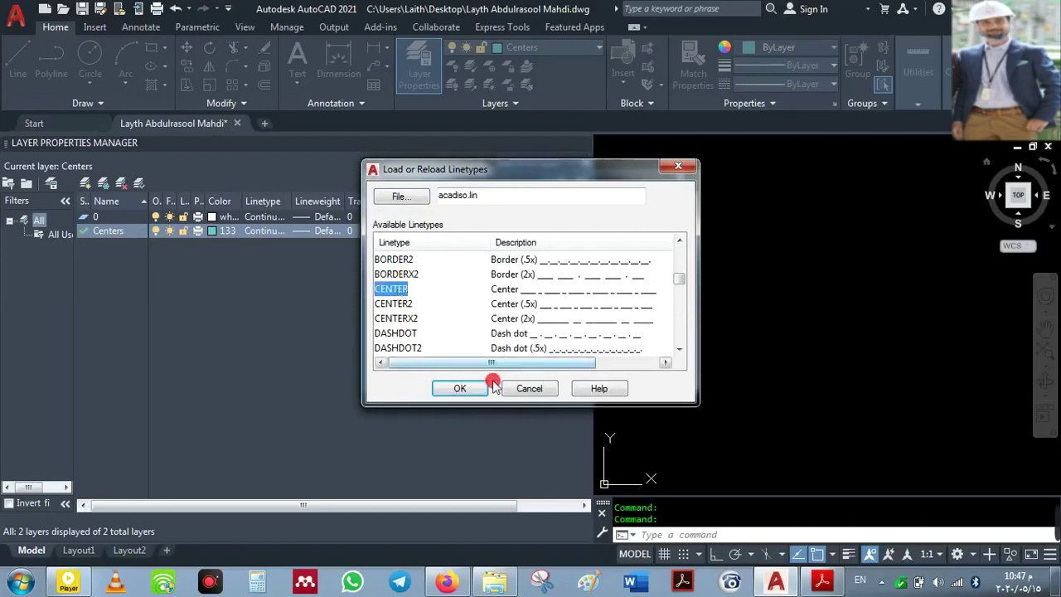
{"action": "left_click", "coordinate": [467, 388]}
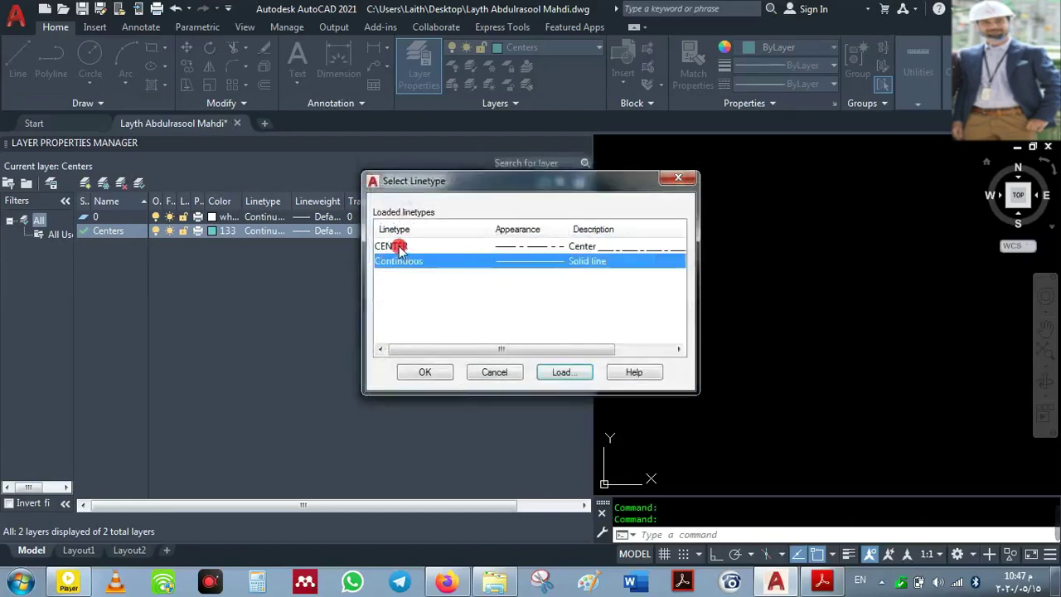
{"action": "left_click", "coordinate": [396, 246]}
{"action": "left_click", "coordinate": [421, 373]}
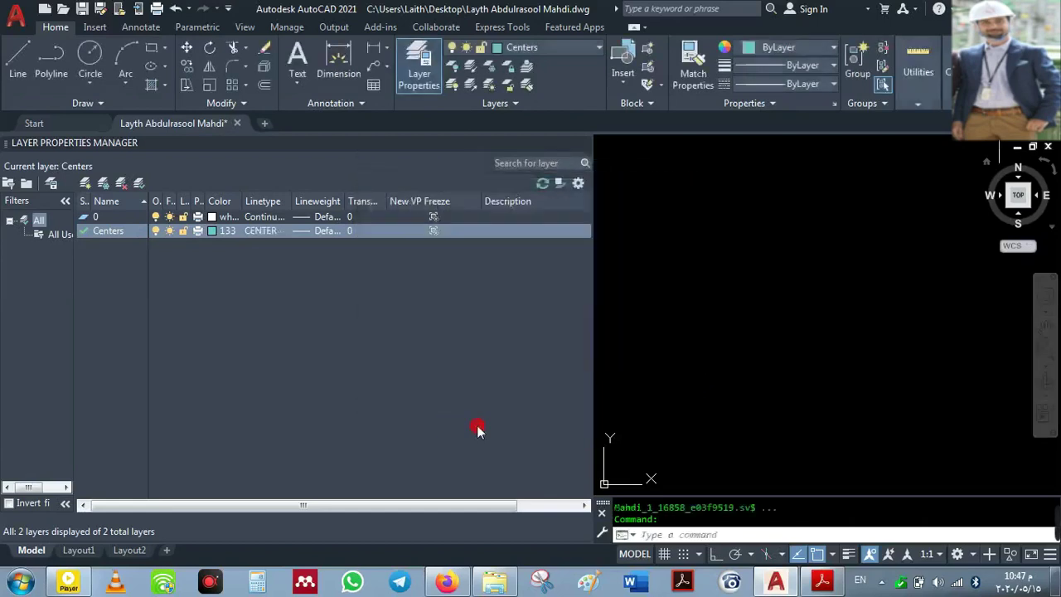
- Set the global linetype scale factor to 0.02 in the Linetype Manager and close the layer manager
{"action": "left_click", "coordinate": [833, 86]}
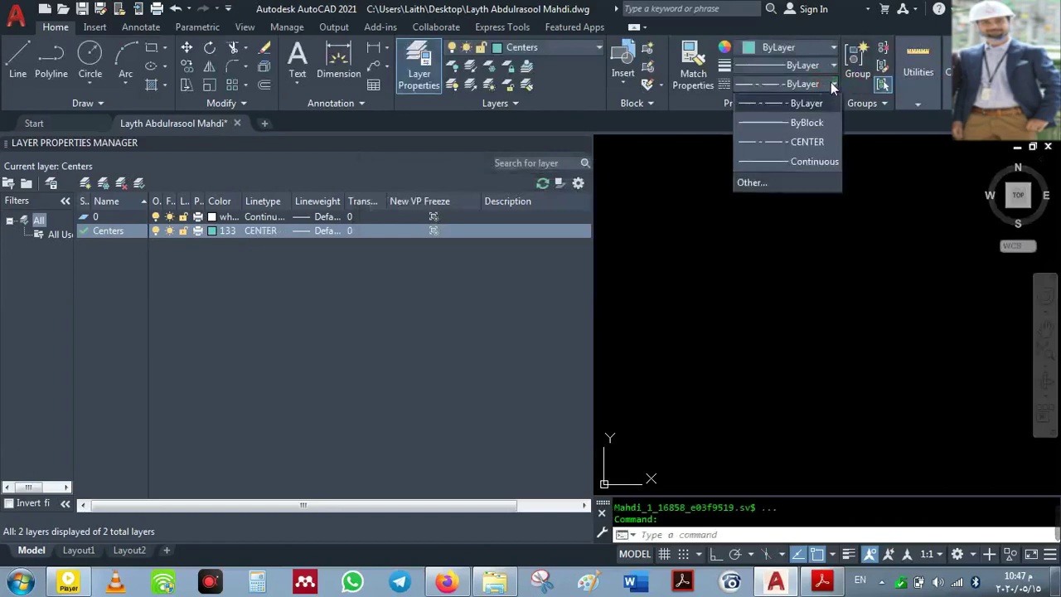
{"action": "left_click", "coordinate": [758, 180]}
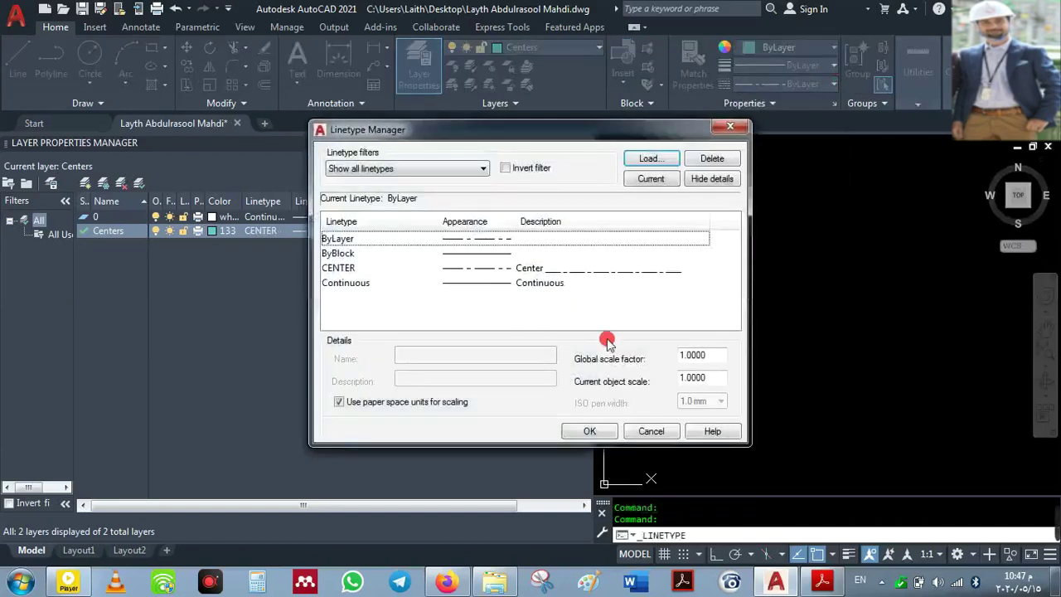
{"action": "left_click", "coordinate": [347, 269]}
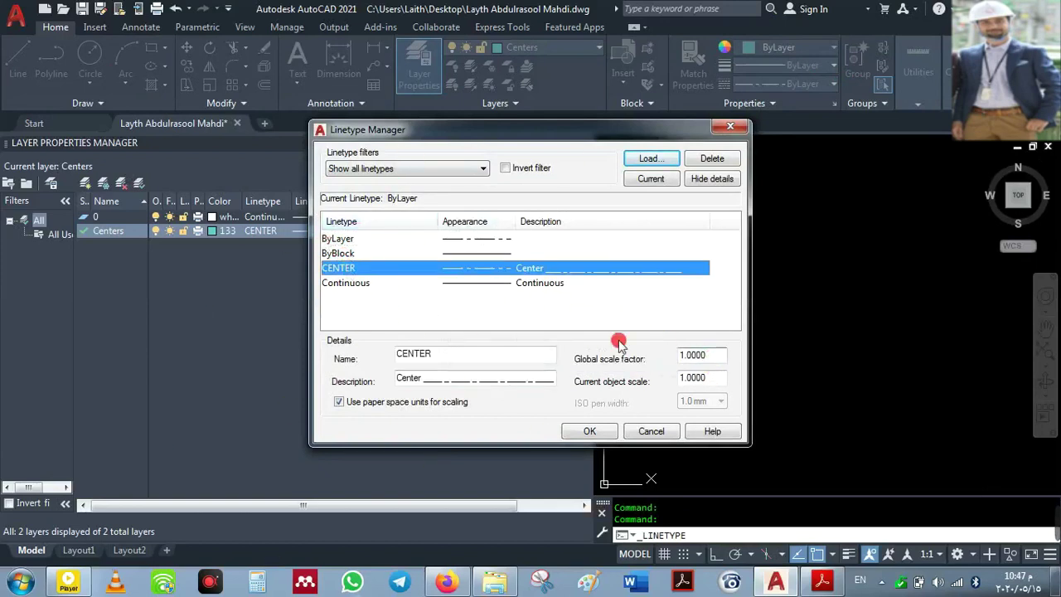
{"action": "left_click", "coordinate": [709, 357]}
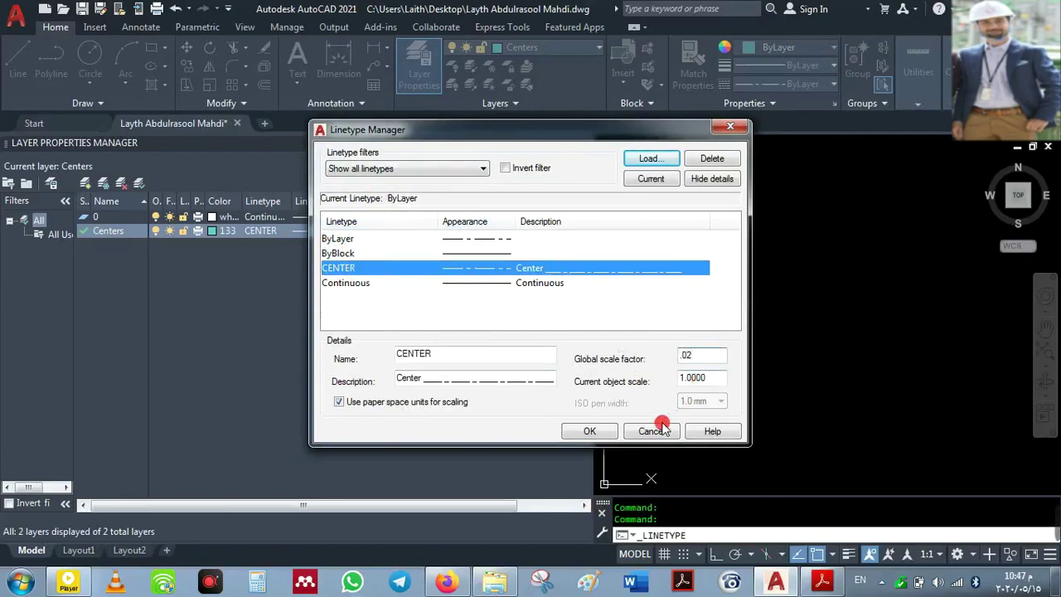
{"action": "left_click", "coordinate": [587, 432]}
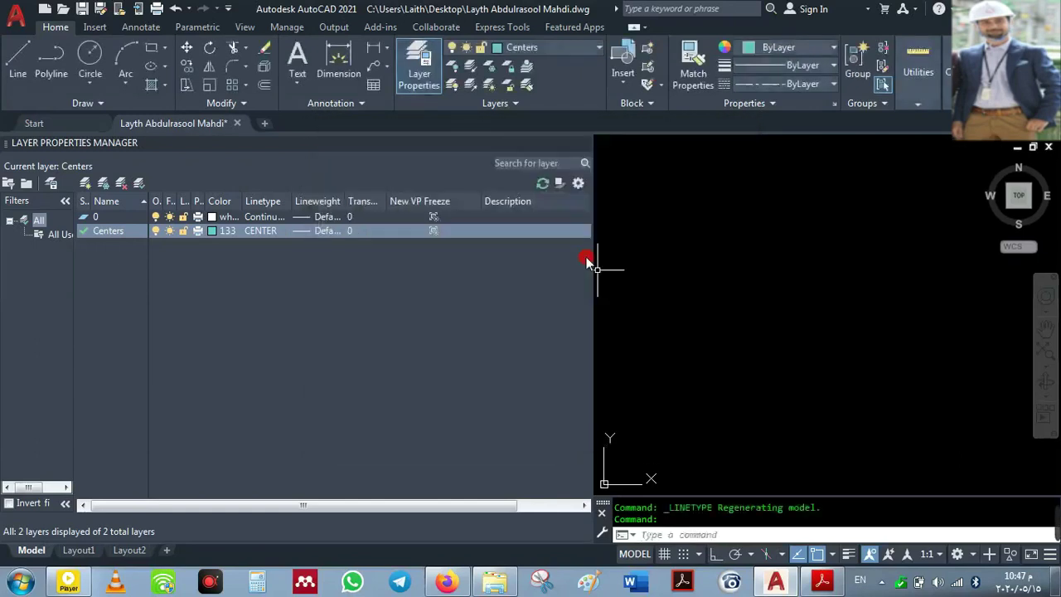
{"action": "left_click", "coordinate": [583, 162]}
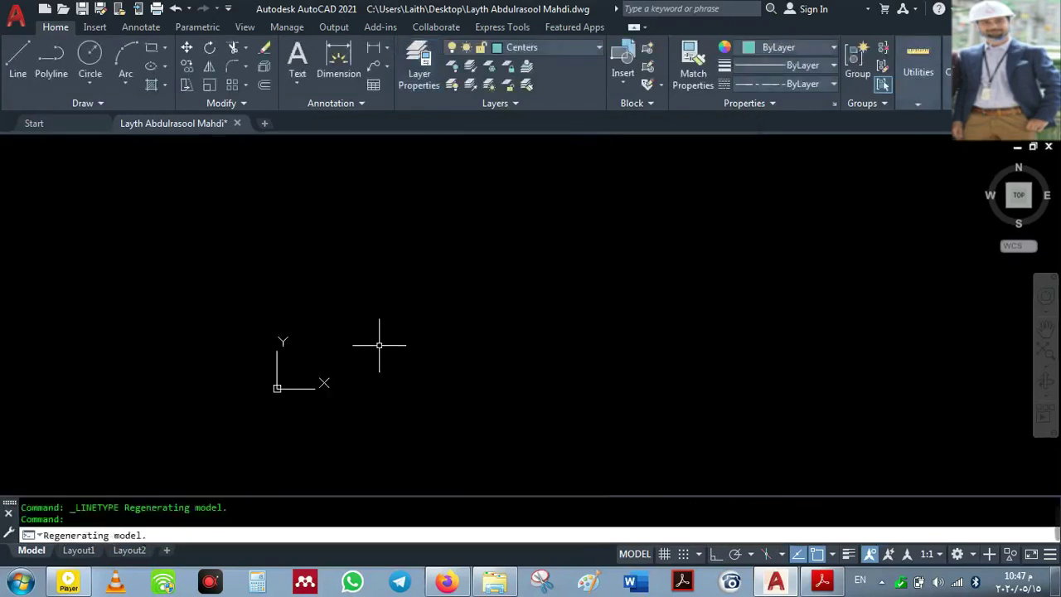
- Draw a vertical construction line (XLINE) through the origin 0,0
{"action": "middle_click_drag", "start_coordinate": [379, 343], "coordinate": [245, 321]}
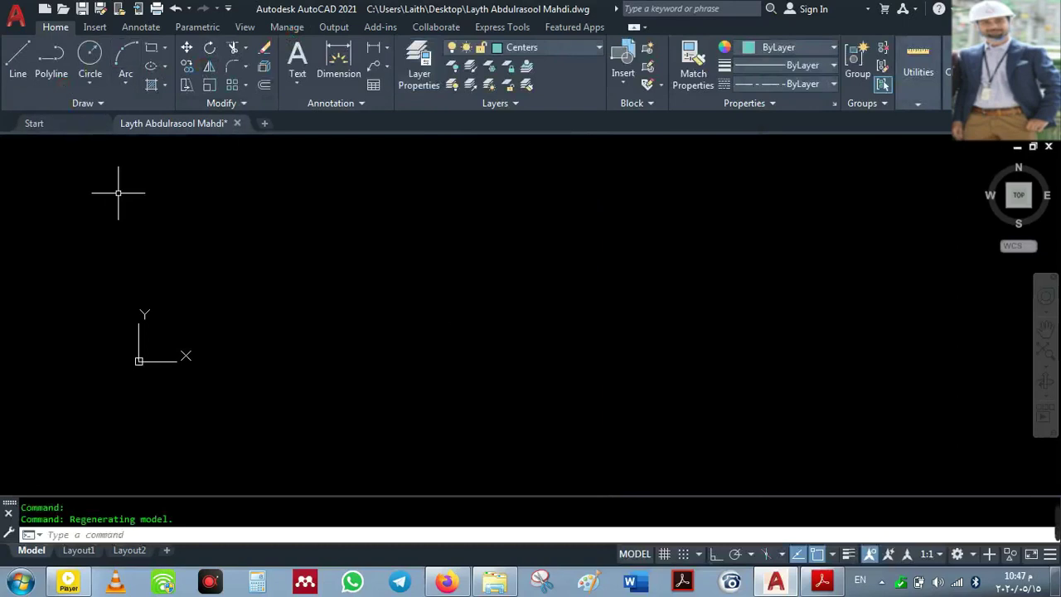
{"action": "left_click", "coordinate": [79, 103]}
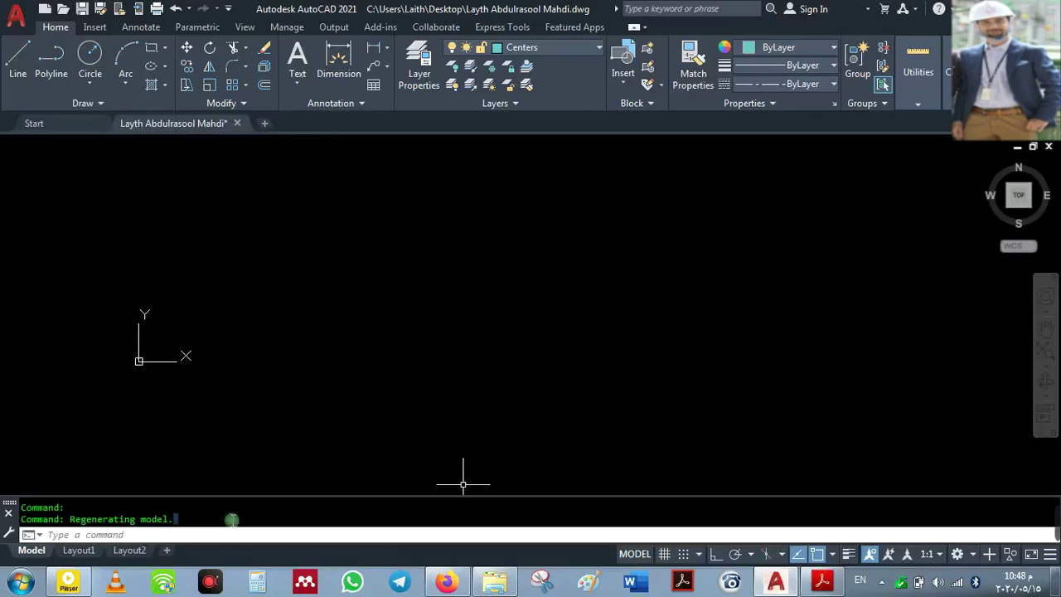
{"action": "type", "text": "xl"}
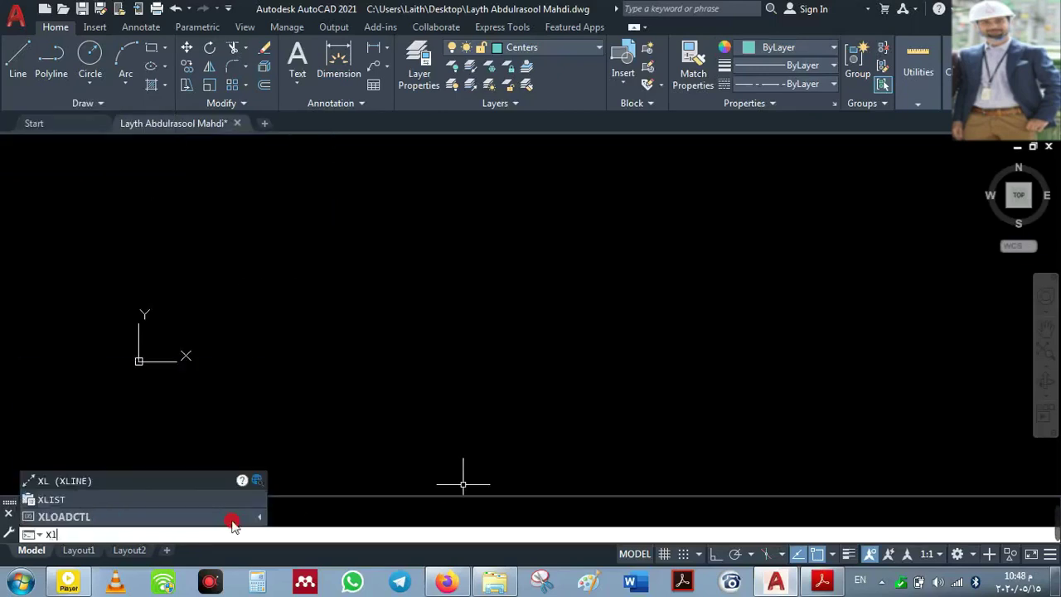
{"action": "key", "text": "Return"}
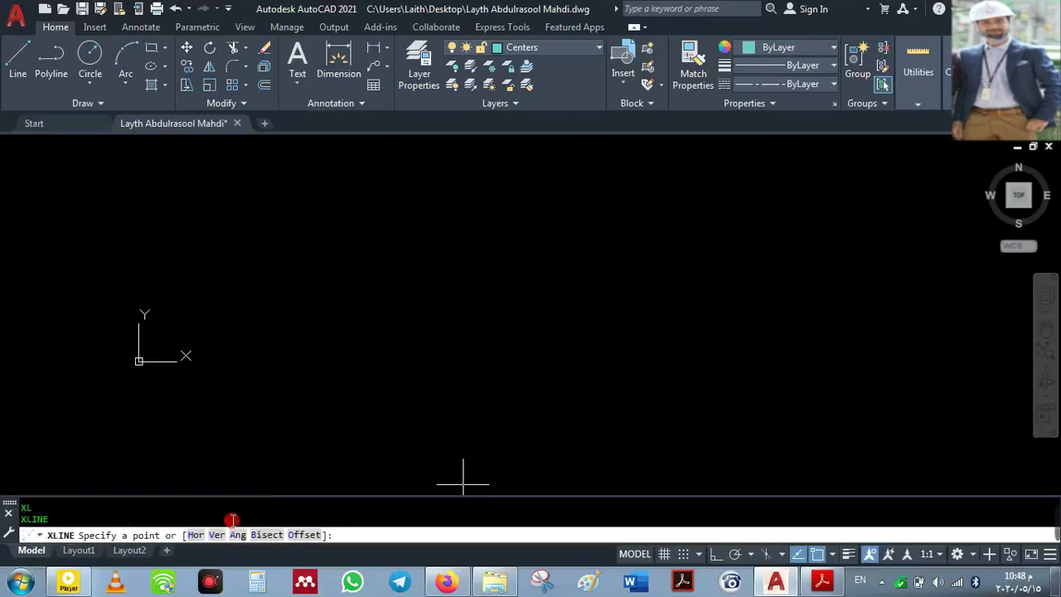
{"action": "right_click", "coordinate": [252, 318]}
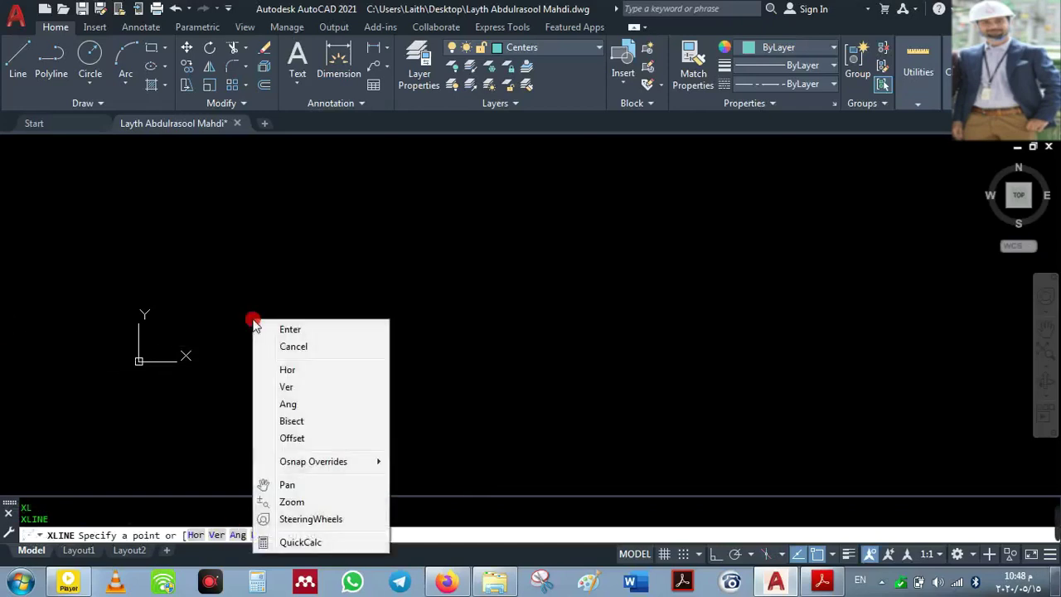
{"action": "left_click", "coordinate": [289, 387]}
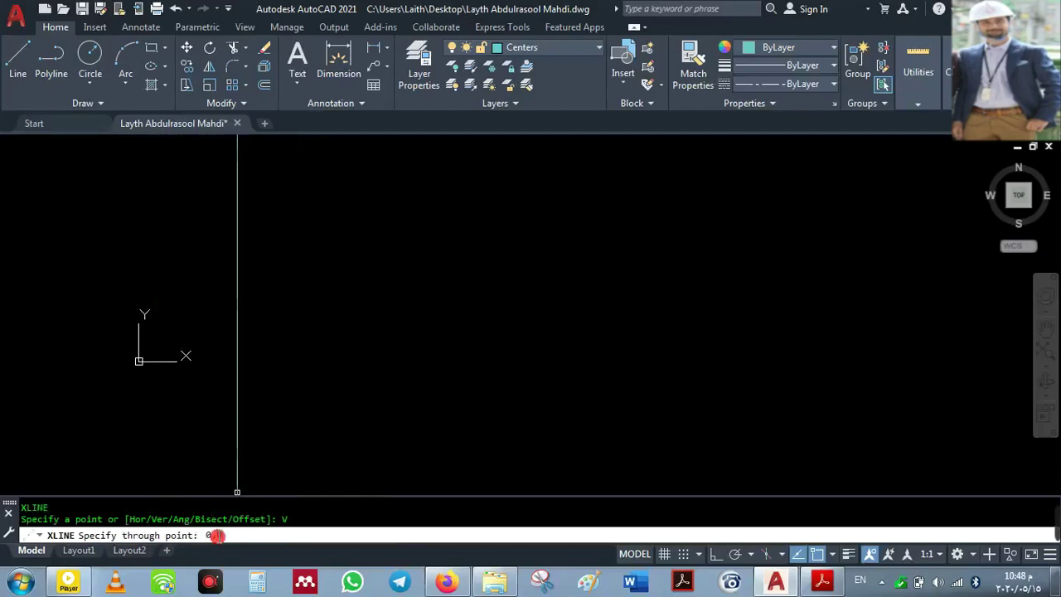
{"action": "type", "text": "0,0"}
{"action": "key", "text": "Return"}
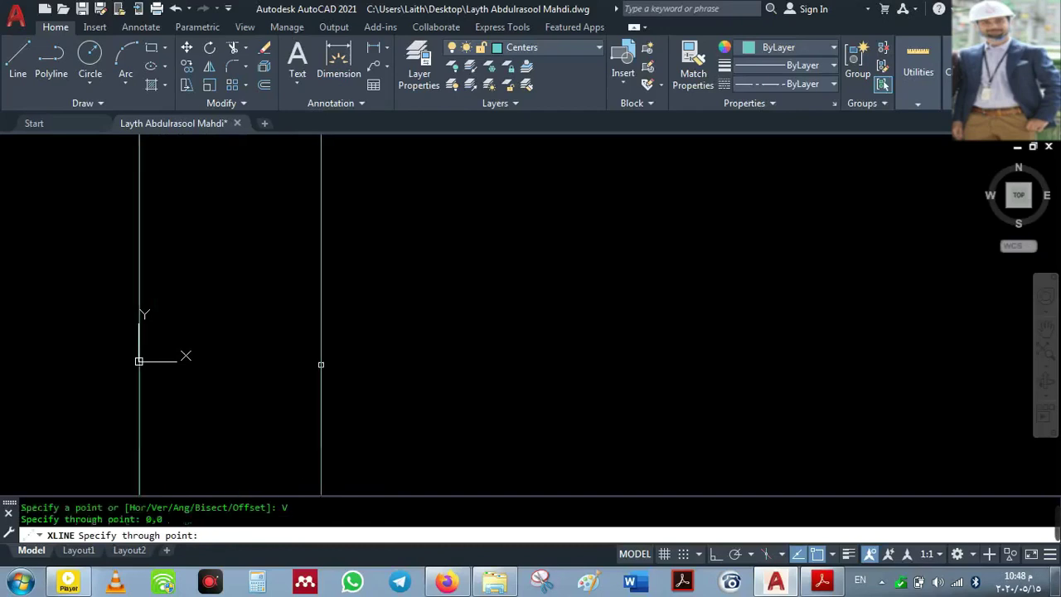
{"action": "key", "text": "Return"}
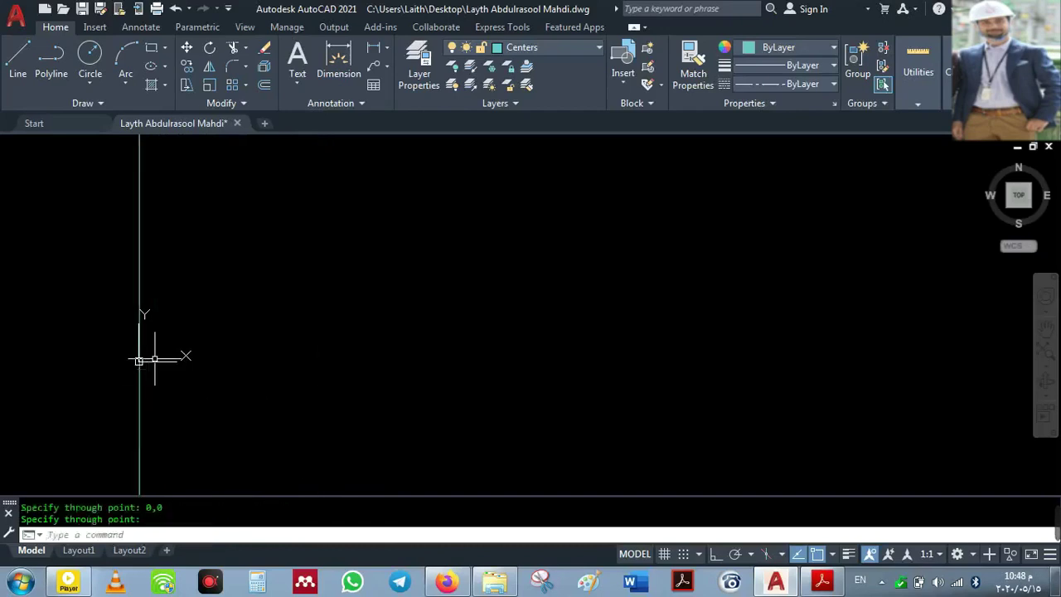
- Copy the vertical construction line 1.73 to the right with Ortho mode on
{"action": "middle_click_drag", "start_coordinate": [127, 369], "coordinate": [135, 364]}
{"action": "left_click", "coordinate": [175, 393]}
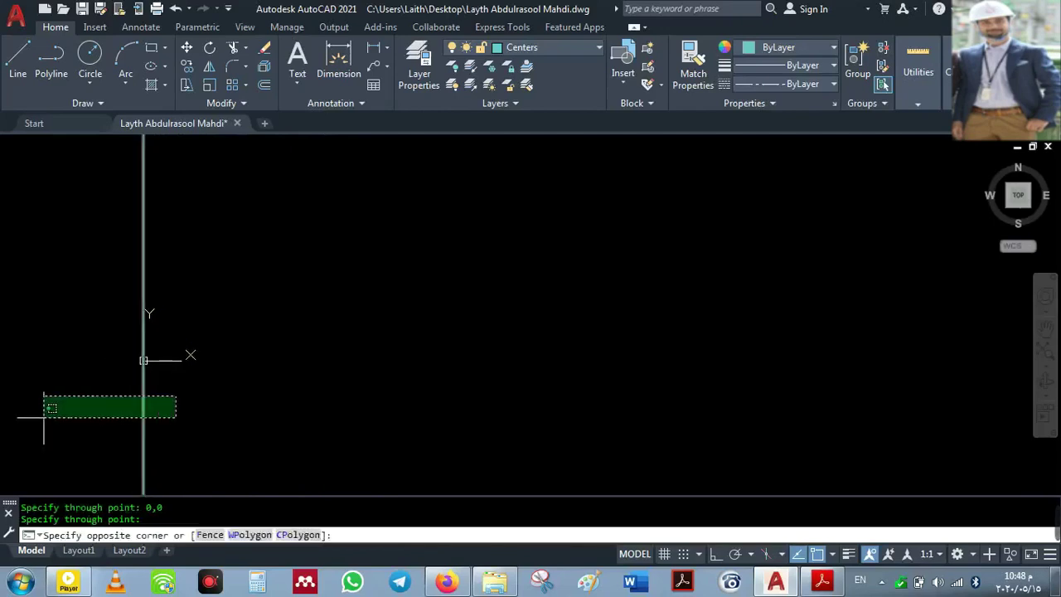
{"action": "left_click", "coordinate": [43, 417]}
{"action": "right_click", "coordinate": [87, 389]}
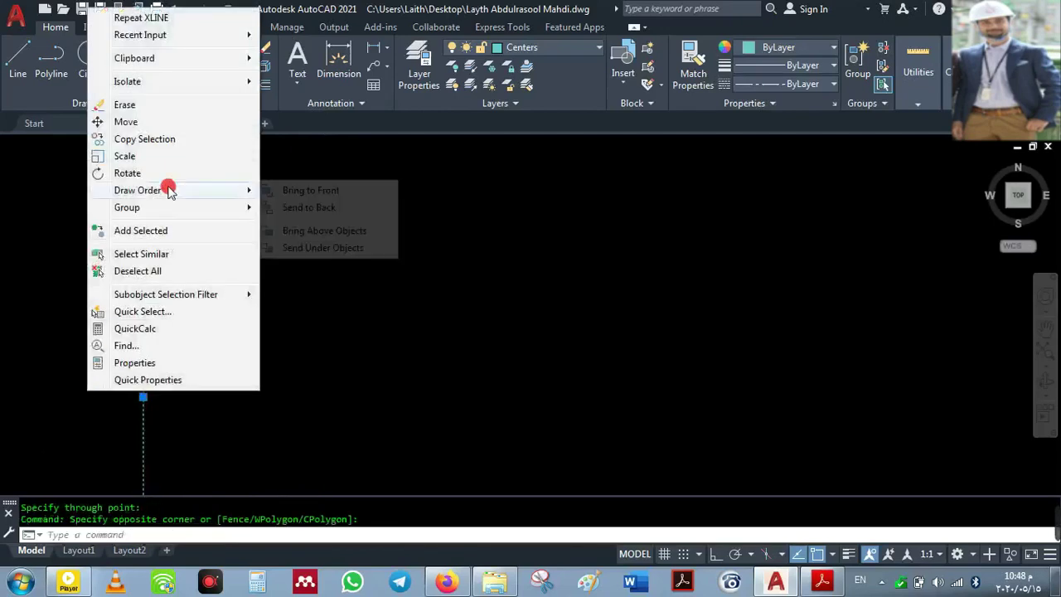
{"action": "left_click", "coordinate": [170, 140]}
{"action": "left_click", "coordinate": [143, 386]}
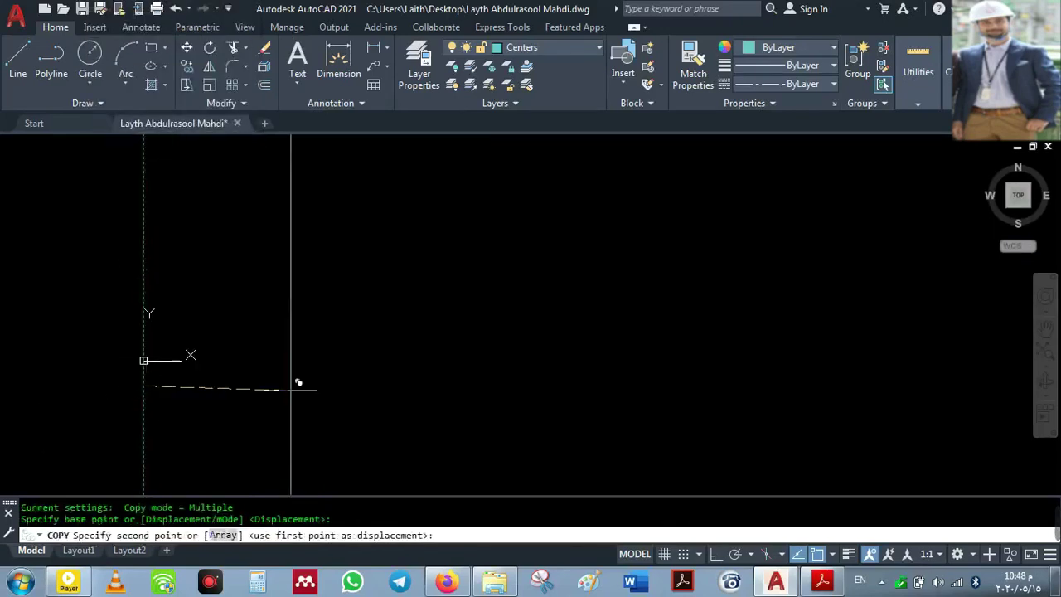
{"action": "left_click", "coordinate": [716, 554]}
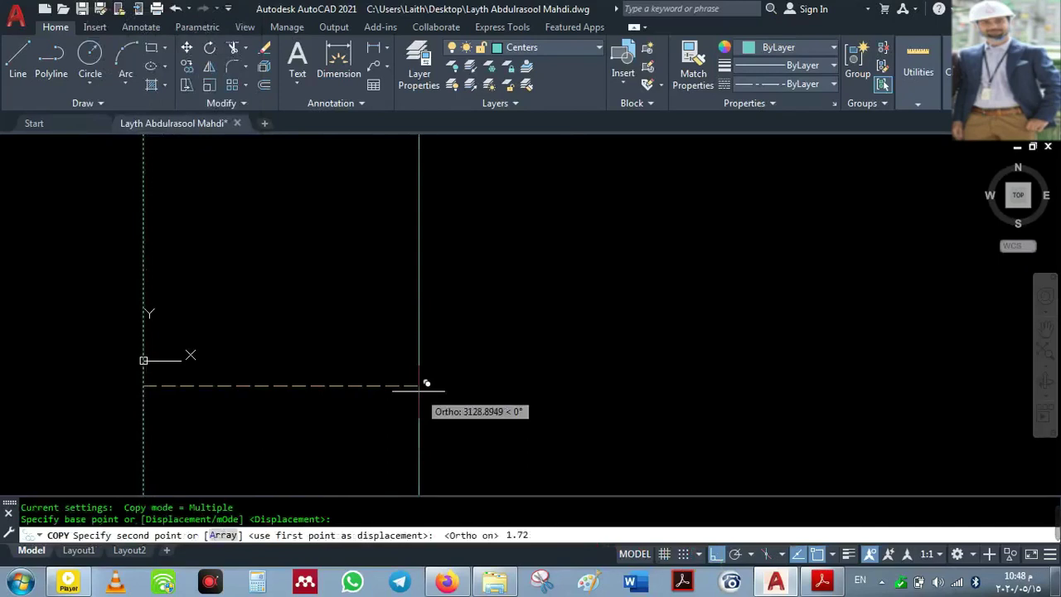
{"action": "key", "text": "Return"}
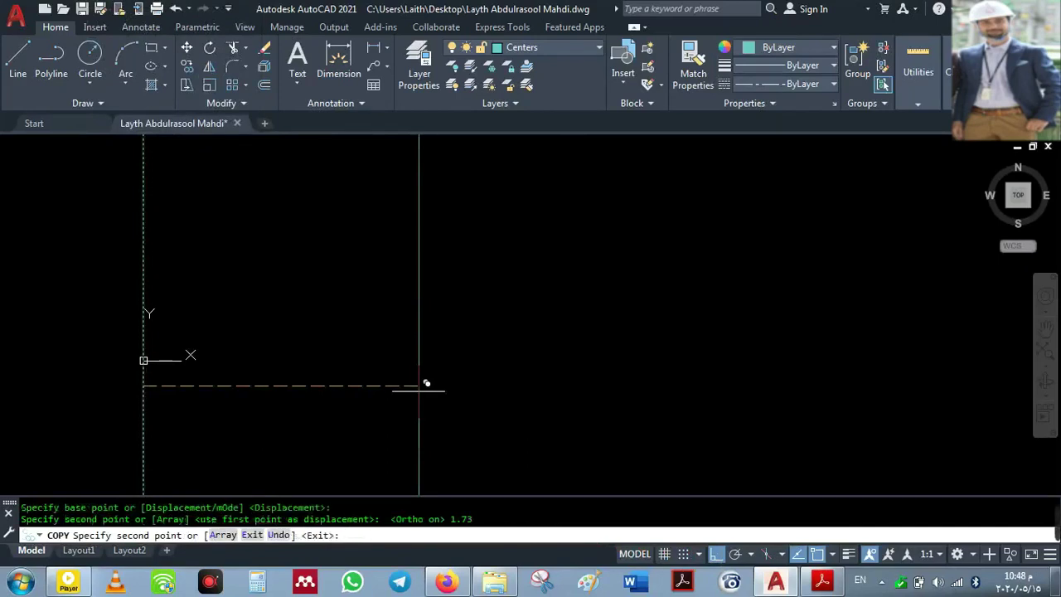
{"action": "key", "text": "Return"}
- Examine the dash-dot linetype and spacing of the two vertical axis lines up close and at full extents
{"action": "middle_click", "coordinate": [200, 390]}
{"action": "middle_click", "coordinate": [201, 390]}
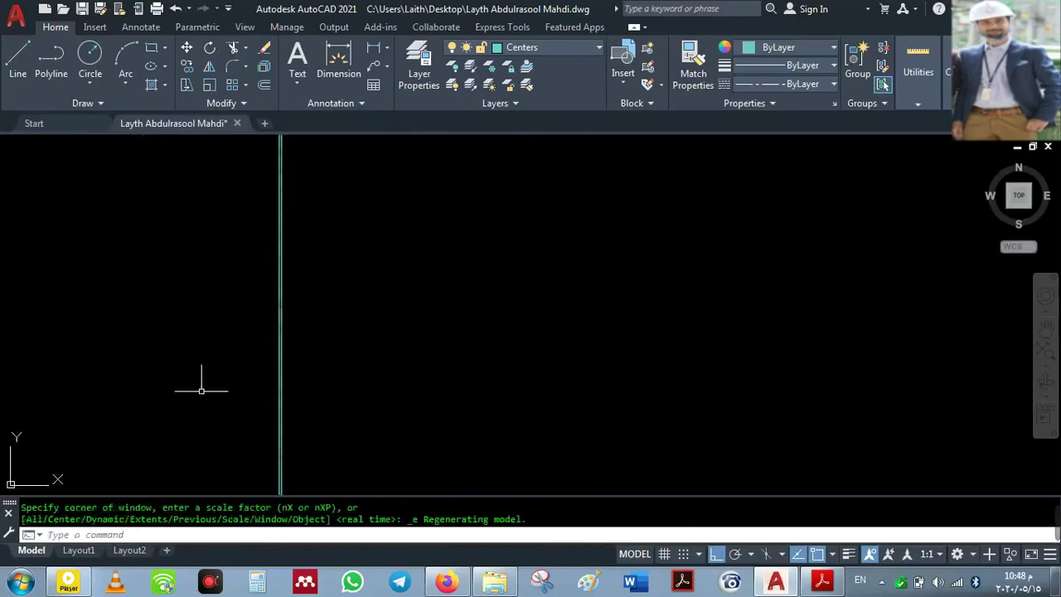
{"action": "scroll", "coordinate": [282, 383], "scroll_direction": "up", "scroll_amount": 10}
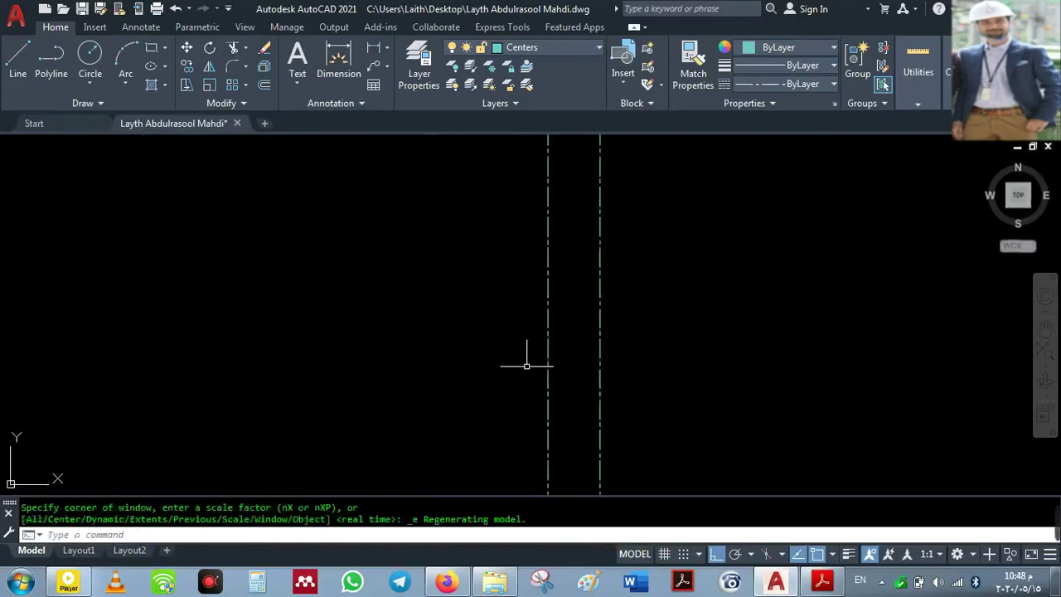
{"action": "middle_click_drag", "start_coordinate": [527, 366], "coordinate": [324, 365]}
{"action": "scroll", "coordinate": [324, 365], "scroll_direction": "down", "scroll_amount": 2}
{"action": "scroll", "coordinate": [327, 365], "scroll_direction": "up", "scroll_amount": 4}
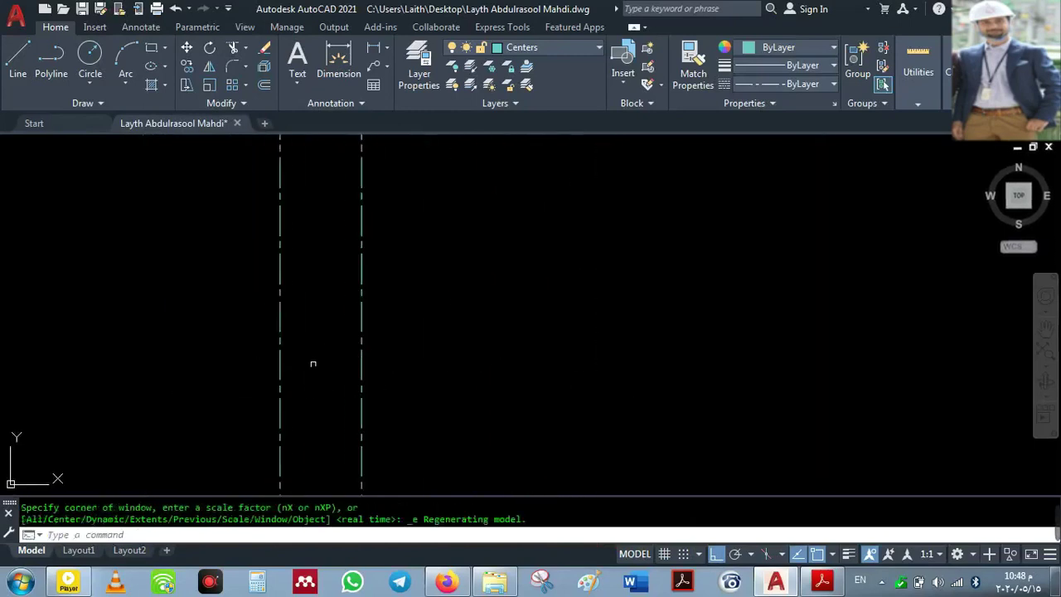
{"action": "scroll", "coordinate": [312, 363], "scroll_direction": "down", "scroll_amount": 3}
{"action": "middle_click", "coordinate": [327, 279]}
{"action": "middle_click", "coordinate": [326, 280]}
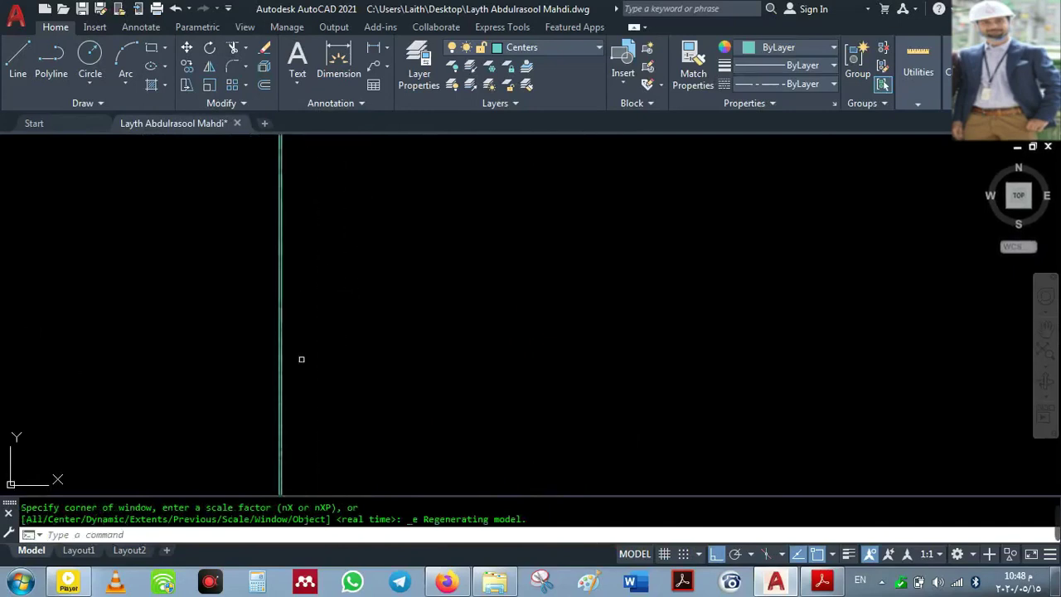
- Copy the second vertical axis line 5.6 to the right to form the third axis
{"action": "scroll", "coordinate": [284, 379], "scroll_direction": "up", "scroll_amount": 3}
{"action": "left_click", "coordinate": [261, 379]}
{"action": "right_click", "coordinate": [262, 384]}
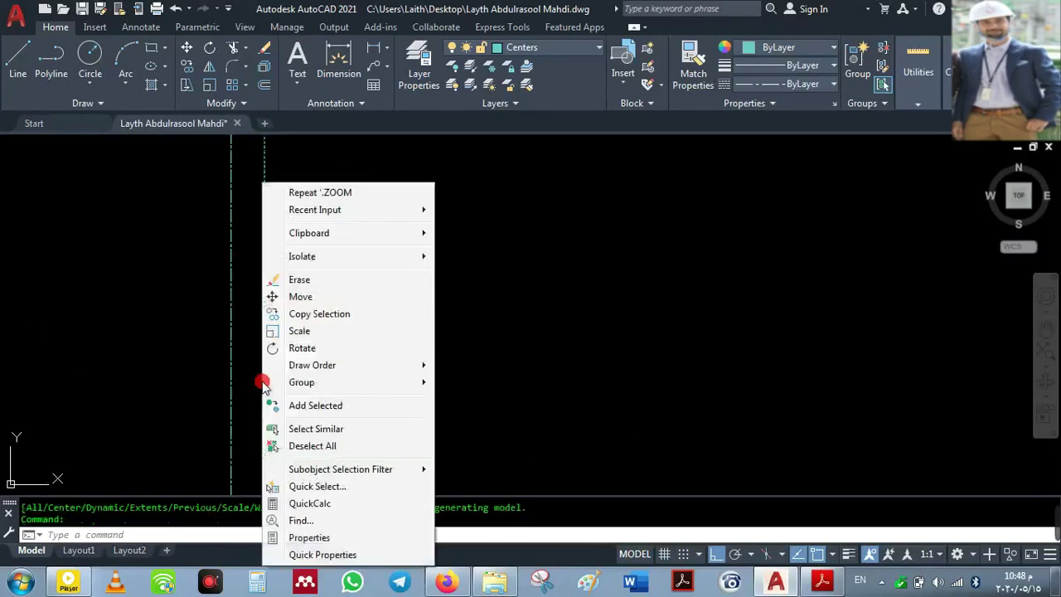
{"action": "left_click", "coordinate": [303, 313]}
{"action": "left_click", "coordinate": [265, 366]}
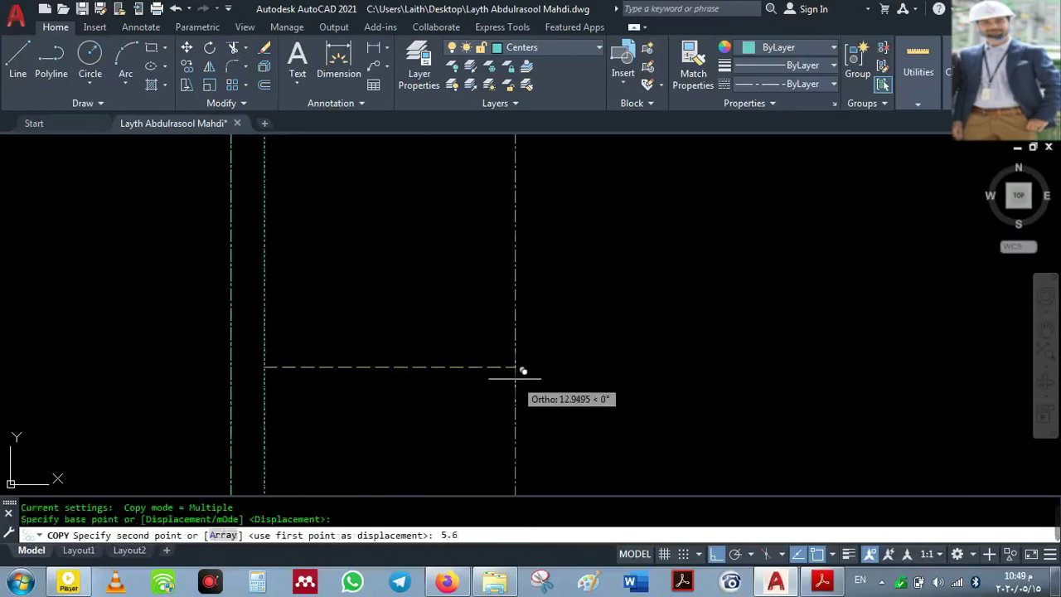
{"action": "type", "text": "5.6"}
{"action": "key", "text": "Return"}
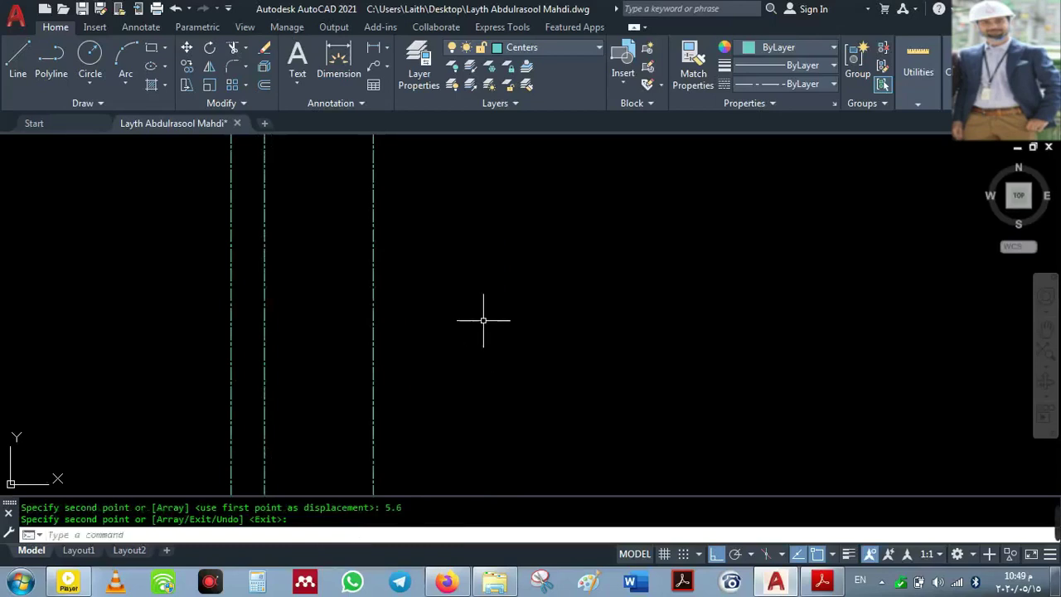
{"action": "key", "text": "Return"}
{"action": "key", "text": "Return"}
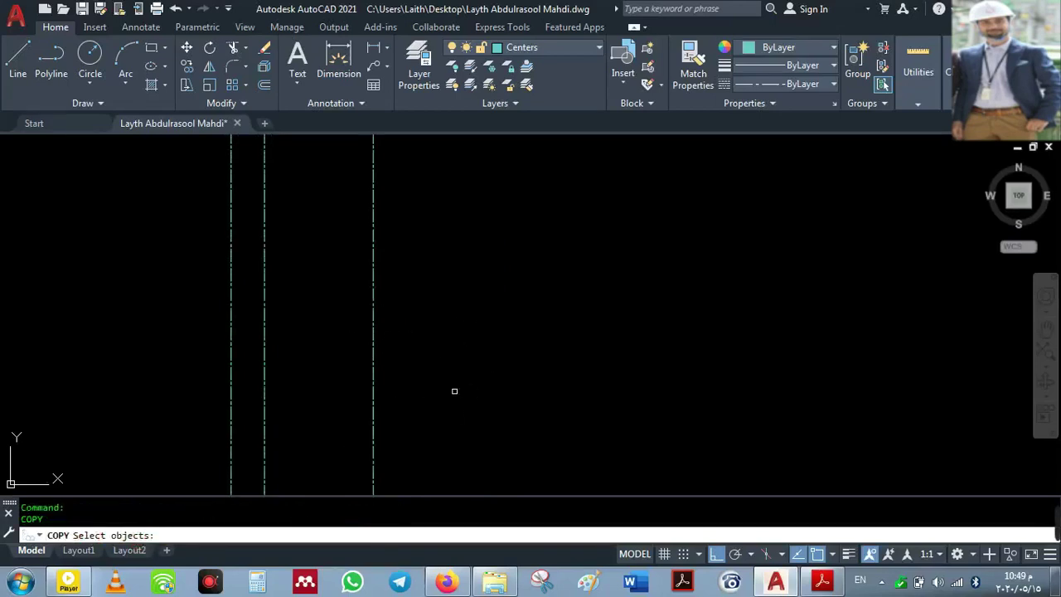
{"action": "key", "text": "Escape"}
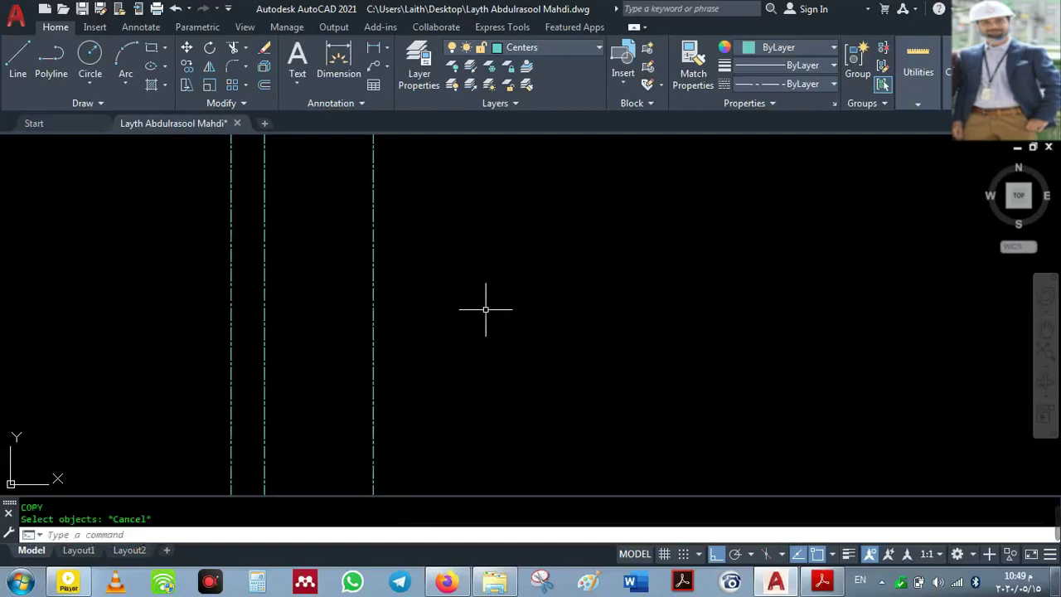
- Set the right-click default mode for no selected objects to Repeat Last Command, apply the options, and test it in the drawing
{"action": "type", "text": "OP"}
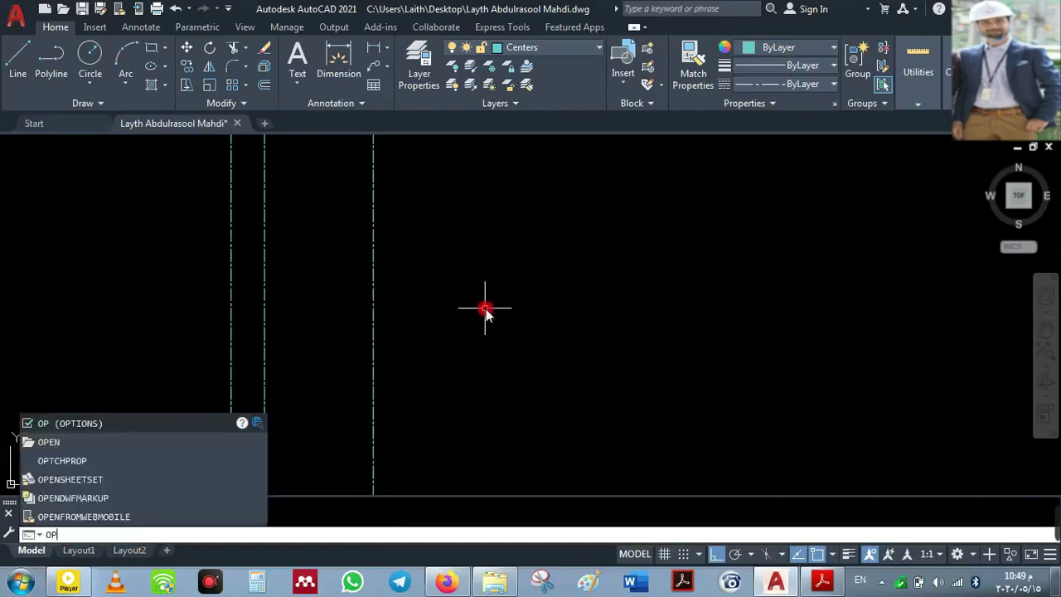
{"action": "key", "text": "Return"}
{"action": "left_click", "coordinate": [474, 316]}
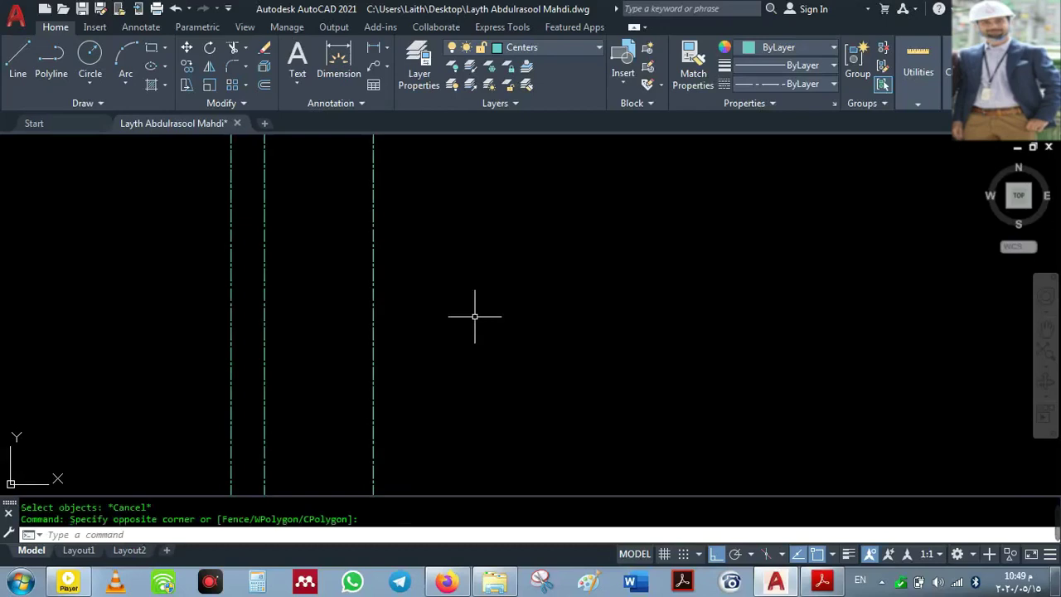
{"action": "type", "text": "op"}
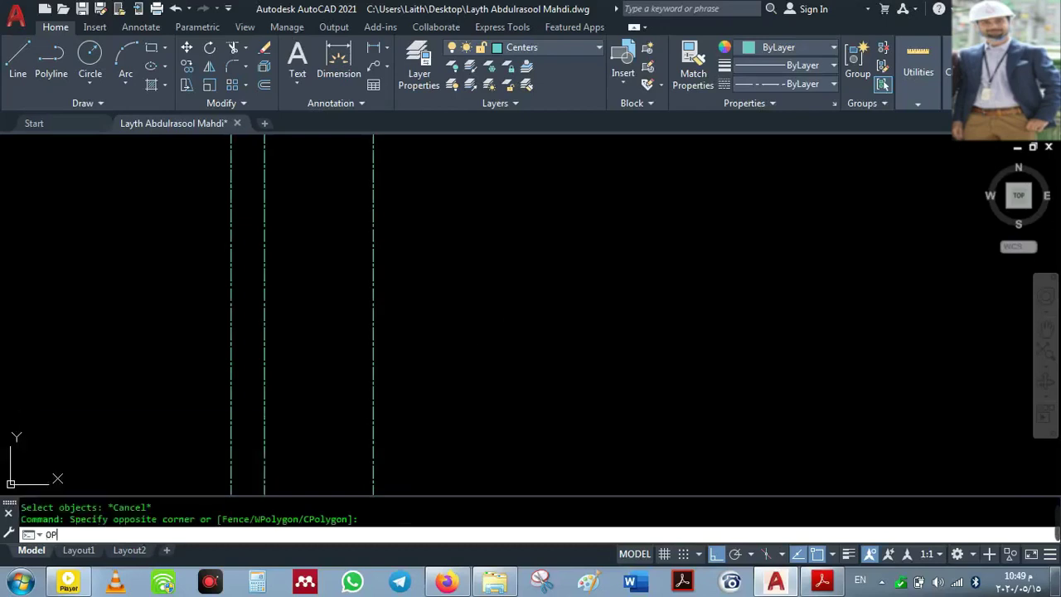
{"action": "key", "text": "Return"}
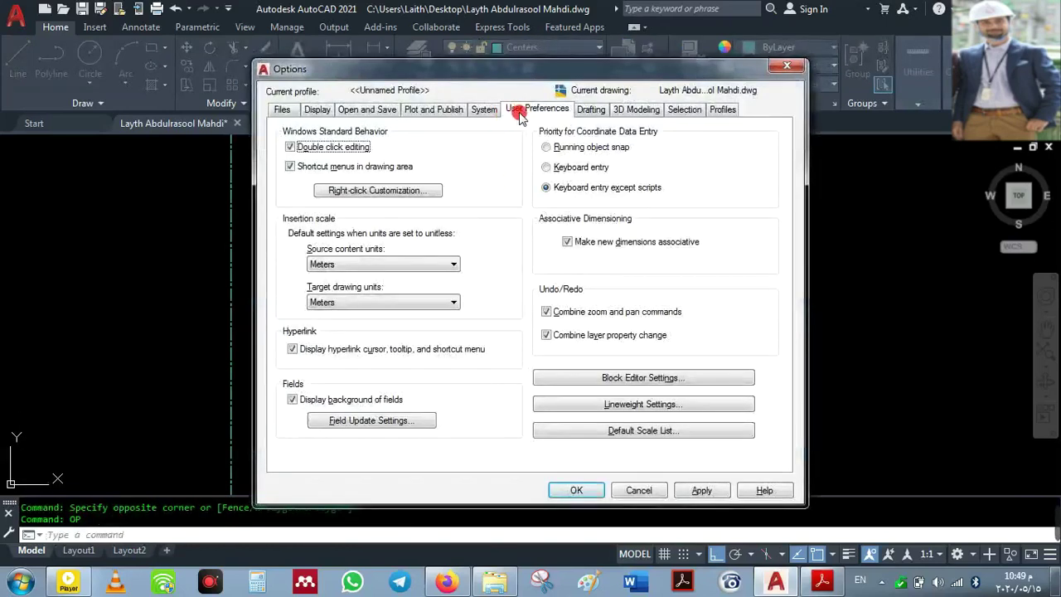
{"action": "left_click", "coordinate": [354, 190]}
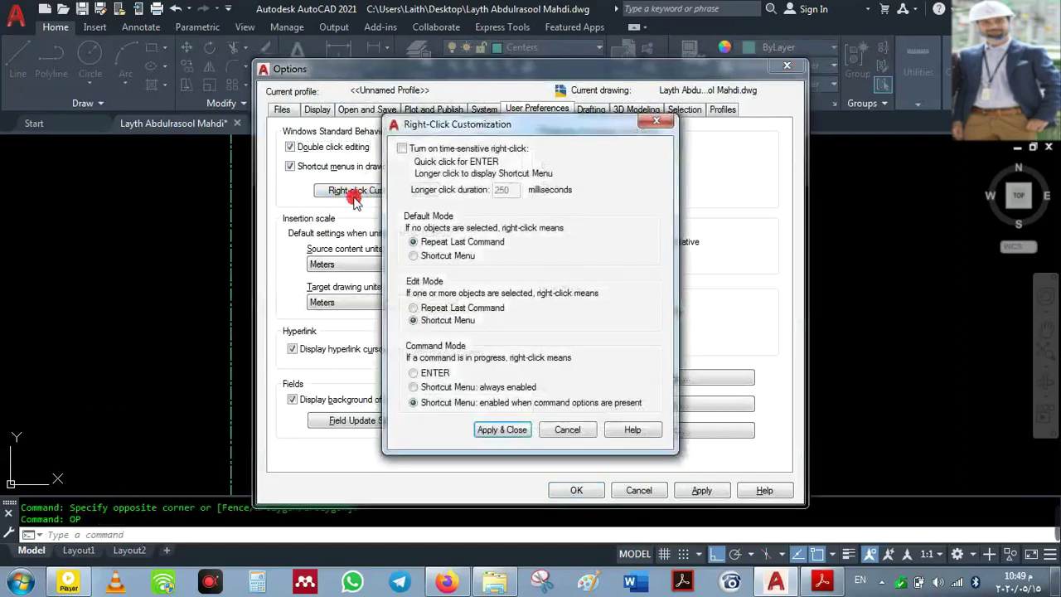
{"action": "left_click", "coordinate": [412, 257]}
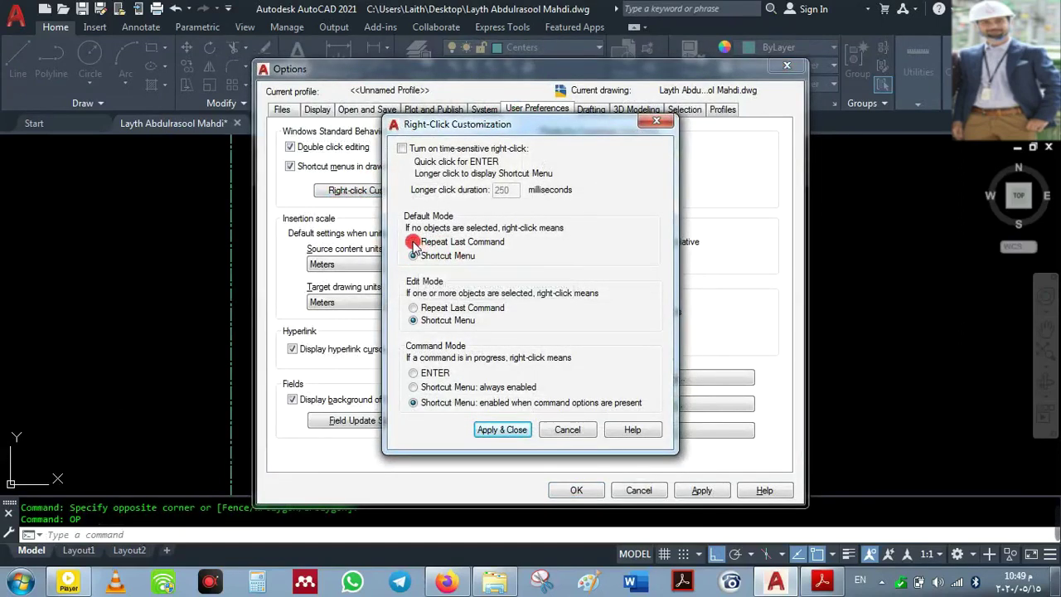
{"action": "left_click", "coordinate": [413, 242]}
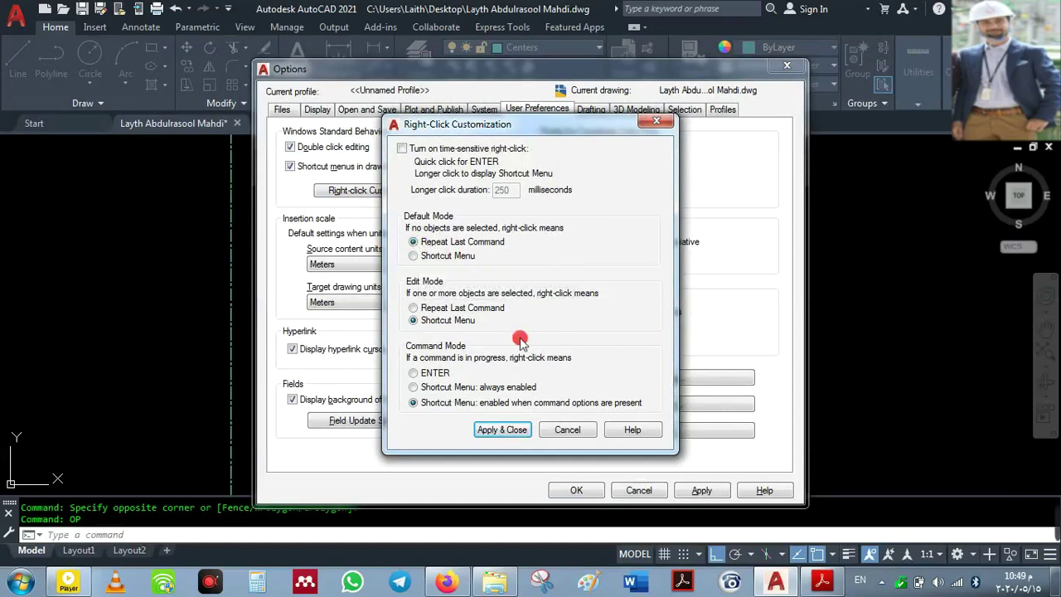
{"action": "left_click", "coordinate": [501, 429]}
{"action": "left_click", "coordinate": [702, 490]}
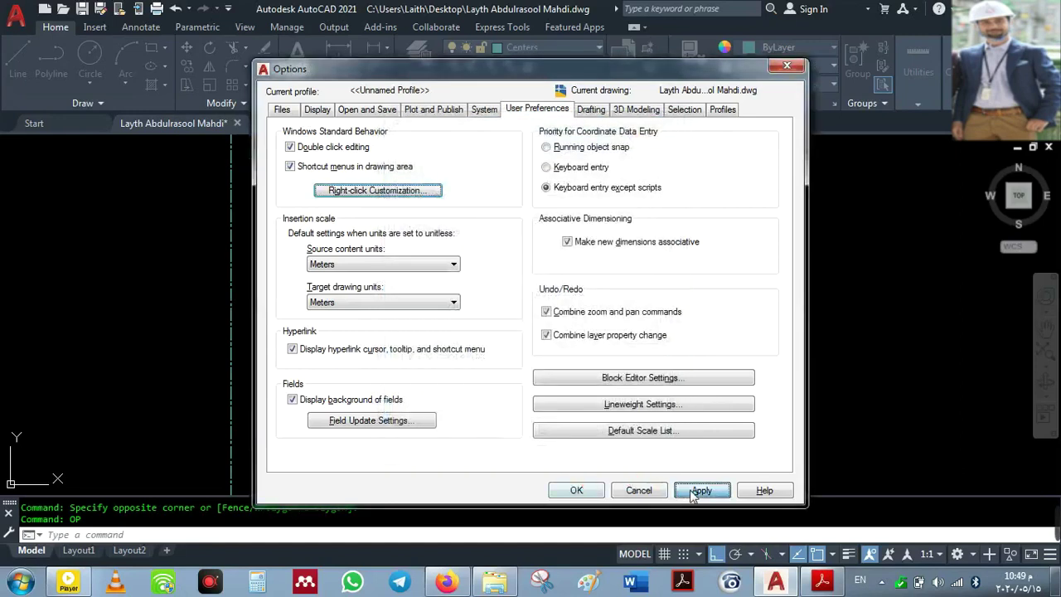
{"action": "left_click", "coordinate": [572, 490]}
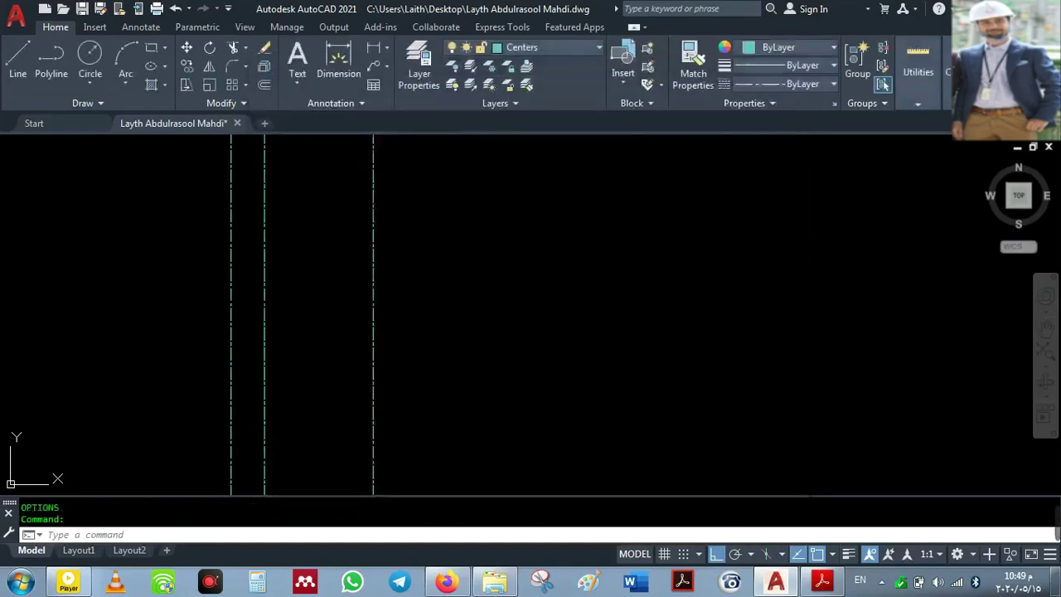
{"action": "right_click", "coordinate": [490, 307]}
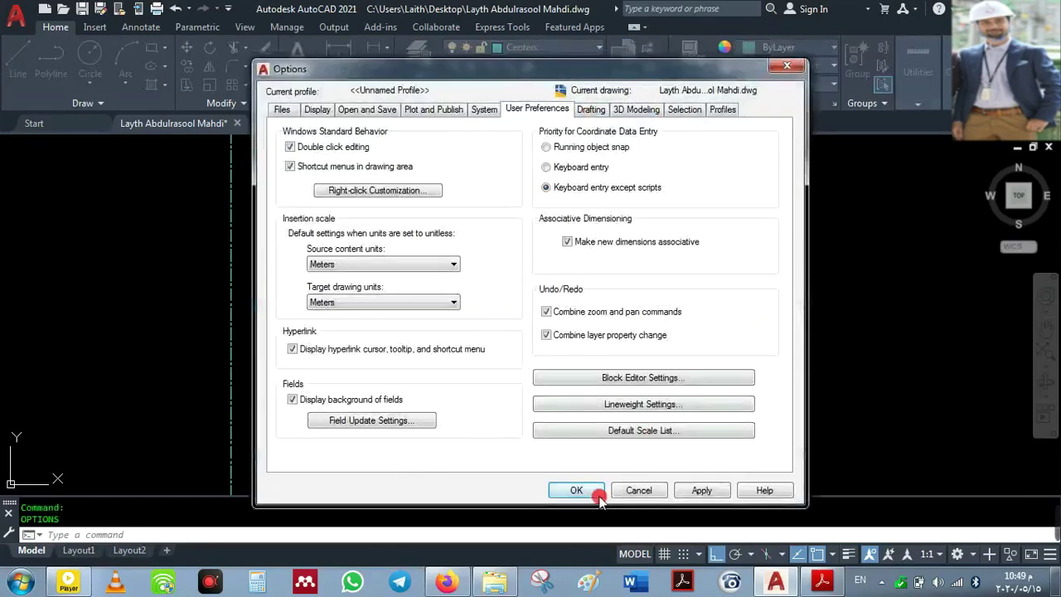
{"action": "left_click", "coordinate": [572, 491]}
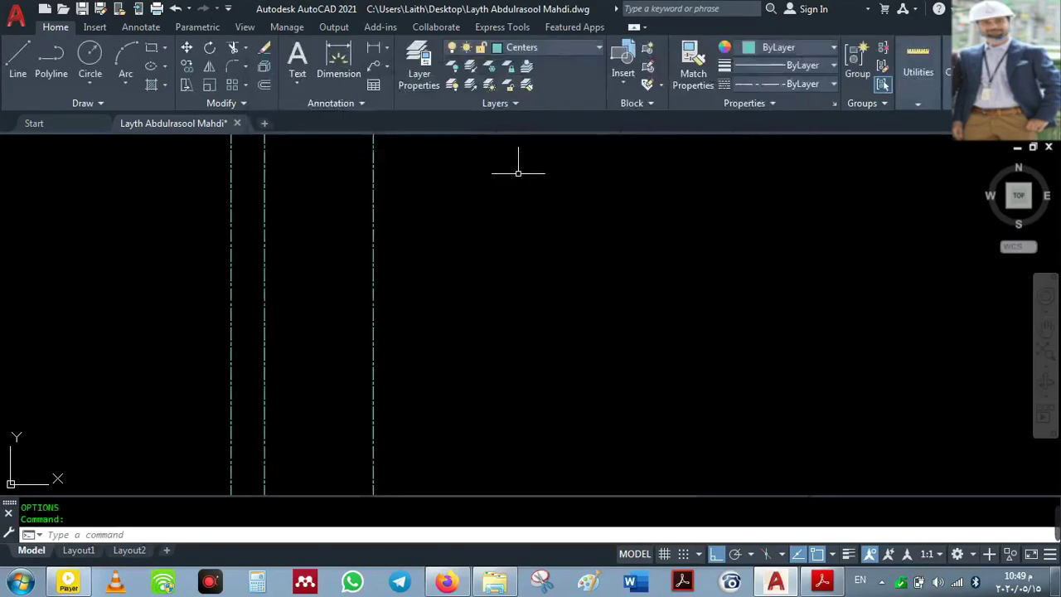
- Copy the third vertical axis line 1.9 to the right to form the fourth axis
{"action": "left_click", "coordinate": [402, 296]}
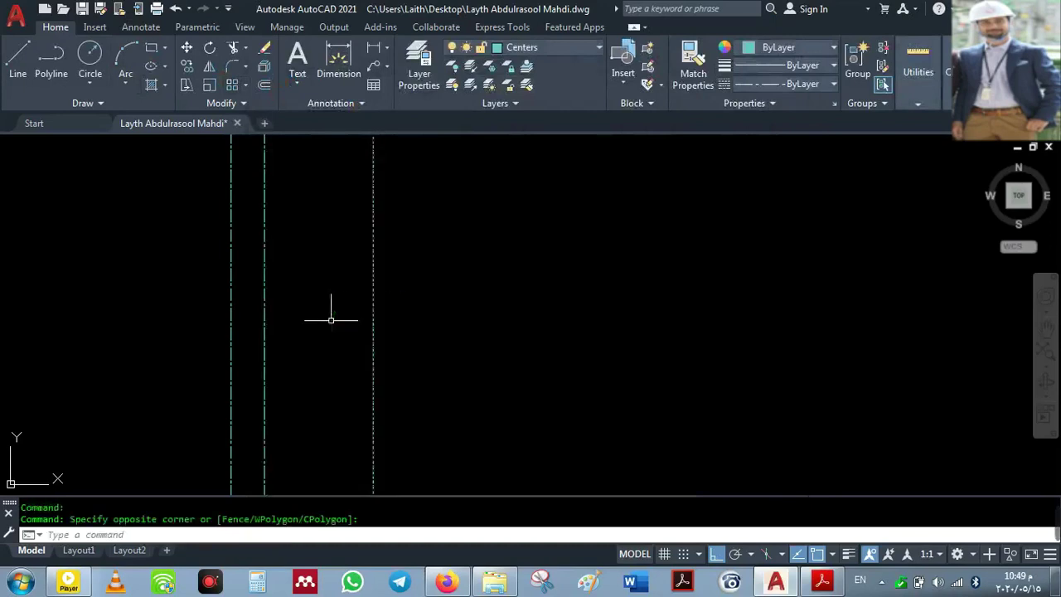
{"action": "left_click", "coordinate": [305, 308]}
{"action": "right_click", "coordinate": [305, 309]}
{"action": "left_click", "coordinate": [374, 312]}
{"action": "left_click", "coordinate": [424, 320]}
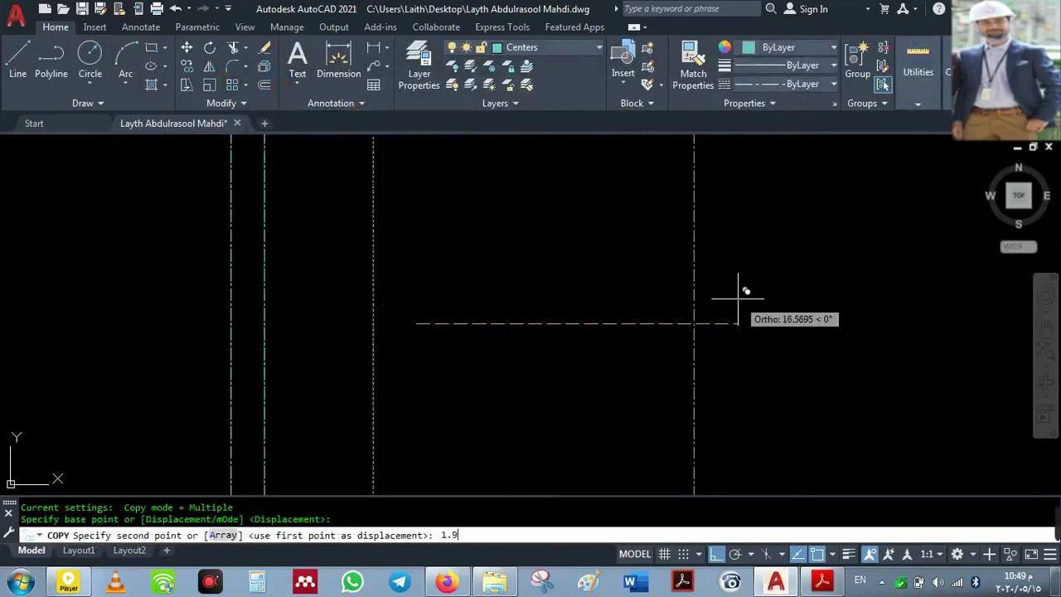
{"action": "type", "text": "1.9"}
{"action": "key", "text": "Return"}
{"action": "key", "text": "Return"}
- Copy the fourth vertical axis line 9.3 to the right to form the fifth axis
{"action": "key", "text": "Return"}
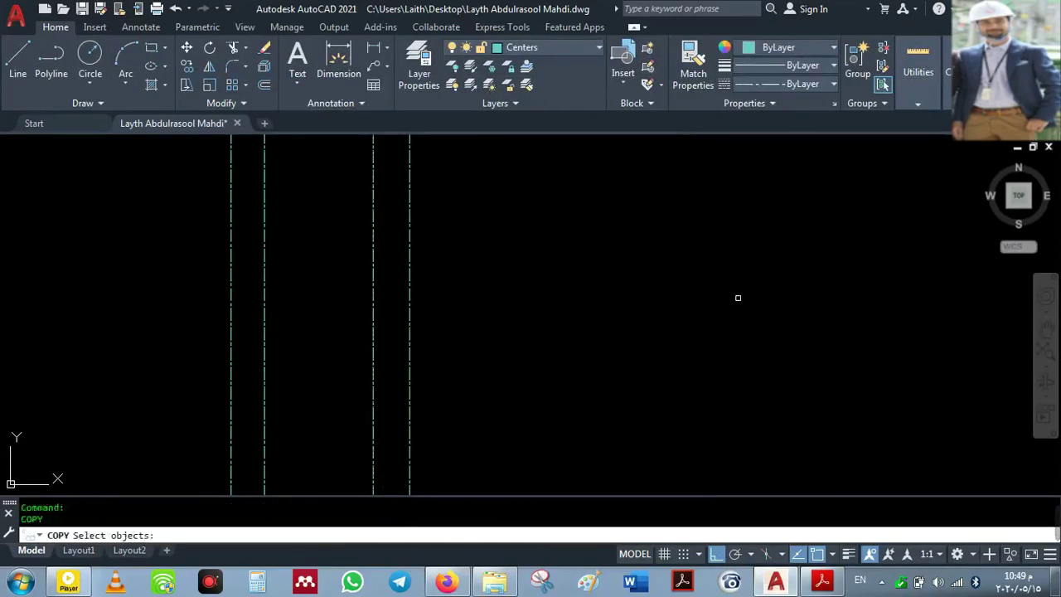
{"action": "left_click", "coordinate": [409, 334]}
{"action": "key", "text": "Return"}
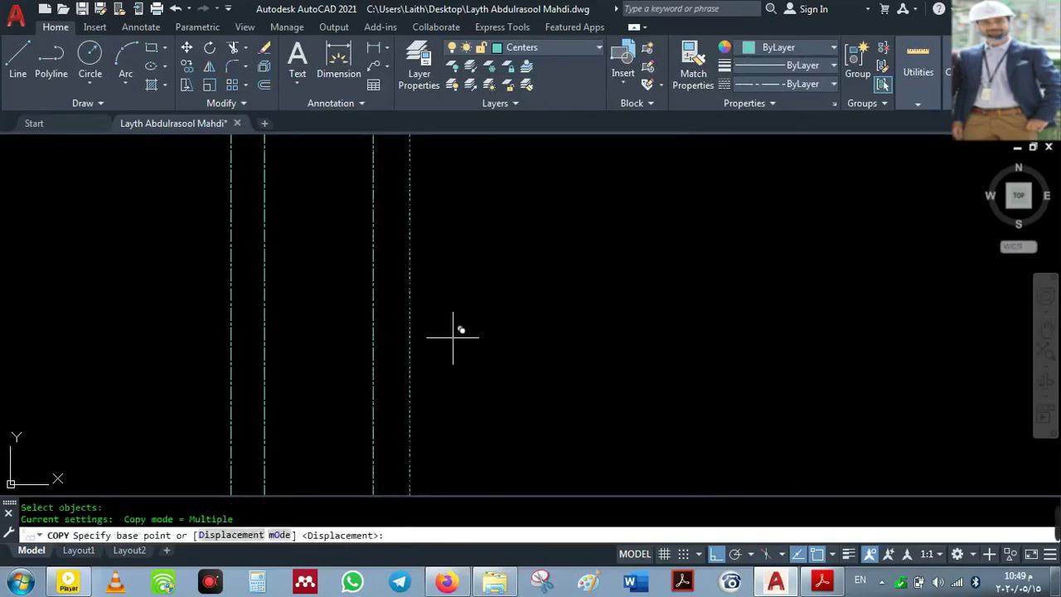
{"action": "left_click", "coordinate": [454, 337]}
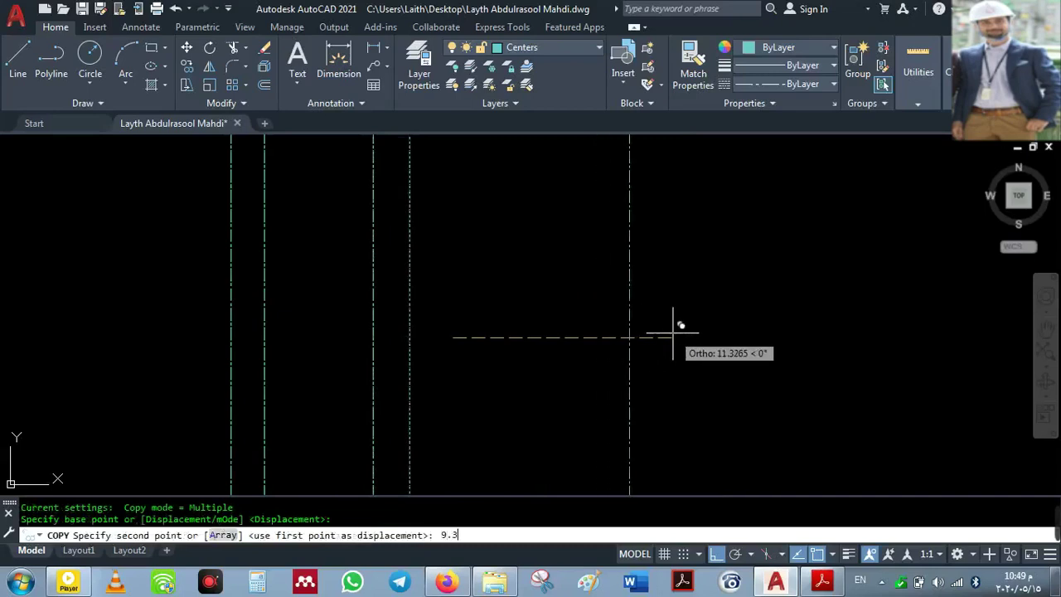
{"action": "key", "text": "Return"}
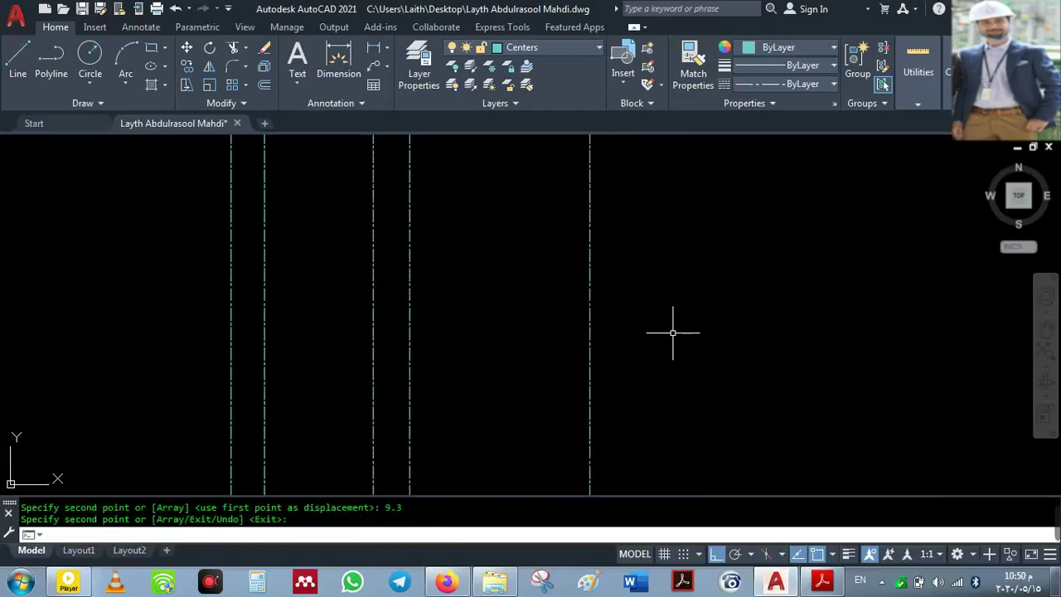
{"action": "key", "text": "Escape"}
- Copy the fifth vertical axis line 1.9 to the right to form the sixth axis
{"action": "left_click", "coordinate": [664, 335]}
{"action": "left_click", "coordinate": [495, 387]}
{"action": "right_click", "coordinate": [495, 386]}
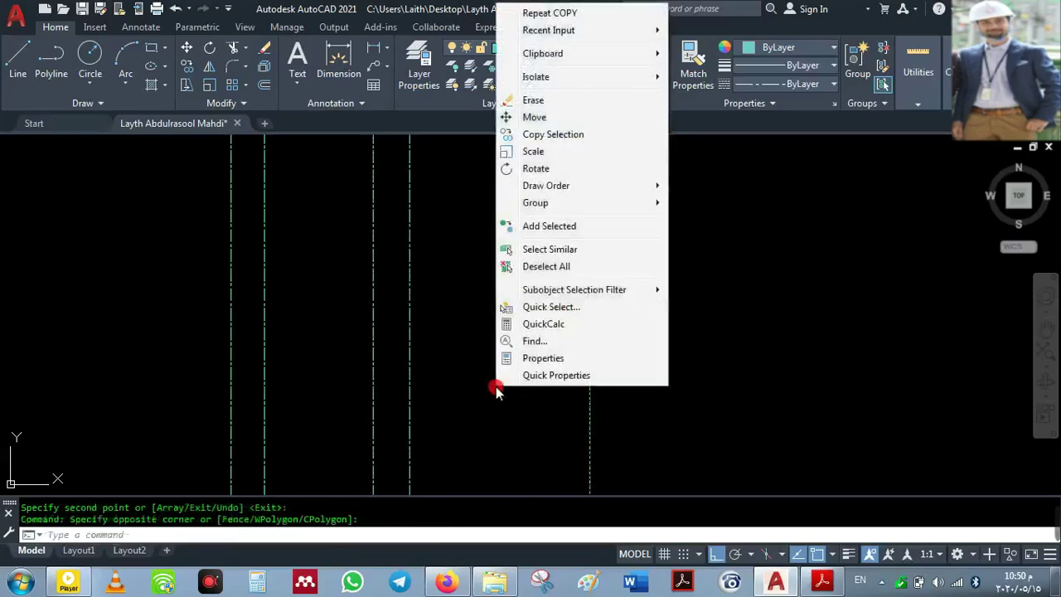
{"action": "left_click", "coordinate": [553, 135]}
{"action": "left_click", "coordinate": [495, 247]}
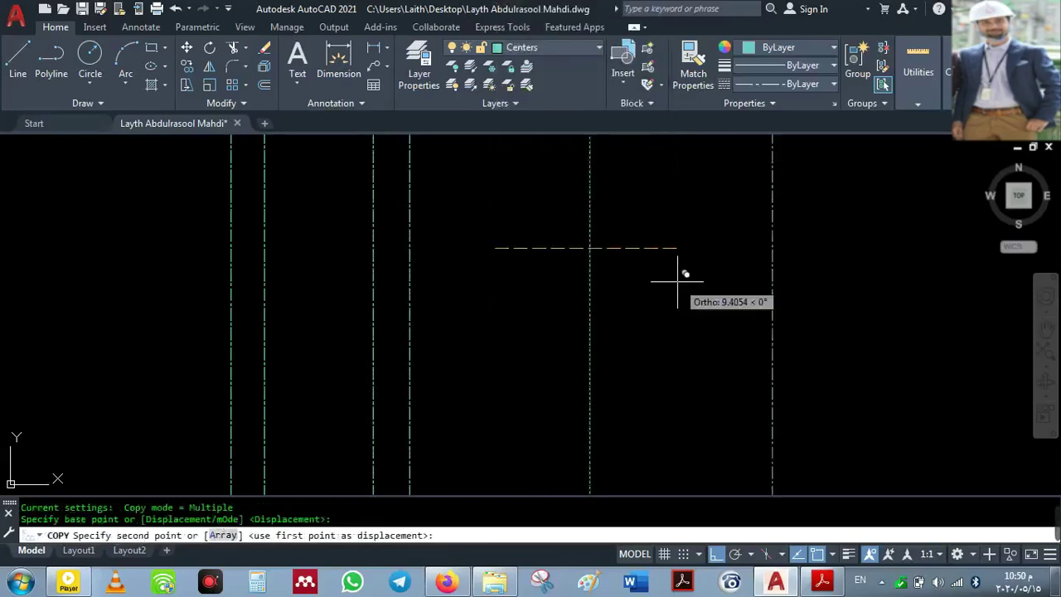
{"action": "type", "text": "1.9"}
{"action": "key", "text": "Return"}
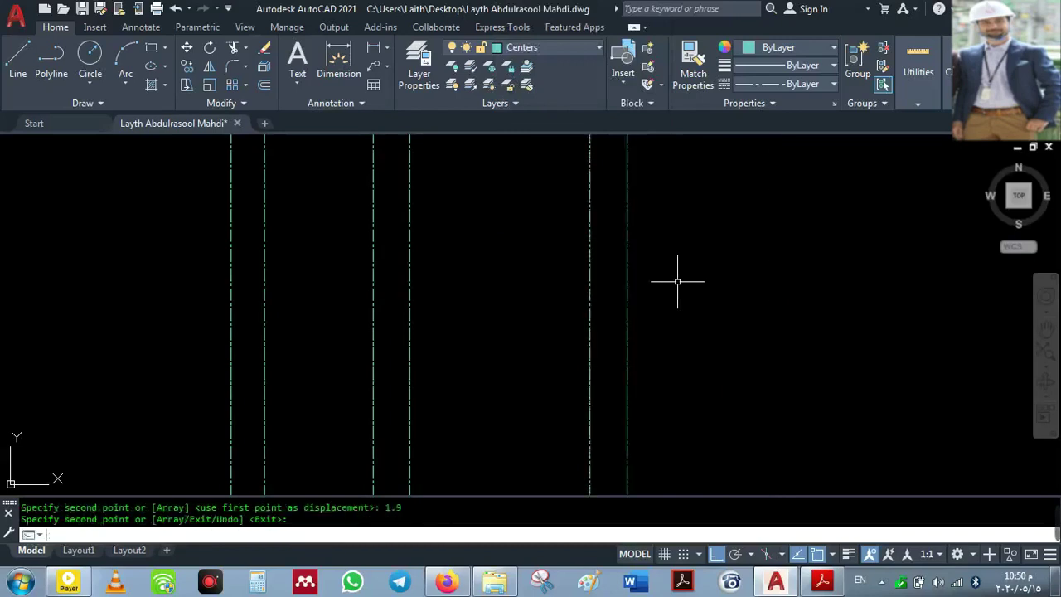
{"action": "key", "text": "Return"}
- Copy the sixth vertical axis line 5.6 to the right to form the seventh axis, and restart the Copy command
{"action": "key", "text": "Return"}
{"action": "left_click", "coordinate": [627, 308]}
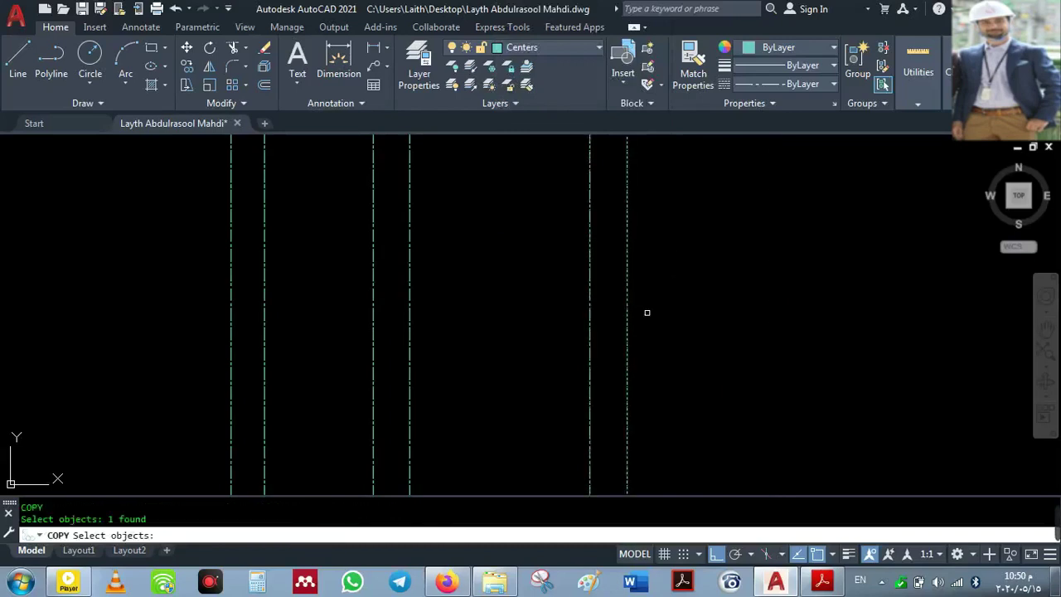
{"action": "key", "text": "Return"}
{"action": "left_click", "coordinate": [648, 314]}
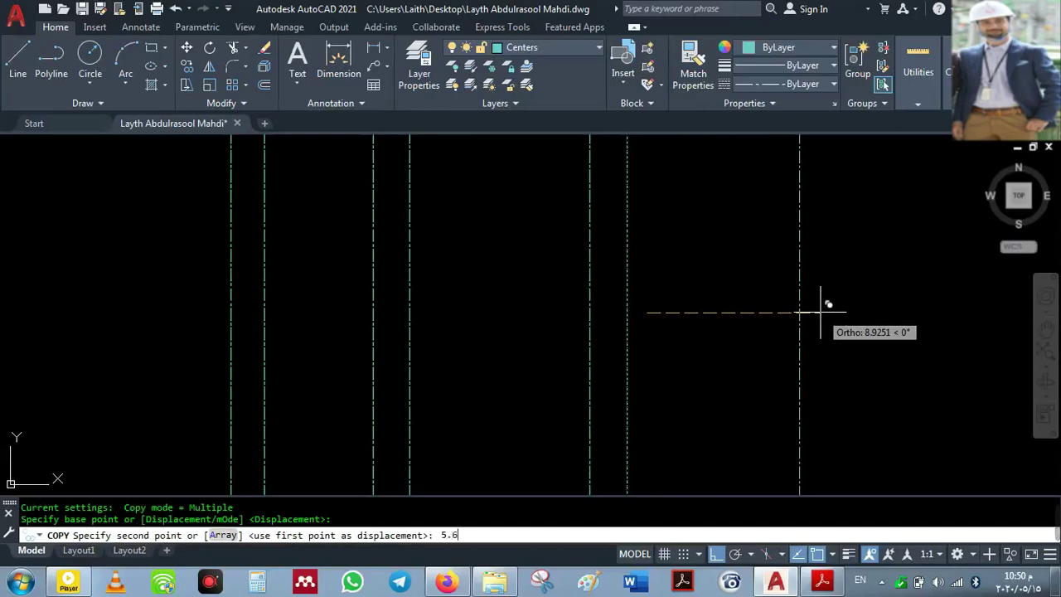
{"action": "type", "text": "5.6"}
{"action": "key", "text": "Return"}
{"action": "key", "text": "Return"}
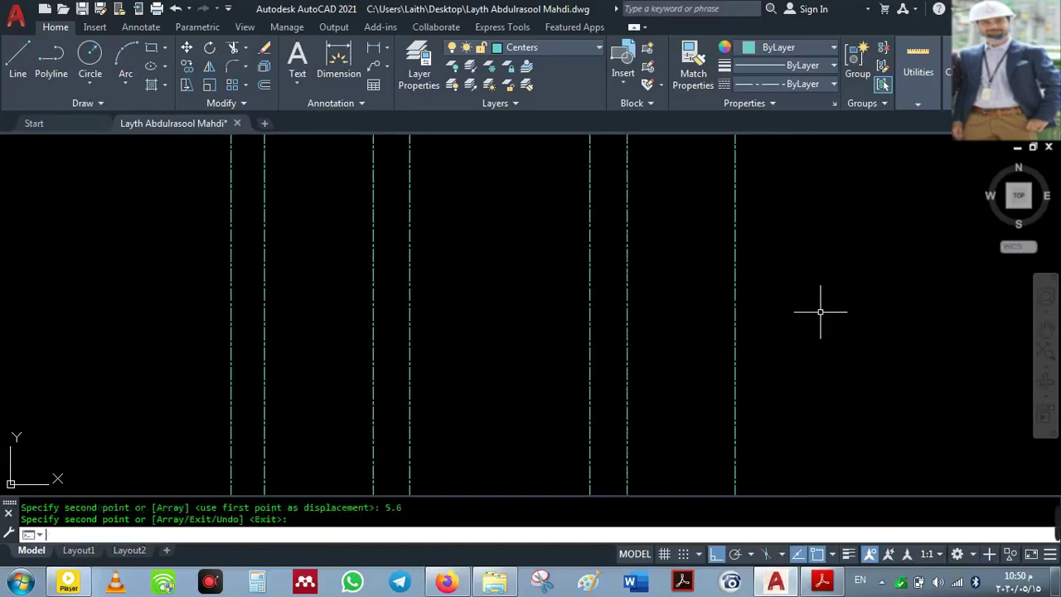
{"action": "key", "text": "Return"}
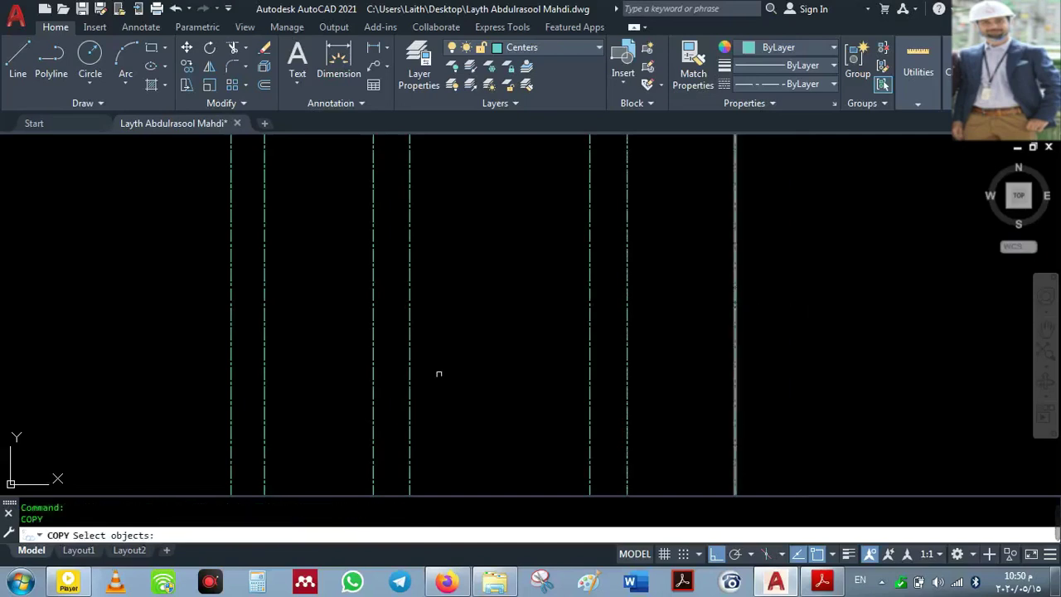
{"action": "left_click", "coordinate": [139, 537]}
{"action": "key", "text": "ctrl+shift+p"}
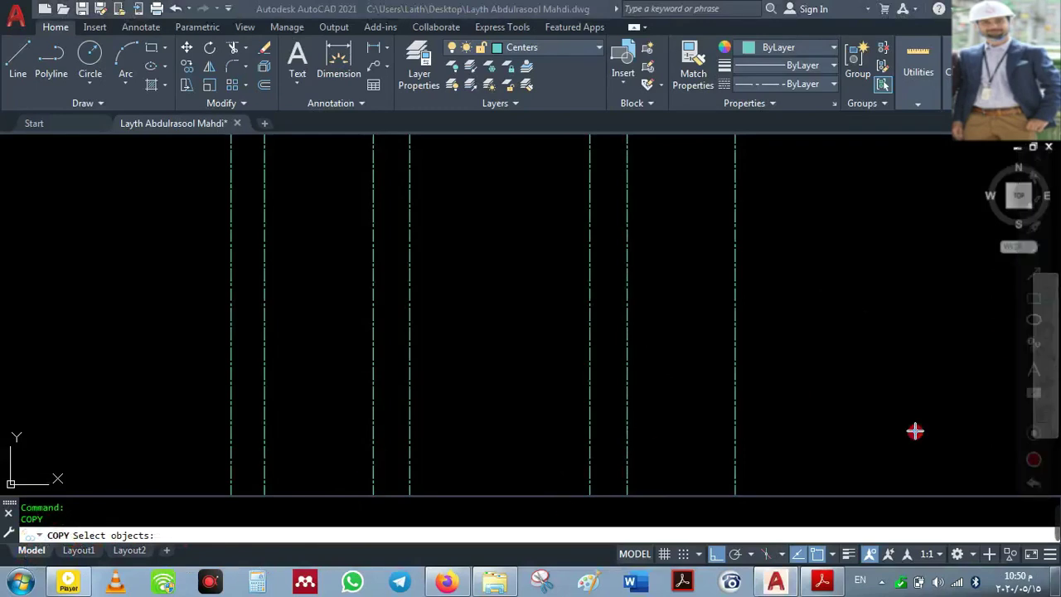
{"action": "left_click", "coordinate": [1033, 298]}
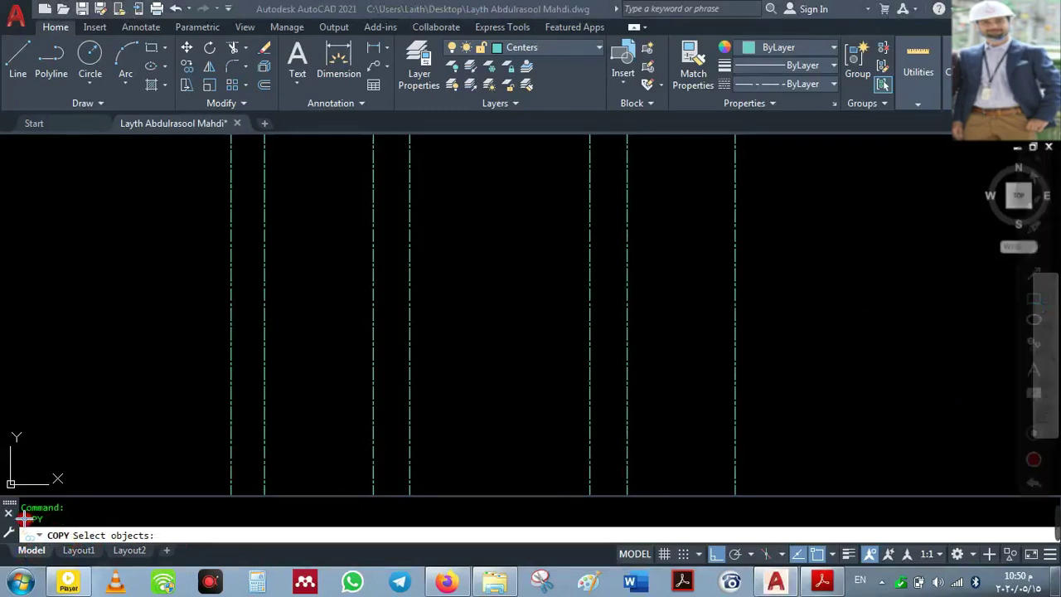
{"action": "left_click_drag", "start_coordinate": [23, 524], "coordinate": [183, 547]}
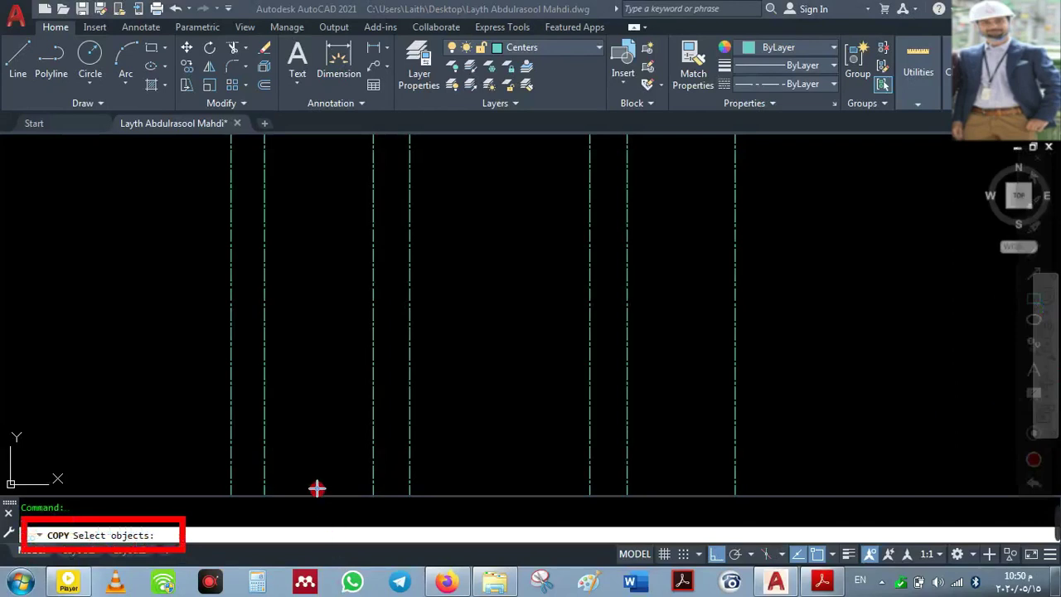
{"action": "key", "text": "Escape"}
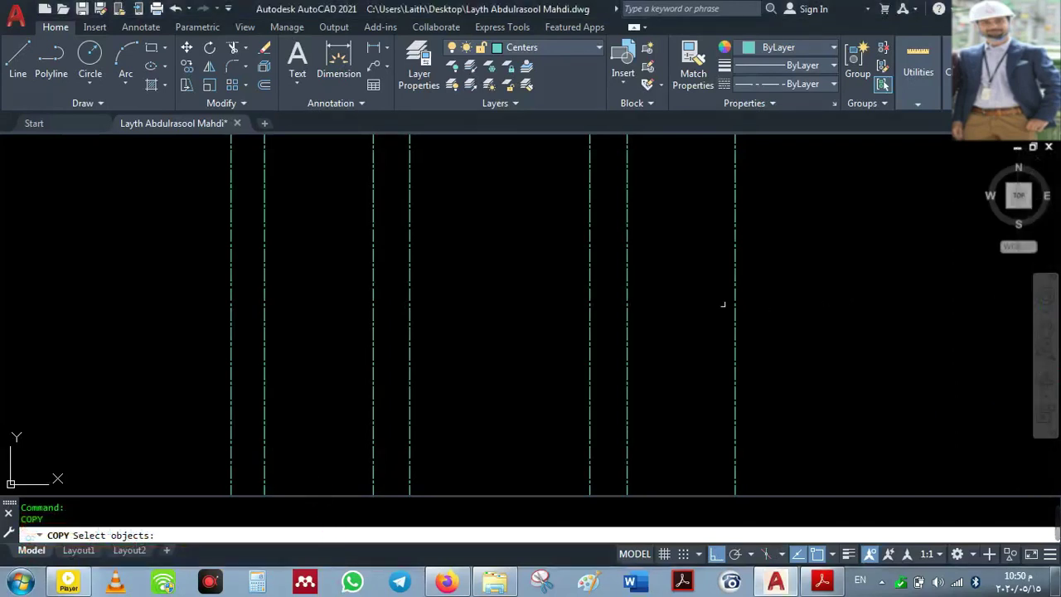
- Copy the seventh vertical axis line 1.73 to the right to form the eighth axis
{"action": "left_click", "coordinate": [734, 304]}
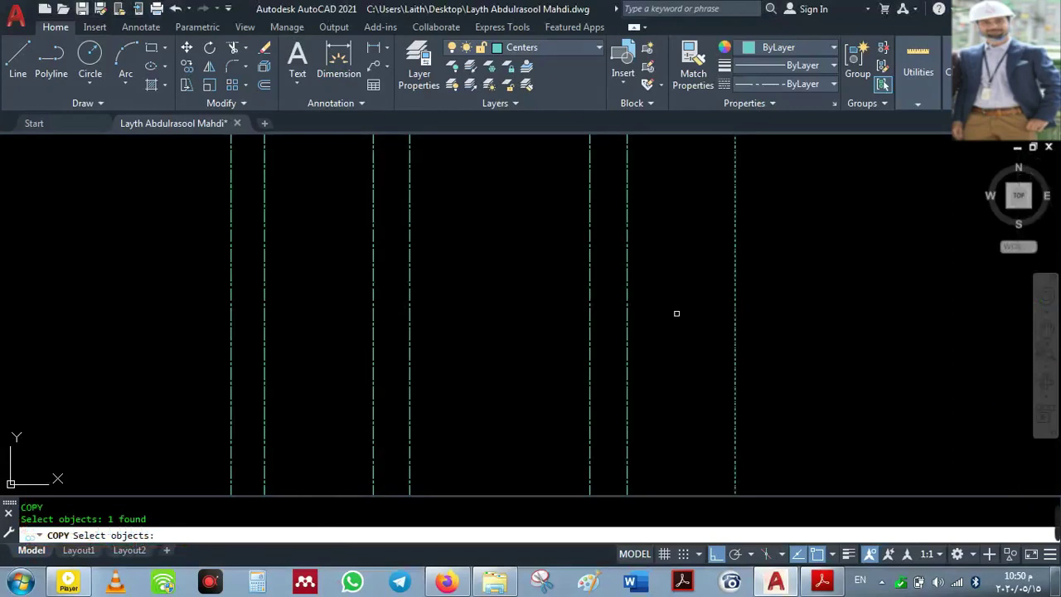
{"action": "key", "text": "Return"}
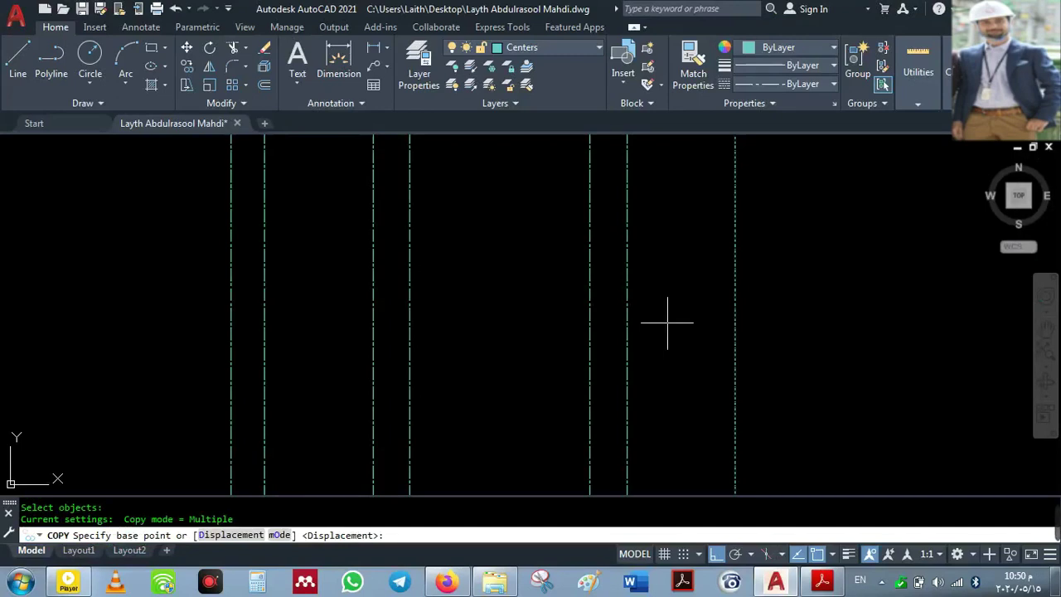
{"action": "left_click", "coordinate": [669, 324]}
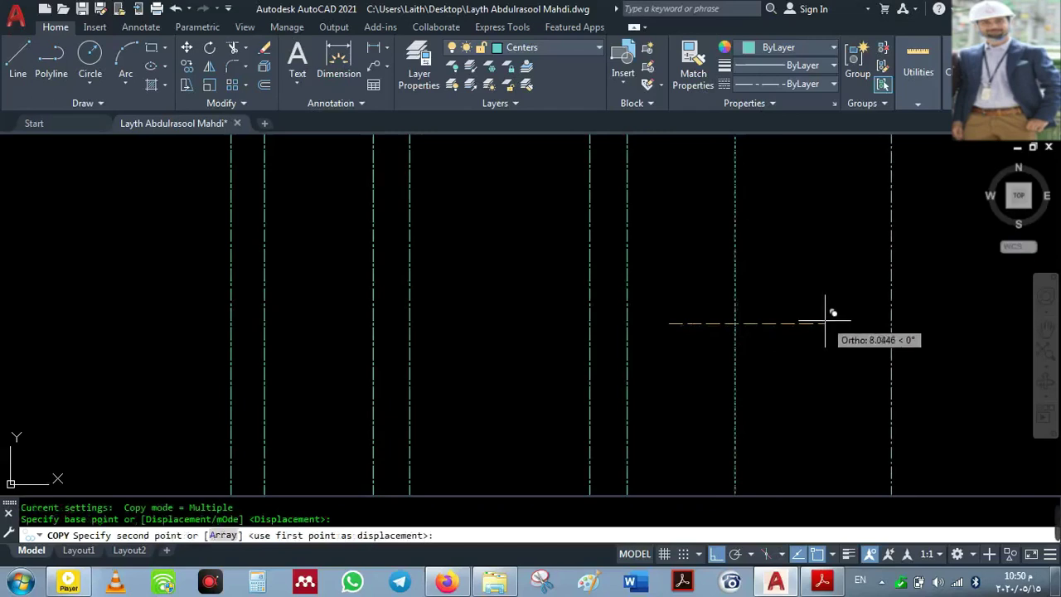
{"action": "type", "text": "1.73"}
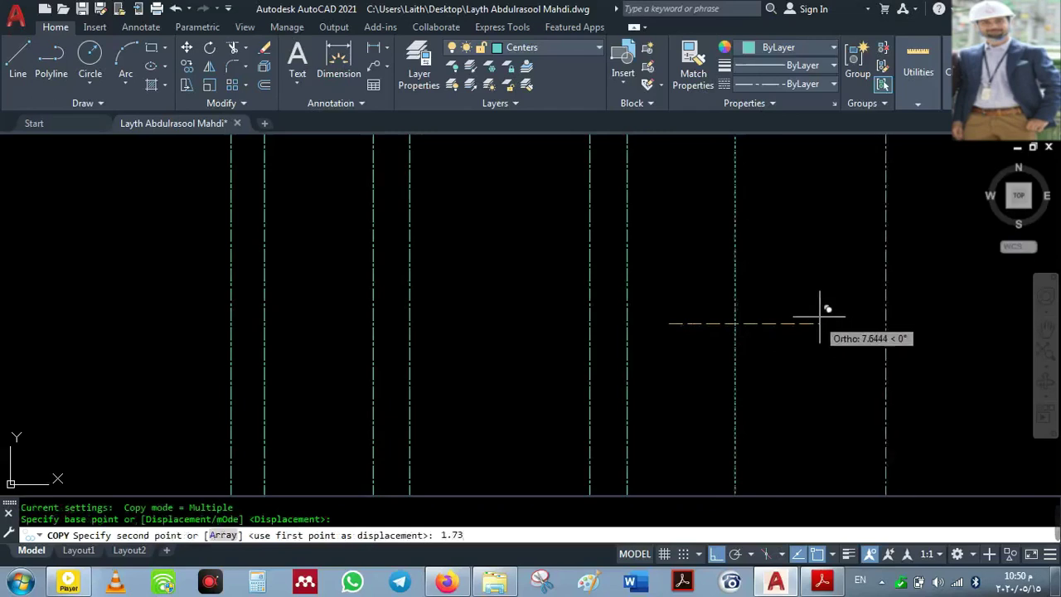
{"action": "key", "text": "Return"}
{"action": "key", "text": "Return"}
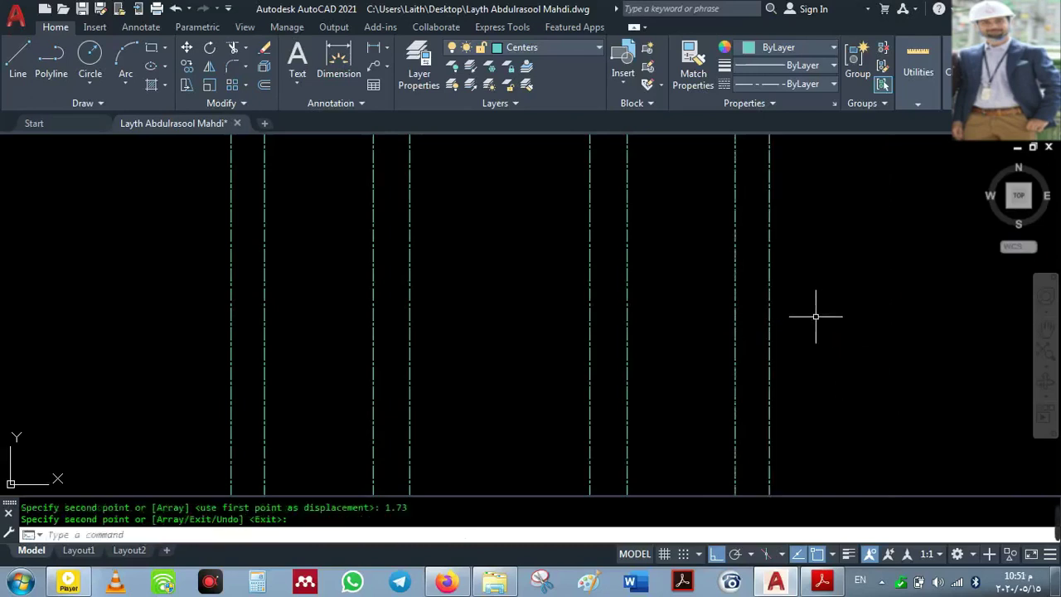
- Review the right-click customization settings for default, edit and command modes in the user preferences, and apply them
{"action": "type", "text": "OP"}
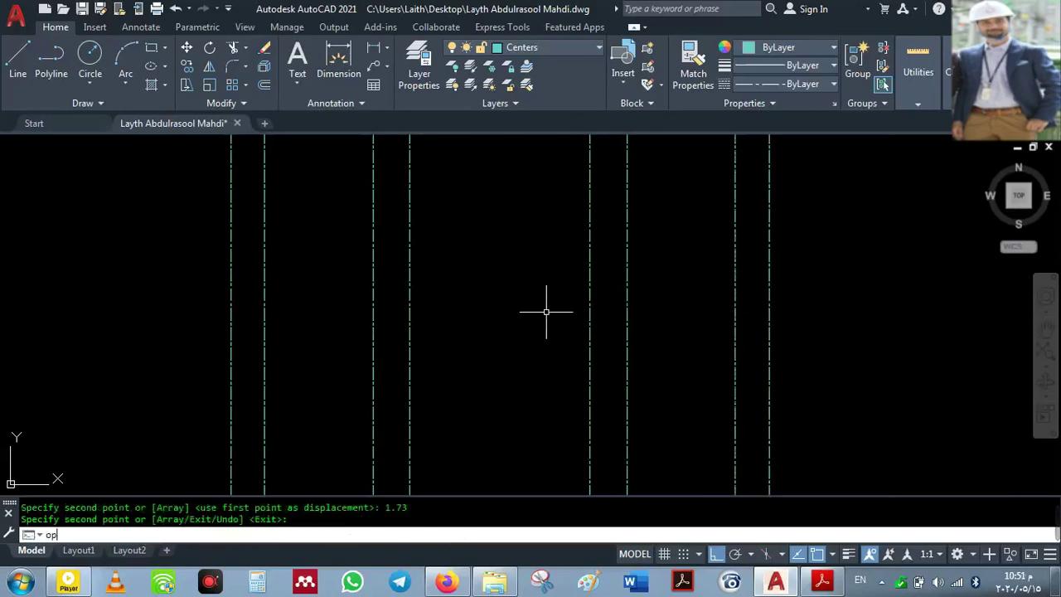
{"action": "key", "text": "Return"}
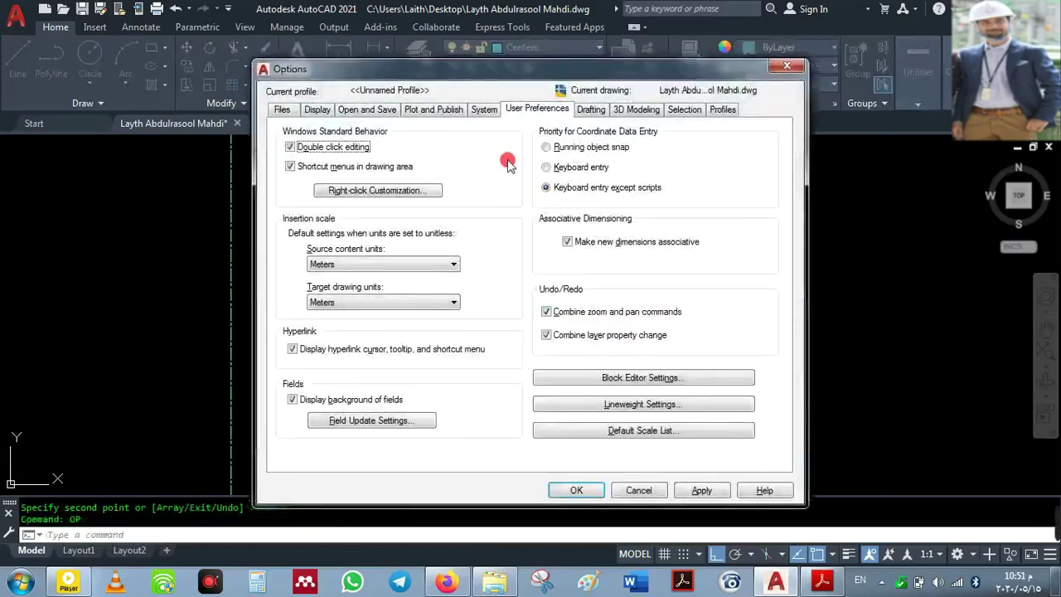
{"action": "left_click", "coordinate": [371, 192]}
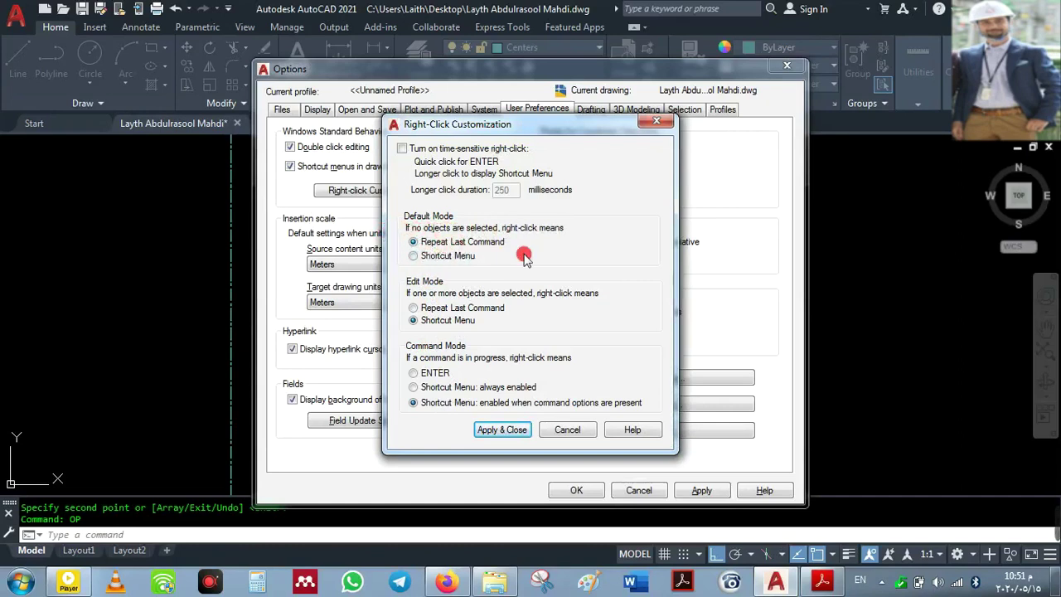
{"action": "mouse_move", "coordinate": [452, 242]}
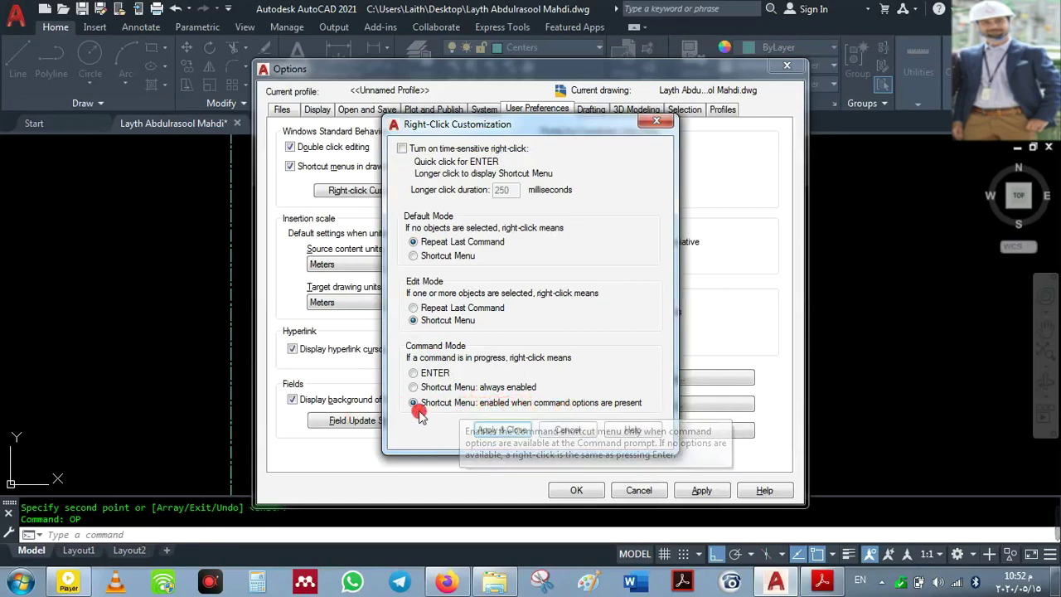
{"action": "left_click", "coordinate": [489, 429]}
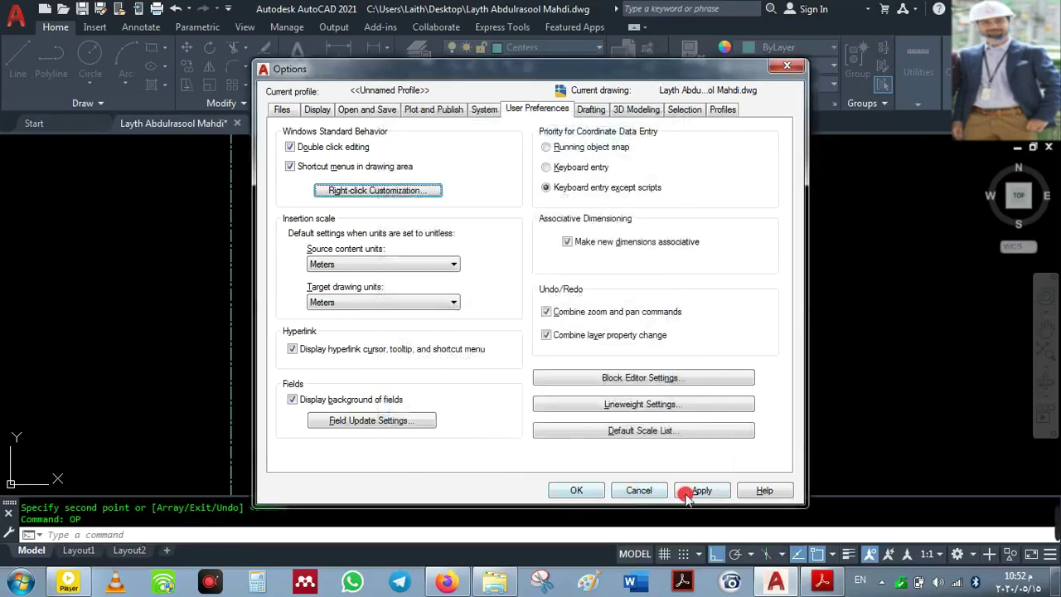
{"action": "left_click", "coordinate": [696, 492]}
{"action": "left_click", "coordinate": [577, 490]}
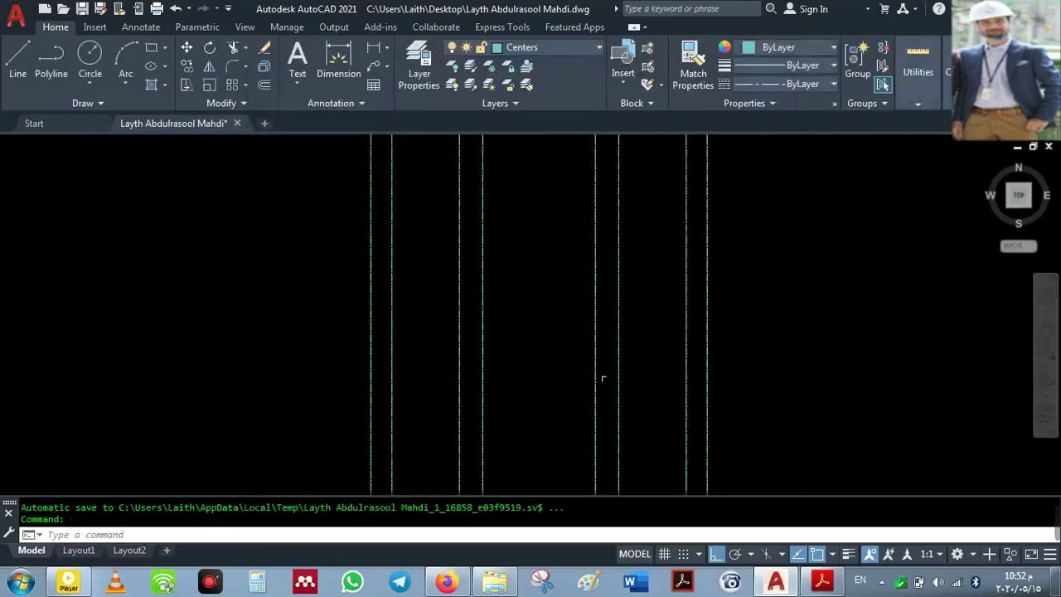
- Place a linear dimension between the first and second vertical axis lines
{"action": "scroll", "coordinate": [241, 332], "scroll_direction": "up", "scroll_amount": 5}
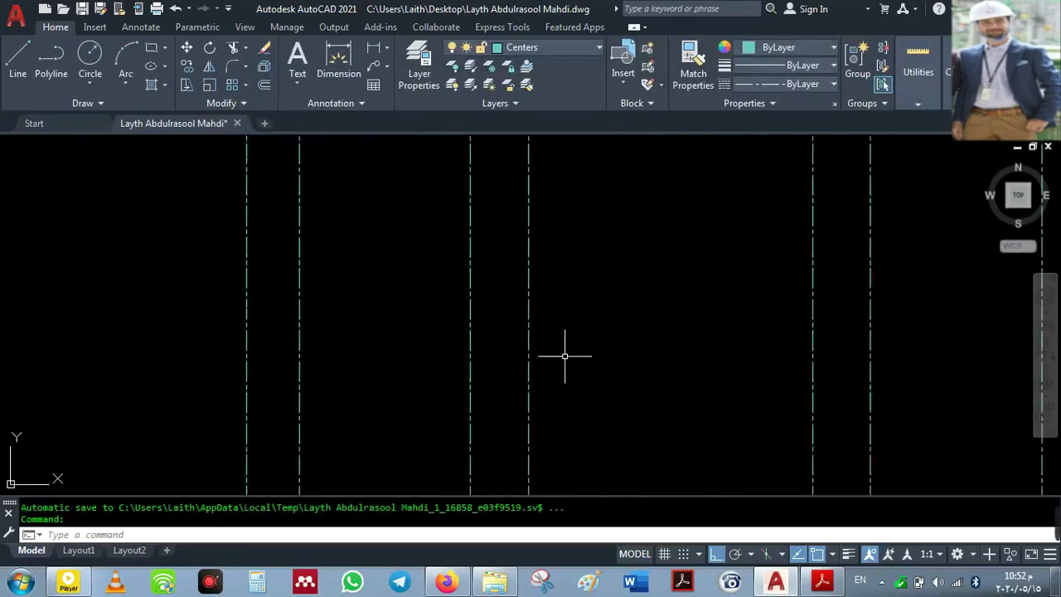
{"action": "left_click", "coordinate": [373, 47]}
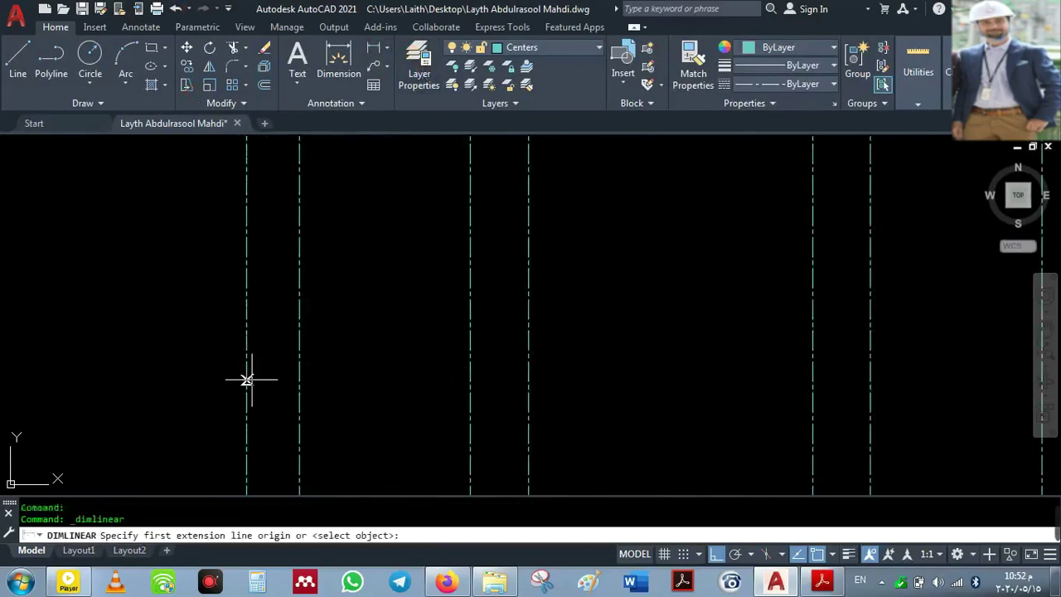
{"action": "scroll", "coordinate": [248, 390], "scroll_direction": "down", "scroll_amount": 2}
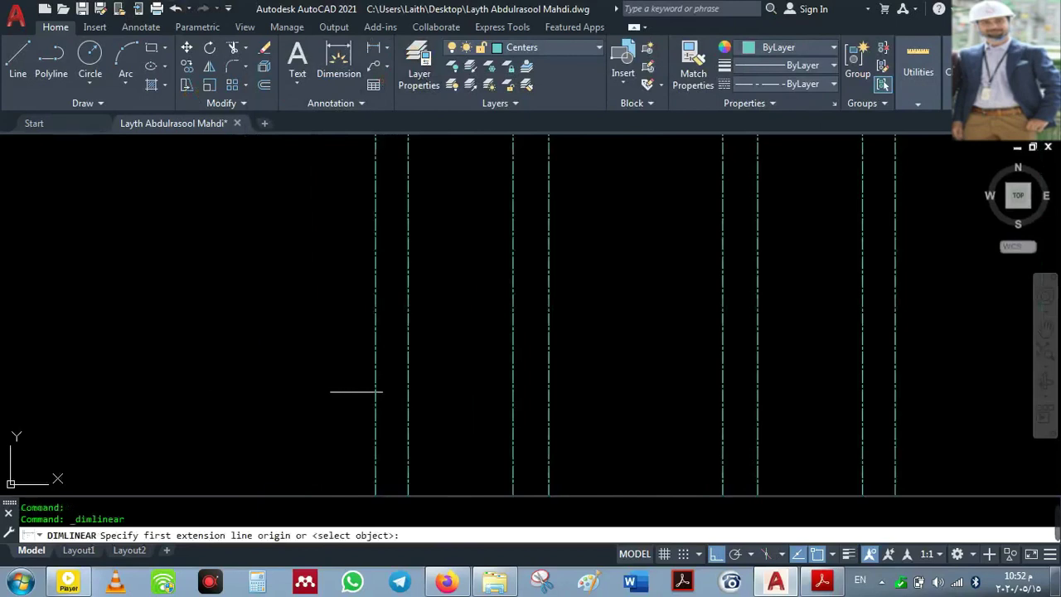
{"action": "left_click", "coordinate": [376, 390]}
{"action": "left_click", "coordinate": [407, 390]}
{"action": "scroll", "coordinate": [407, 389], "scroll_direction": "up", "scroll_amount": 5}
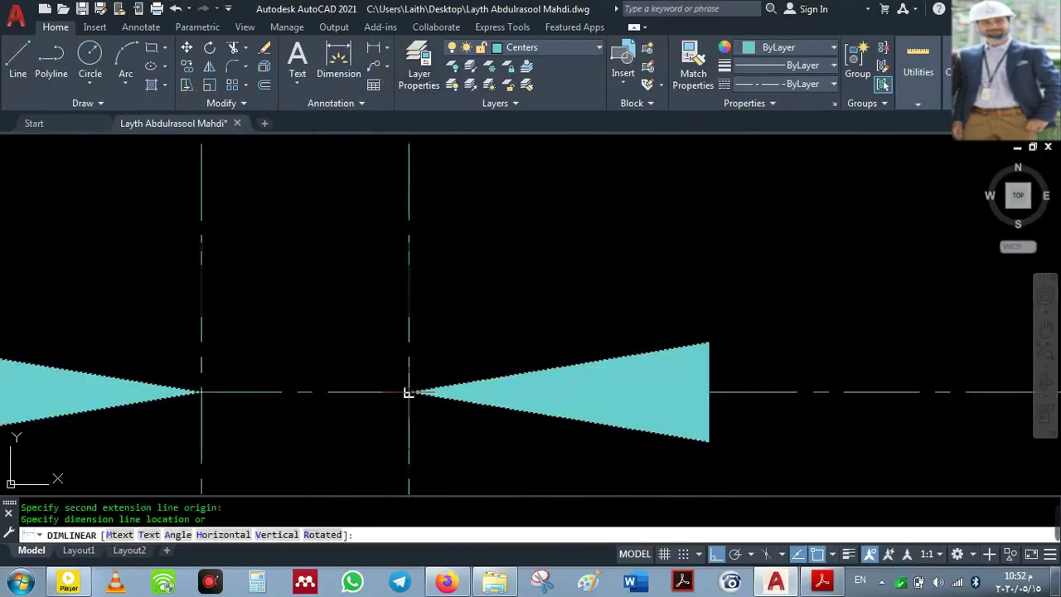
{"action": "scroll", "coordinate": [379, 391], "scroll_direction": "down", "scroll_amount": 5}
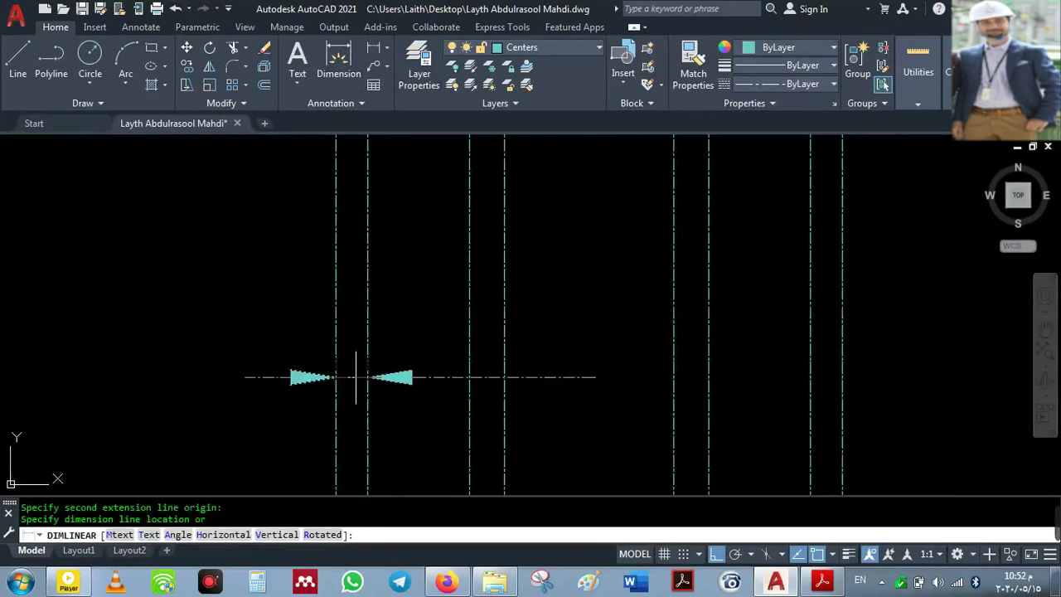
{"action": "left_click", "coordinate": [337, 364]}
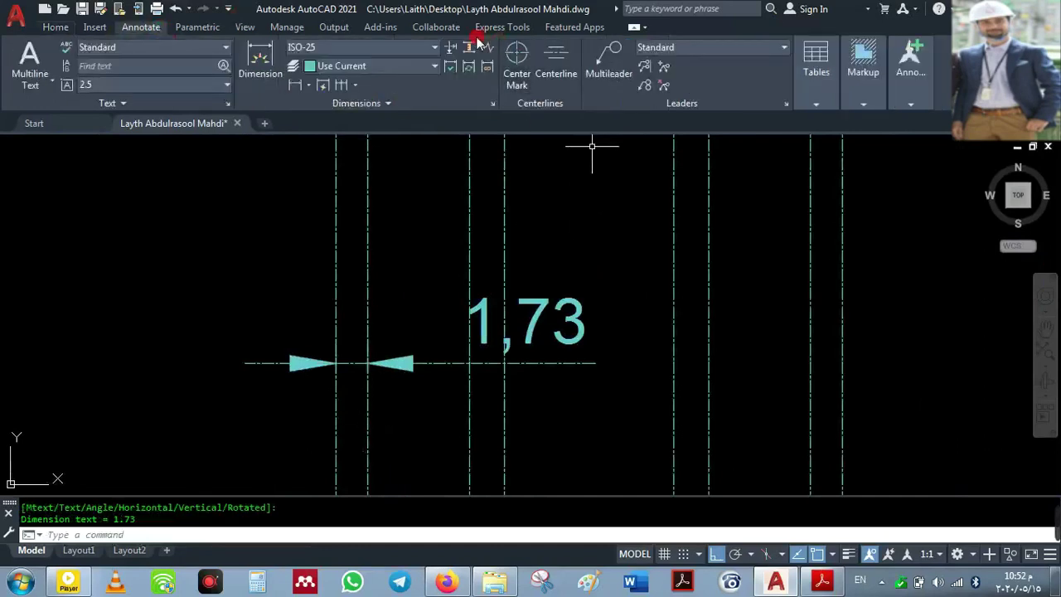
{"action": "left_click", "coordinate": [341, 84]}
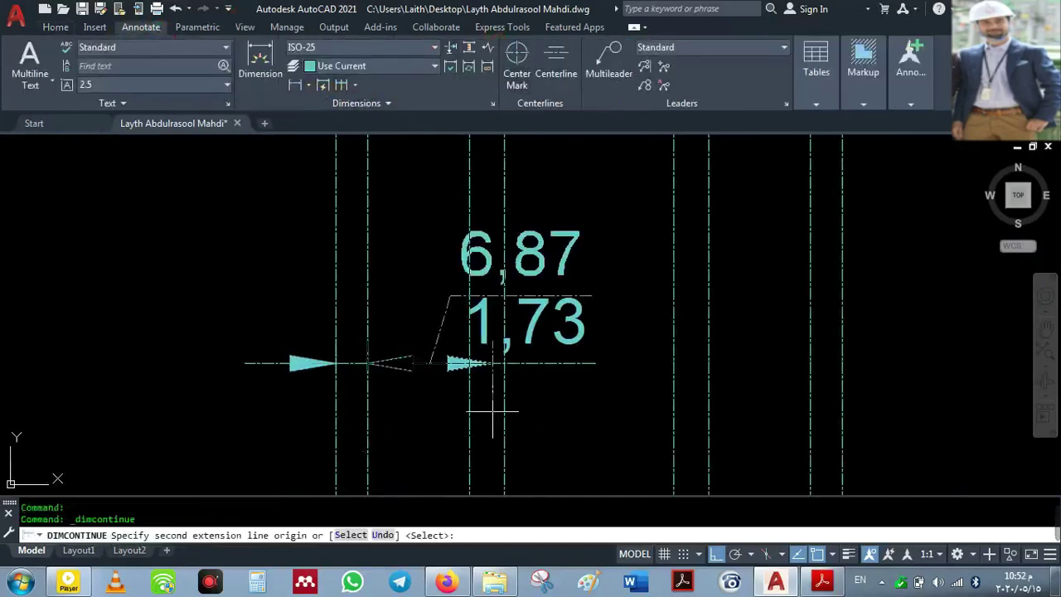
{"action": "right_click", "coordinate": [441, 402]}
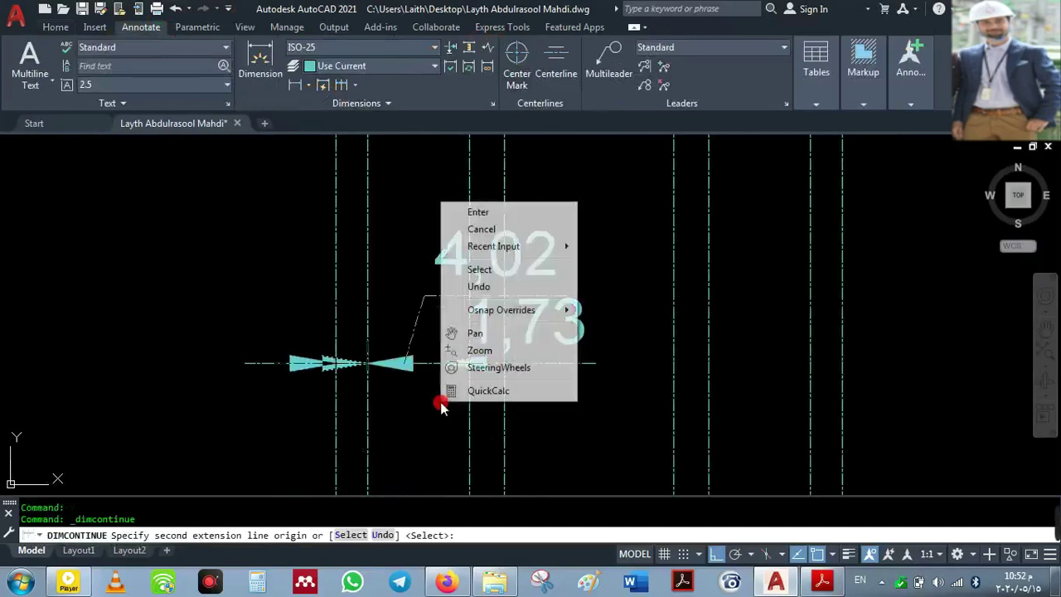
{"action": "left_click", "coordinate": [480, 269]}
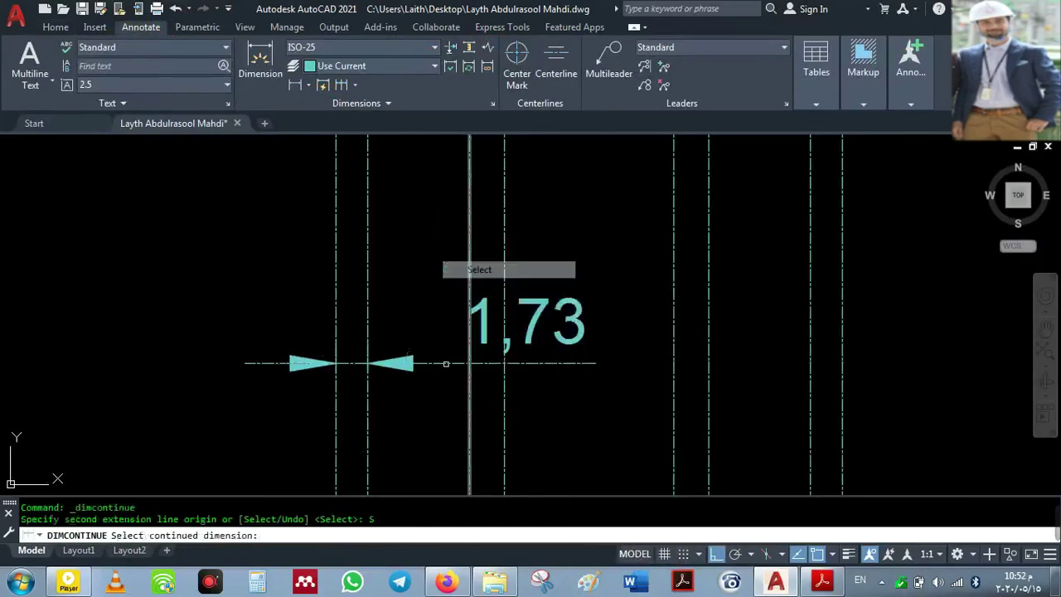
{"action": "left_click", "coordinate": [435, 372]}
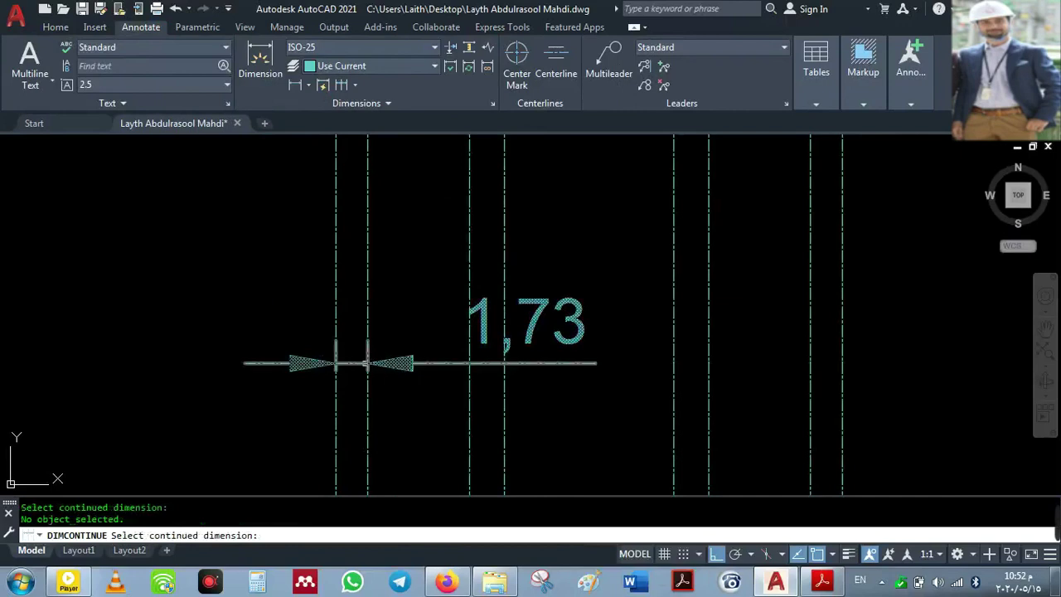
{"action": "left_click", "coordinate": [366, 359]}
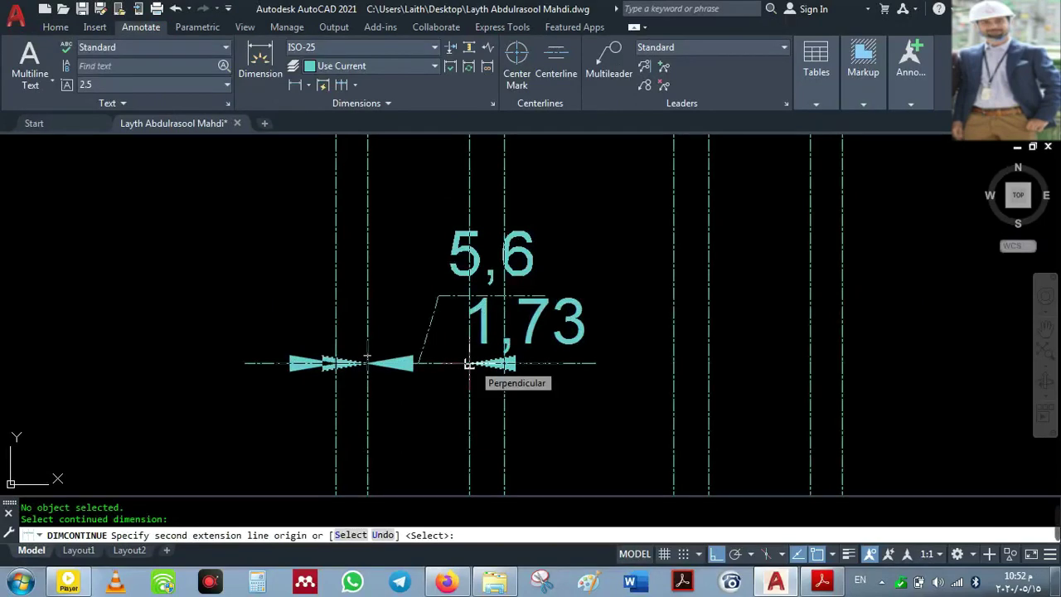
{"action": "key", "text": "Escape"}
- Place a linear dimension between the second and third vertical axis lines, just below the first dimension
{"action": "scroll", "coordinate": [403, 360], "scroll_direction": "down", "scroll_amount": 2}
{"action": "middle_click_drag", "start_coordinate": [403, 359], "coordinate": [289, 340]}
{"action": "scroll", "coordinate": [274, 346], "scroll_direction": "up", "scroll_amount": 4}
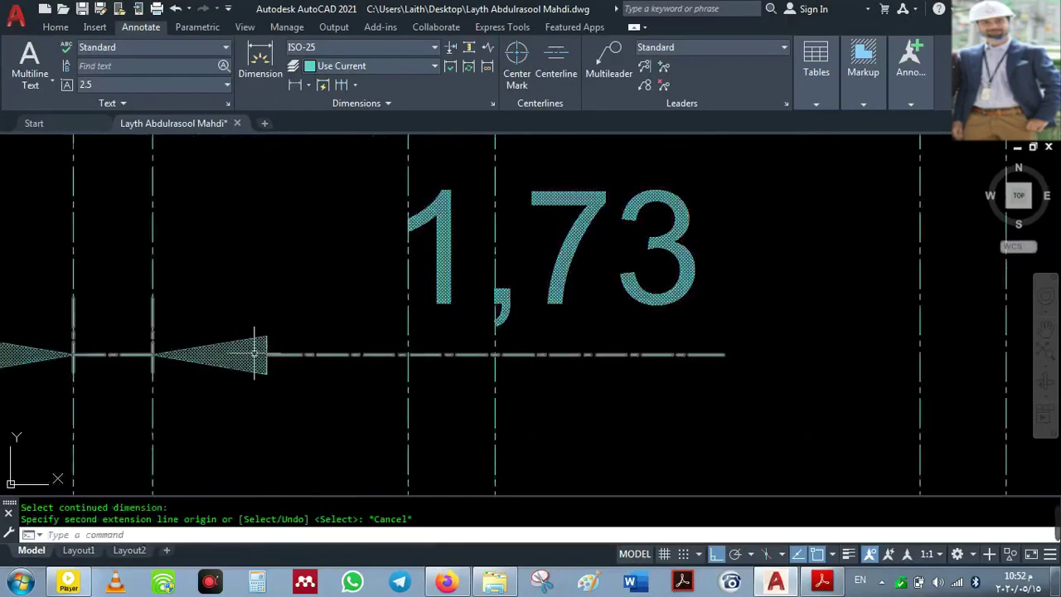
{"action": "scroll", "coordinate": [535, 305], "scroll_direction": "down", "scroll_amount": 5}
{"action": "scroll", "coordinate": [514, 308], "scroll_direction": "up", "scroll_amount": 4}
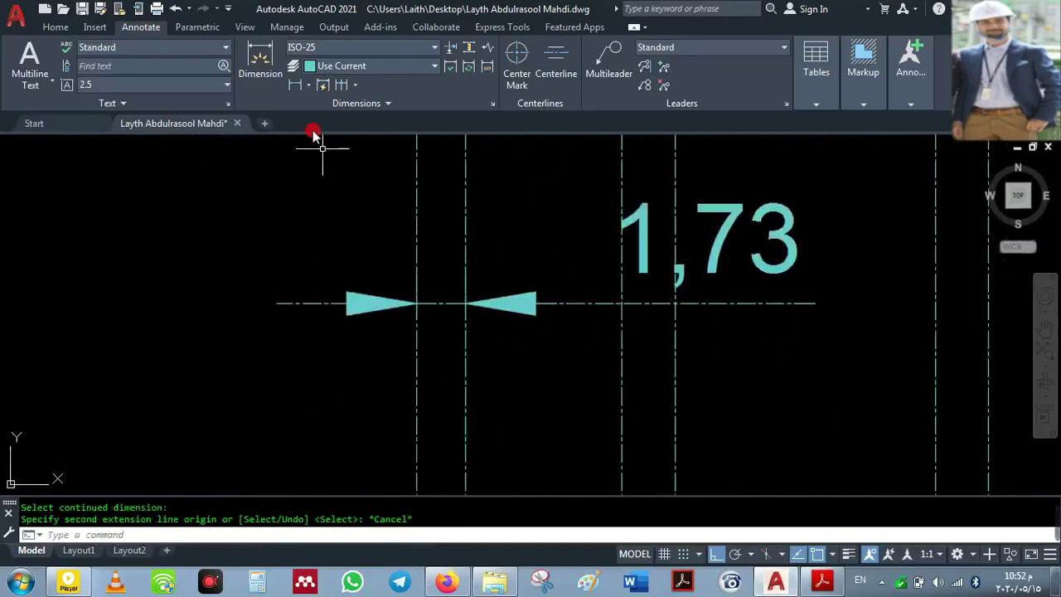
{"action": "left_click", "coordinate": [294, 84]}
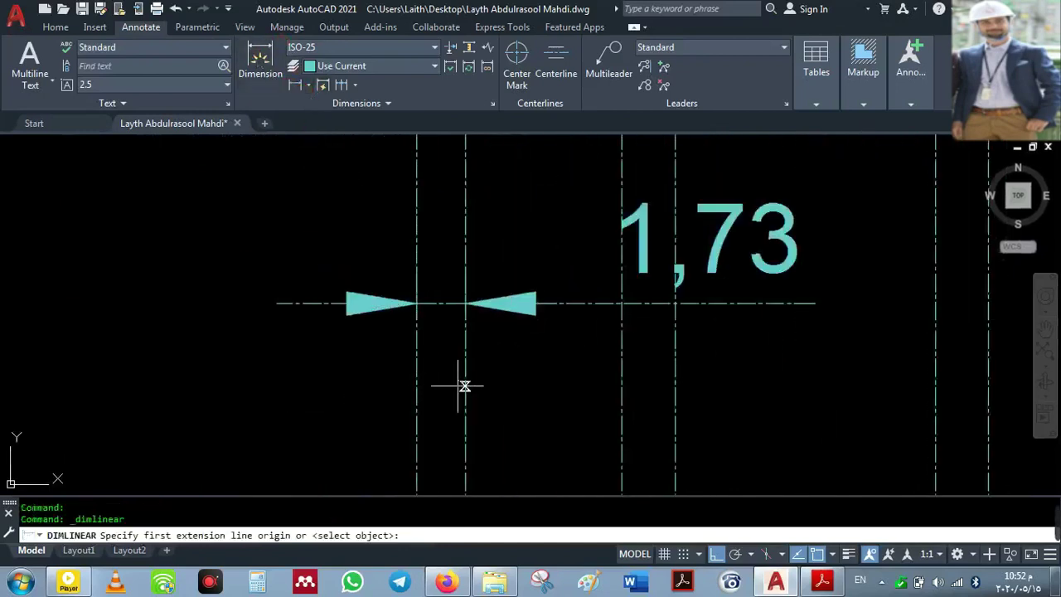
{"action": "left_click", "coordinate": [466, 385]}
{"action": "left_click", "coordinate": [621, 384]}
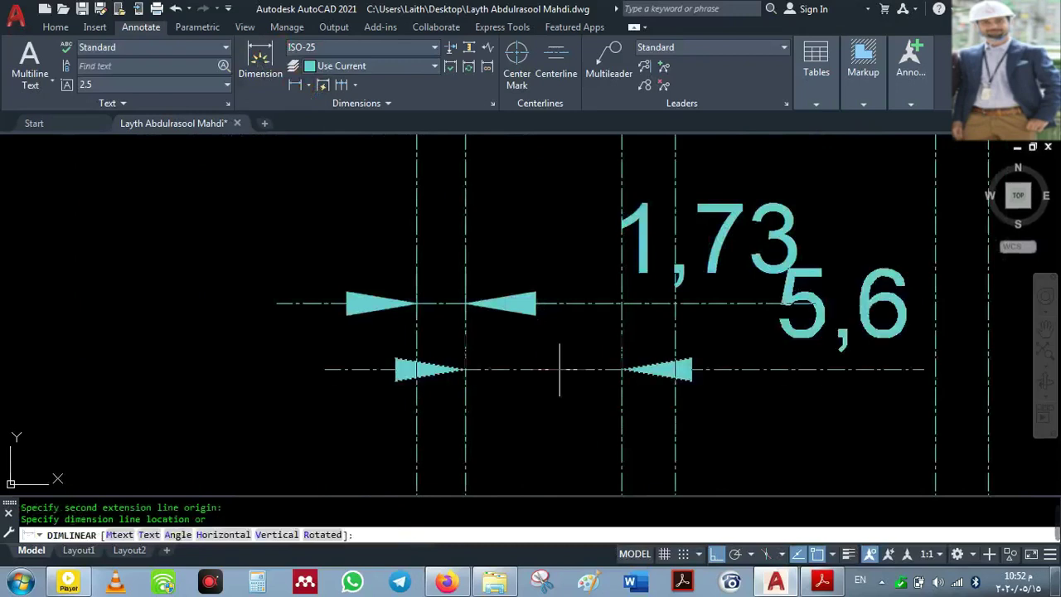
{"action": "left_click", "coordinate": [559, 369]}
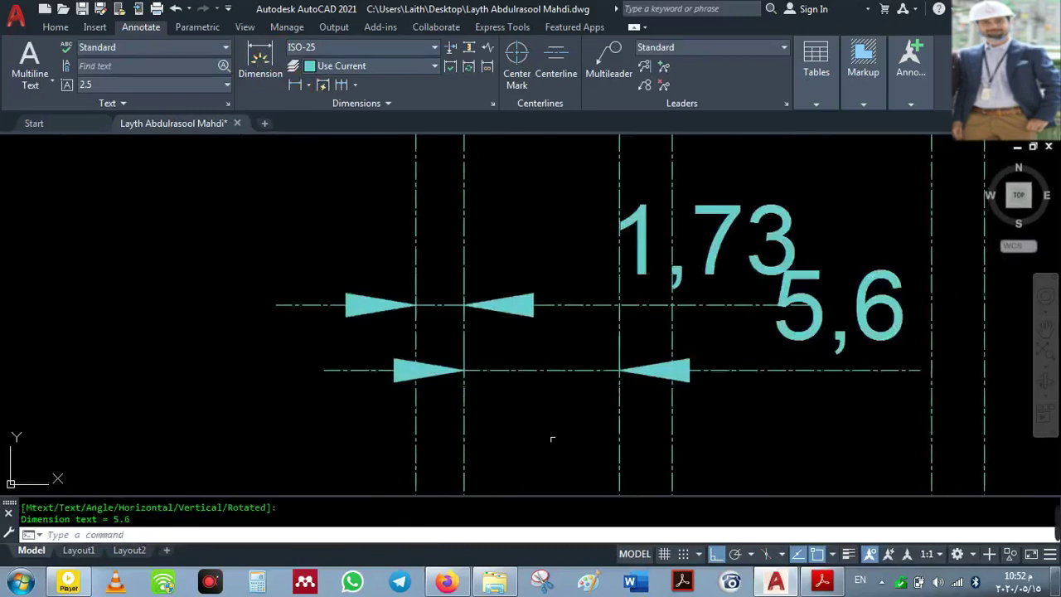
- Place a linear dimension between the third and fourth vertical axis lines, below the existing dimensions
{"action": "middle_click_drag", "start_coordinate": [550, 433], "coordinate": [409, 393]}
{"action": "key", "text": "Return"}
{"action": "left_click", "coordinate": [367, 361]}
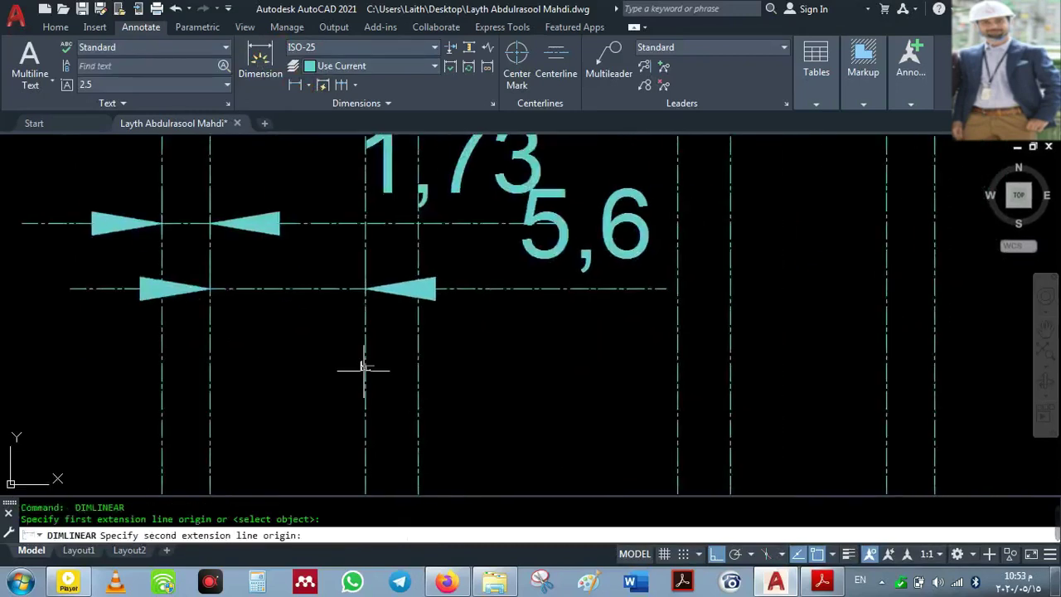
{"action": "key", "text": "Escape"}
{"action": "key", "text": "Return"}
{"action": "left_click", "coordinate": [365, 368]}
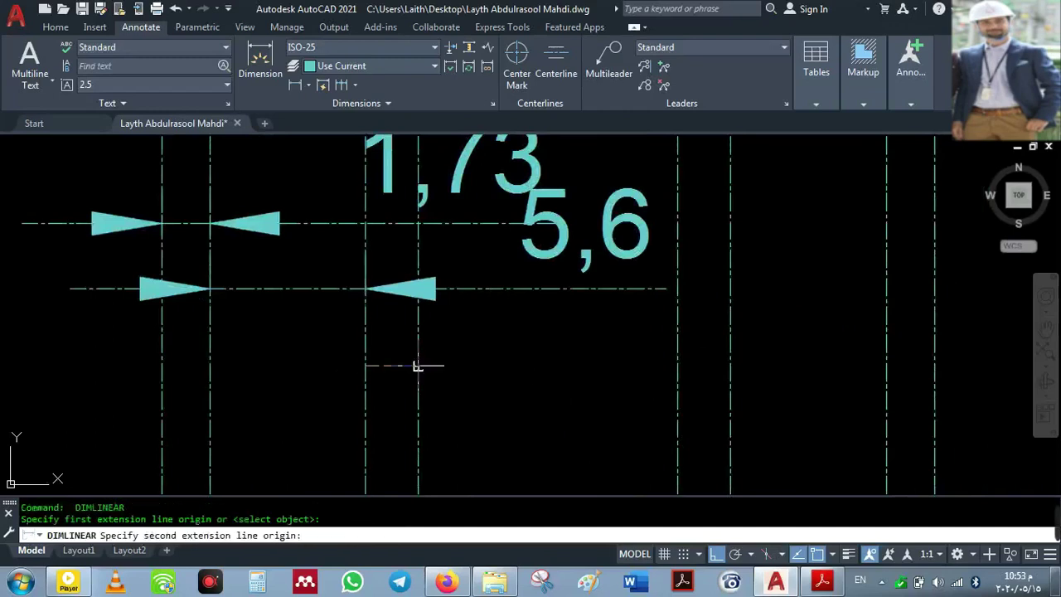
{"action": "left_click", "coordinate": [418, 363]}
{"action": "left_click", "coordinate": [531, 387]}
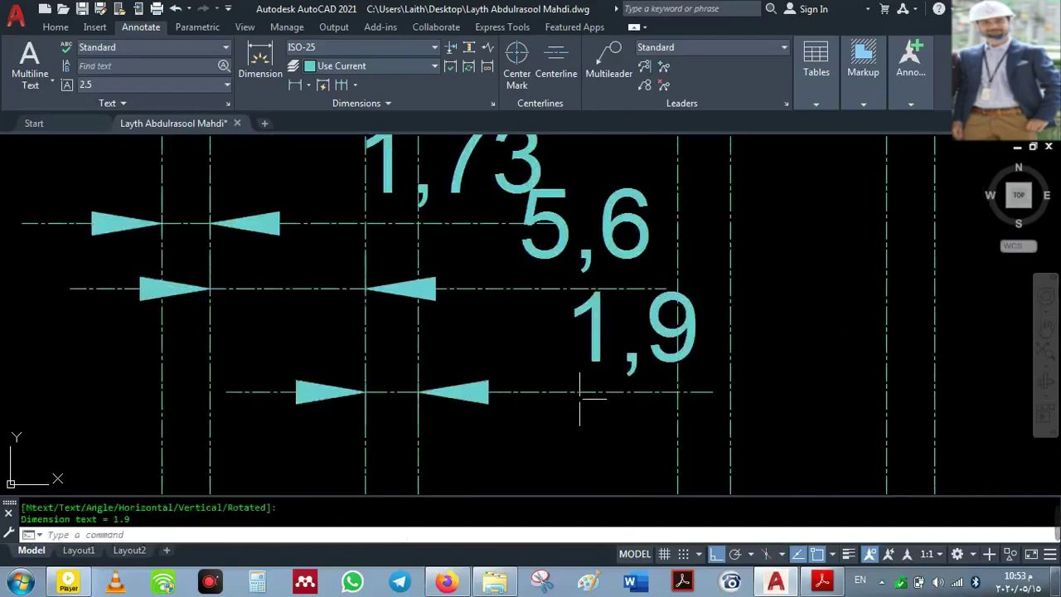
- Place a linear dimension between the fifth and sixth vertical axis lines
{"action": "middle_click_drag", "start_coordinate": [620, 438], "coordinate": [225, 340]}
{"action": "scroll", "coordinate": [225, 340], "scroll_direction": "down", "scroll_amount": 2}
{"action": "key", "text": "Return"}
{"action": "left_click", "coordinate": [262, 342]}
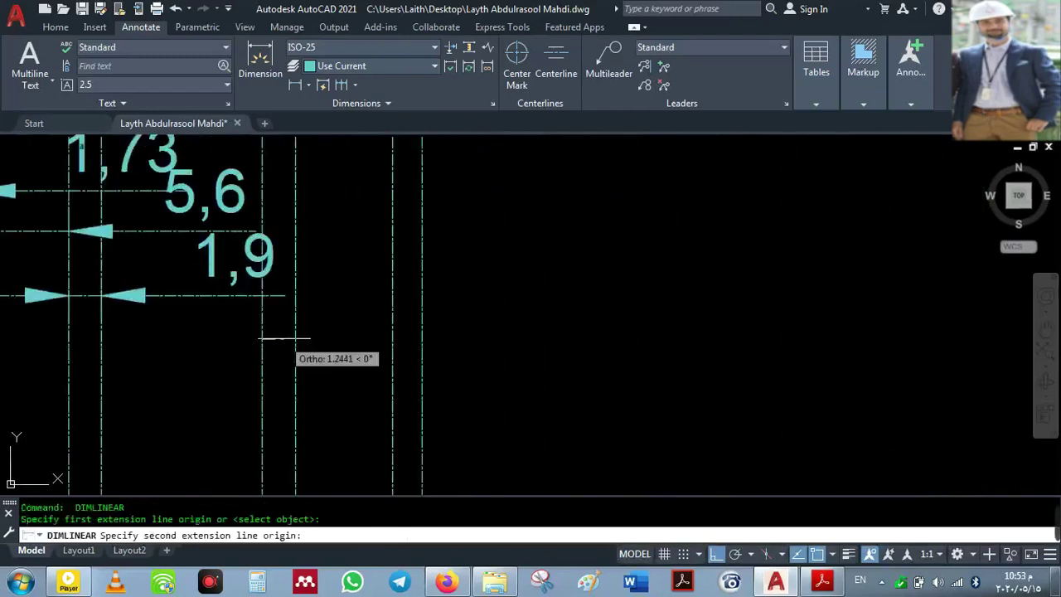
{"action": "left_click", "coordinate": [295, 340]}
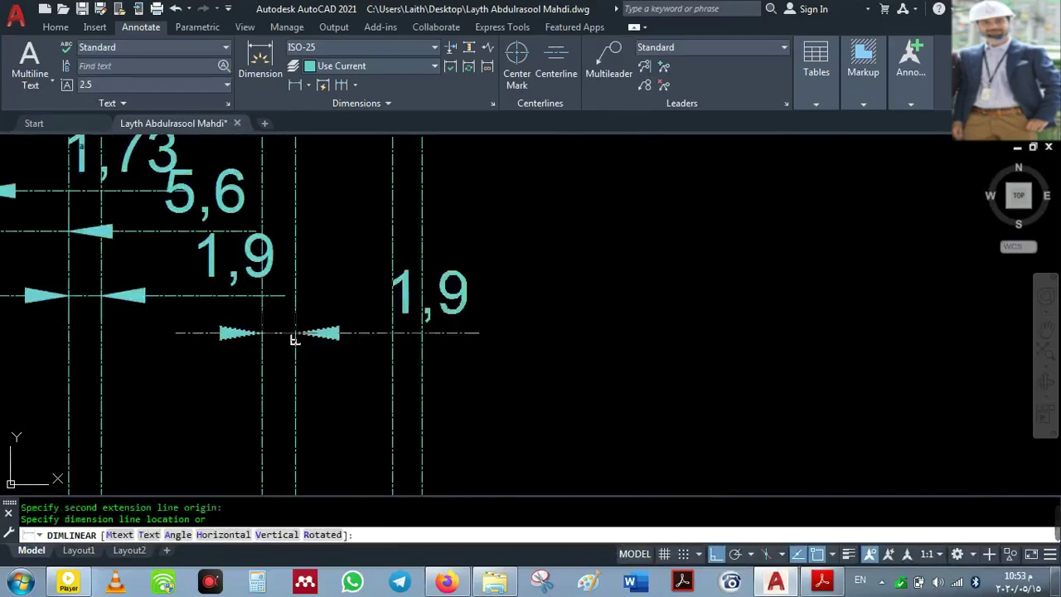
{"action": "left_click", "coordinate": [286, 339]}
- Place a linear dimension across the wide middle bay between the fourth and fifth vertical axis lines
{"action": "key", "text": "Return"}
{"action": "left_click", "coordinate": [101, 390]}
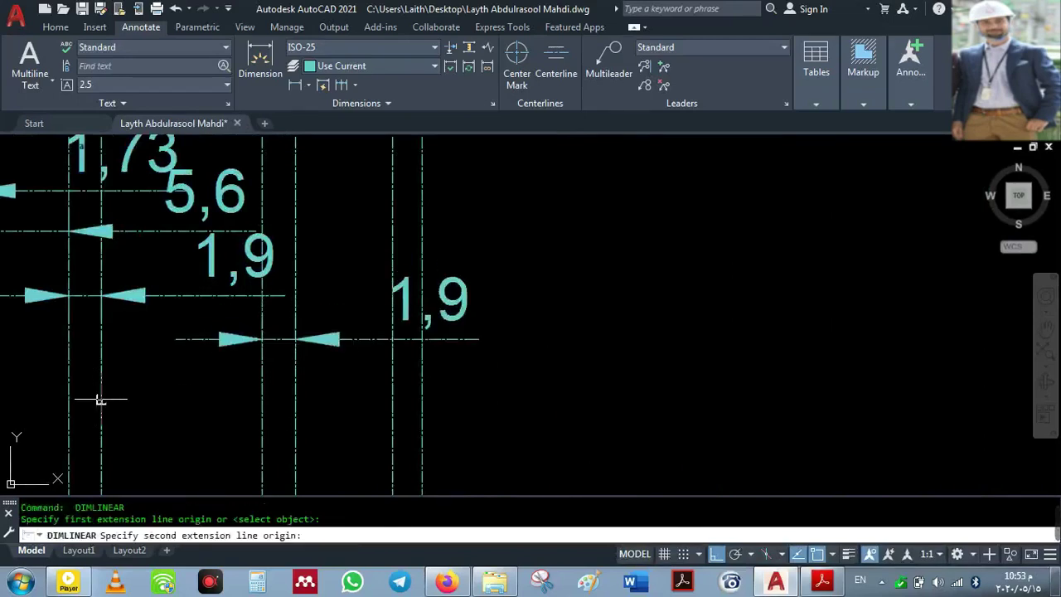
{"action": "left_click", "coordinate": [262, 408]}
{"action": "left_click", "coordinate": [209, 433]}
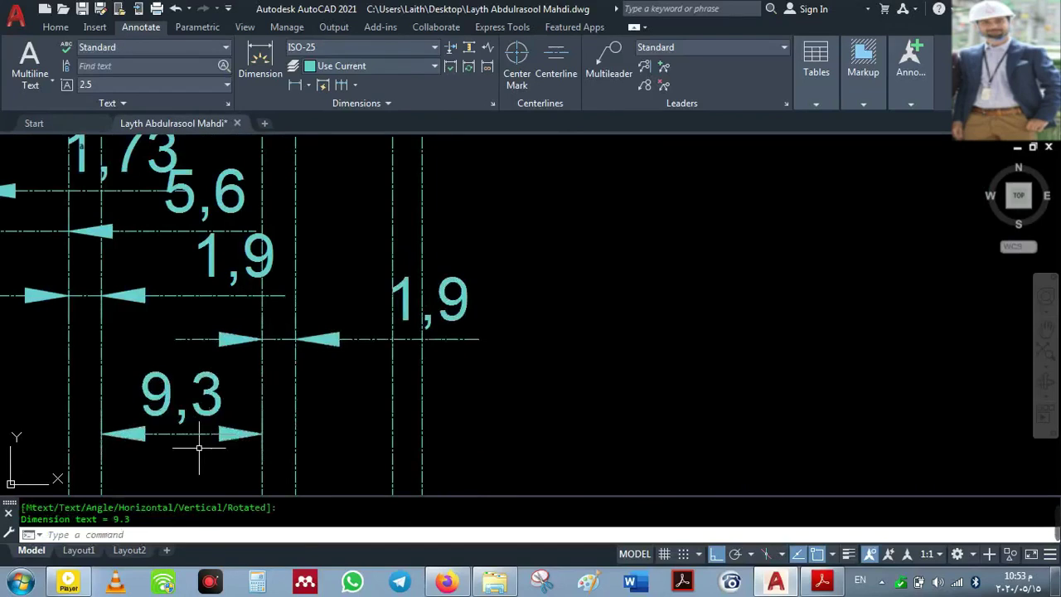
- Place a linear dimension between the sixth and seventh vertical axis lines
{"action": "key", "text": "Return"}
{"action": "left_click", "coordinate": [295, 403]}
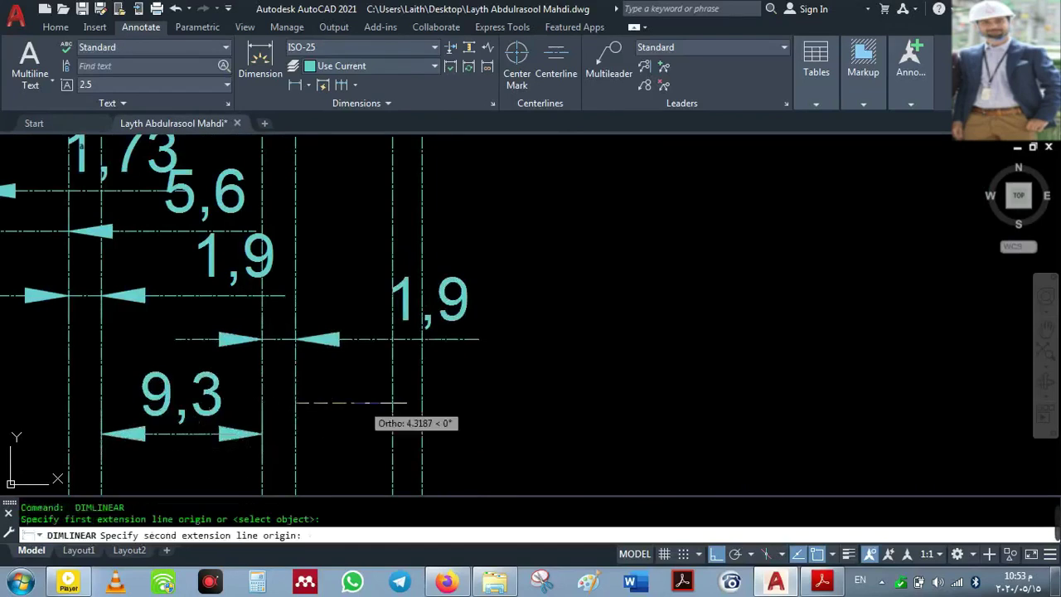
{"action": "left_click", "coordinate": [392, 403]}
{"action": "left_click", "coordinate": [398, 438]}
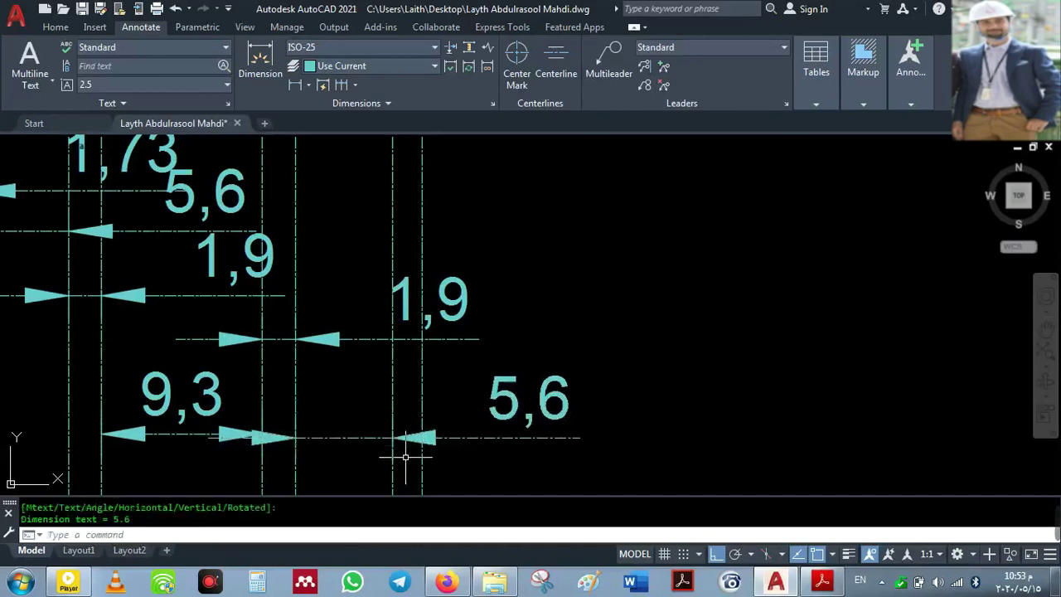
- Place a linear dimension between the seventh and eighth vertical axis lines
{"action": "key", "text": "Return"}
{"action": "left_click", "coordinate": [392, 460]}
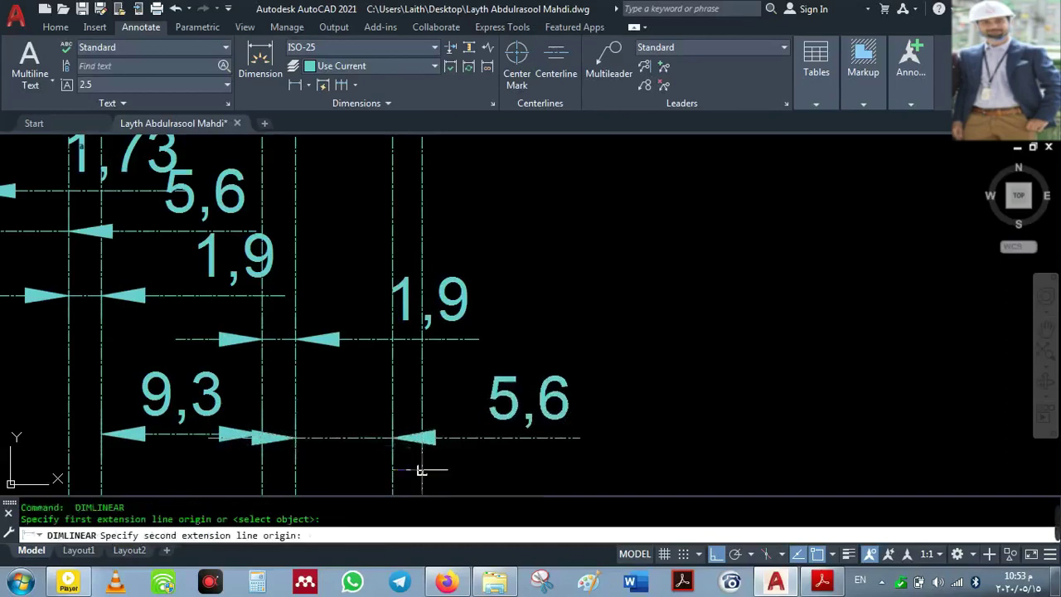
{"action": "left_click", "coordinate": [422, 464]}
{"action": "middle_click_drag", "start_coordinate": [483, 456], "coordinate": [497, 363]}
{"action": "left_click", "coordinate": [498, 464]}
{"action": "scroll", "coordinate": [492, 390], "scroll_direction": "down", "scroll_amount": 2}
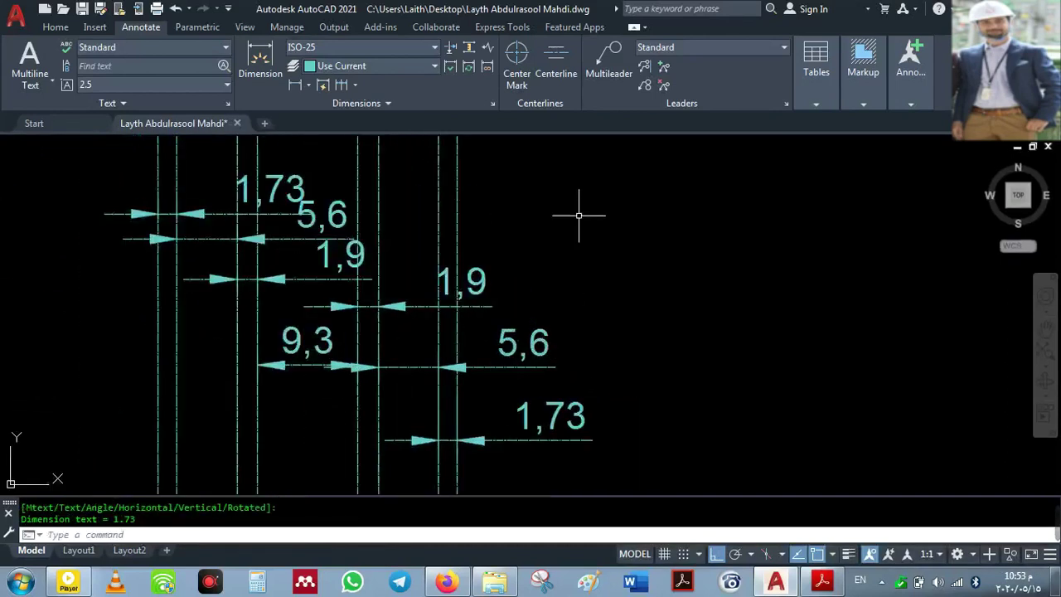
- Erase all the check dimensions between the vertical axes, keeping only the axis lines
{"action": "left_click", "coordinate": [580, 213]}
{"action": "left_click", "coordinate": [402, 439]}
{"action": "key", "text": "Delete"}
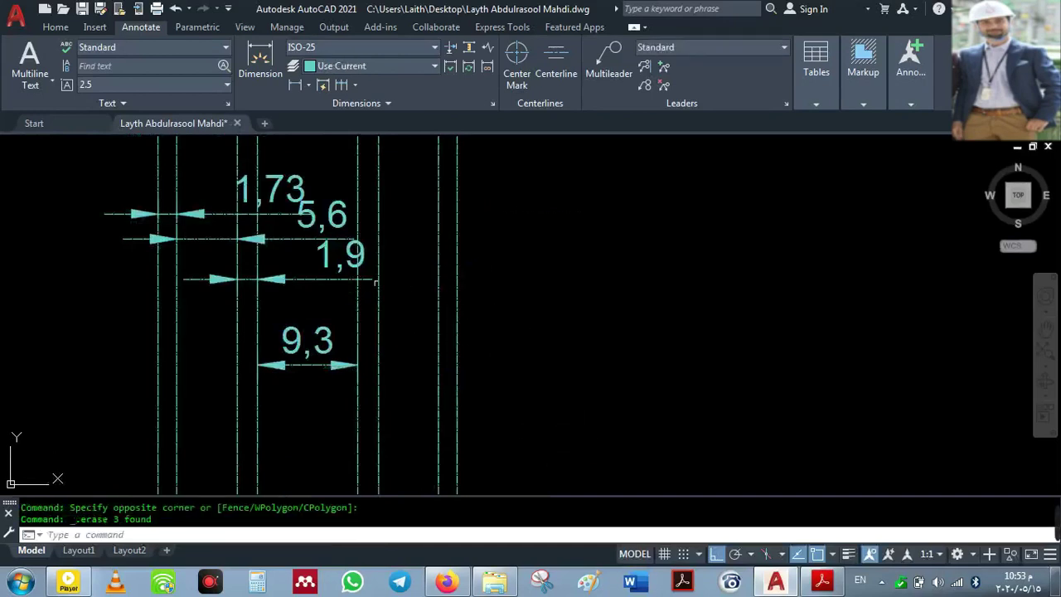
{"action": "left_click", "coordinate": [332, 158]}
{"action": "left_click", "coordinate": [298, 378]}
{"action": "key", "text": "Delete"}
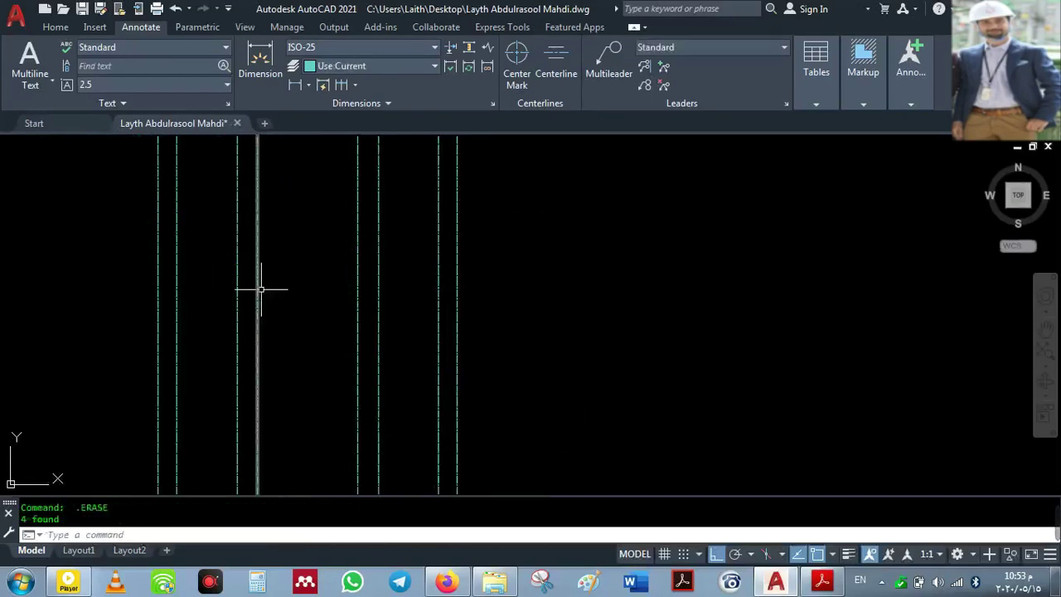
{"action": "scroll", "coordinate": [290, 389], "scroll_direction": "down", "scroll_amount": 5}
{"action": "scroll", "coordinate": [300, 372], "scroll_direction": "up", "scroll_amount": 3}
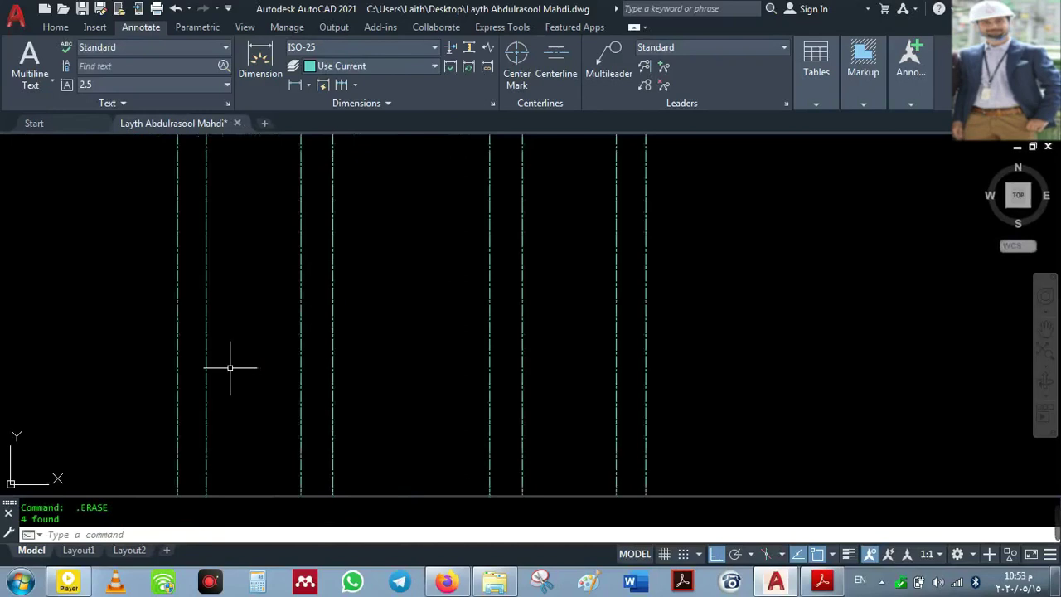
{"action": "left_click", "coordinate": [55, 26]}
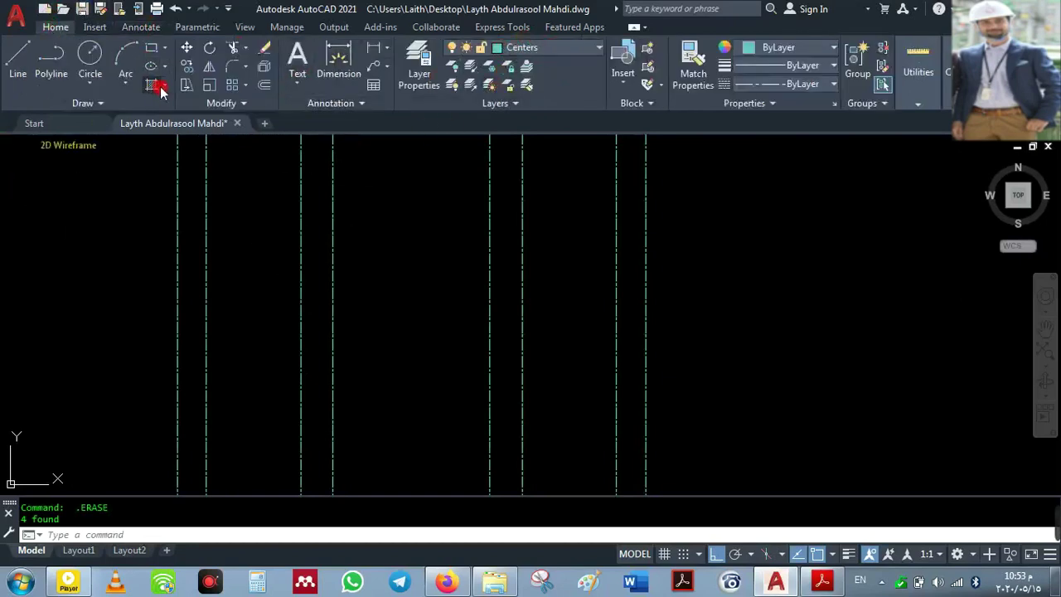
- Draw a horizontal construction line through point 0,0 on the Centers layer
{"action": "left_click", "coordinate": [83, 103]}
{"action": "left_click", "coordinate": [53, 119]}
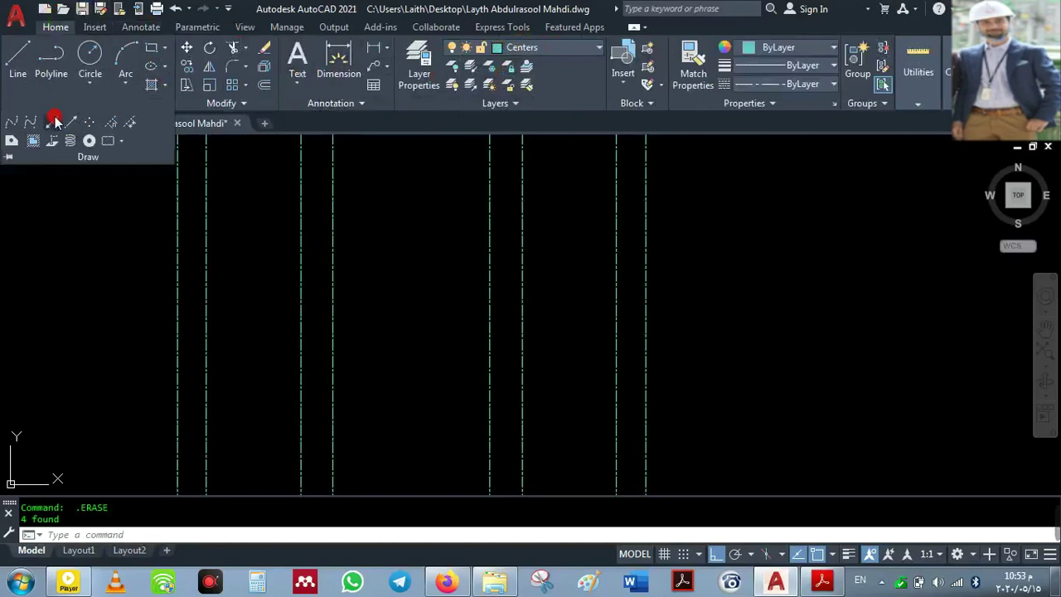
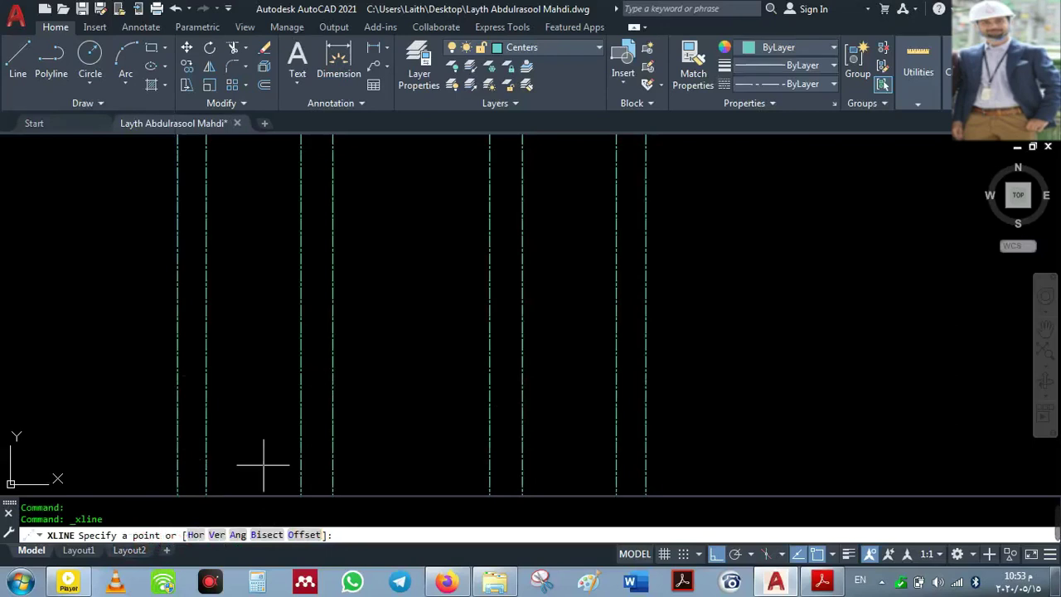
{"action": "left_click", "coordinate": [195, 536]}
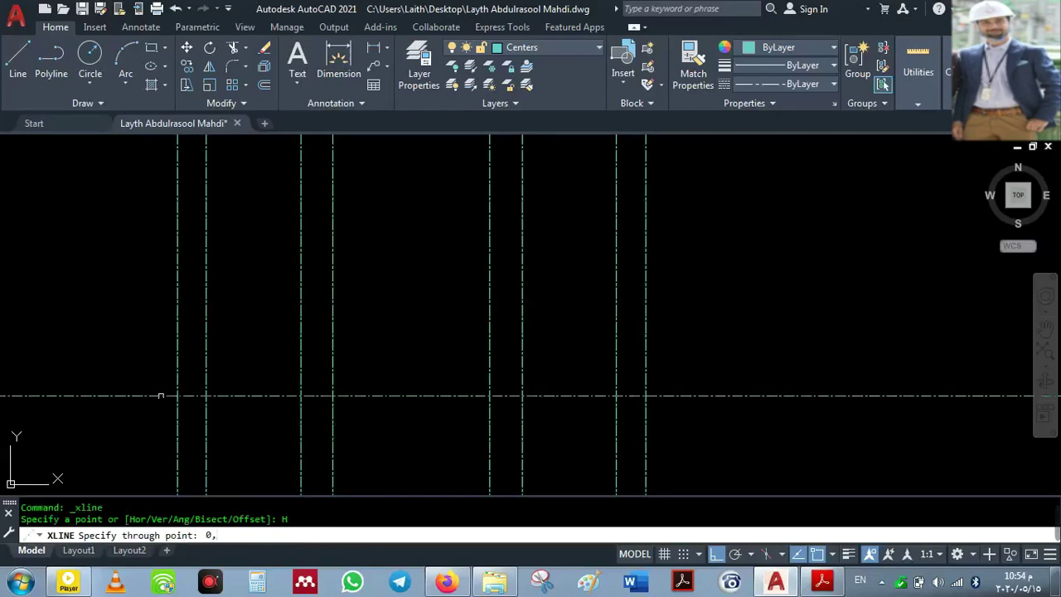
{"action": "key", "text": "Return"}
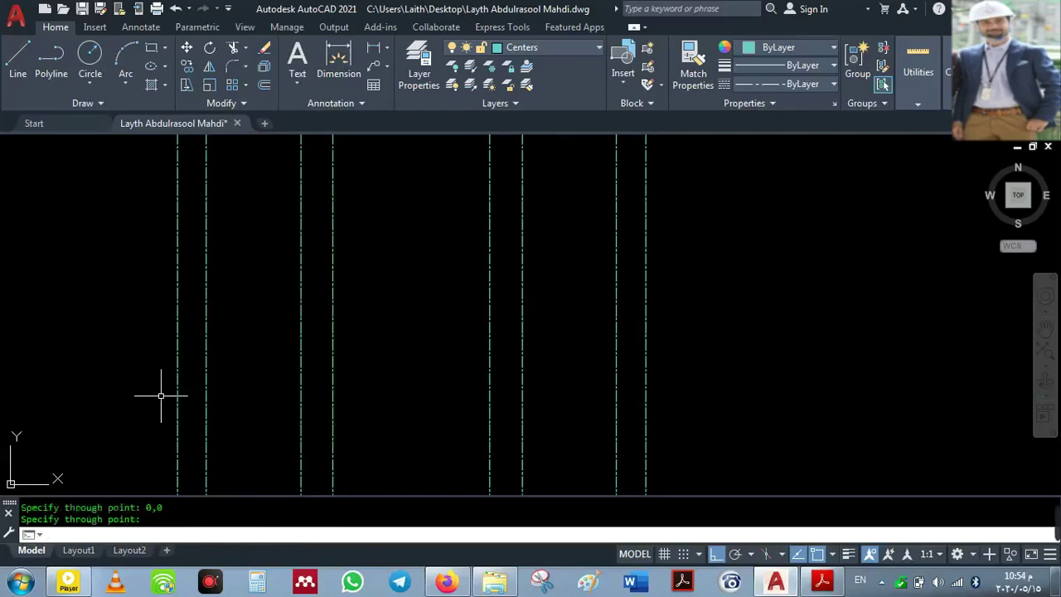
{"action": "key", "text": "Escape"}
{"action": "middle_click", "coordinate": [161, 396]}
{"action": "middle_click", "coordinate": [161, 396]}
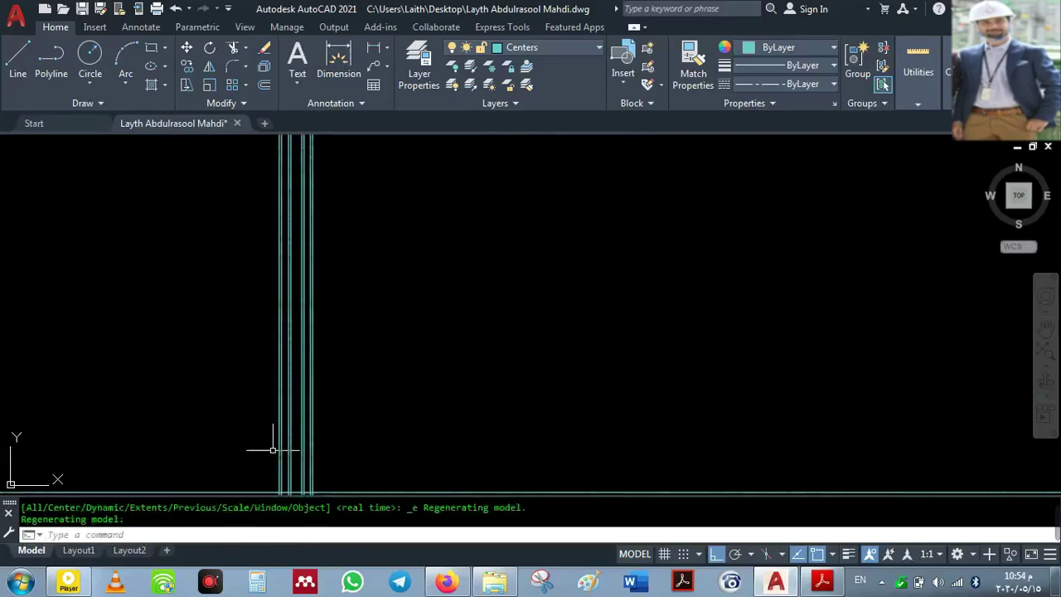
{"action": "middle_click_drag", "start_coordinate": [272, 450], "coordinate": [324, 244]}
{"action": "scroll", "coordinate": [240, 303], "scroll_direction": "up", "scroll_amount": 8}
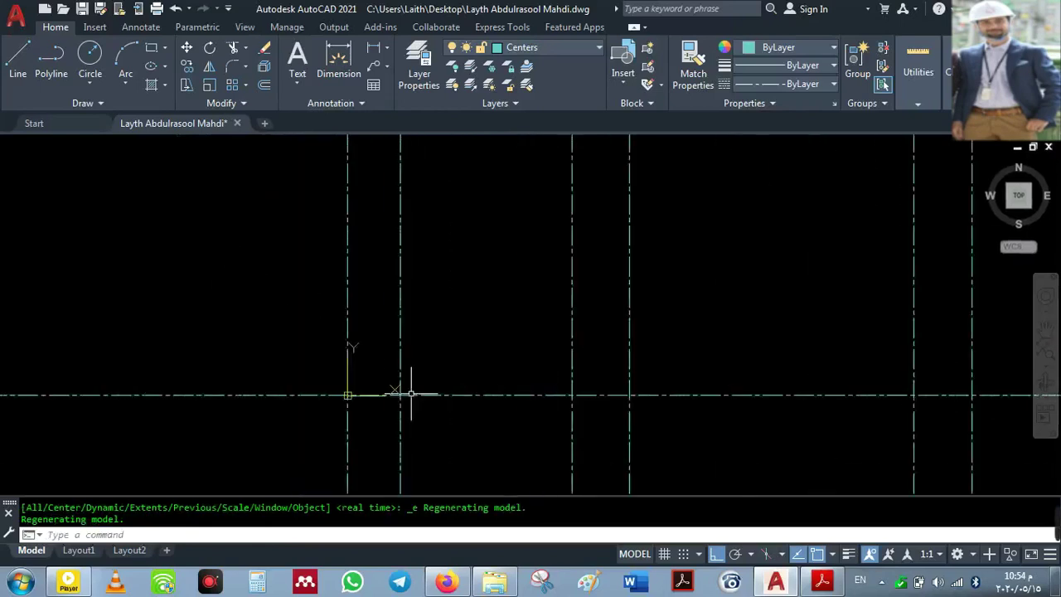
{"action": "scroll", "coordinate": [389, 398], "scroll_direction": "up", "scroll_amount": 8}
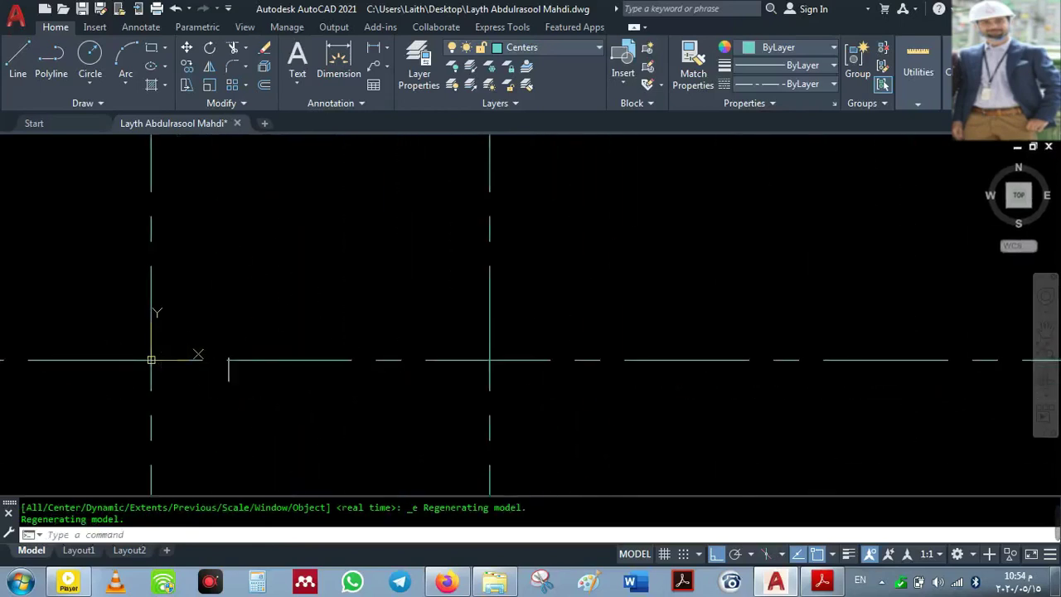
{"action": "left_click", "coordinate": [178, 360]}
{"action": "left_click", "coordinate": [213, 377]}
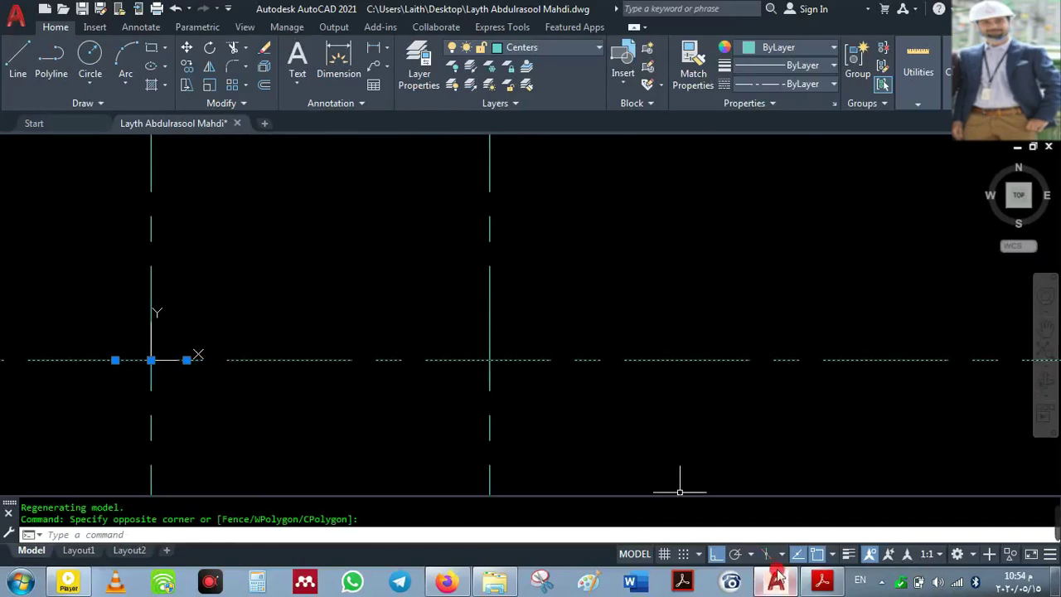
- Switch to the basement plan PDF in Acrobat Reader and read the vertical spacings between the horizontal grid lines
{"action": "left_click", "coordinate": [822, 582]}
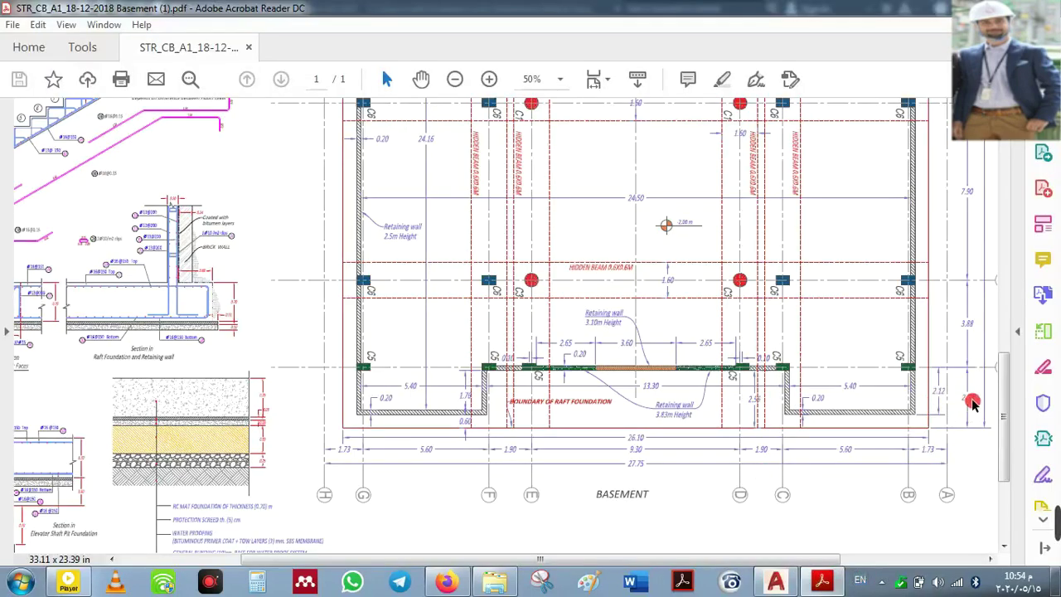
{"action": "left_click_drag", "start_coordinate": [1005, 419], "coordinate": [1007, 373]}
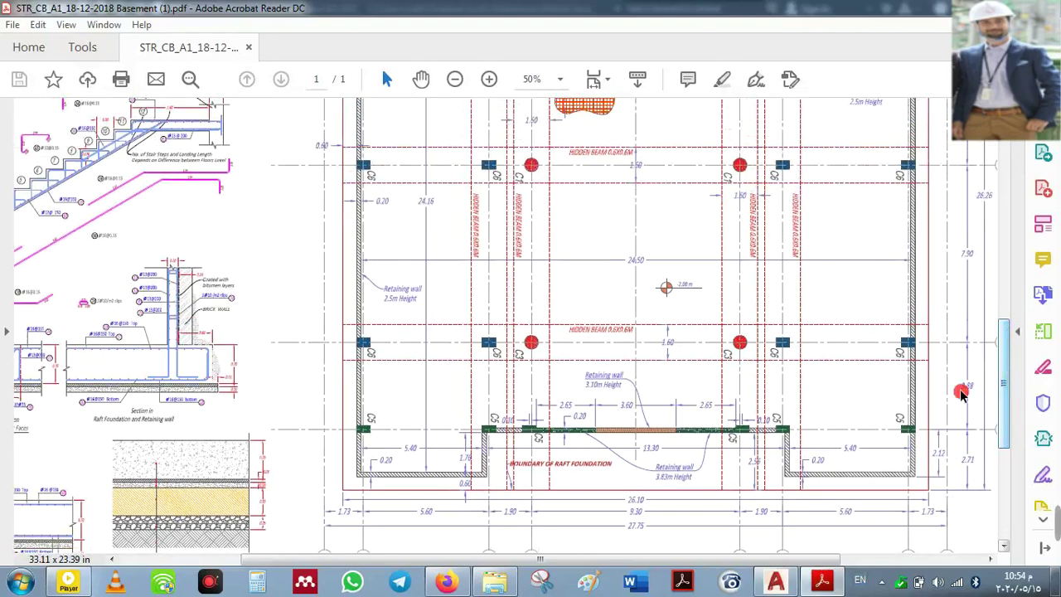
{"action": "scroll", "coordinate": [983, 263], "scroll_direction": "up", "scroll_amount": 1}
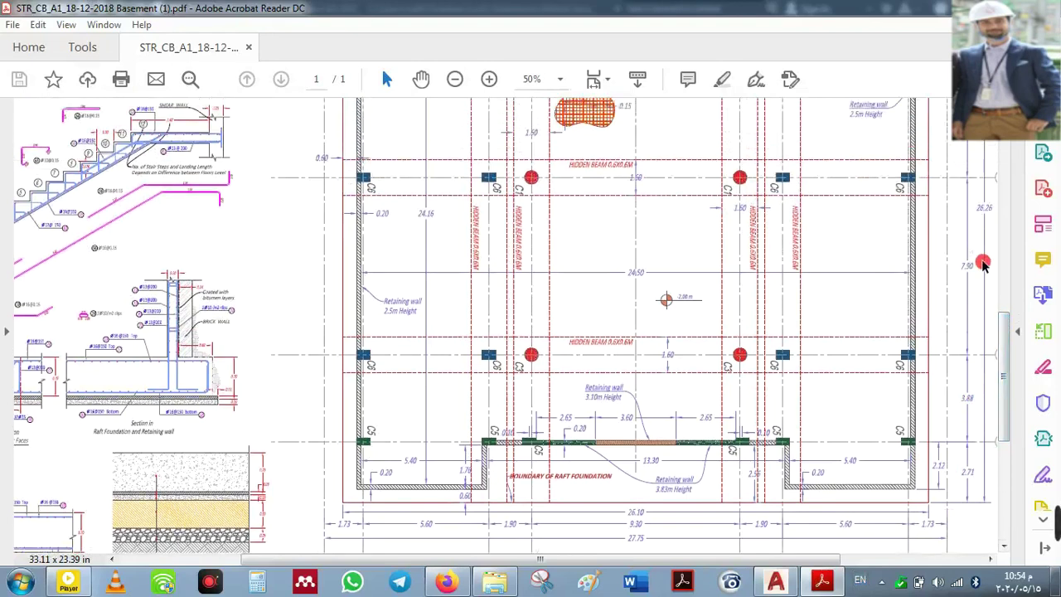
{"action": "scroll", "coordinate": [1003, 346], "scroll_direction": "up", "scroll_amount": 1}
{"action": "left_click_drag", "start_coordinate": [1003, 347], "coordinate": [1001, 296]}
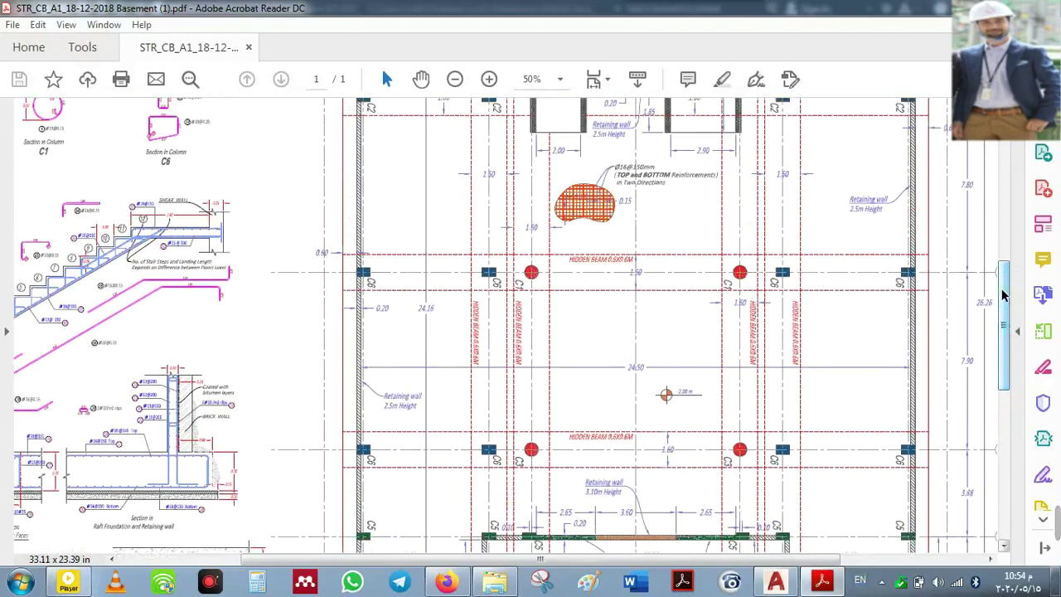
{"action": "scroll", "coordinate": [968, 287], "scroll_direction": "up", "scroll_amount": 2}
{"action": "scroll", "coordinate": [966, 215], "scroll_direction": "up", "scroll_amount": 5}
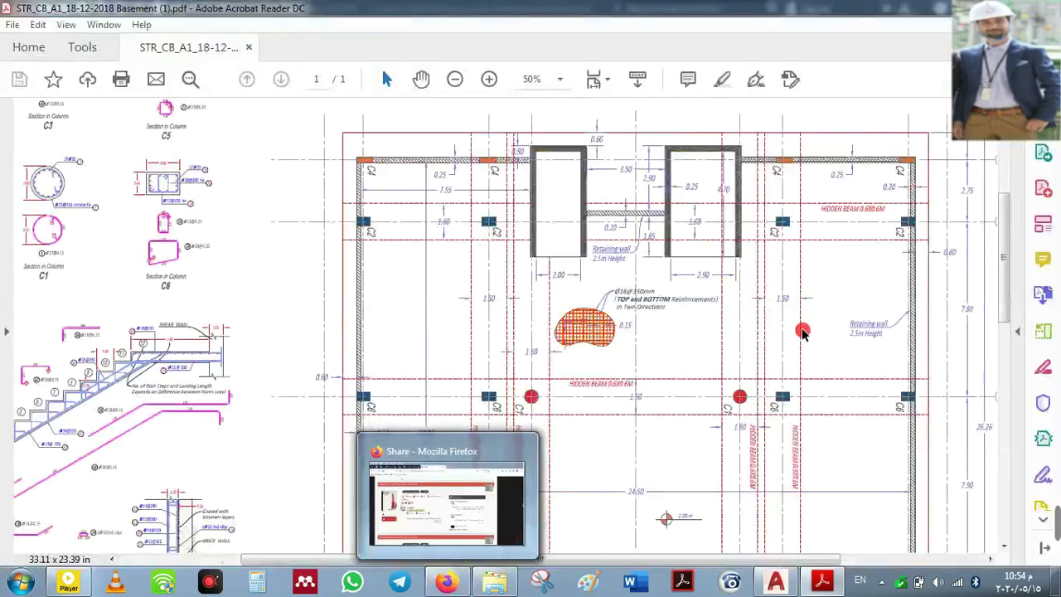
{"action": "right_click", "coordinate": [444, 584]}
{"action": "left_click", "coordinate": [431, 539]}
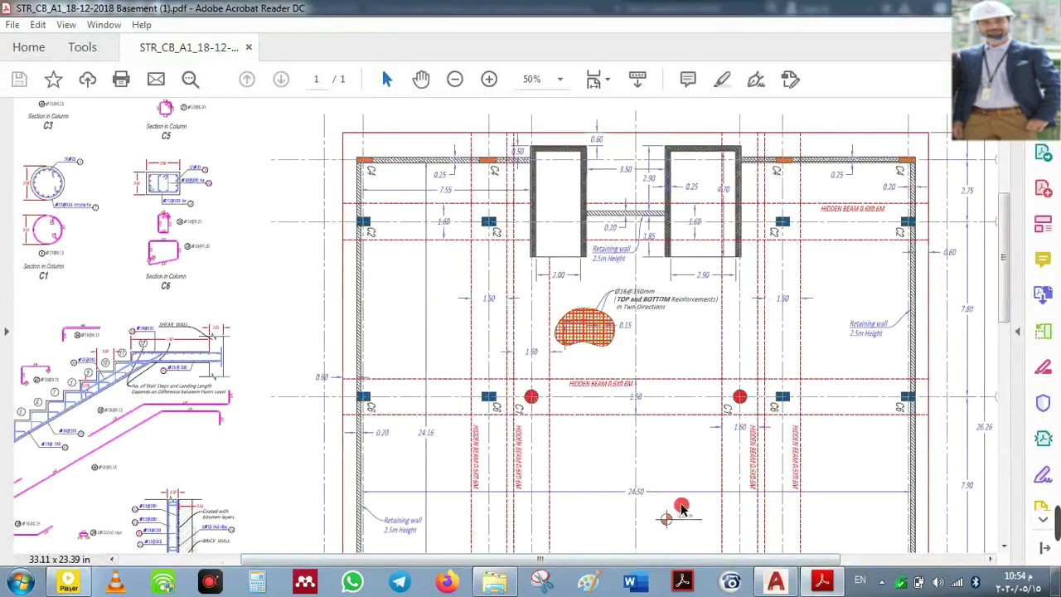
{"action": "left_click", "coordinate": [68, 583]}
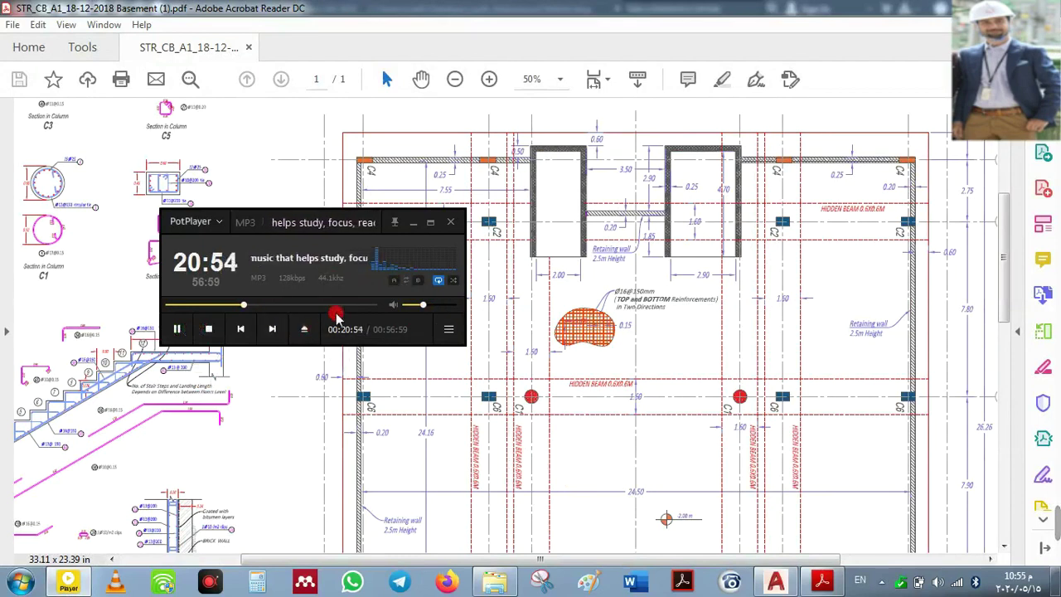
{"action": "left_click", "coordinate": [413, 222]}
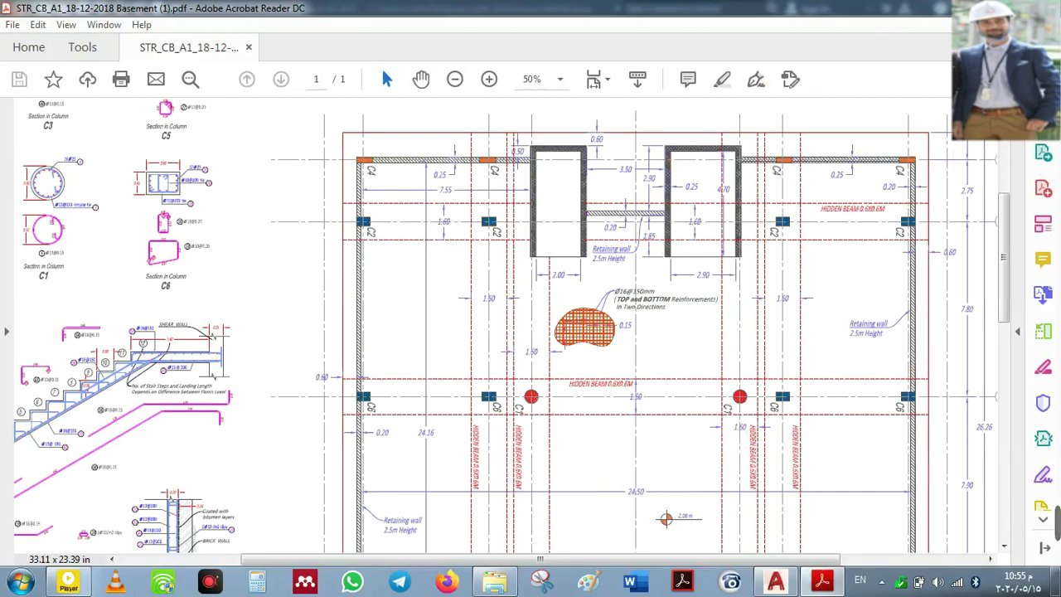
- Switch to AutoCAD and copy the horizontal centre line at the origin upward by 2.71
{"action": "left_click", "coordinate": [775, 582]}
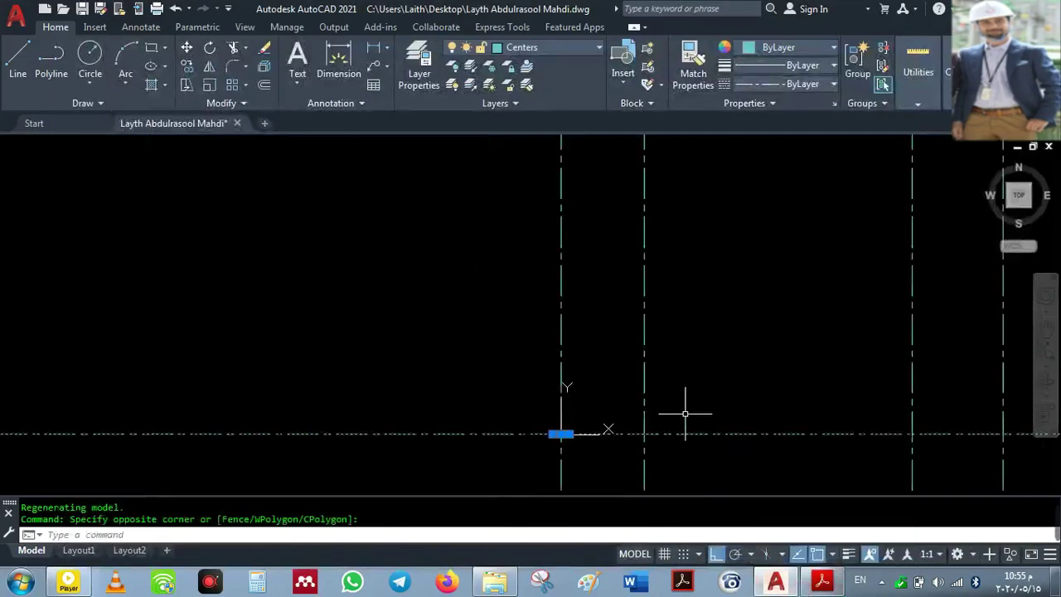
{"action": "middle_click_drag", "start_coordinate": [688, 415], "coordinate": [363, 346]}
{"action": "right_click", "coordinate": [438, 346]}
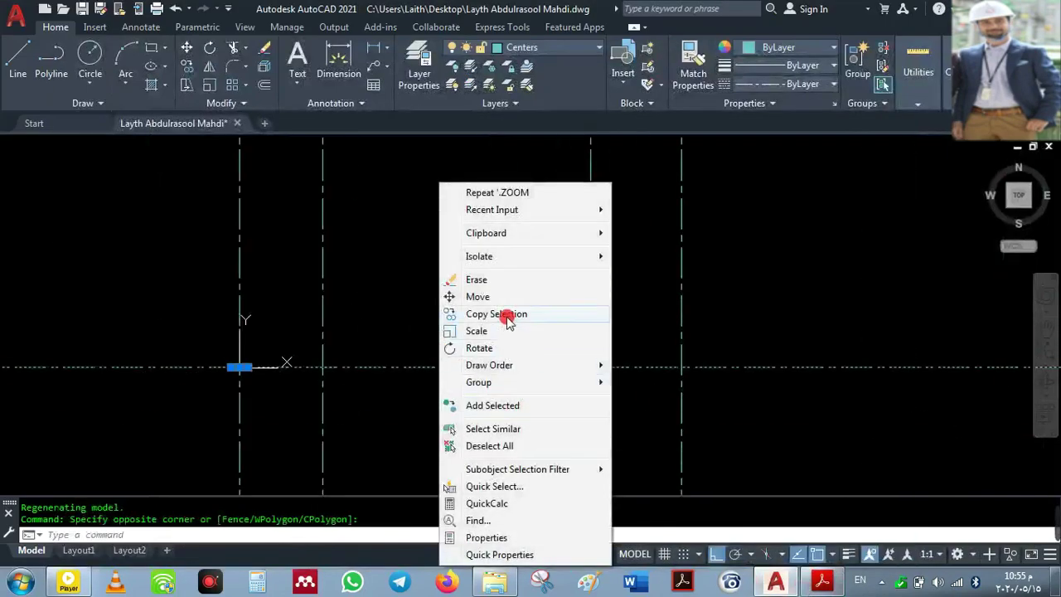
{"action": "left_click", "coordinate": [386, 363]}
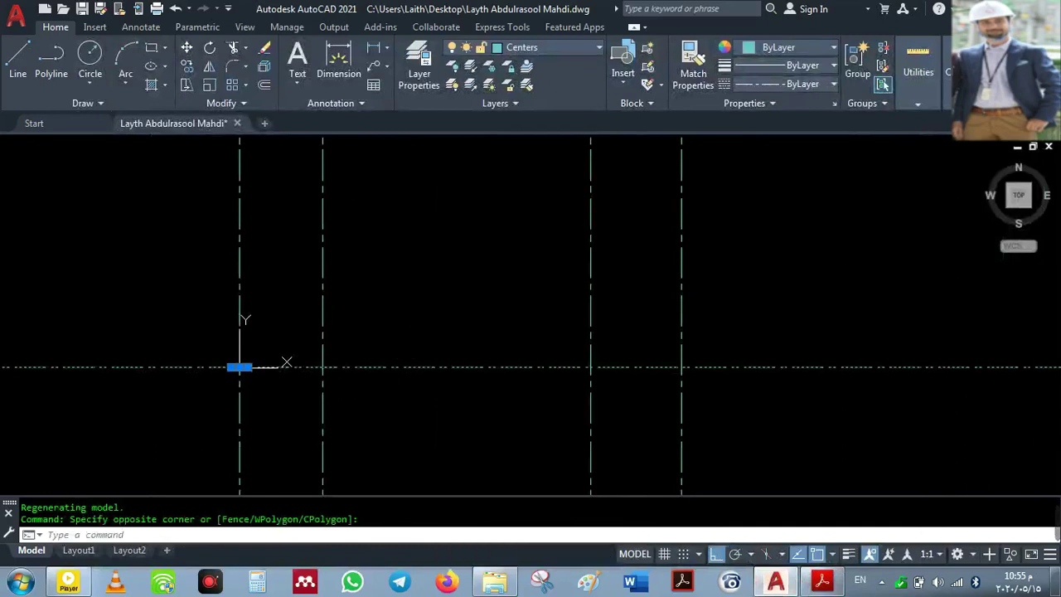
{"action": "key", "text": "Escape"}
{"action": "left_click", "coordinate": [410, 332]}
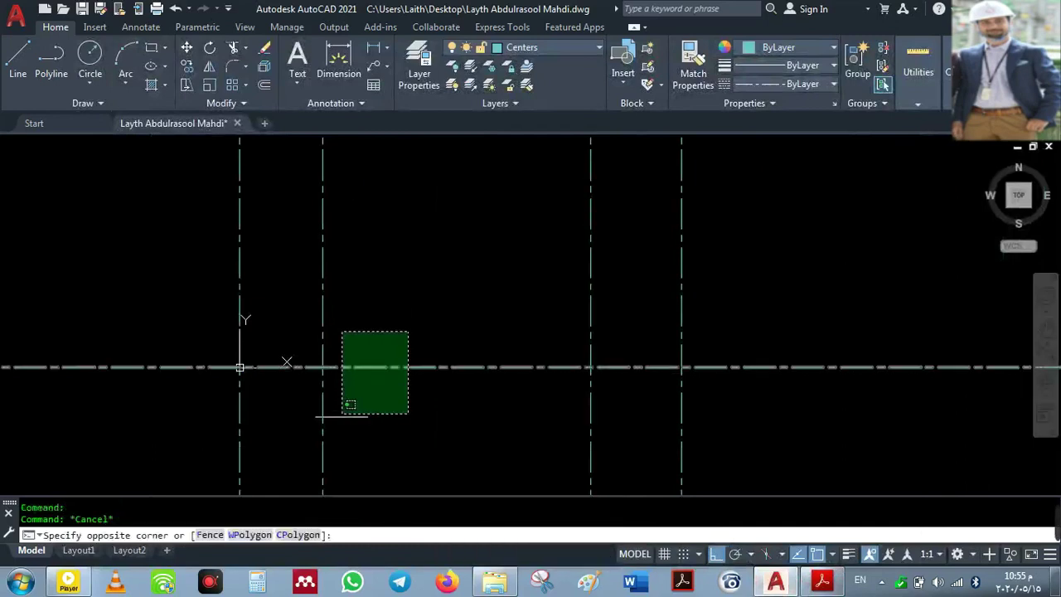
{"action": "left_click", "coordinate": [259, 417]}
{"action": "right_click", "coordinate": [423, 328]}
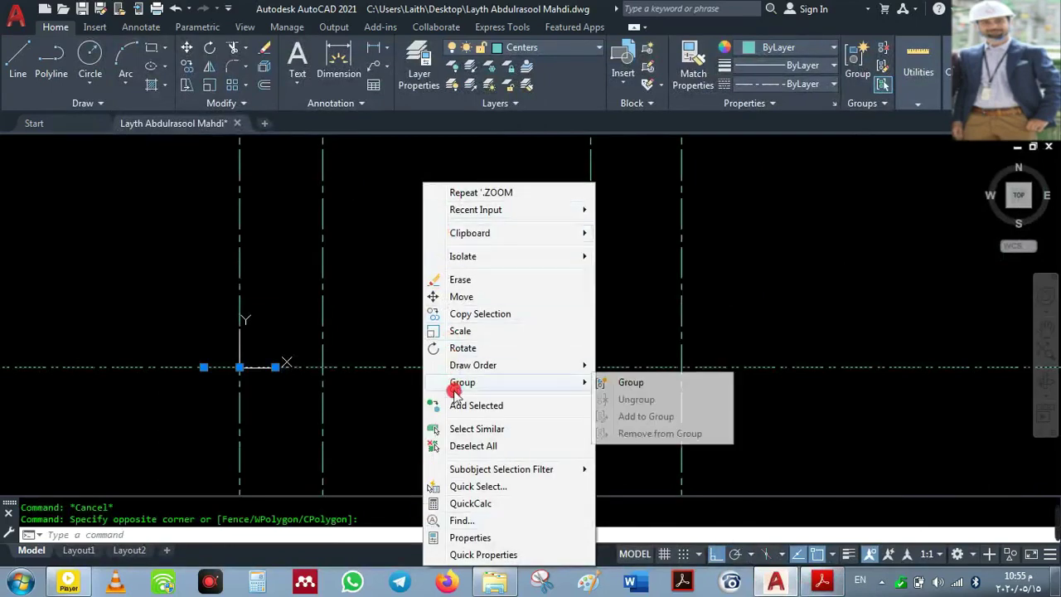
{"action": "mouse_move", "coordinate": [462, 259]}
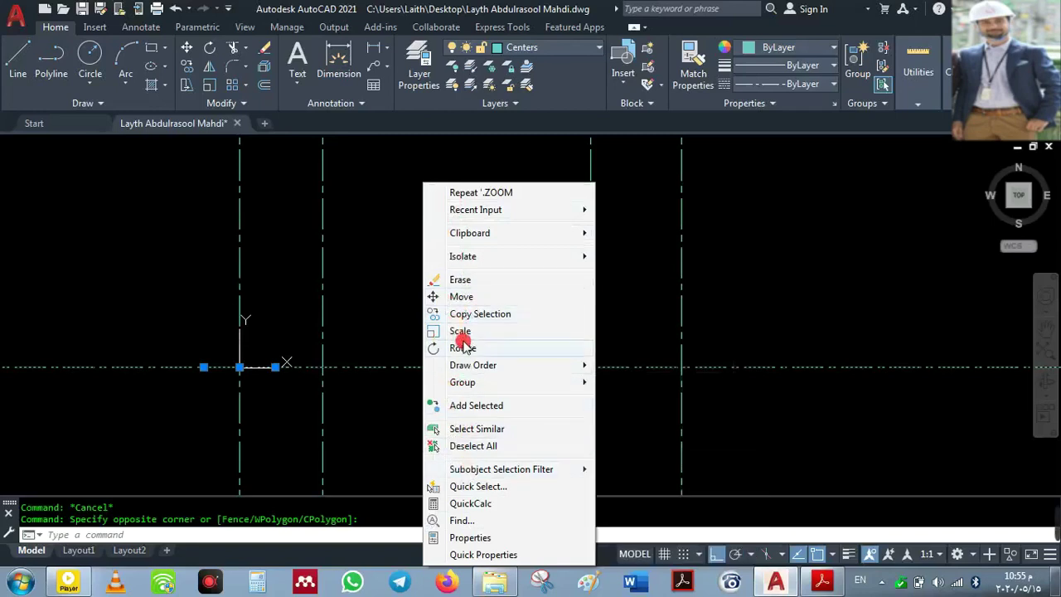
{"action": "left_click", "coordinate": [467, 314]}
{"action": "left_click", "coordinate": [407, 367]}
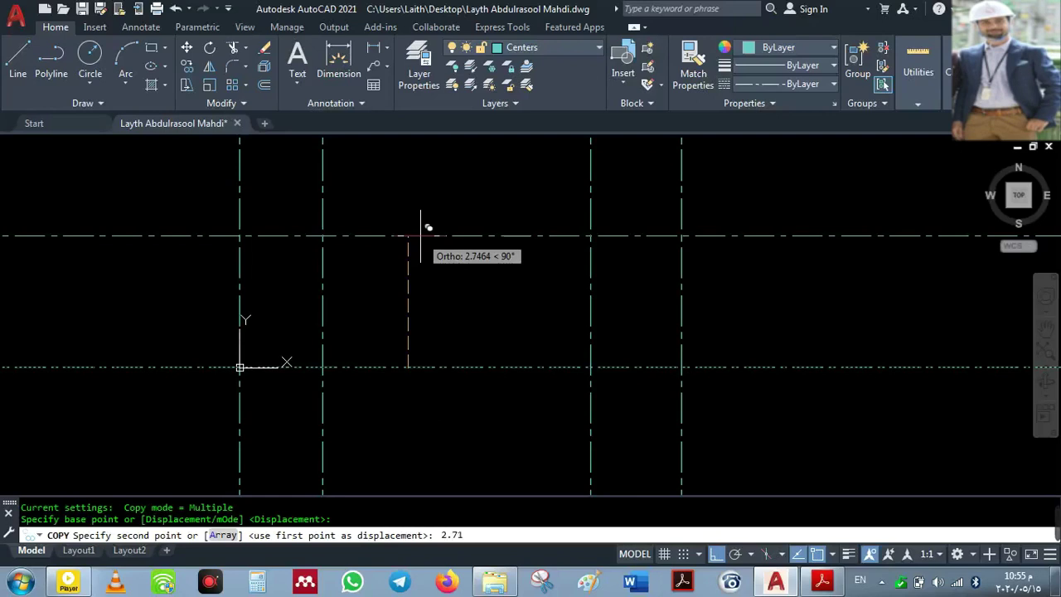
{"action": "key", "text": "Return"}
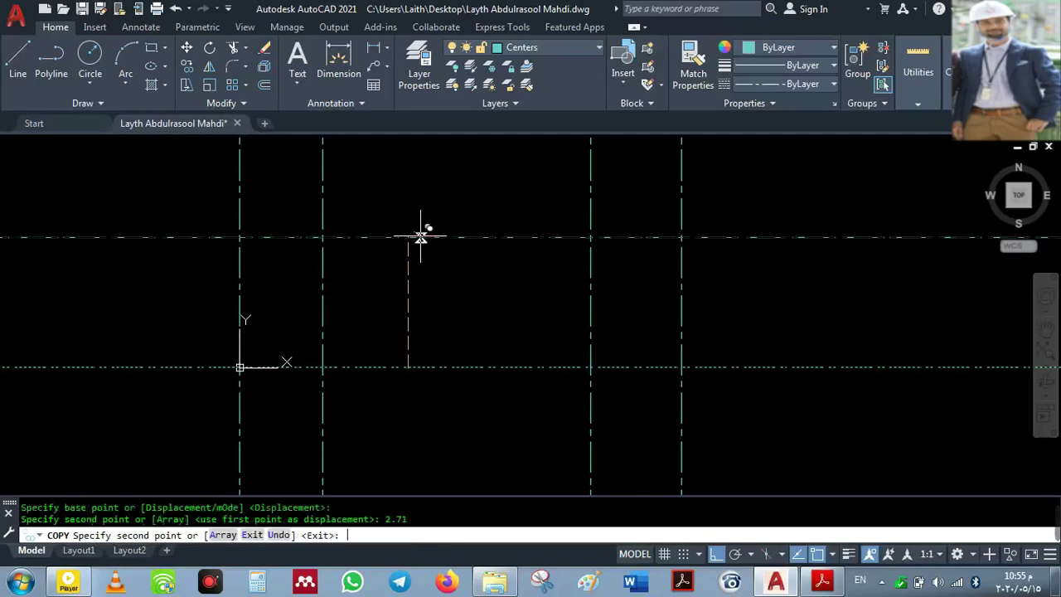
{"action": "key", "text": "Return"}
- Copy the second horizontal centre line from the origin upward by 3.88
{"action": "middle_click_drag", "start_coordinate": [421, 236], "coordinate": [380, 345]}
{"action": "left_click", "coordinate": [420, 289]}
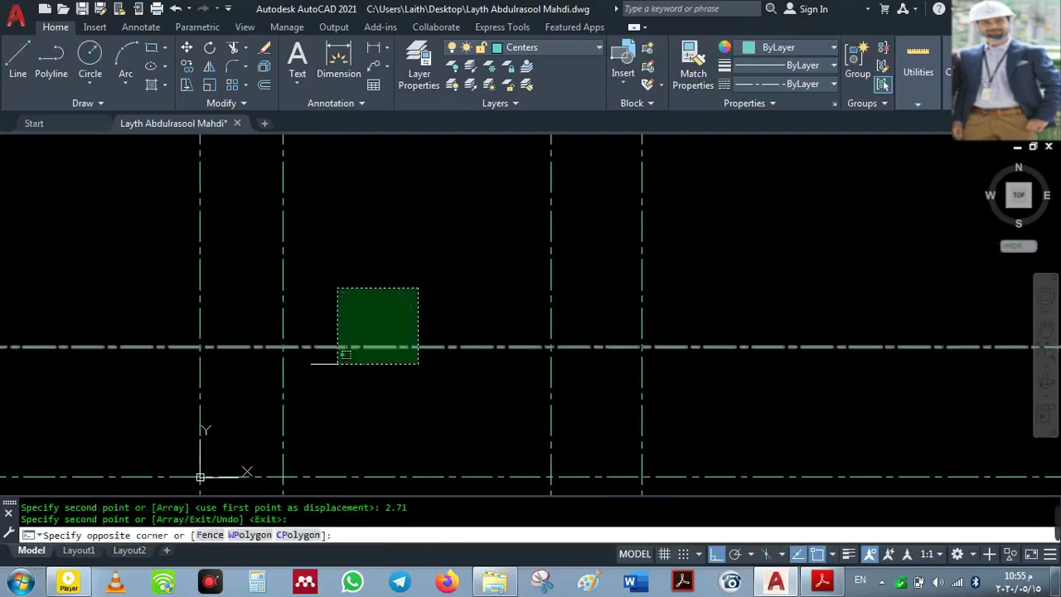
{"action": "left_click", "coordinate": [339, 360]}
{"action": "right_click", "coordinate": [339, 358]}
{"action": "left_click", "coordinate": [378, 318]}
{"action": "left_click", "coordinate": [383, 312]}
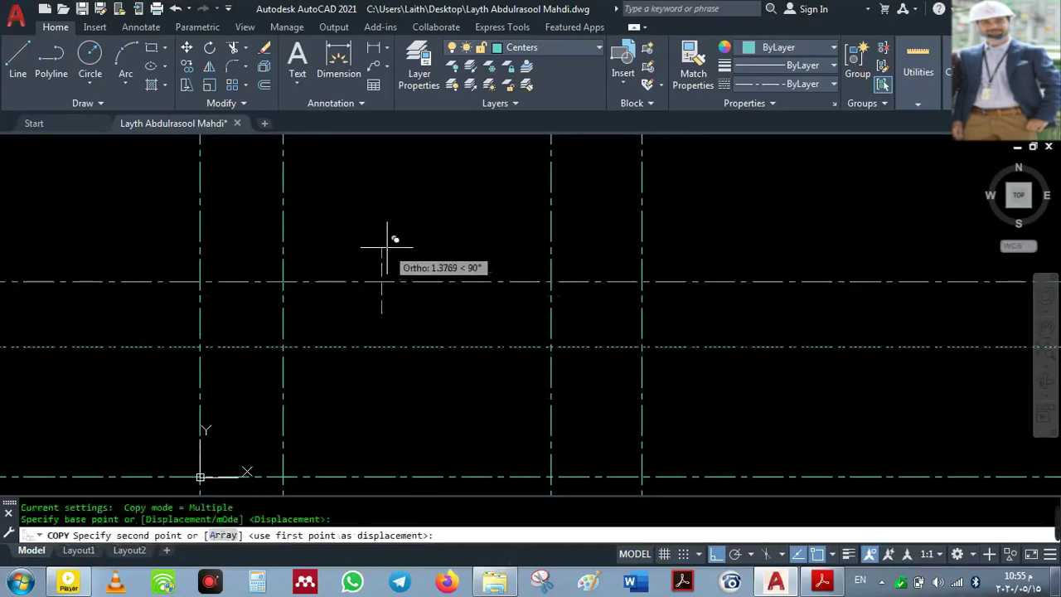
{"action": "type", "text": "3.88"}
{"action": "key", "text": "Return"}
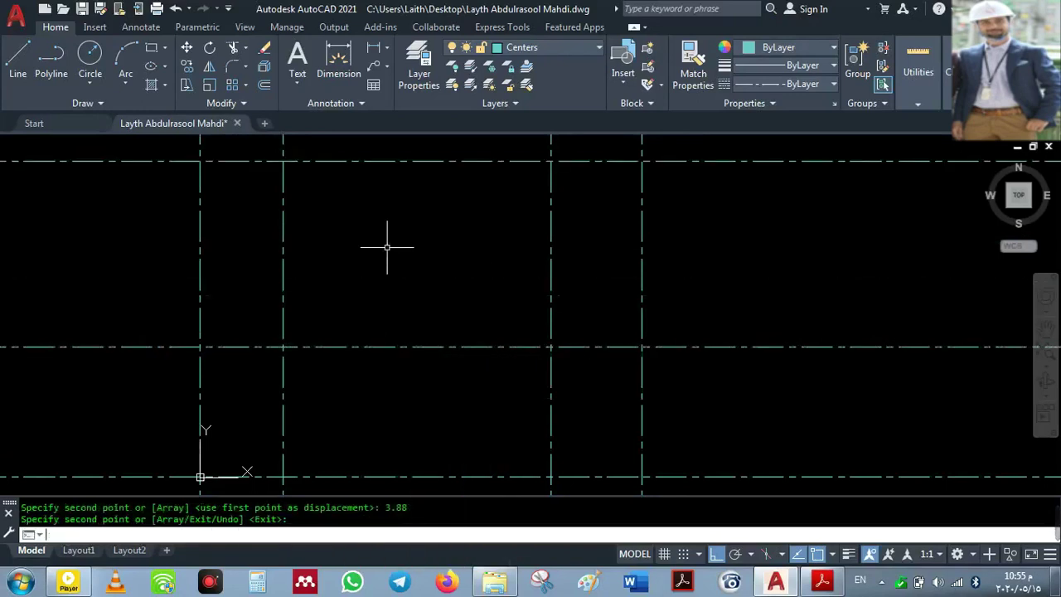
{"action": "key", "text": "Return"}
- Copy the uppermost horizontal centre line upward by 7.9 to add the fourth grid line
{"action": "key", "text": "Return"}
{"action": "scroll", "coordinate": [379, 240], "scroll_direction": "down", "scroll_amount": 6}
{"action": "middle_click_drag", "start_coordinate": [381, 240], "coordinate": [330, 361]}
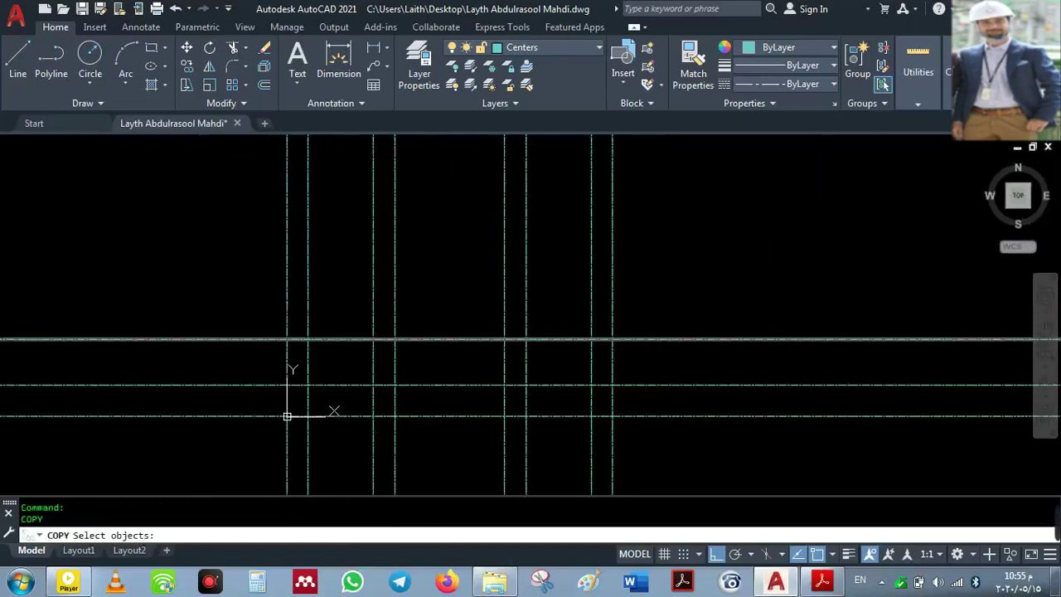
{"action": "left_click", "coordinate": [337, 322]}
{"action": "left_click", "coordinate": [327, 346]}
{"action": "key", "text": "Return"}
{"action": "left_click", "coordinate": [337, 339]}
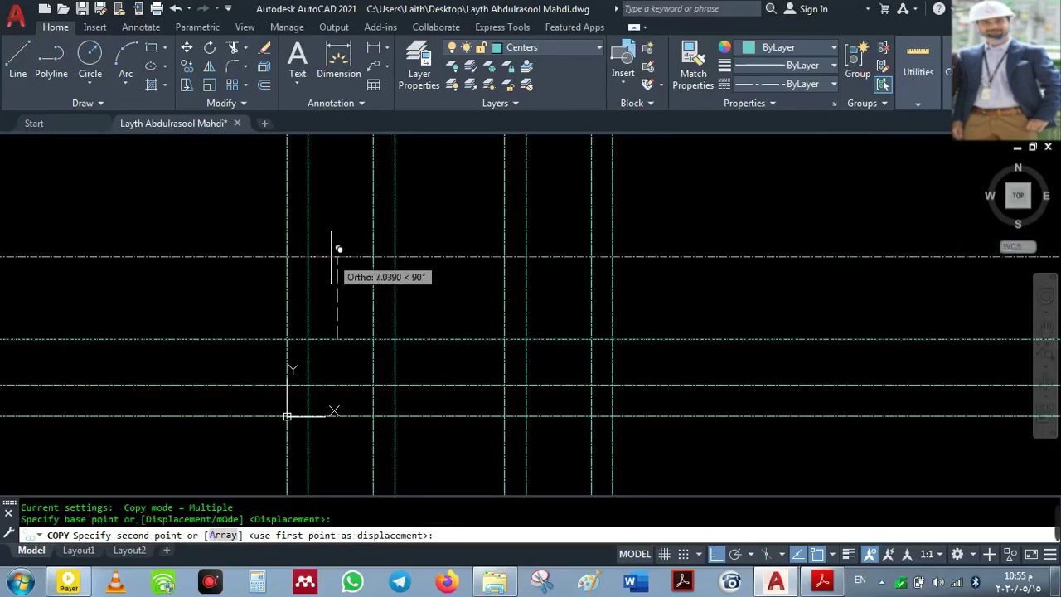
{"action": "key", "text": "Return"}
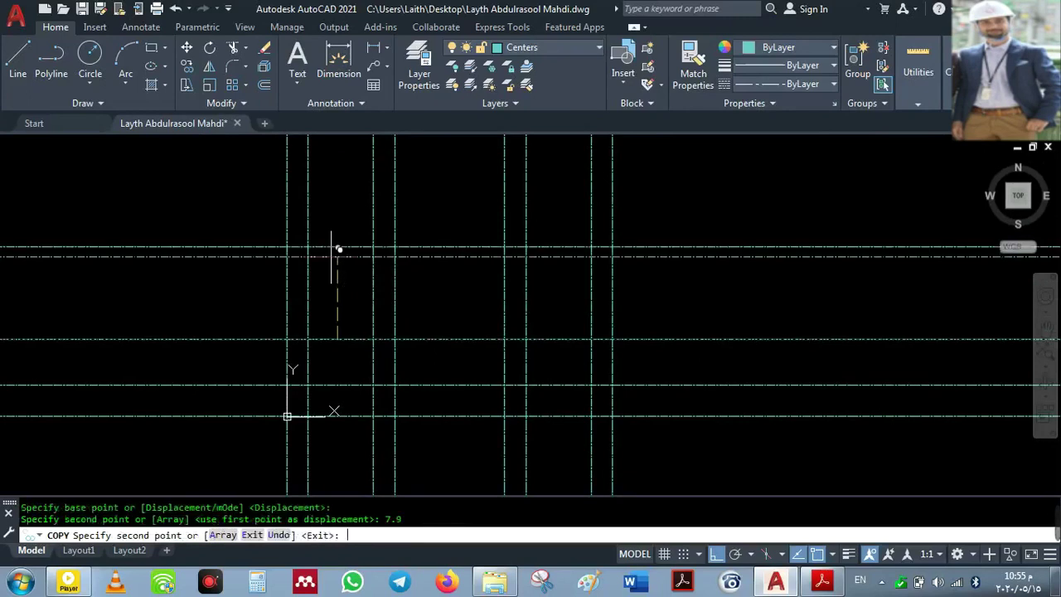
{"action": "key", "text": "Return"}
- Copy the fourth horizontal centre line upward by 7.8
{"action": "key", "text": "Return"}
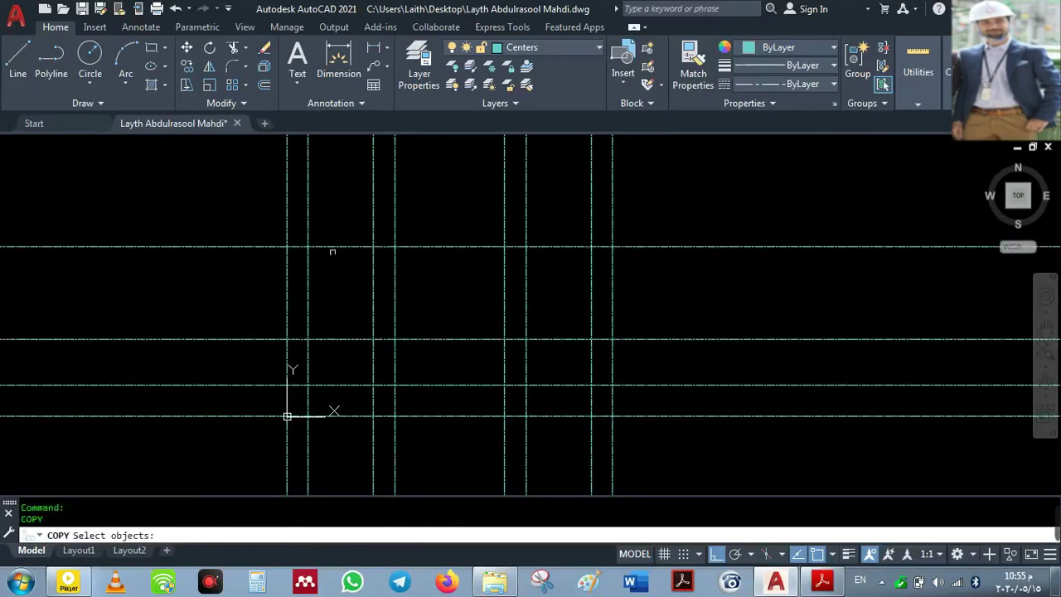
{"action": "left_click", "coordinate": [331, 246]}
{"action": "key", "text": "Return"}
{"action": "left_click", "coordinate": [337, 232]}
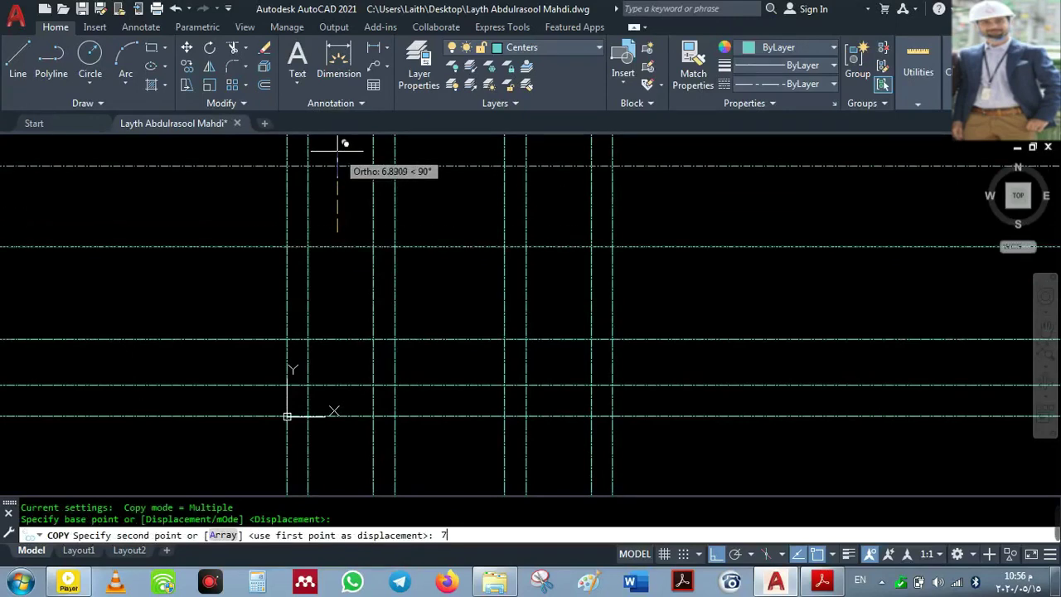
{"action": "key", "text": "Return"}
{"action": "key", "text": "Return"}
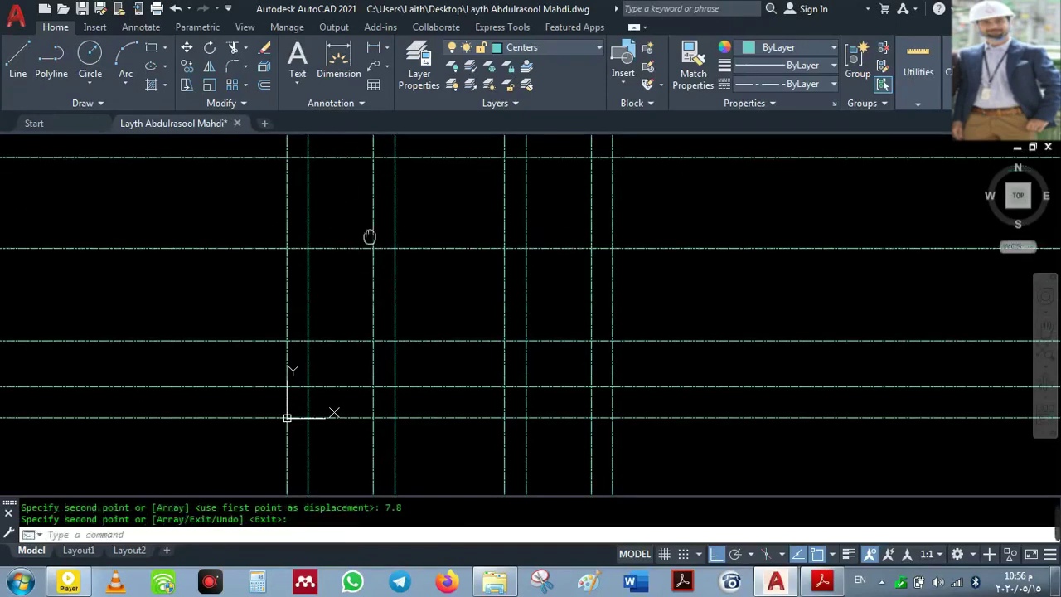
- Copy the fifth horizontal centre line upward by 2.75 to add the sixth grid line
{"action": "middle_click_drag", "start_coordinate": [367, 237], "coordinate": [357, 537]}
{"action": "left_click", "coordinate": [350, 481]}
{"action": "left_click", "coordinate": [328, 493]}
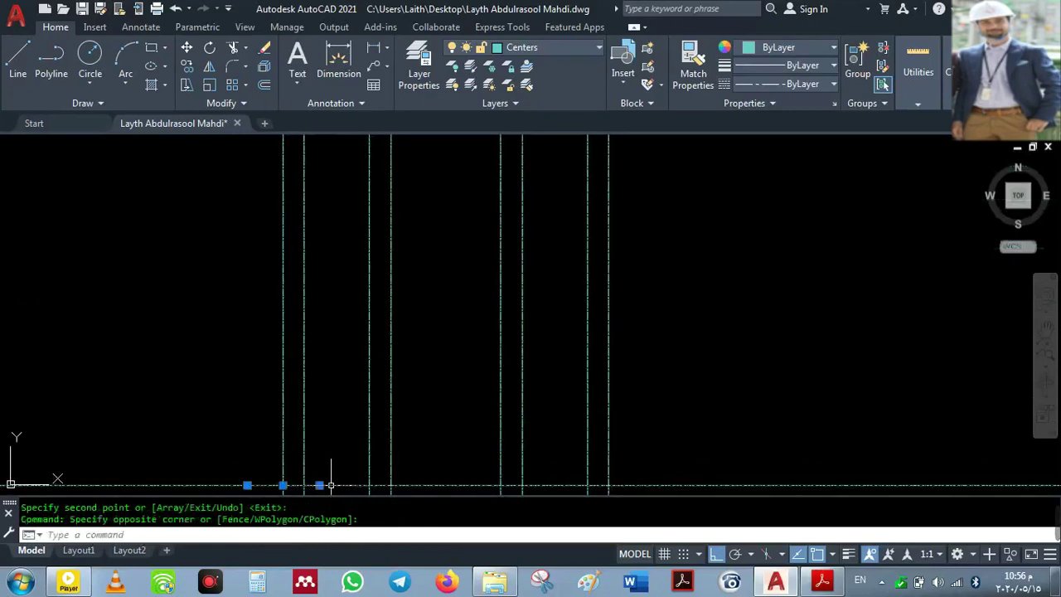
{"action": "right_click", "coordinate": [340, 450]}
{"action": "left_click", "coordinate": [397, 196]}
{"action": "left_click", "coordinate": [346, 458]}
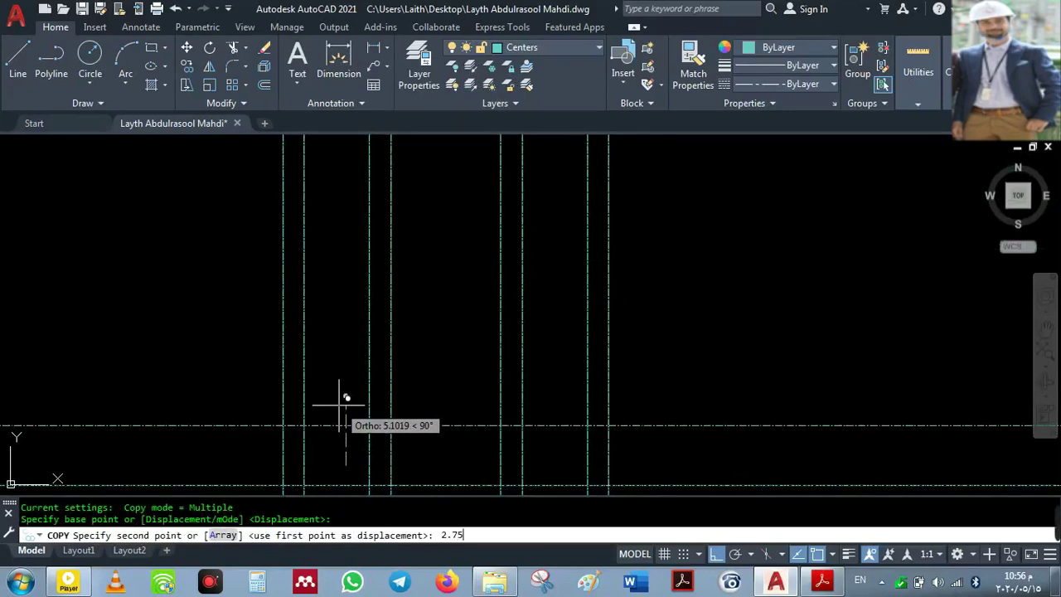
{"action": "key", "text": "Return"}
{"action": "key", "text": "Return"}
- Copy the sixth horizontal centre line upward by 1.23 to add the seventh grid line
{"action": "key", "text": "Return"}
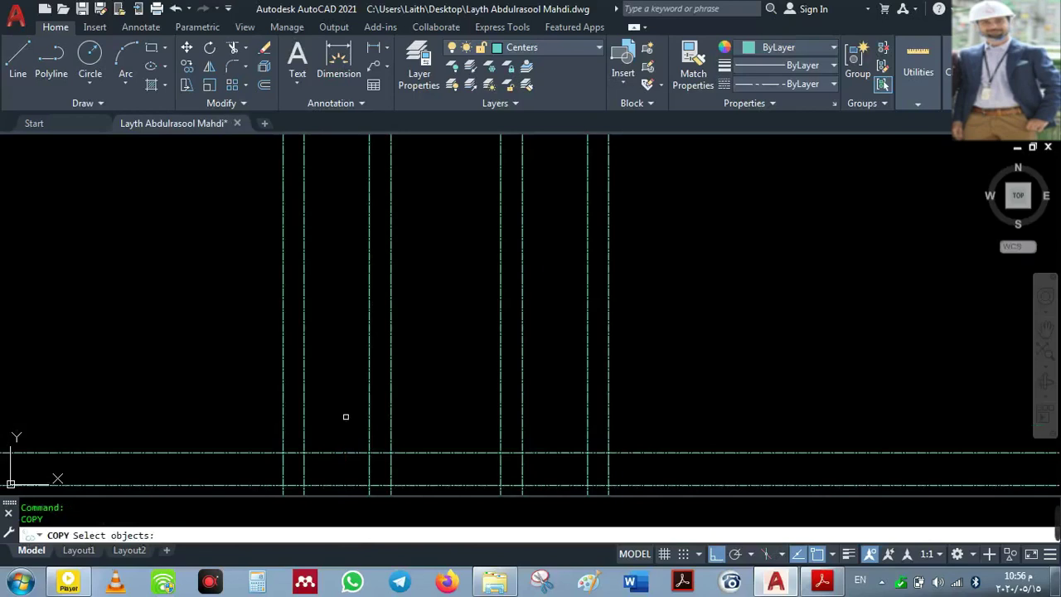
{"action": "left_click", "coordinate": [338, 450]}
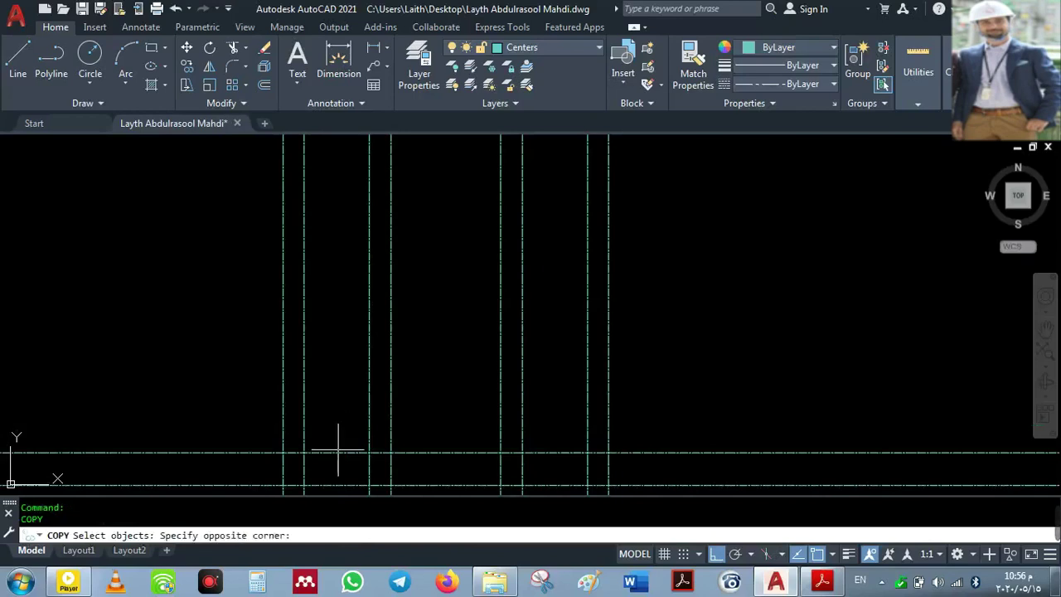
{"action": "double_click", "coordinate": [335, 453]}
{"action": "key", "text": "Return"}
{"action": "left_click", "coordinate": [339, 440]}
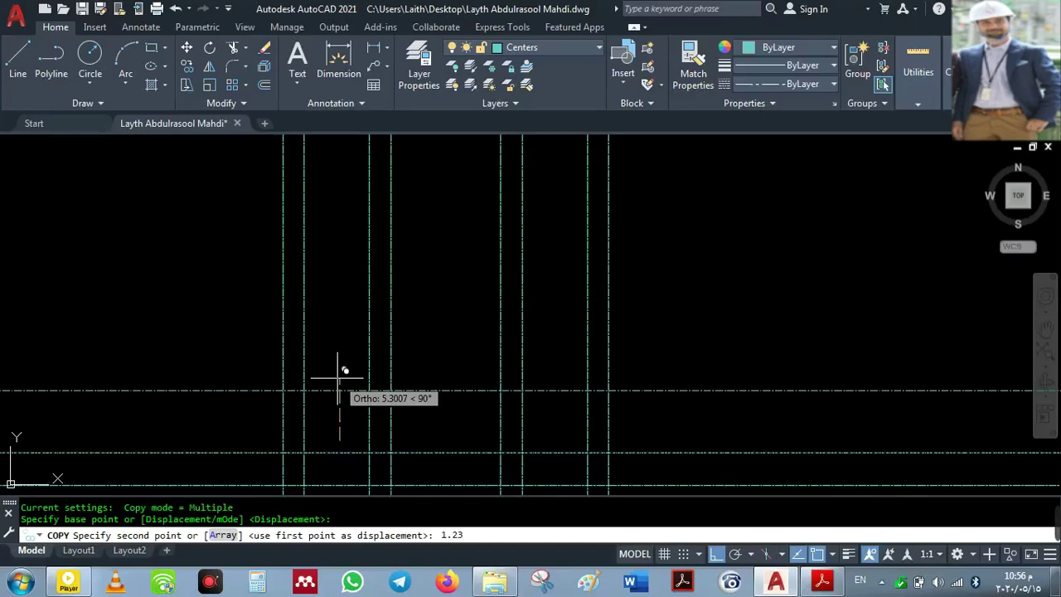
{"action": "key", "text": "Return"}
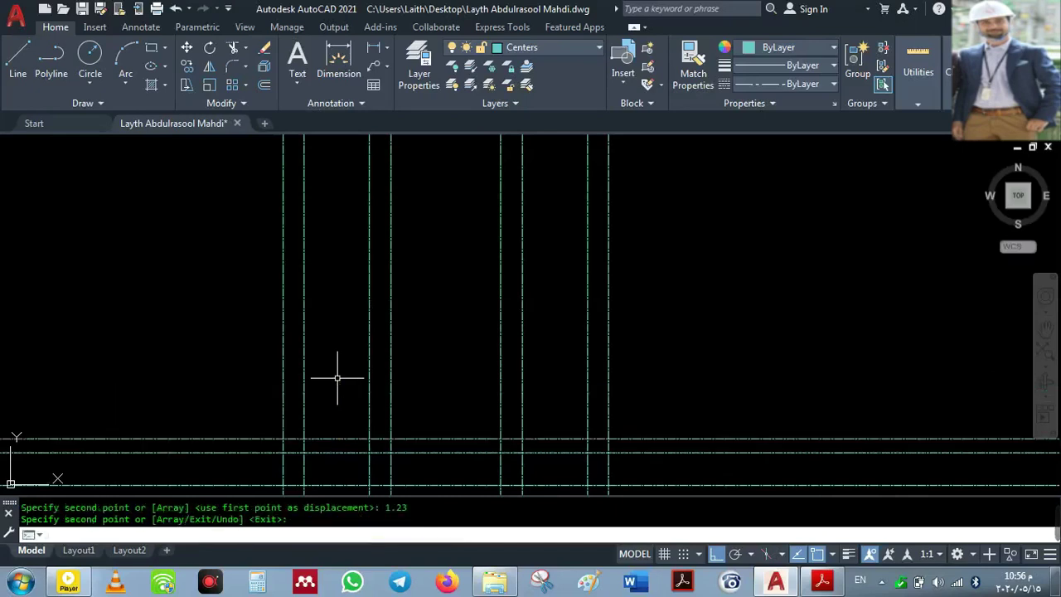
{"action": "mouse_move", "coordinate": [462, 415]}
{"action": "middle_mouse_down"}
{"action": "mouse_move", "coordinate": [461, 285]}
{"action": "mouse_move", "coordinate": [374, 294]}
{"action": "mouse_move", "coordinate": [372, 349]}
{"action": "mouse_move", "coordinate": [386, 387]}
{"action": "middle_mouse_up"}
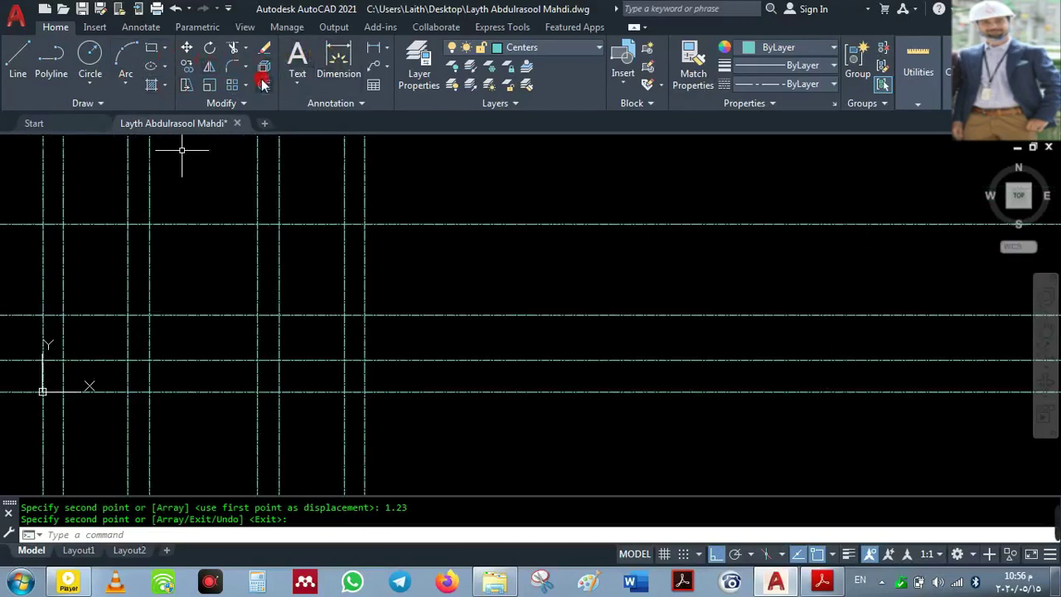
{"action": "left_click", "coordinate": [340, 52]}
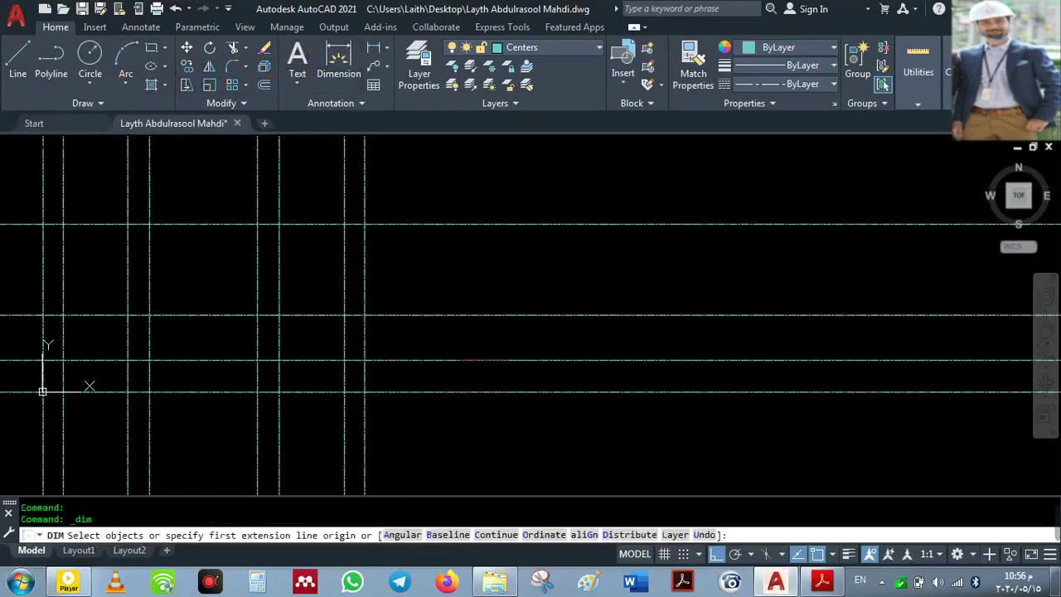
{"action": "scroll", "coordinate": [460, 369], "scroll_direction": "down", "scroll_amount": 5}
{"action": "mouse_move", "coordinate": [470, 365]}
{"action": "middle_mouse_down"}
{"action": "mouse_move", "coordinate": [407, 286]}
{"action": "mouse_move", "coordinate": [426, 376]}
{"action": "mouse_move", "coordinate": [580, 452]}
{"action": "middle_mouse_up"}
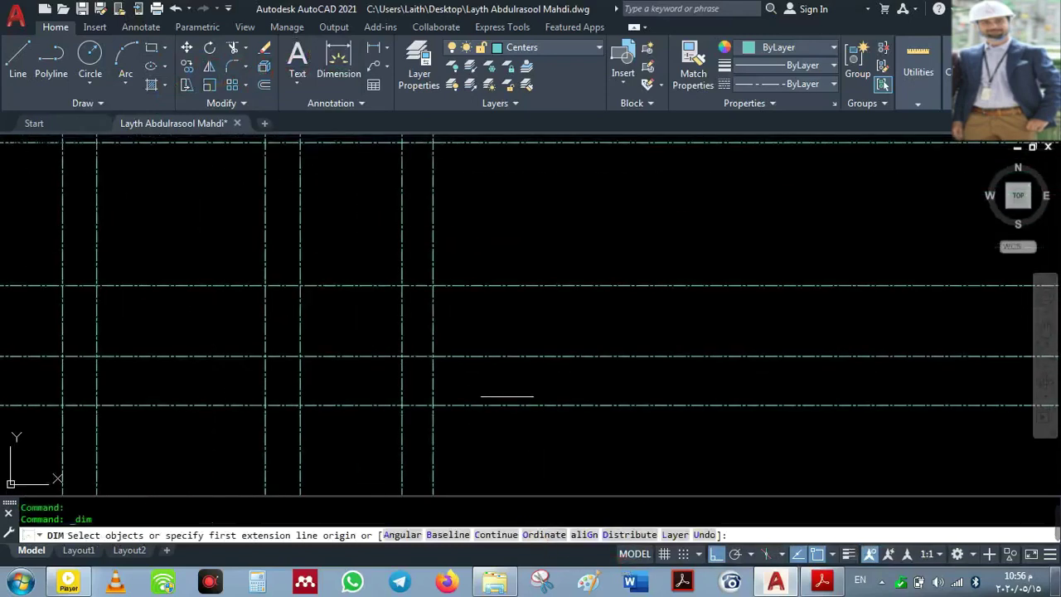
{"action": "left_click", "coordinate": [18, 406]}
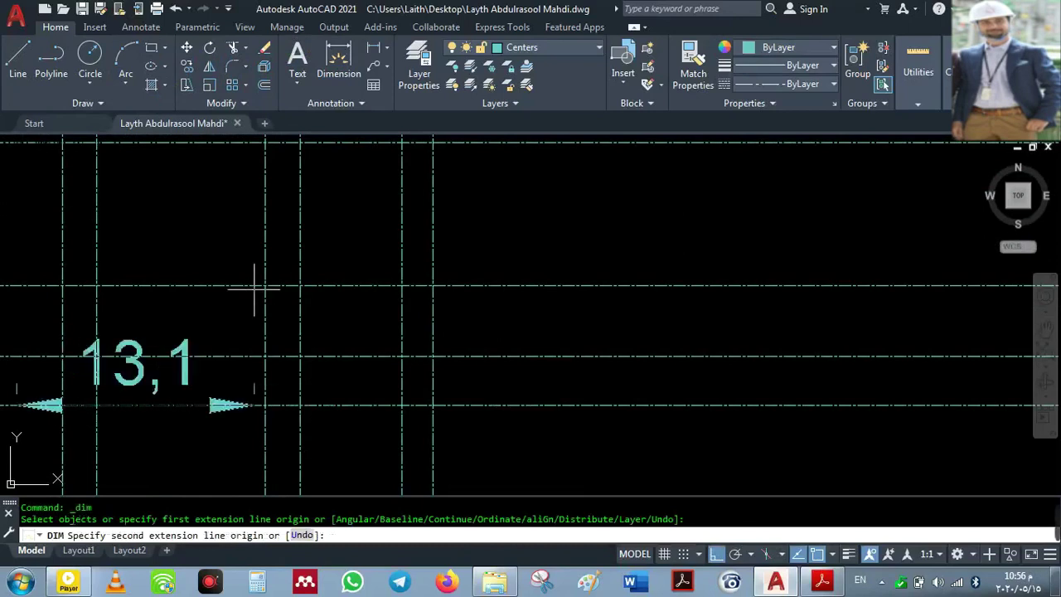
{"action": "key", "text": "Escape"}
- Add a vertical linear dimension between the two lowest horizontal centre lines, placed just left of the origin
{"action": "left_click", "coordinate": [372, 50]}
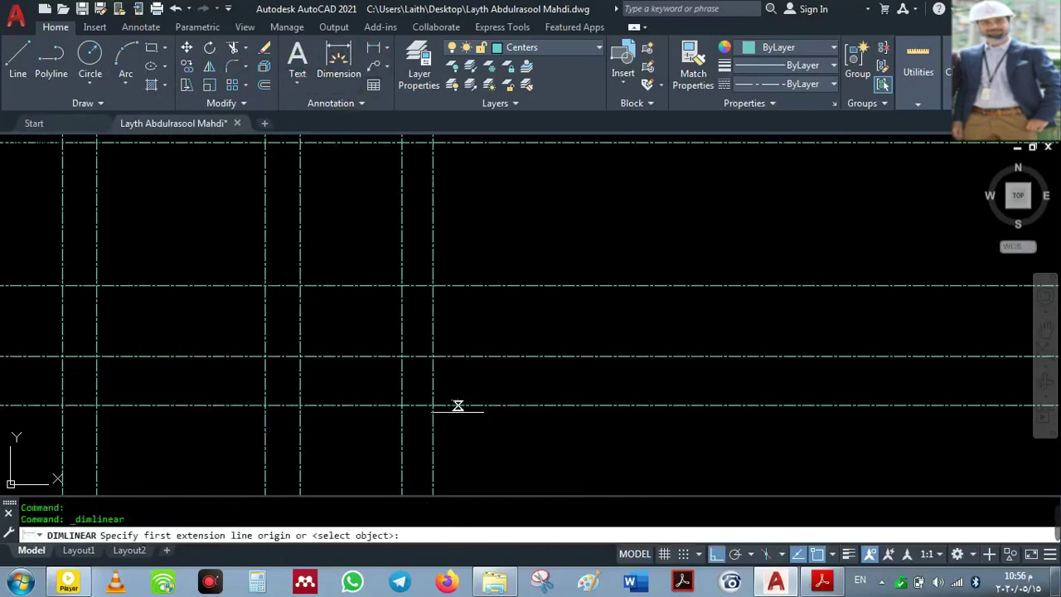
{"action": "scroll", "coordinate": [457, 407], "scroll_direction": "down", "scroll_amount": 1}
{"action": "middle_click_drag", "start_coordinate": [315, 403], "coordinate": [334, 439]}
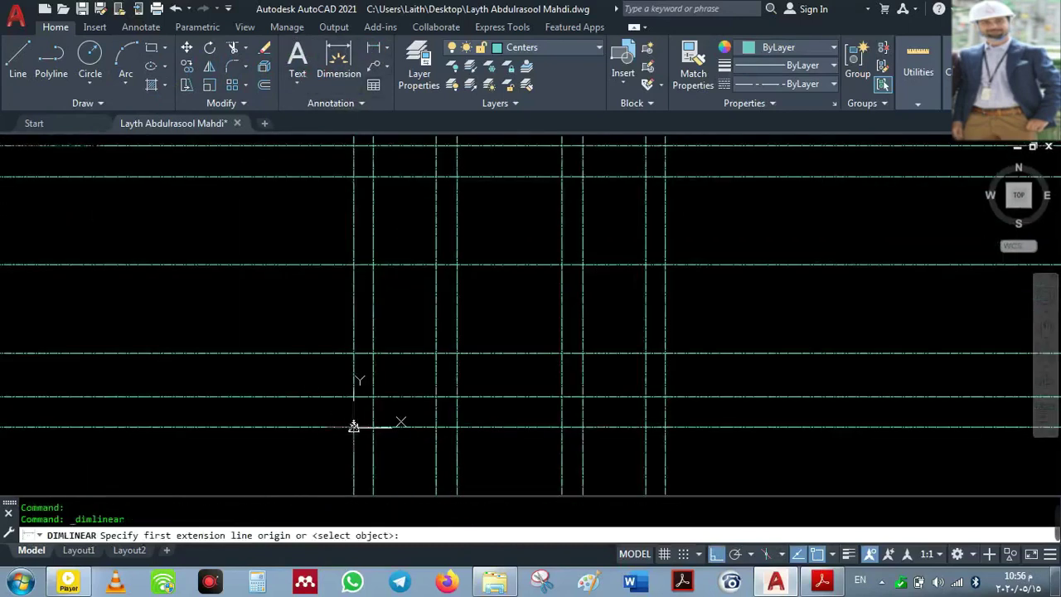
{"action": "left_click", "coordinate": [354, 426]}
{"action": "left_click", "coordinate": [354, 397]}
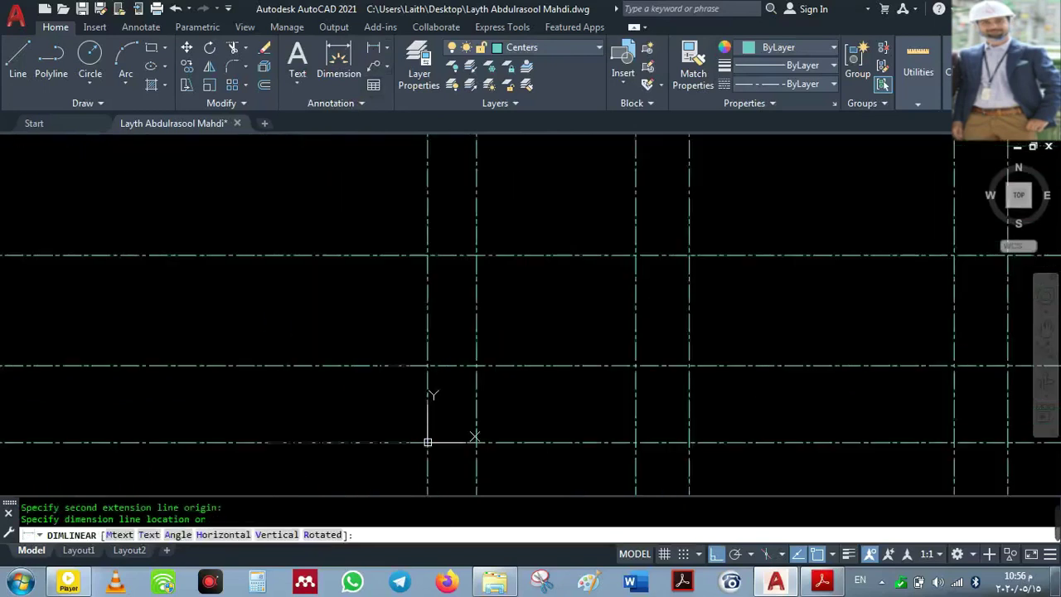
{"action": "left_click", "coordinate": [303, 419]}
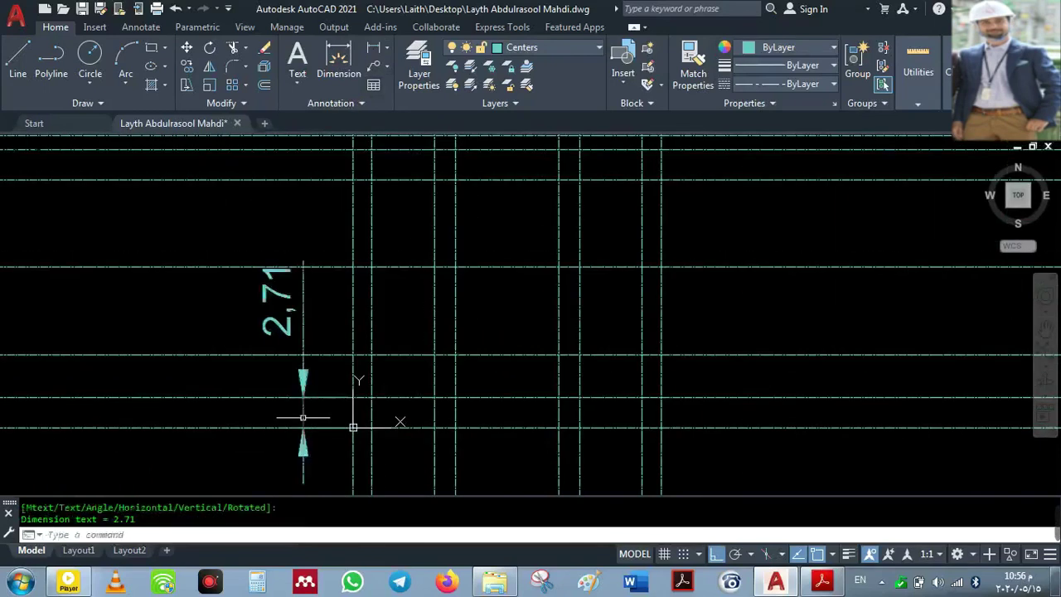
- Continue the dimension chain from the second horizontal centre line to the third and fourth ones
{"action": "left_click", "coordinate": [132, 27]}
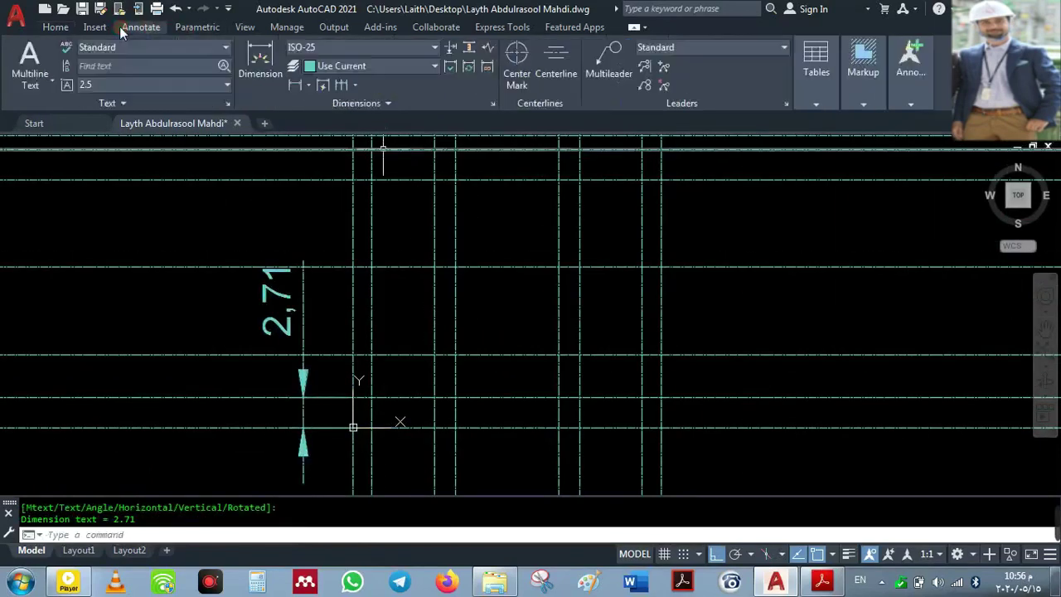
{"action": "left_click", "coordinate": [343, 85]}
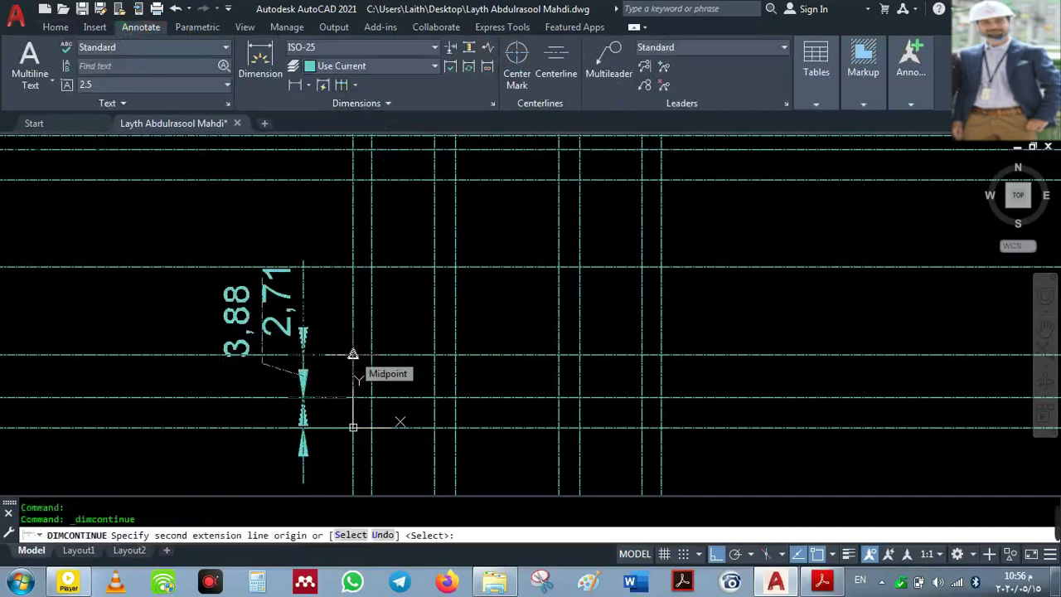
{"action": "left_click", "coordinate": [354, 355]}
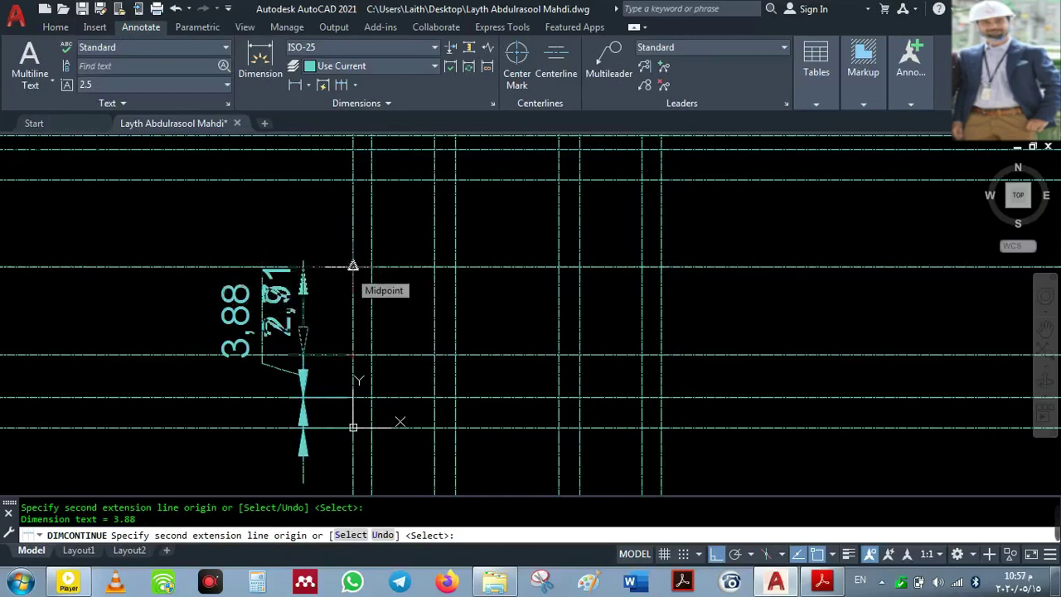
{"action": "left_click", "coordinate": [353, 265]}
{"action": "key", "text": "Escape"}
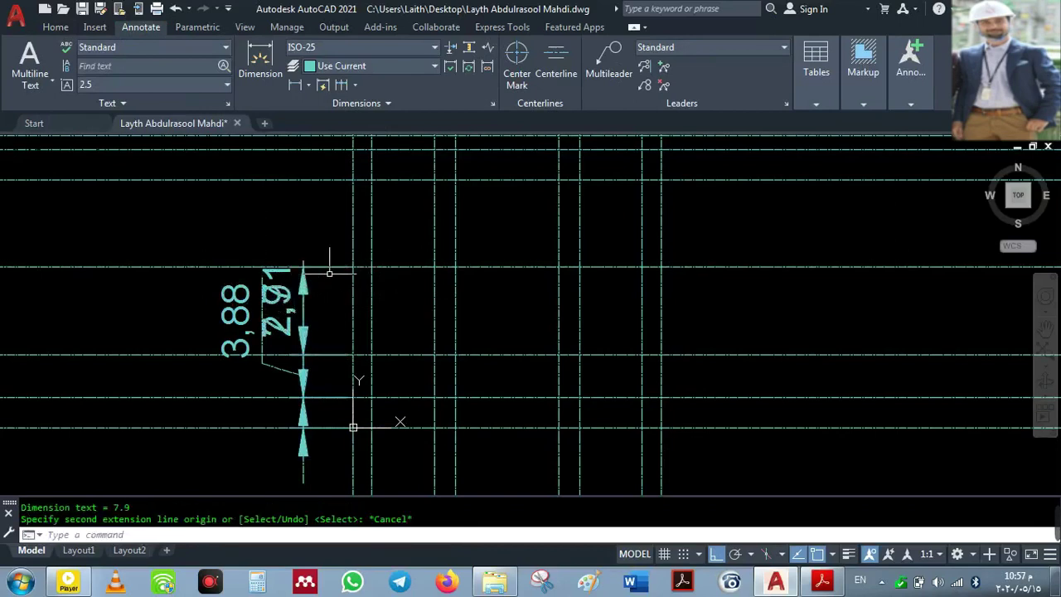
{"action": "key", "text": "Escape"}
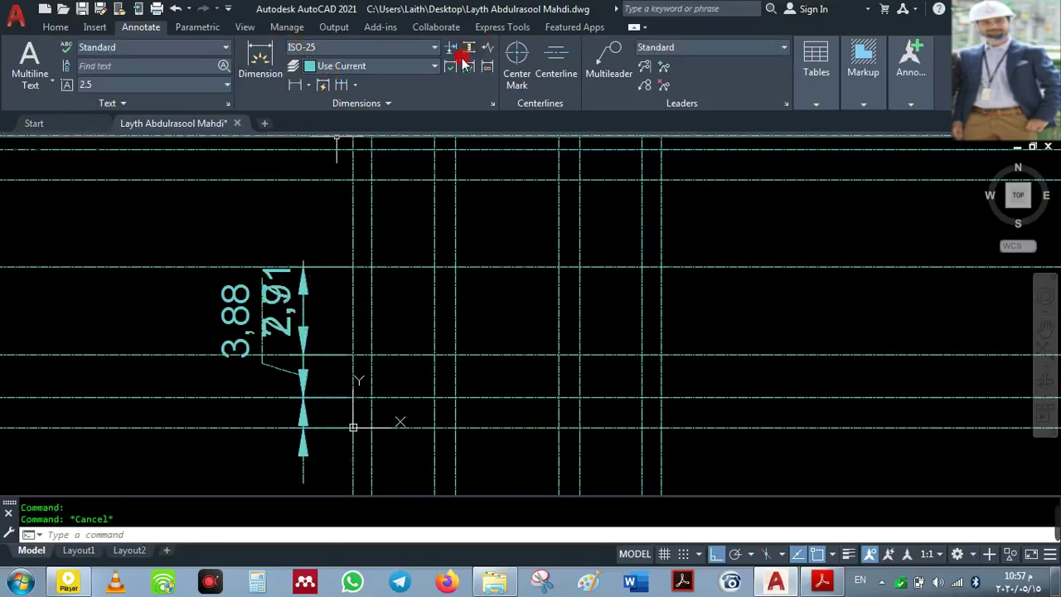
- Add a separate linear dimension between the third and fourth horizontal centre lines, well left of the dimension chain
{"action": "left_click", "coordinate": [294, 86]}
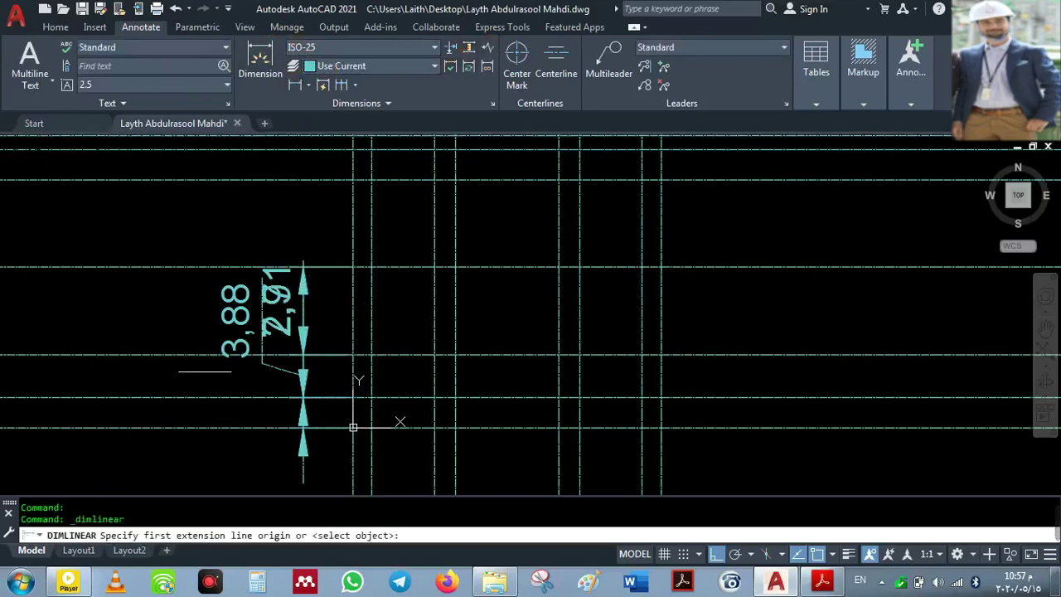
{"action": "left_click", "coordinate": [123, 355]}
{"action": "left_click", "coordinate": [123, 267]}
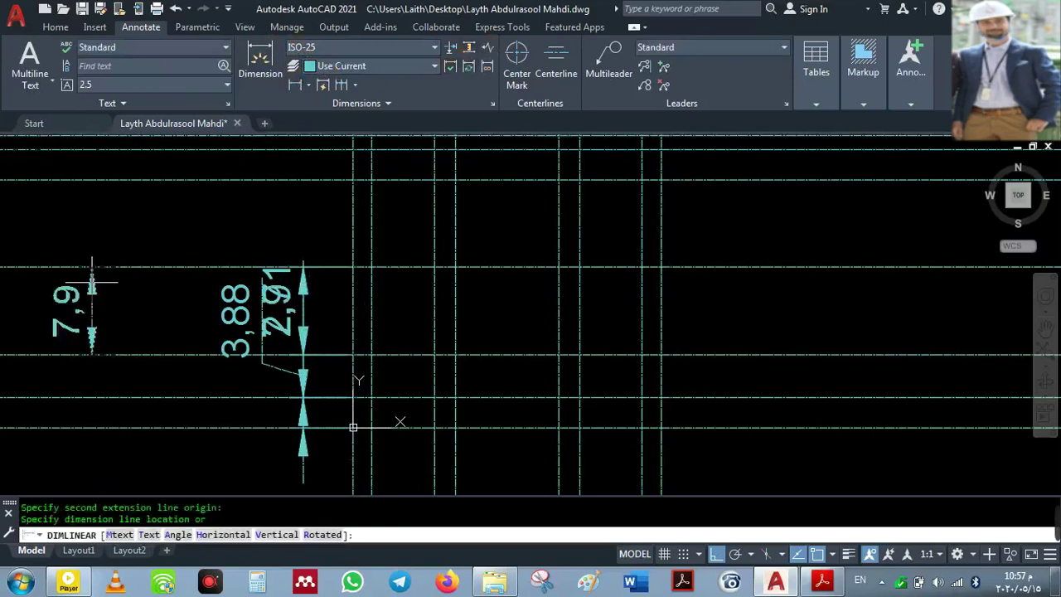
{"action": "left_click", "coordinate": [102, 303]}
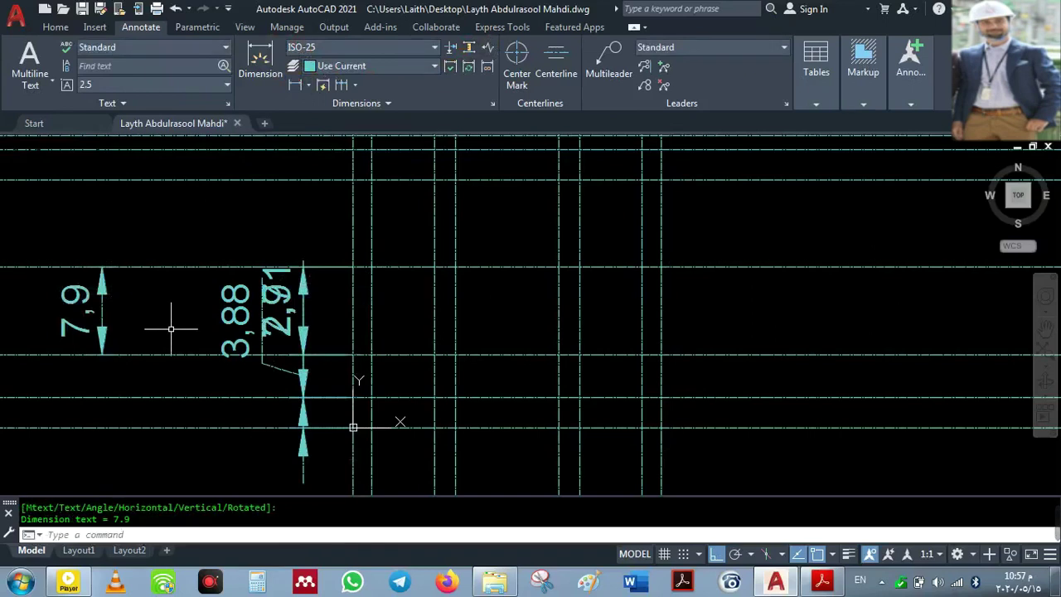
- Add a linear dimension between the fourth and fifth horizontal centre lines, left of the grid
{"action": "key", "text": "Return"}
{"action": "middle_click_drag", "start_coordinate": [188, 254], "coordinate": [279, 386]}
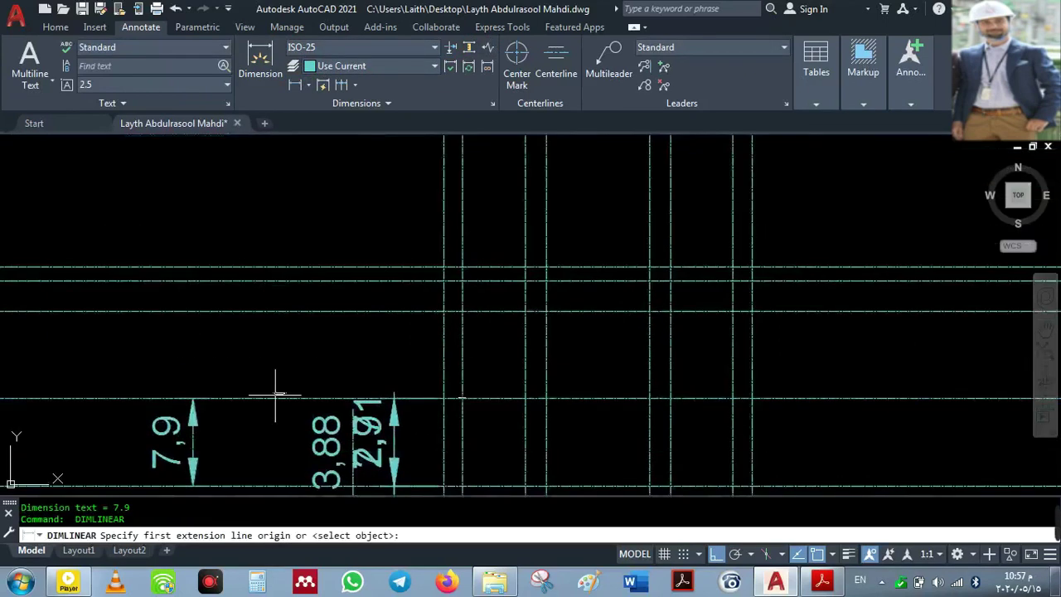
{"action": "left_click", "coordinate": [260, 354]}
{"action": "left_click", "coordinate": [249, 312]}
{"action": "left_click", "coordinate": [228, 313]}
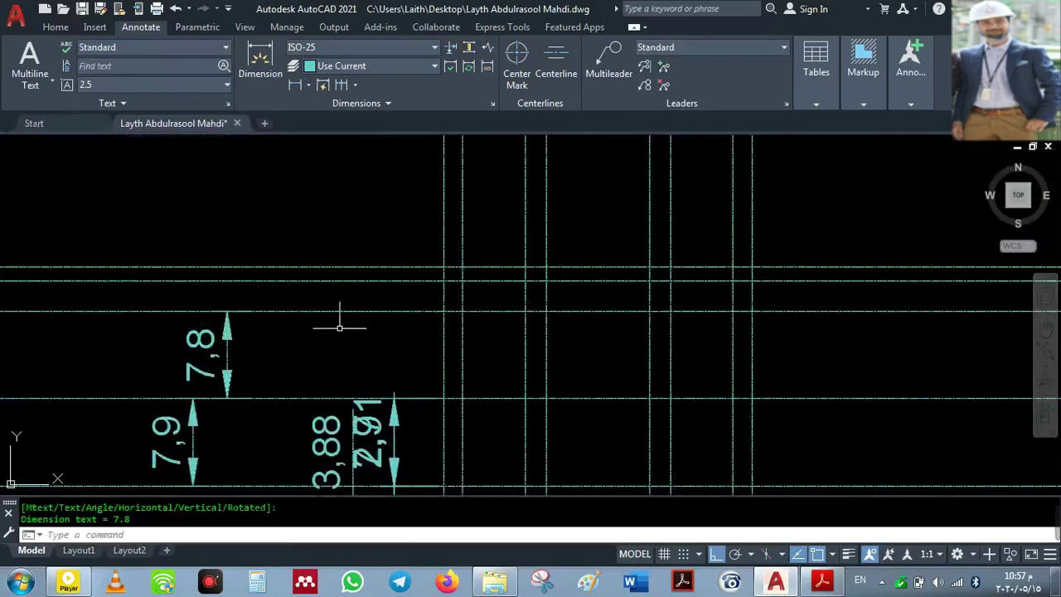
- Add a linear dimension between the fifth and sixth horizontal centre lines, left of the grid
{"action": "key", "text": "Return"}
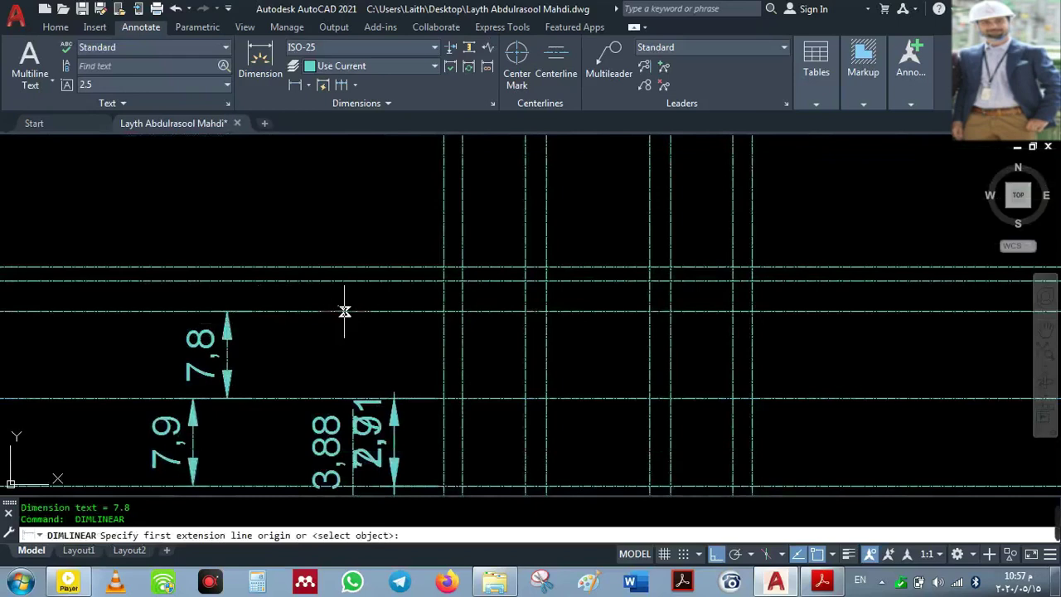
{"action": "left_click", "coordinate": [345, 312]}
{"action": "left_click", "coordinate": [331, 280]}
{"action": "left_click", "coordinate": [307, 319]}
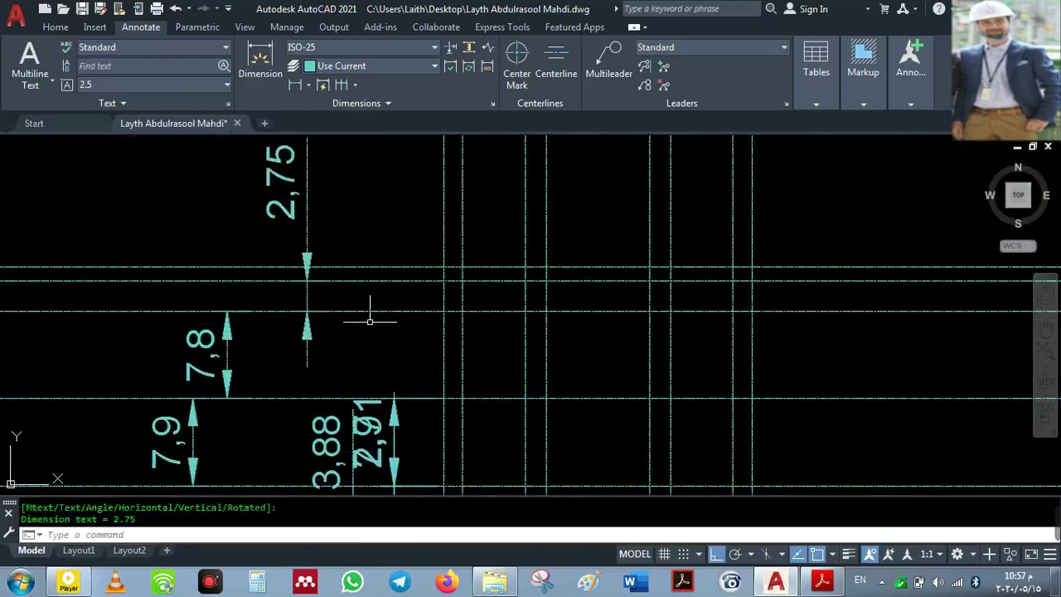
- Add a linear dimension between the sixth and seventh horizontal centre lines, just left of the first vertical line
{"action": "key", "text": "Return"}
{"action": "middle_click_drag", "start_coordinate": [370, 321], "coordinate": [368, 394]}
{"action": "key", "text": "Return"}
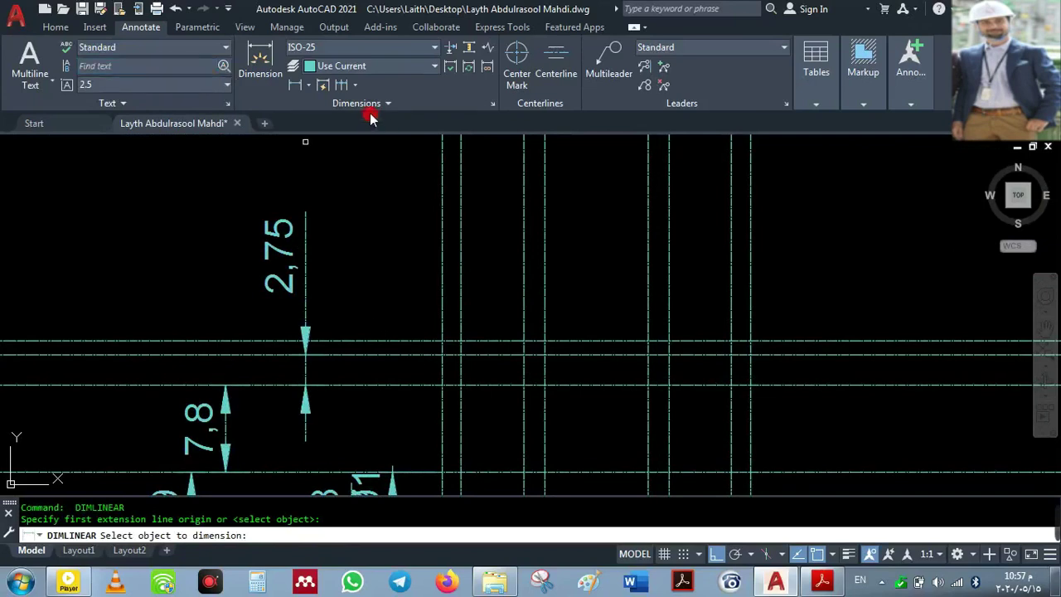
{"action": "left_click", "coordinate": [309, 86]}
{"action": "left_click", "coordinate": [347, 354]}
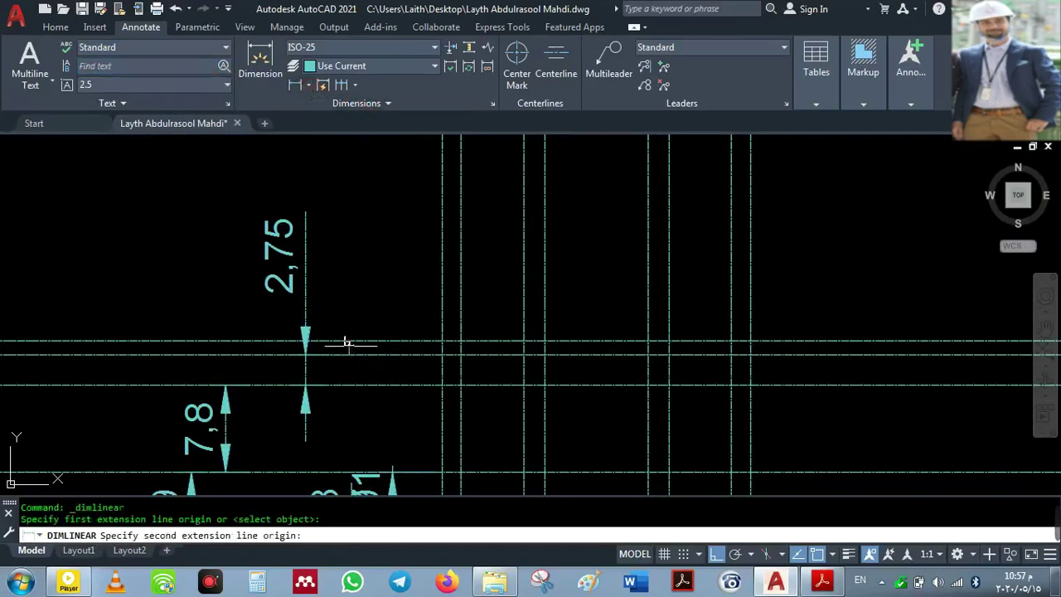
{"action": "left_click", "coordinate": [348, 340]}
{"action": "left_click", "coordinate": [414, 292]}
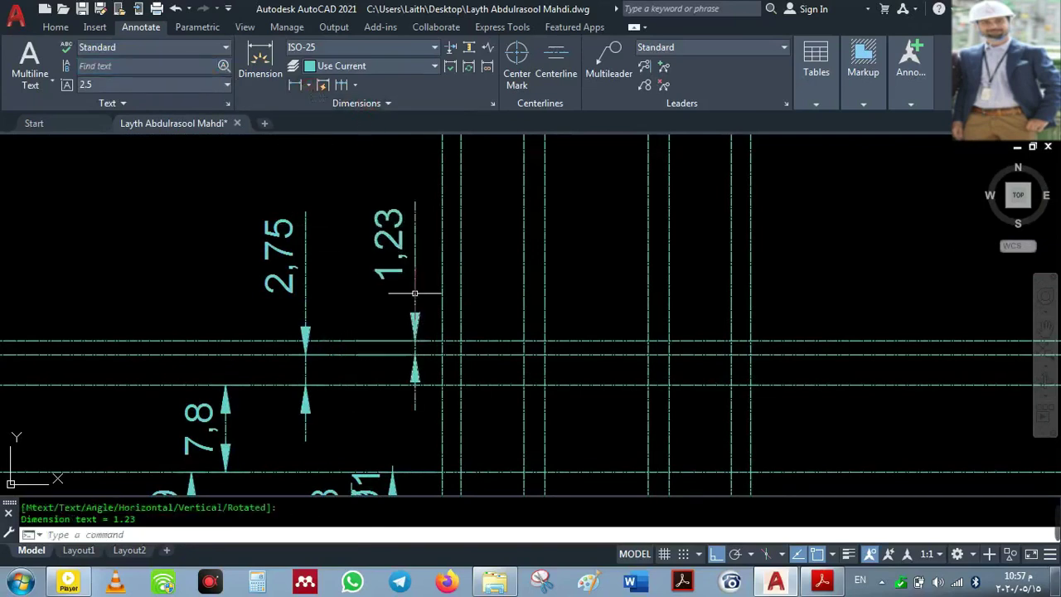
- Switch to the basement PDF to compare its grid spacings with the dimensioned centre lines, and return to AutoCAD
{"action": "scroll", "coordinate": [372, 346], "scroll_direction": "down", "scroll_amount": 3}
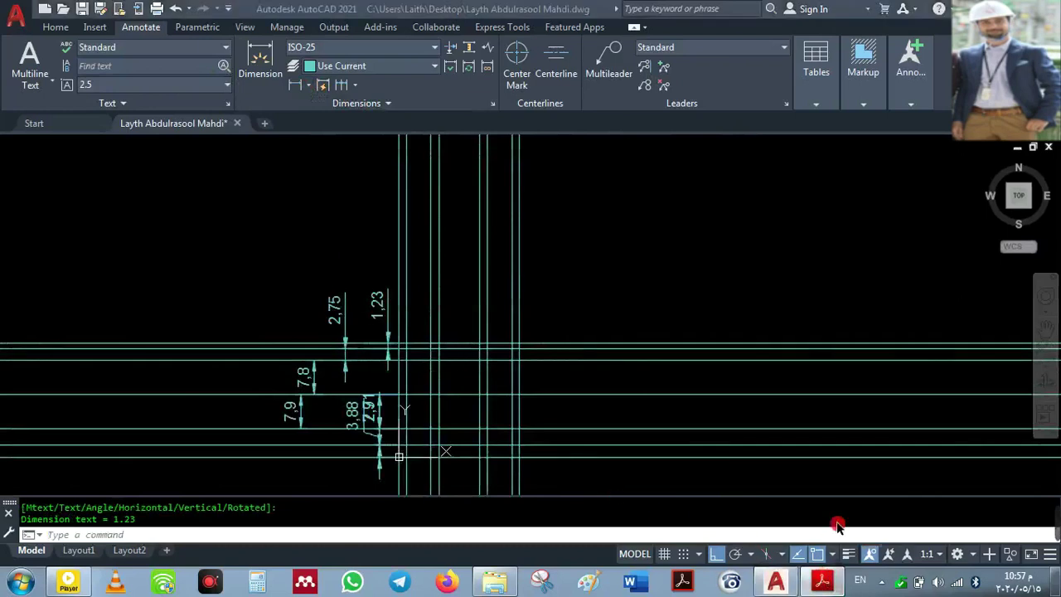
{"action": "left_click", "coordinate": [822, 581]}
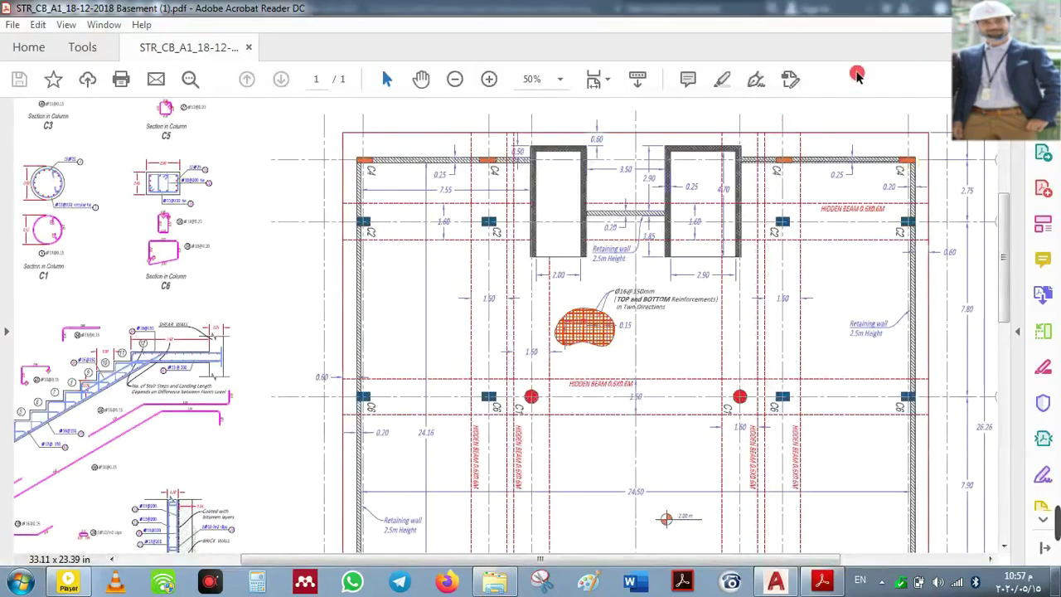
{"action": "key", "text": "alt+Tab"}
- Erase the three upper check dimensions left of the grid, down to the one between the third and fourth horizontal lines from the top
{"action": "left_click", "coordinate": [392, 327]}
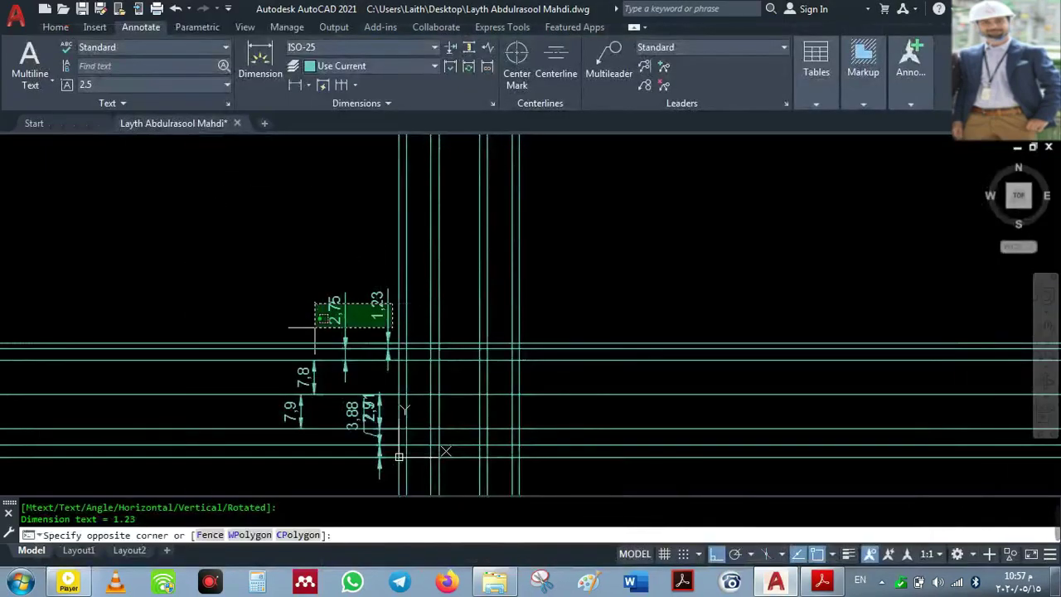
{"action": "left_click", "coordinate": [285, 315]}
{"action": "key", "text": "Delete"}
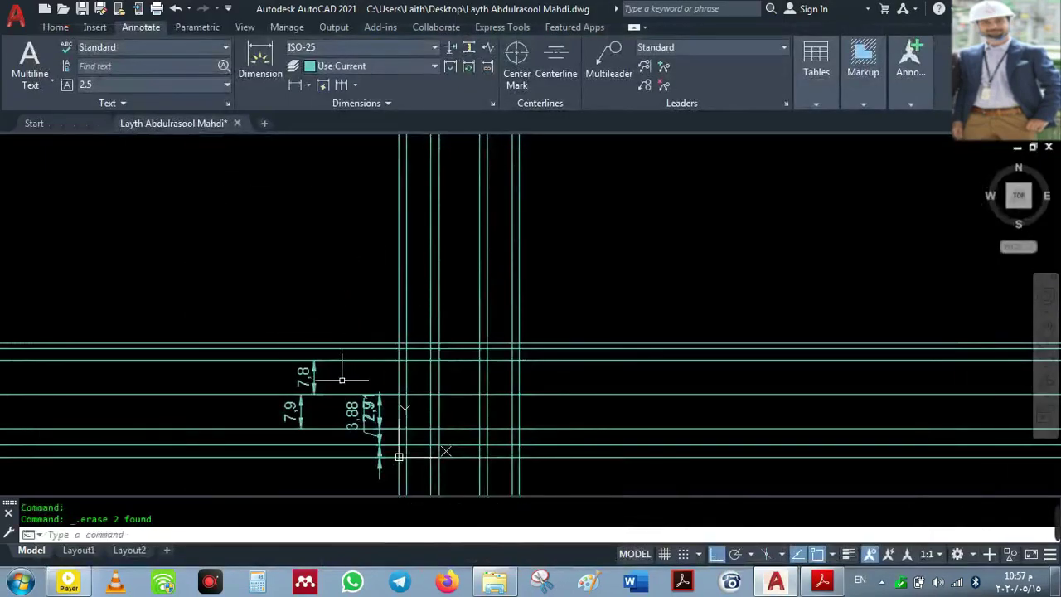
{"action": "left_click", "coordinate": [329, 356]}
{"action": "left_click", "coordinate": [274, 404]}
{"action": "key", "text": "Delete"}
- Erase the remaining check dimensions between the lower horizontal centre lines, left of the grid
{"action": "left_click", "coordinate": [281, 409]}
{"action": "left_click", "coordinate": [298, 414]}
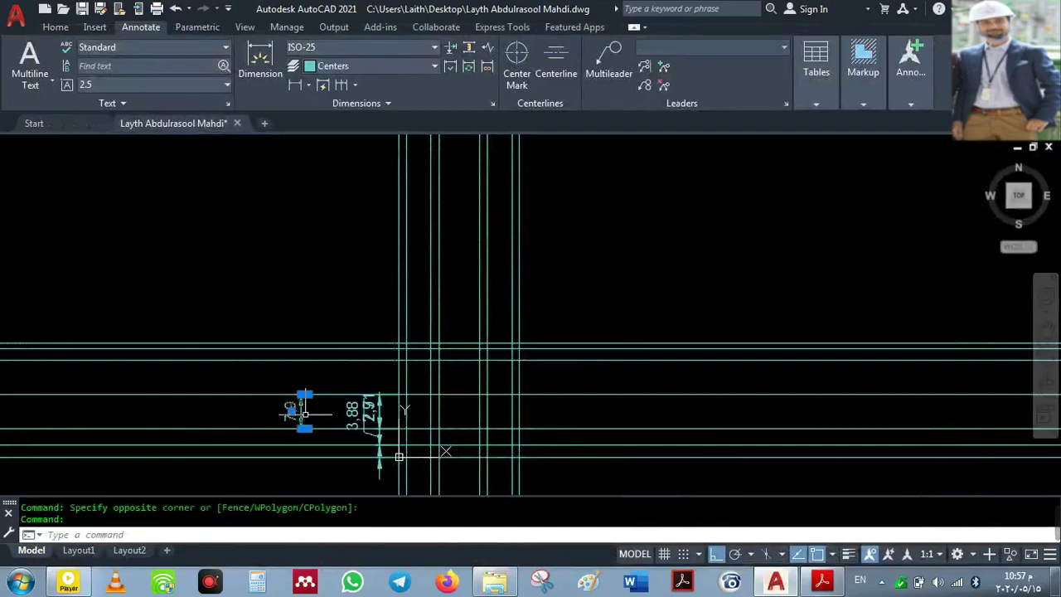
{"action": "key", "text": "Delete"}
{"action": "left_click", "coordinate": [359, 411]}
{"action": "key", "text": "Delete"}
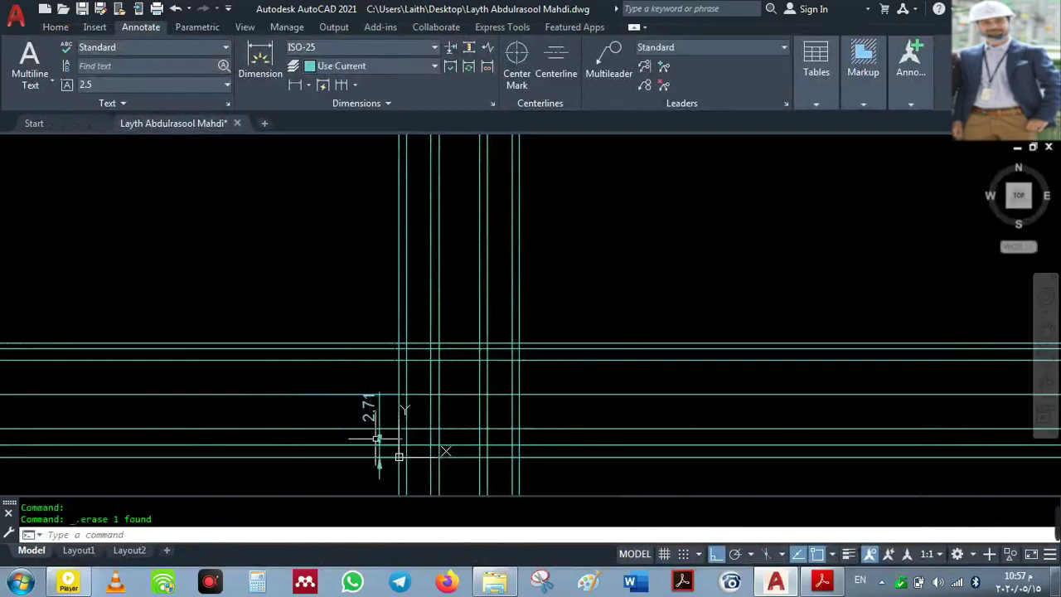
{"action": "left_click", "coordinate": [379, 429]}
{"action": "key", "text": "Delete"}
{"action": "middle_click_drag", "start_coordinate": [451, 443], "coordinate": [296, 351]}
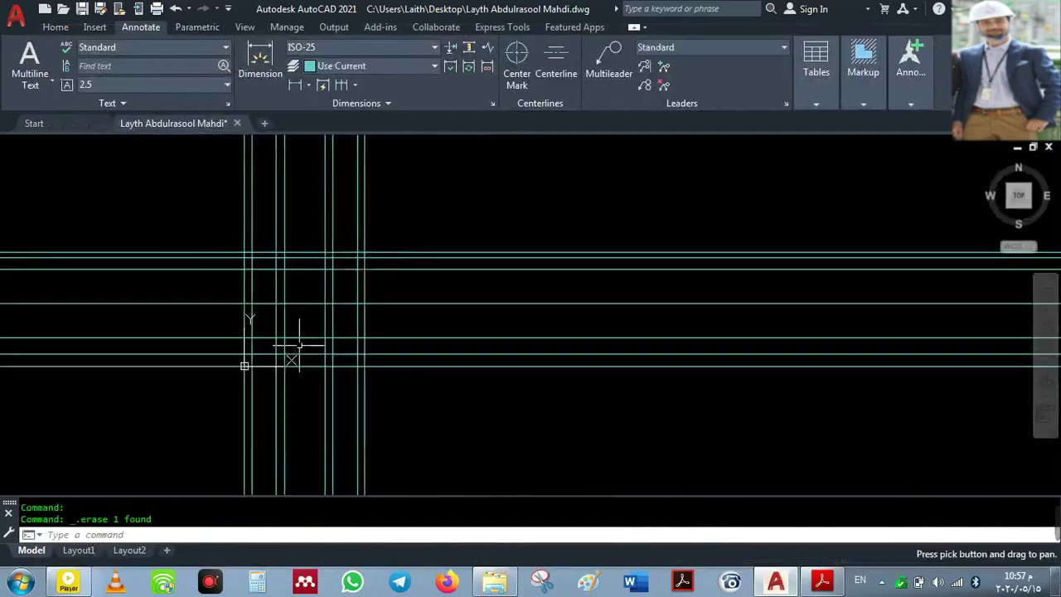
{"action": "scroll", "coordinate": [286, 373], "scroll_direction": "up", "scroll_amount": 4}
{"action": "mouse_move", "coordinate": [280, 402]}
{"action": "middle_mouse_down"}
{"action": "mouse_move", "coordinate": [629, 355]}
{"action": "mouse_move", "coordinate": [353, 427]}
{"action": "mouse_move", "coordinate": [332, 419]}
{"action": "mouse_move", "coordinate": [353, 419]}
{"action": "mouse_move", "coordinate": [449, 366]}
{"action": "mouse_move", "coordinate": [466, 438]}
{"action": "middle_mouse_up"}
{"action": "scroll", "coordinate": [443, 351], "scroll_direction": "down", "scroll_amount": 2}
{"action": "middle_click_drag", "start_coordinate": [401, 429], "coordinate": [372, 365]}
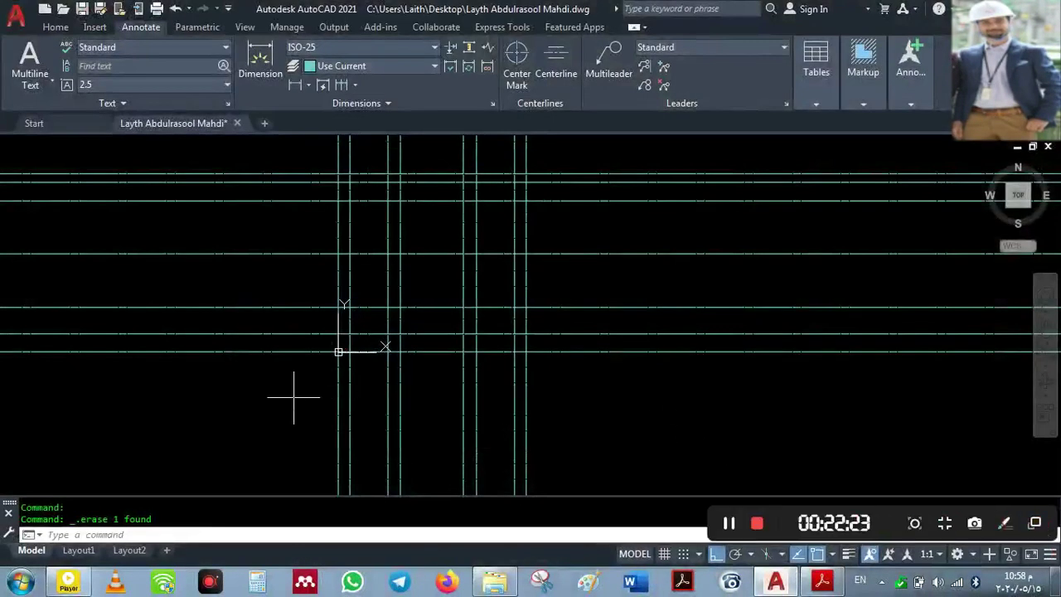
{"action": "left_click", "coordinate": [248, 383]}
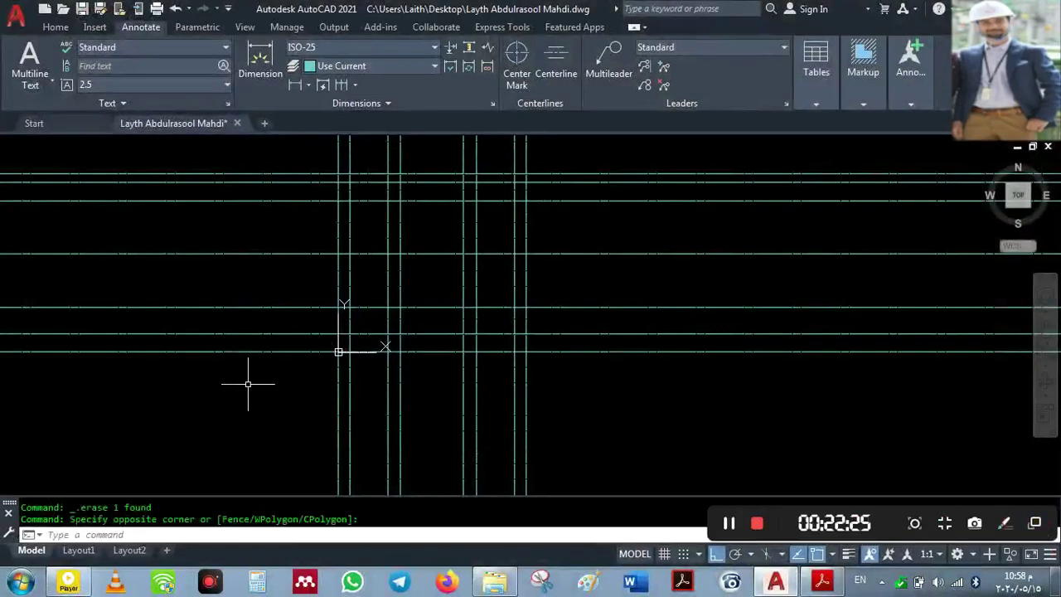
- Switch to the basement PDF to examine the columns, retaining walls and grid axes along the plan's lower edge, and return to AutoCAD
{"action": "left_click", "coordinate": [823, 582]}
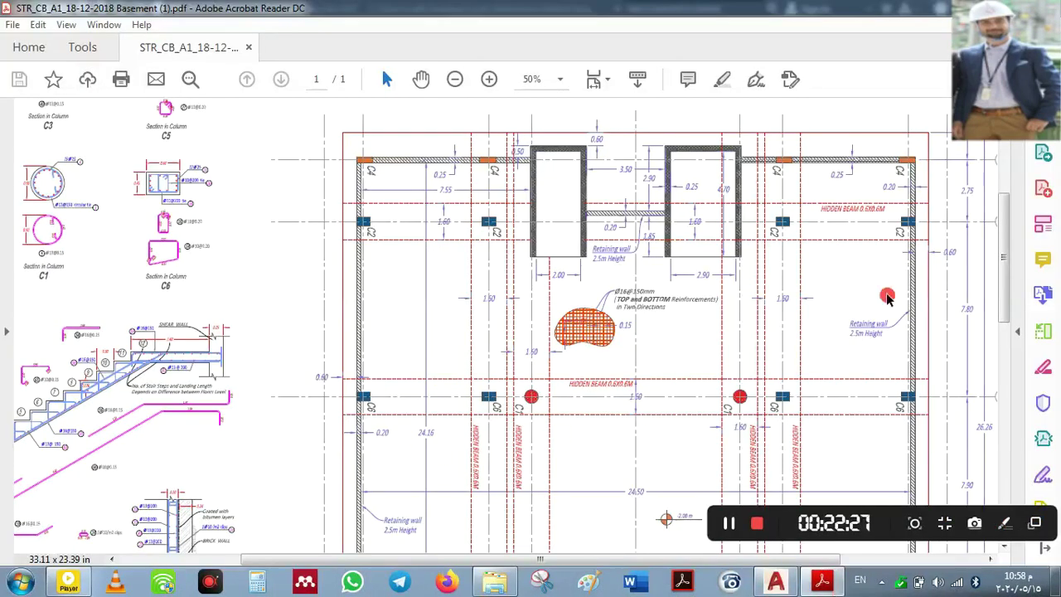
{"action": "left_click_drag", "start_coordinate": [1011, 277], "coordinate": [1009, 416]}
{"action": "left_click", "coordinate": [440, 417]}
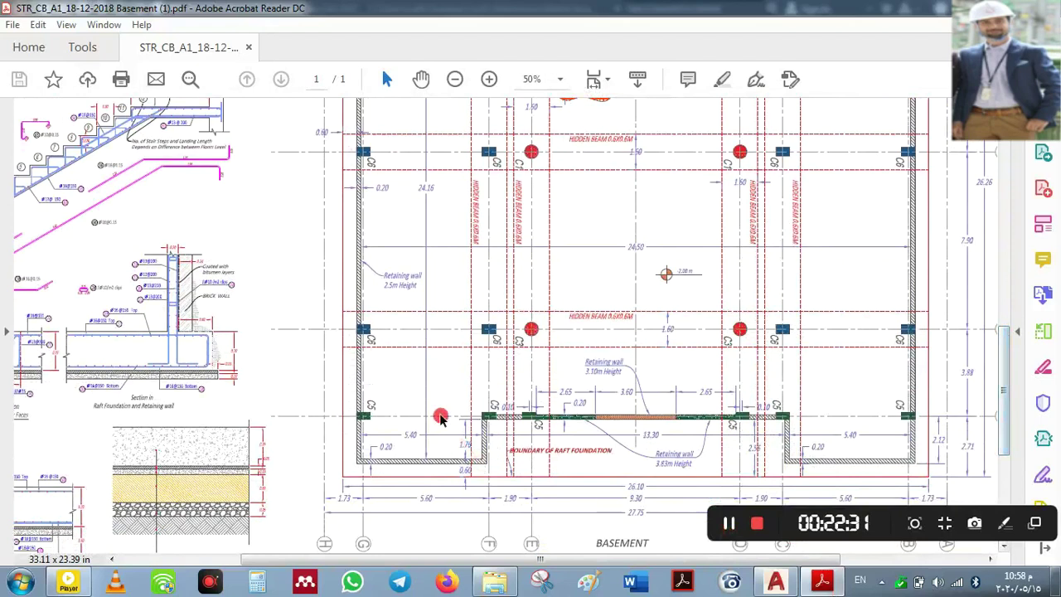
{"action": "mouse_move", "coordinate": [290, 370]}
{"action": "left_mouse_down"}
{"action": "mouse_move", "coordinate": [318, 375]}
{"action": "mouse_move", "coordinate": [356, 450]}
{"action": "mouse_move", "coordinate": [349, 429]}
{"action": "mouse_move", "coordinate": [249, 437]}
{"action": "mouse_move", "coordinate": [170, 404]}
{"action": "mouse_move", "coordinate": [355, 473]}
{"action": "mouse_move", "coordinate": [310, 486]}
{"action": "mouse_move", "coordinate": [888, 143]}
{"action": "mouse_move", "coordinate": [434, 198]}
{"action": "mouse_move", "coordinate": [632, 137]}
{"action": "mouse_move", "coordinate": [486, 213]}
{"action": "mouse_move", "coordinate": [222, 440]}
{"action": "mouse_move", "coordinate": [395, 407]}
{"action": "mouse_move", "coordinate": [424, 440]}
{"action": "mouse_move", "coordinate": [359, 483]}
{"action": "mouse_move", "coordinate": [354, 461]}
{"action": "mouse_move", "coordinate": [929, 467]}
{"action": "mouse_move", "coordinate": [437, 462]}
{"action": "mouse_move", "coordinate": [355, 111]}
{"action": "mouse_move", "coordinate": [379, 509]}
{"action": "mouse_move", "coordinate": [349, 404]}
{"action": "mouse_move", "coordinate": [374, 429]}
{"action": "left_mouse_up"}
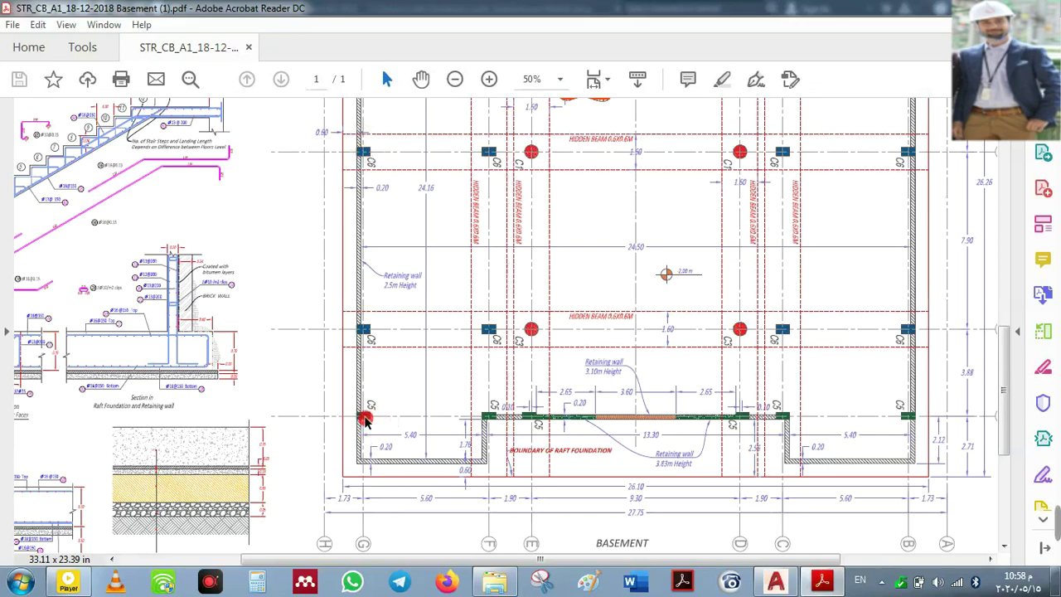
{"action": "mouse_move", "coordinate": [364, 420]}
{"action": "left_mouse_down"}
{"action": "mouse_move", "coordinate": [355, 476]}
{"action": "mouse_move", "coordinate": [374, 478]}
{"action": "mouse_move", "coordinate": [367, 406]}
{"action": "left_mouse_up"}
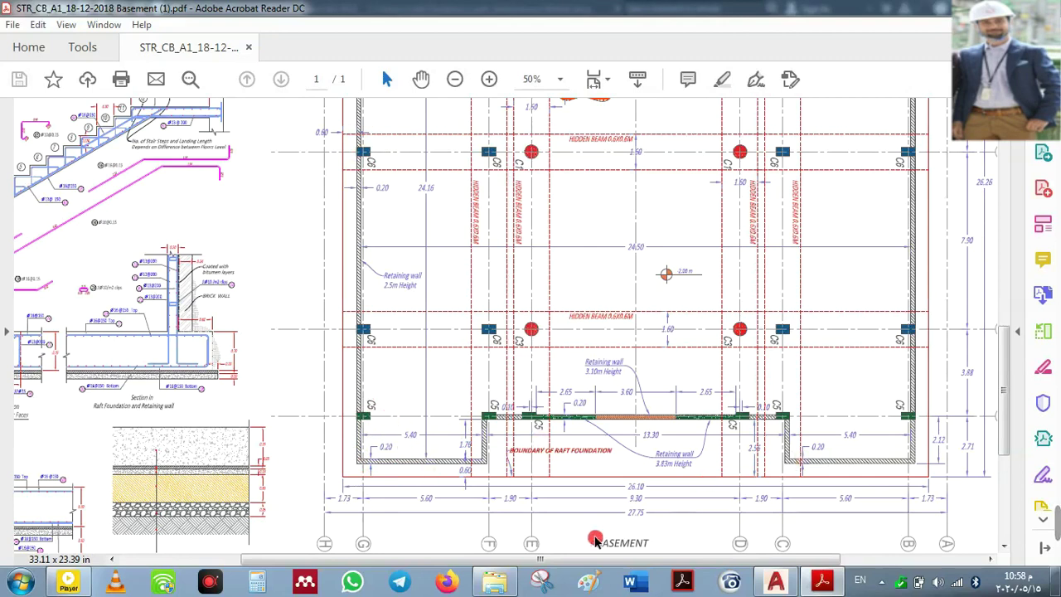
{"action": "left_click_drag", "start_coordinate": [573, 558], "coordinate": [604, 567]}
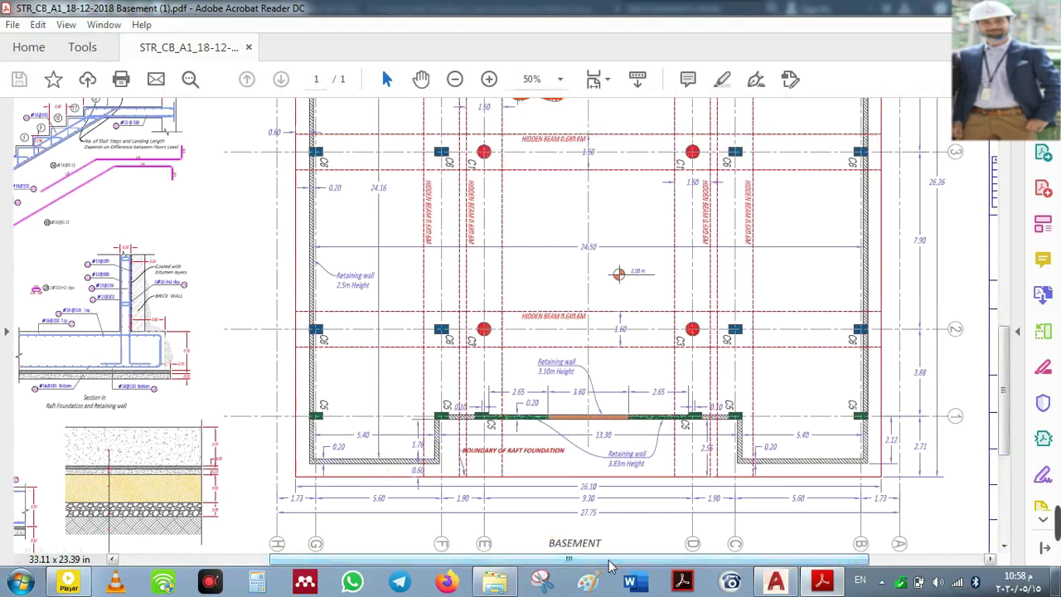
{"action": "left_click", "coordinate": [951, 428]}
{"action": "mouse_move", "coordinate": [951, 428]}
{"action": "left_mouse_down"}
{"action": "mouse_move", "coordinate": [958, 421]}
{"action": "mouse_move", "coordinate": [324, 535]}
{"action": "left_mouse_up"}
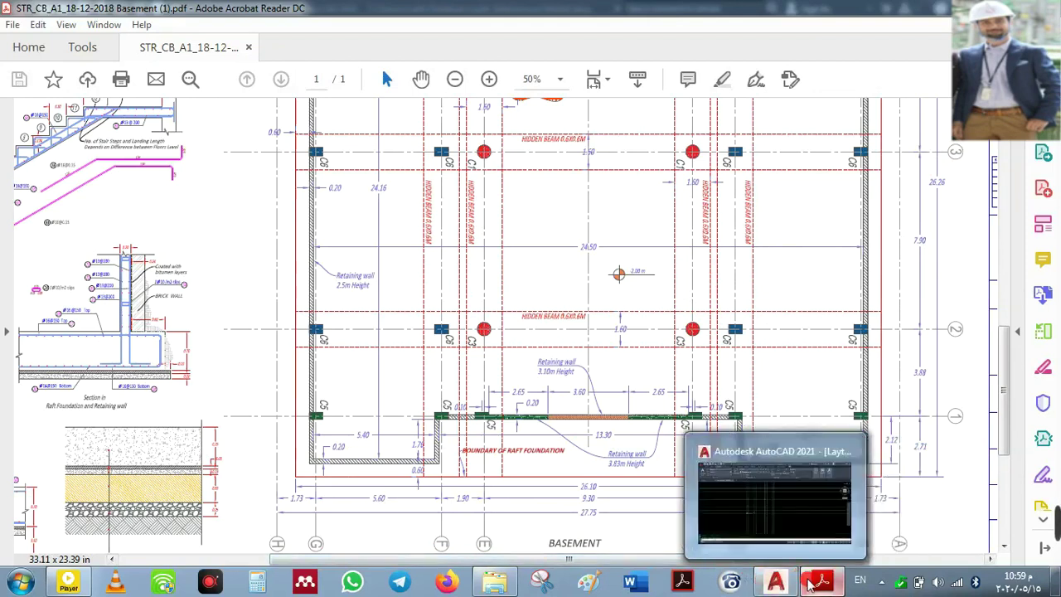
{"action": "left_click", "coordinate": [775, 582]}
- Draw a rectangle through the outermost centre-line intersections of the grid and set its colour to red 237,31,36
{"action": "scroll", "coordinate": [350, 354], "scroll_direction": "up", "scroll_amount": 4}
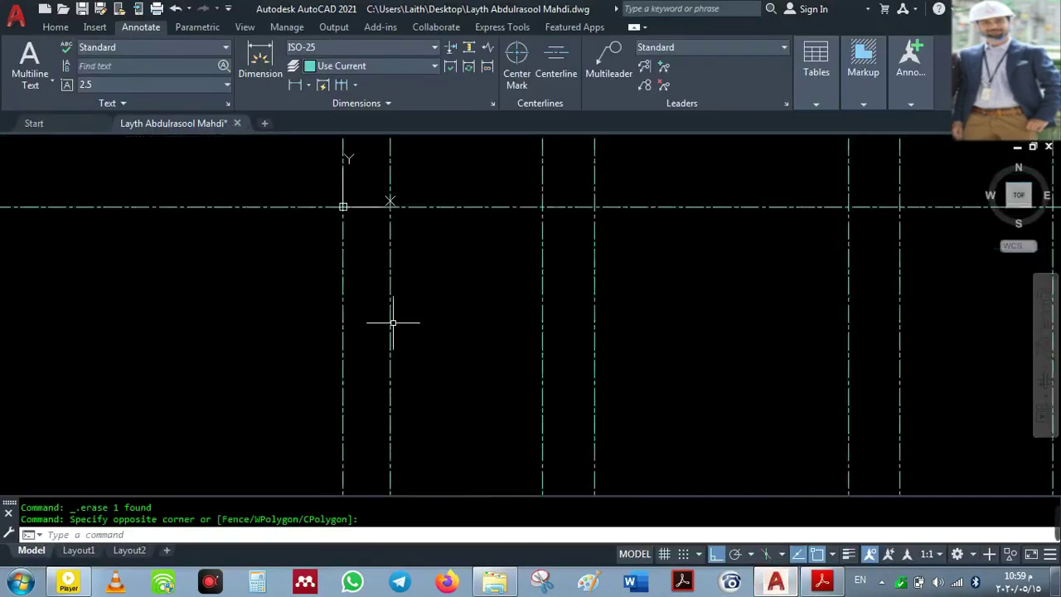
{"action": "scroll", "coordinate": [320, 379], "scroll_direction": "down", "scroll_amount": 5}
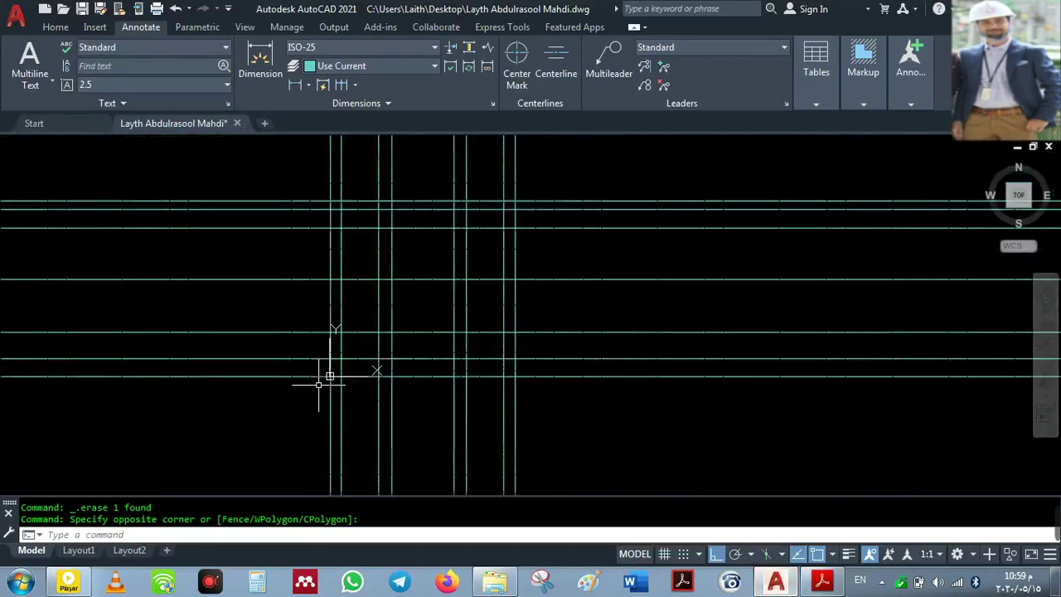
{"action": "scroll", "coordinate": [325, 383], "scroll_direction": "up", "scroll_amount": 4}
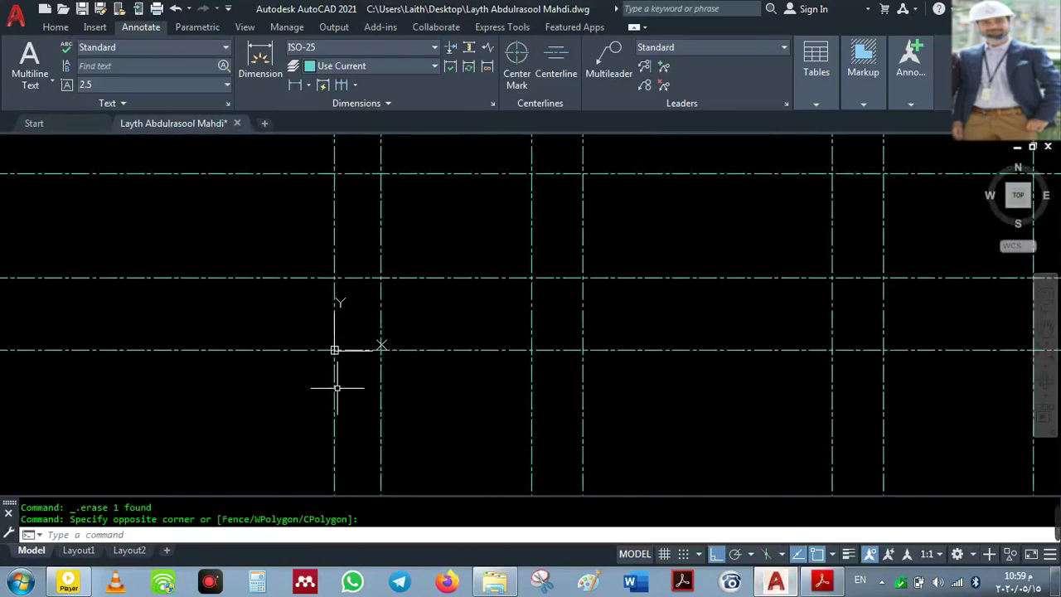
{"action": "scroll", "coordinate": [369, 381], "scroll_direction": "down", "scroll_amount": 4}
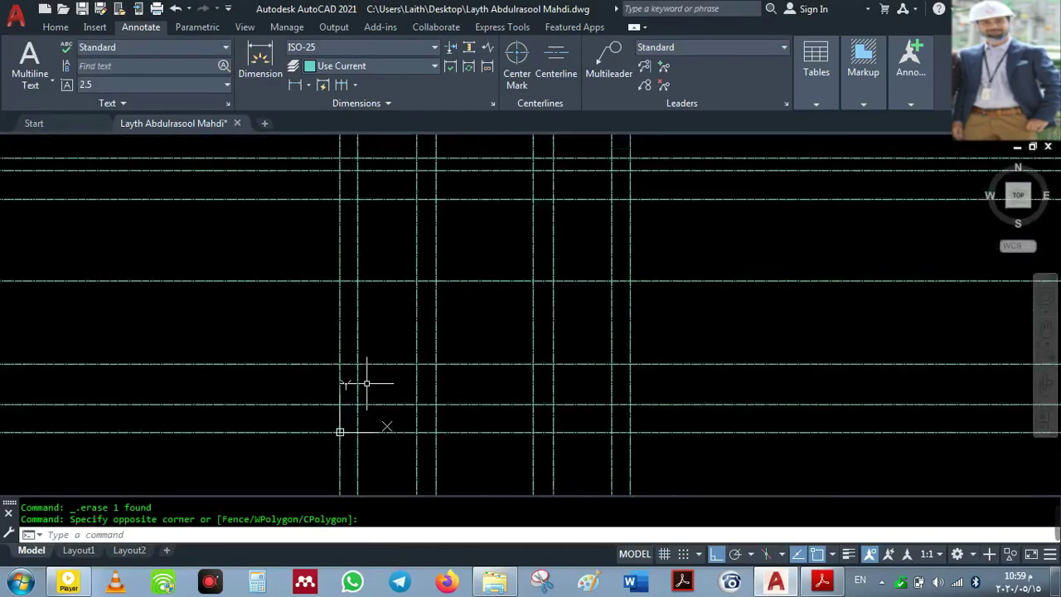
{"action": "scroll", "coordinate": [365, 363], "scroll_direction": "down", "scroll_amount": 2}
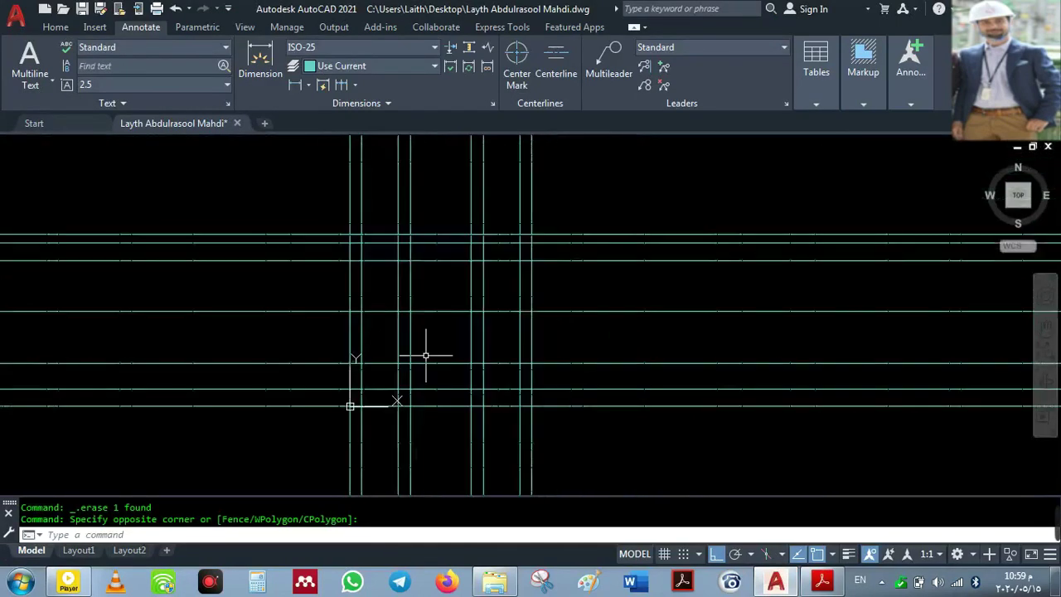
{"action": "left_click", "coordinate": [56, 26]}
{"action": "left_click", "coordinate": [151, 47]}
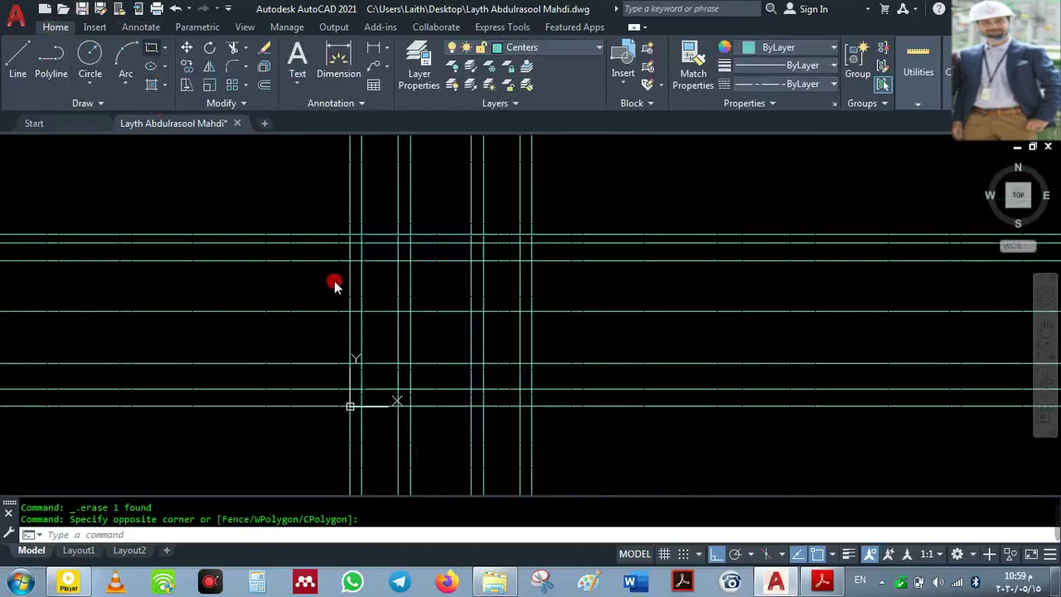
{"action": "left_click", "coordinate": [350, 234]}
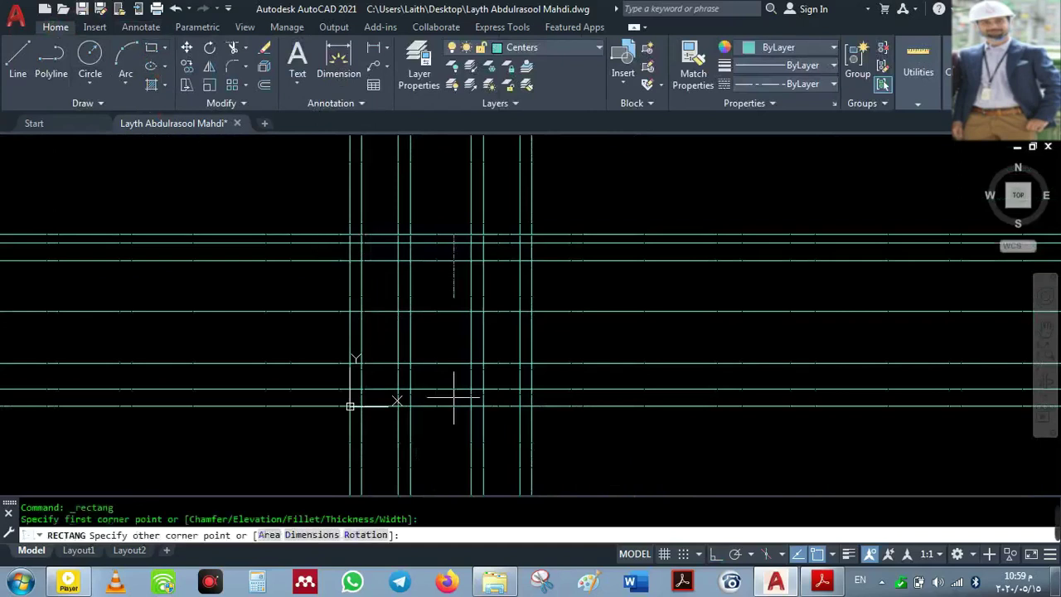
{"action": "left_click", "coordinate": [532, 405]}
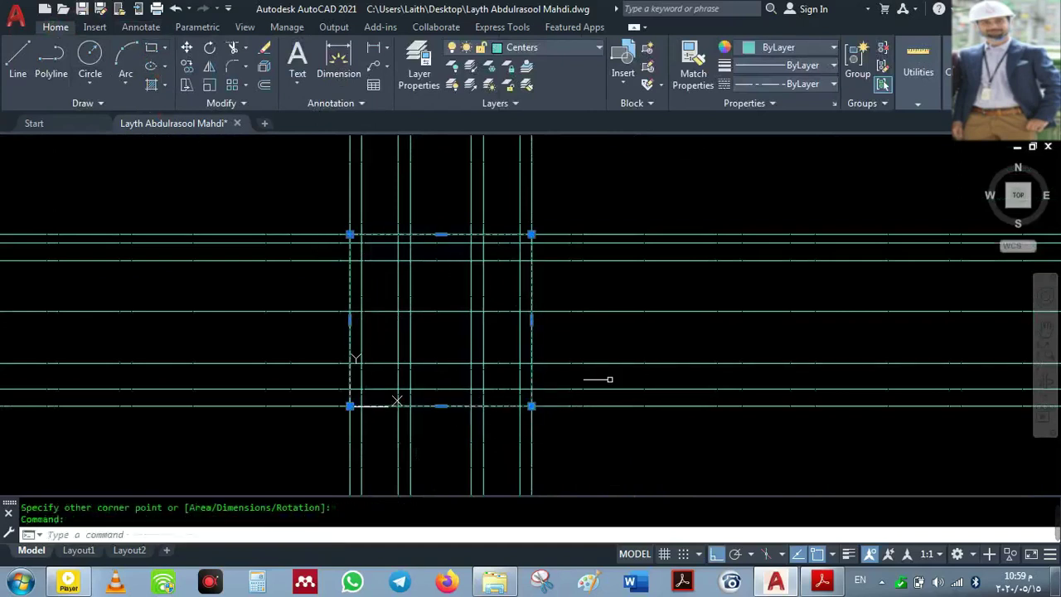
{"action": "left_click", "coordinate": [761, 52]}
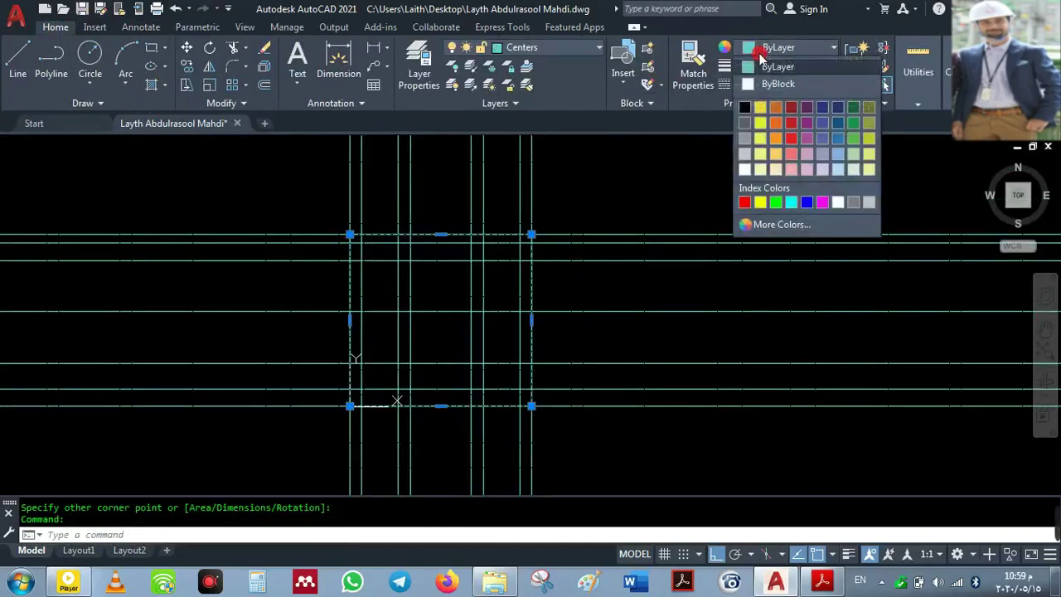
{"action": "left_click", "coordinate": [788, 134]}
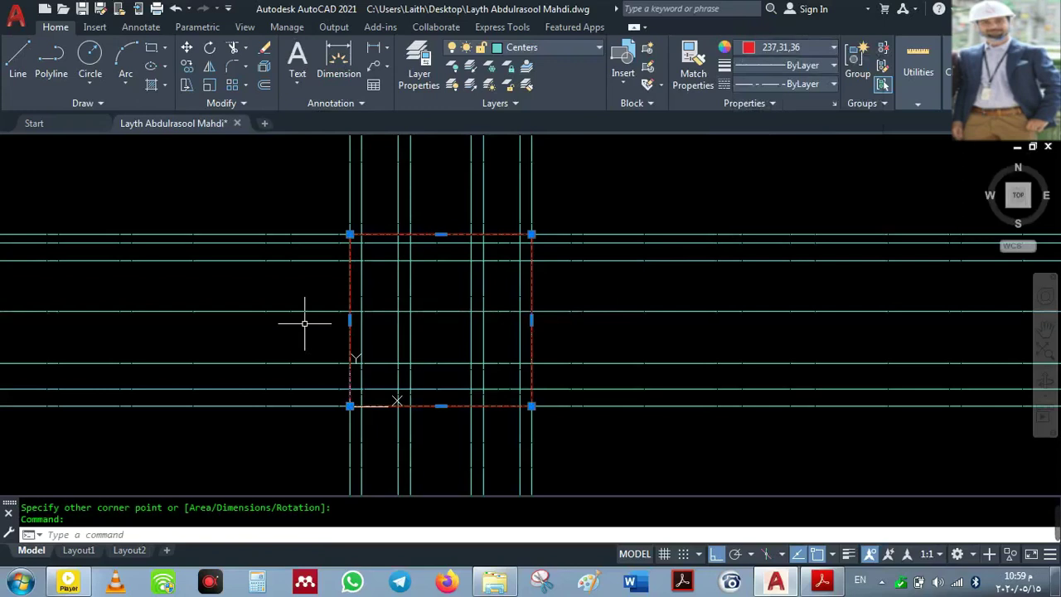
- Scale the red rectangle about its centre by a factor of 1.25
{"action": "left_click", "coordinate": [208, 87]}
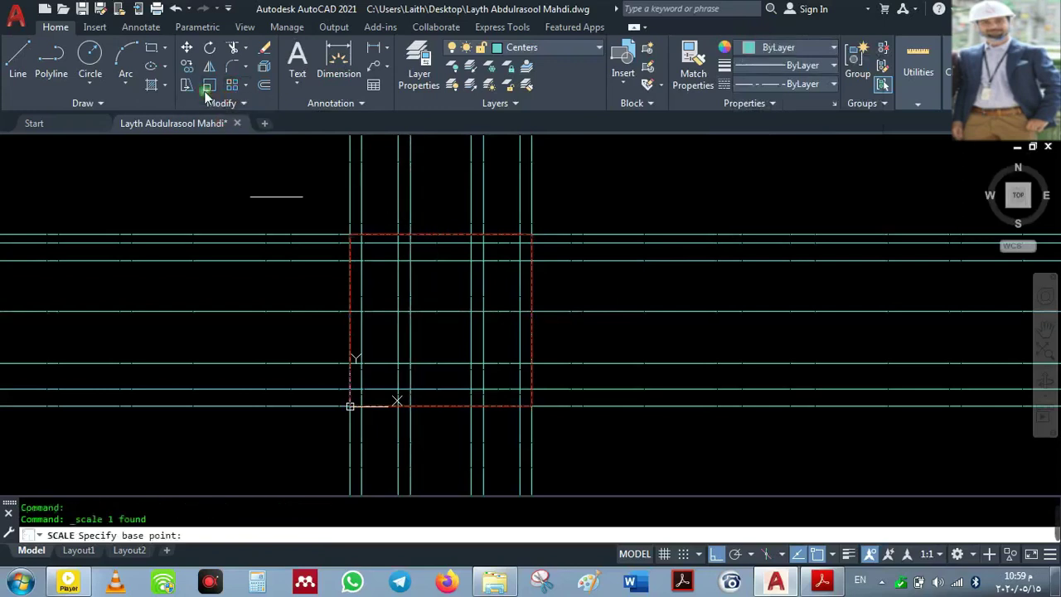
{"action": "scroll", "coordinate": [436, 317], "scroll_direction": "up", "scroll_amount": 4}
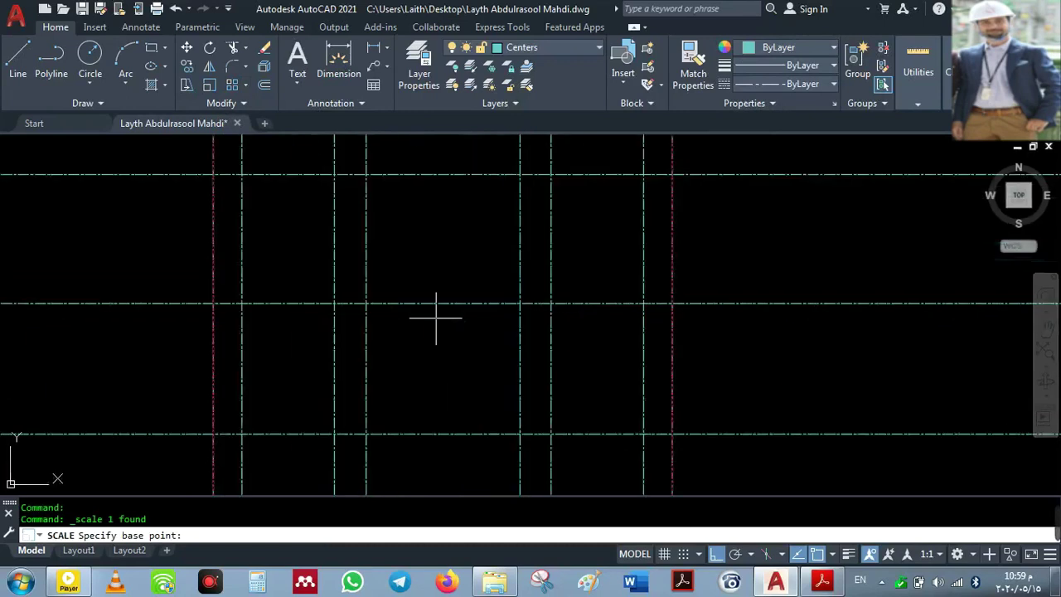
{"action": "scroll", "coordinate": [436, 317], "scroll_direction": "down", "scroll_amount": 4}
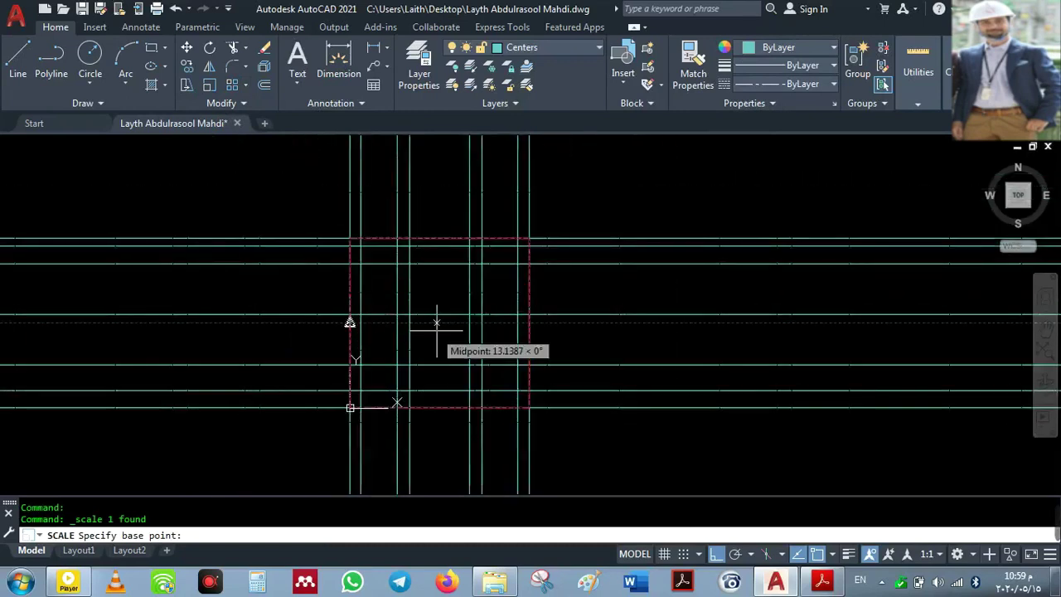
{"action": "mouse_move", "coordinate": [439, 237]}
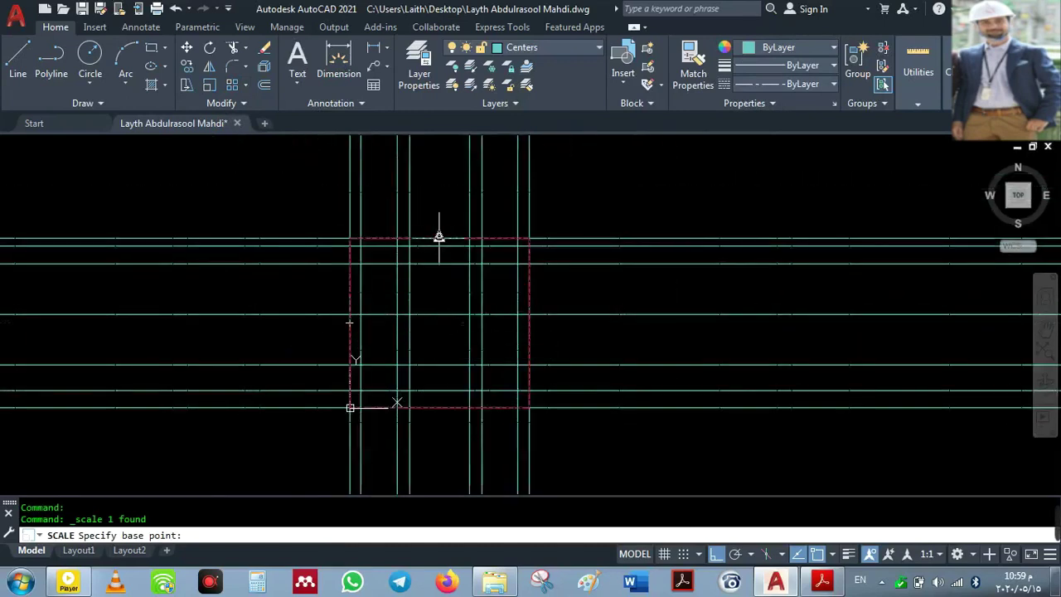
{"action": "left_click", "coordinate": [439, 322]}
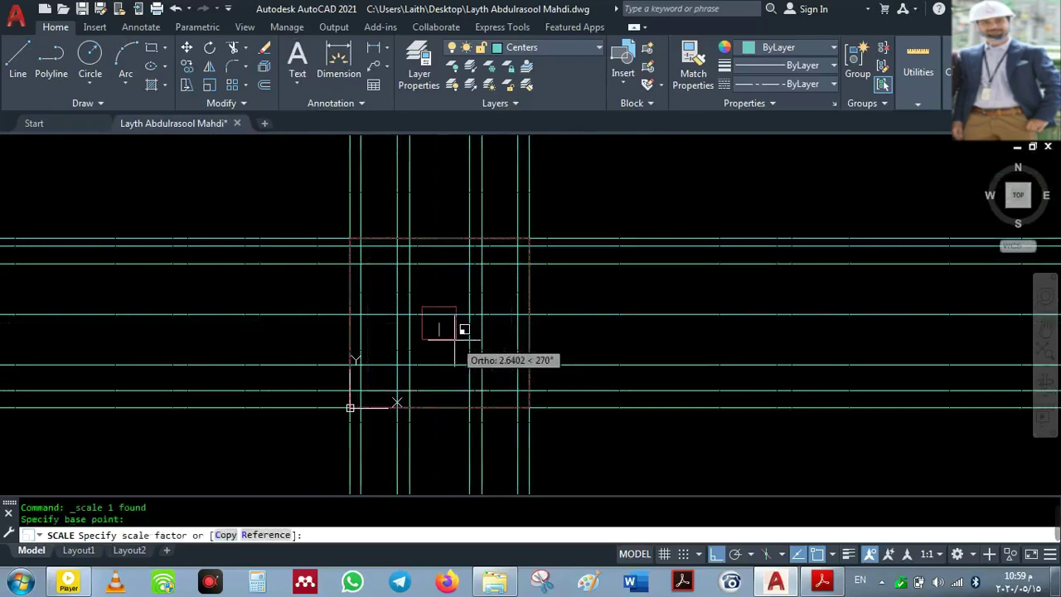
{"action": "type", "text": "1.25"}
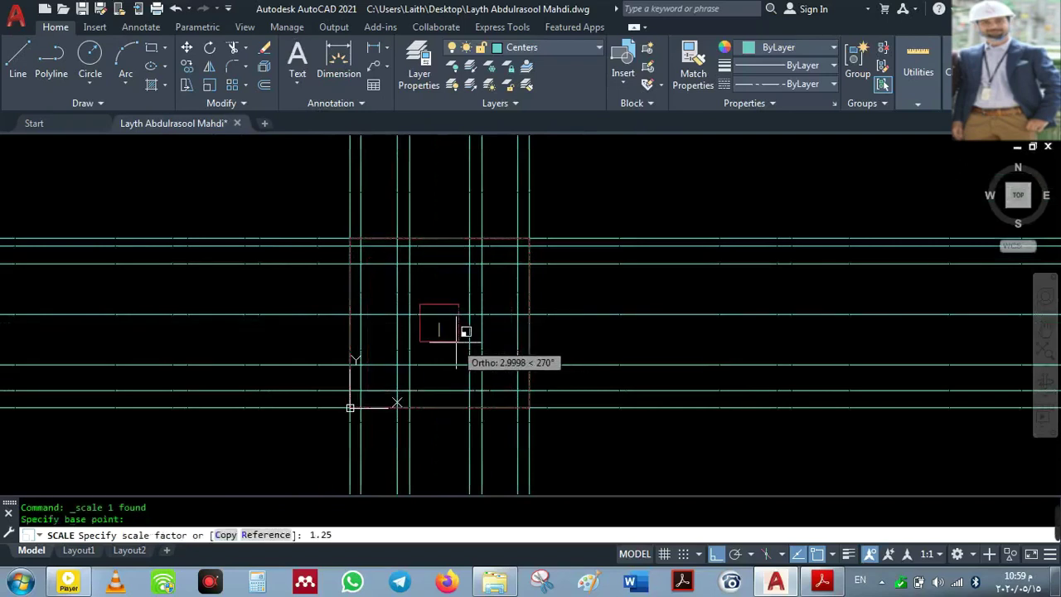
{"action": "key", "text": "Return"}
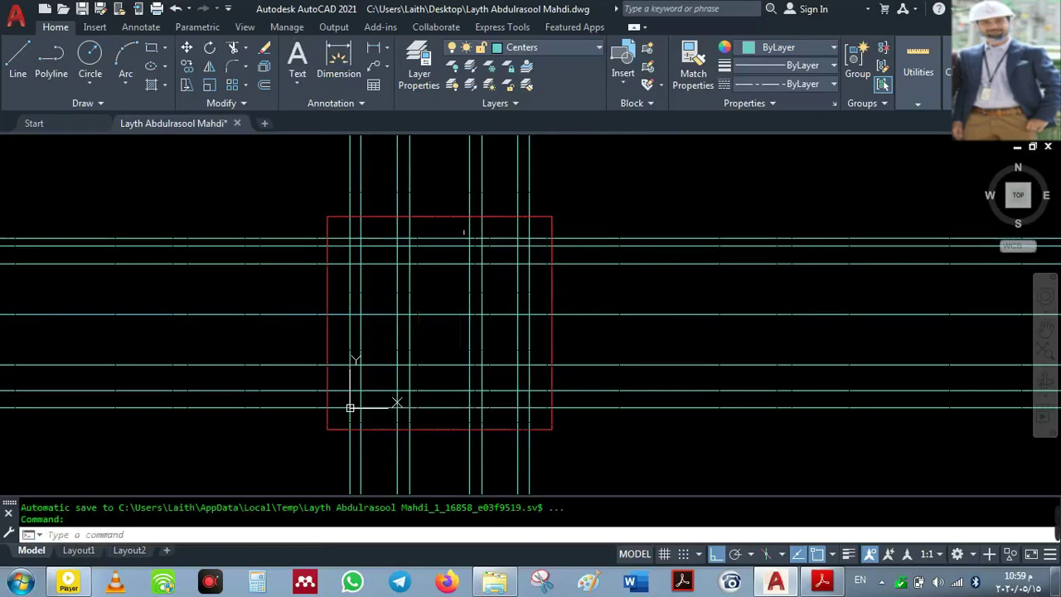
- Trim all horizontal and vertical centre lines outside the red rectangle, using it as the cutting edge
{"action": "left_click", "coordinate": [547, 216]}
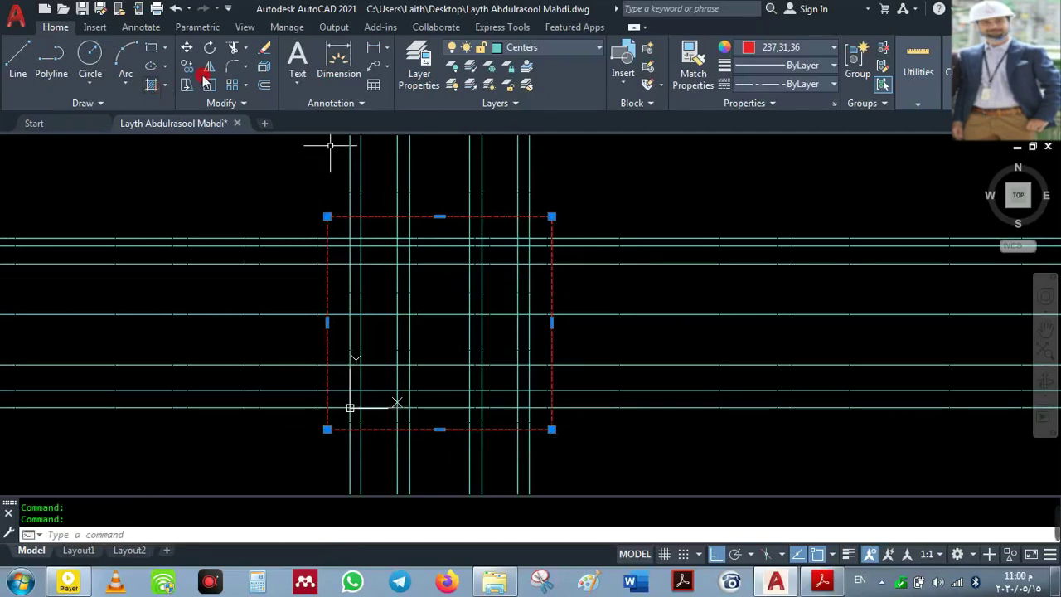
{"action": "left_click", "coordinate": [232, 50]}
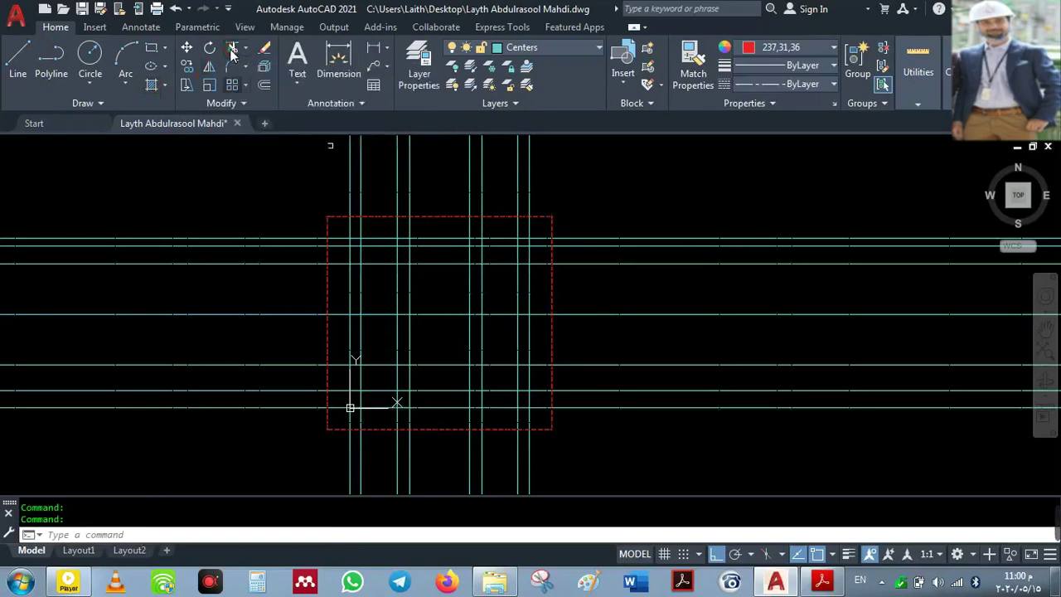
{"action": "left_click", "coordinate": [288, 222]}
{"action": "left_click", "coordinate": [247, 436]}
{"action": "key", "text": "Return"}
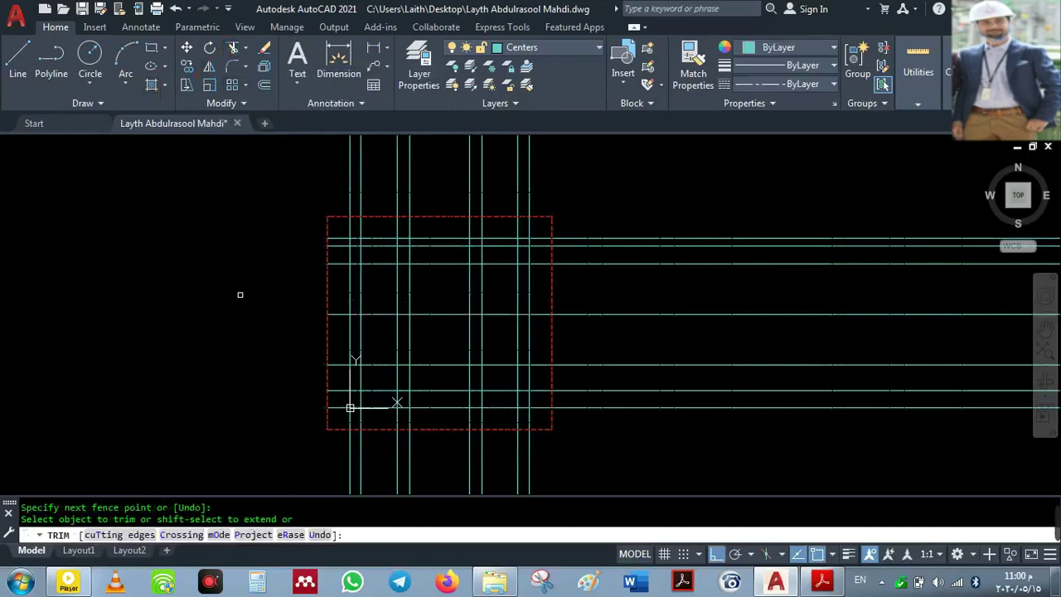
{"action": "mouse_move", "coordinate": [316, 182]}
{"action": "left_mouse_down"}
{"action": "mouse_move", "coordinate": [667, 189]}
{"action": "mouse_move", "coordinate": [606, 458]}
{"action": "mouse_move", "coordinate": [330, 458]}
{"action": "left_mouse_up"}
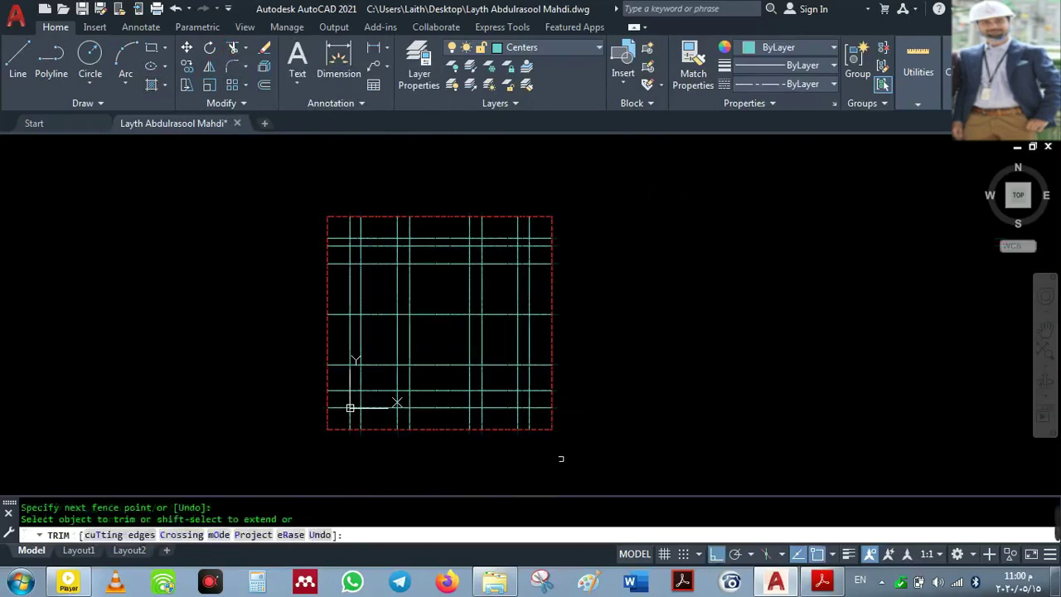
{"action": "key", "text": "Return"}
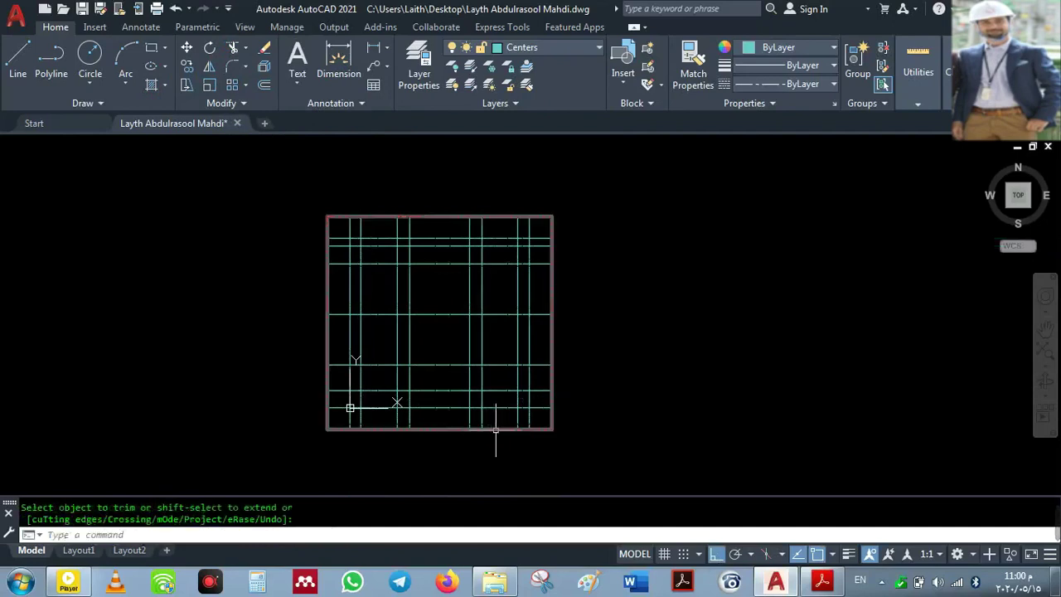
- Erase the red boundary rectangle around the trimmed centre-line grid
{"action": "left_click", "coordinate": [498, 429]}
{"action": "key", "text": "Delete"}
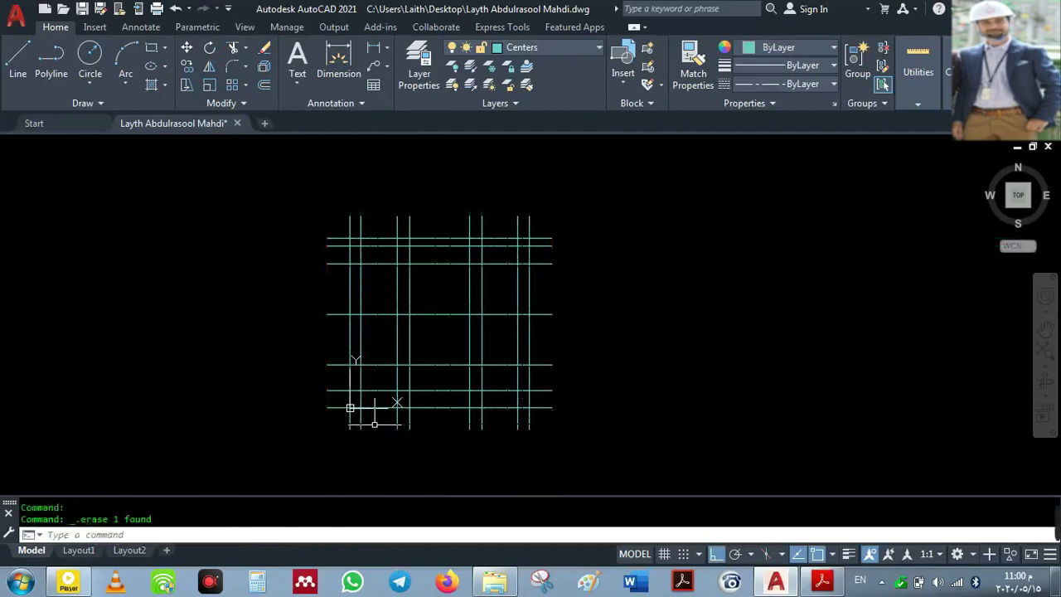
{"action": "scroll", "coordinate": [433, 351], "scroll_direction": "up", "scroll_amount": 2}
{"action": "middle_click_drag", "start_coordinate": [433, 357], "coordinate": [421, 389]}
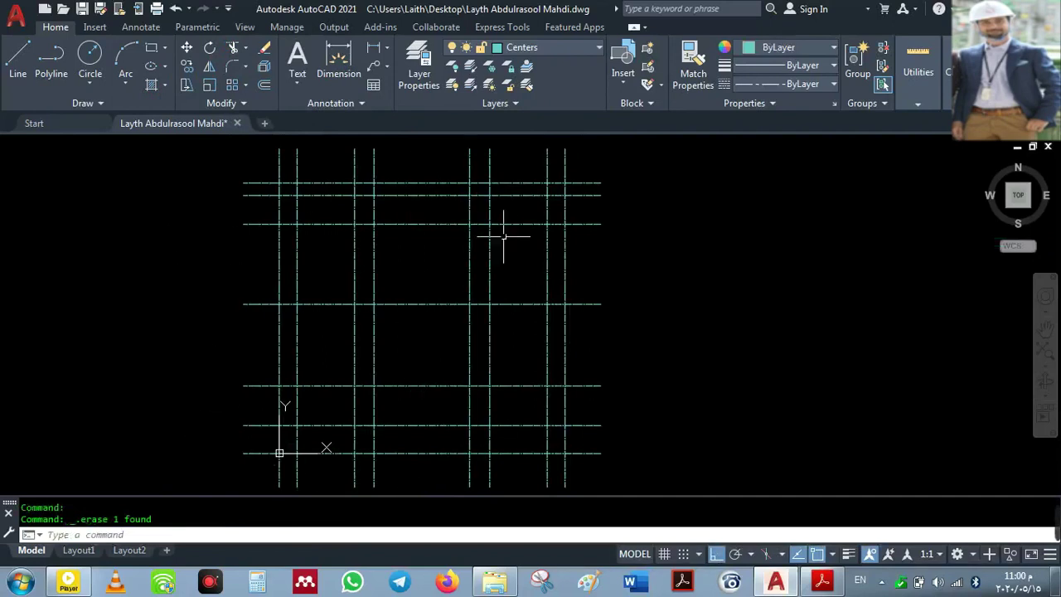
{"action": "middle_click_drag", "start_coordinate": [301, 369], "coordinate": [281, 352]}
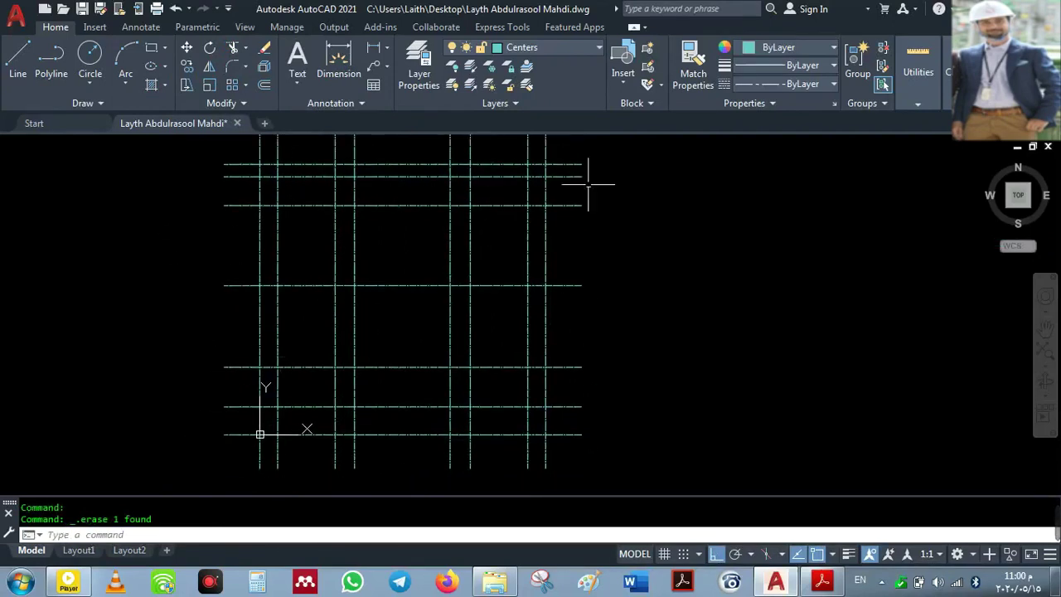
{"action": "left_click", "coordinate": [402, 57]}
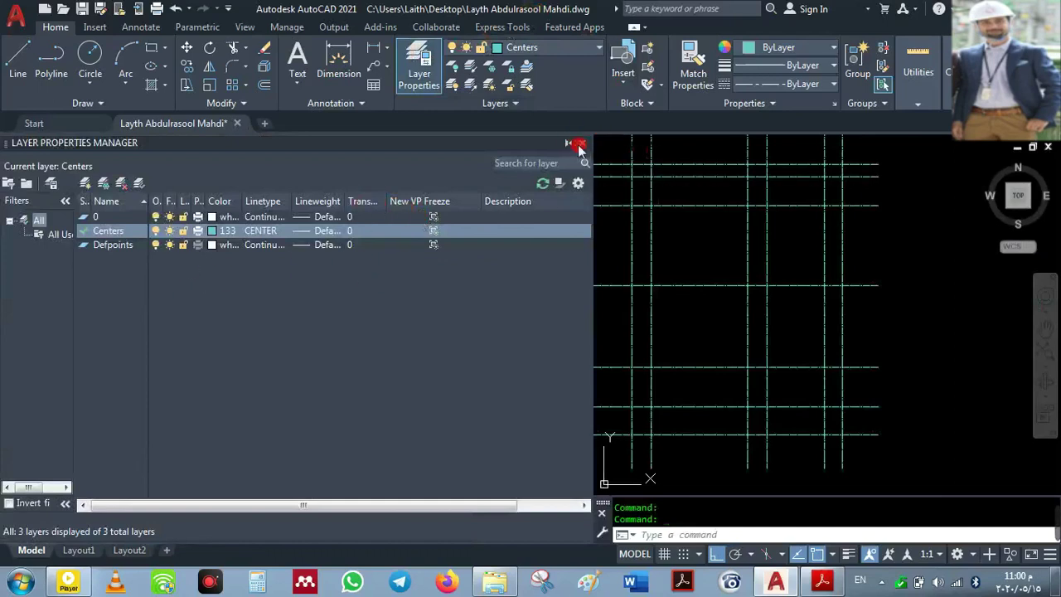
{"action": "left_click", "coordinate": [578, 146]}
- Draw a circle of radius 0.5 centred on the lower end of the leftmost vertical centre line
{"action": "scroll", "coordinate": [237, 445], "scroll_direction": "up", "scroll_amount": 5}
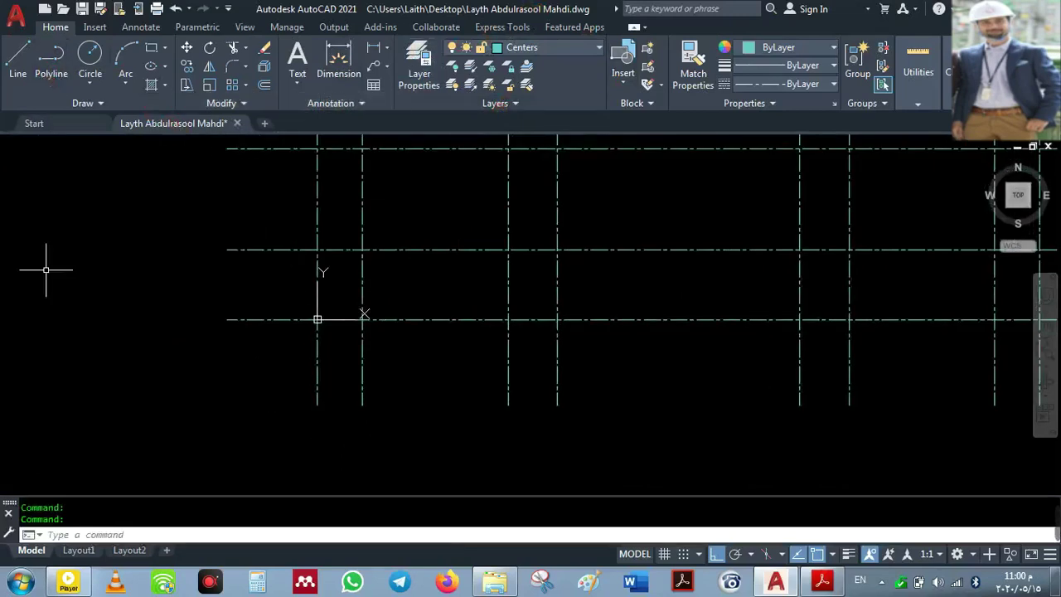
{"action": "left_click", "coordinate": [88, 54]}
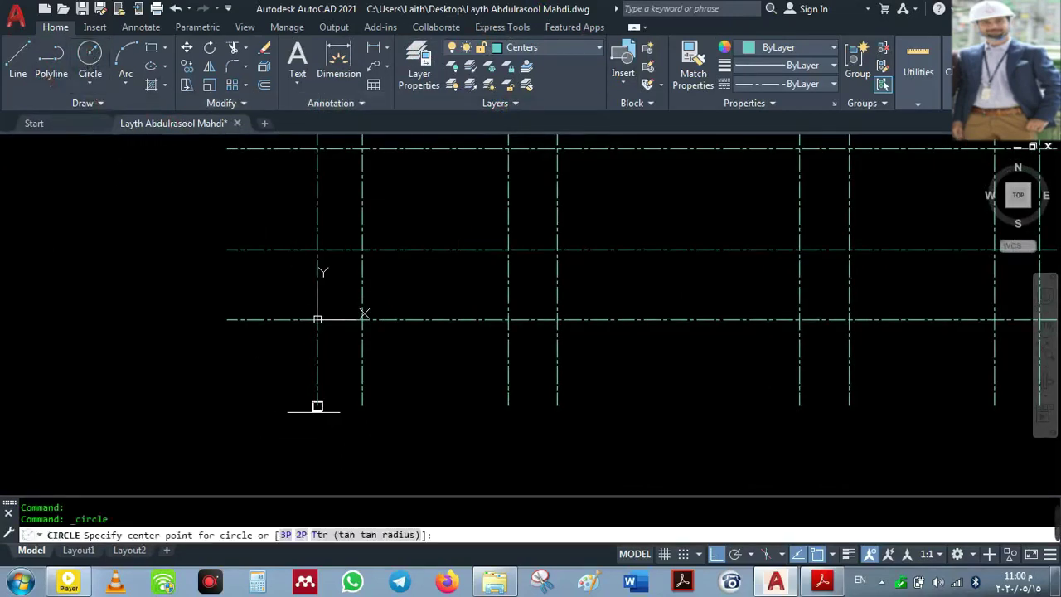
{"action": "left_click", "coordinate": [318, 406]}
{"action": "scroll", "coordinate": [344, 439], "scroll_direction": "up", "scroll_amount": 2}
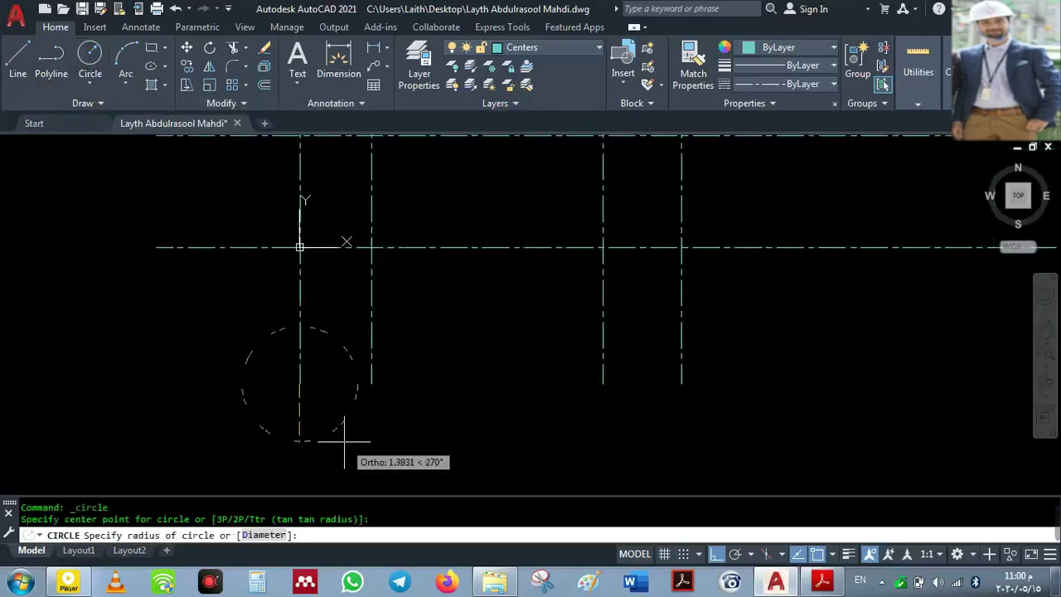
{"action": "type", "text": ".5"}
{"action": "key", "text": "Return"}
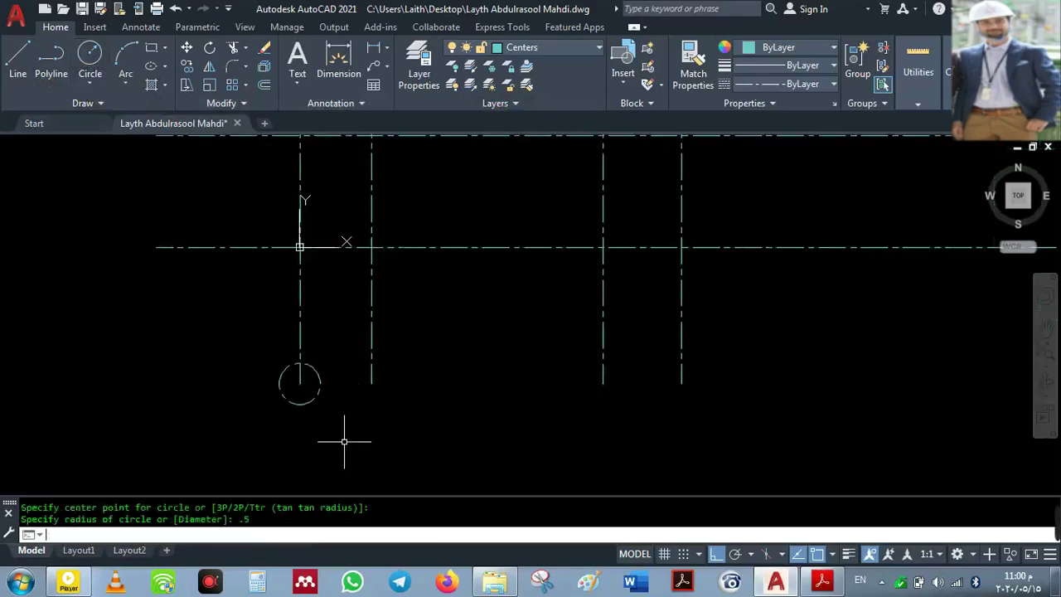
- Move the circle by its top quadrant so that it hangs from the lower end of the leftmost centre line
{"action": "left_click", "coordinate": [314, 399]}
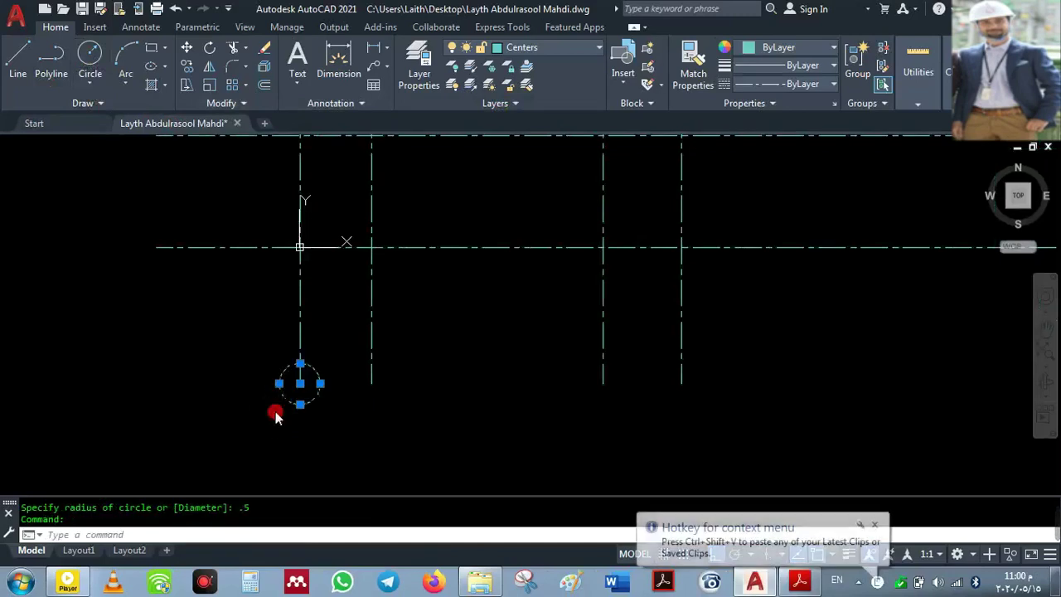
{"action": "right_click", "coordinate": [277, 413]}
{"action": "left_click", "coordinate": [314, 142]}
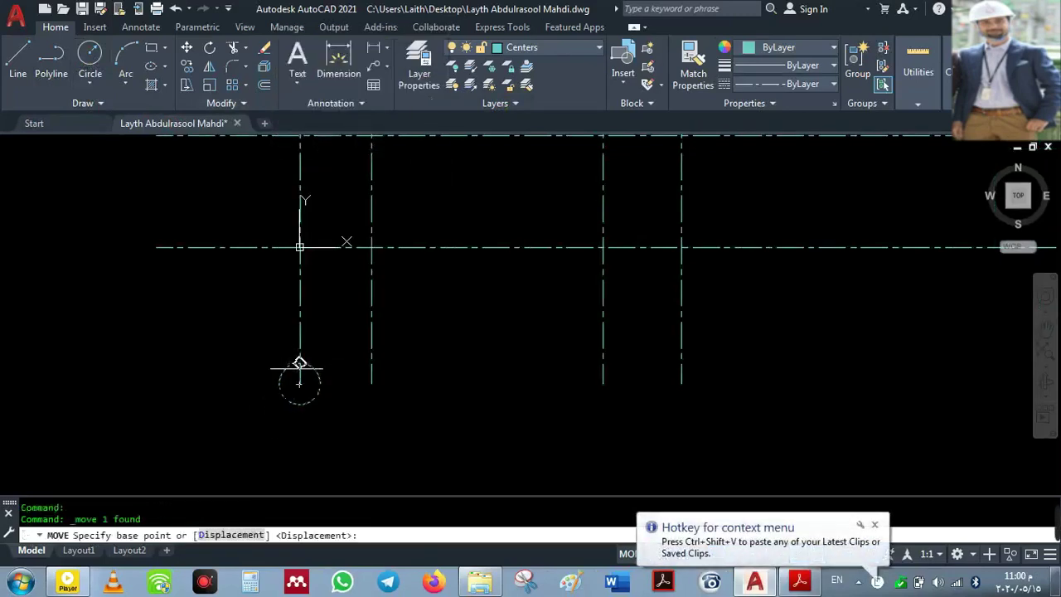
{"action": "left_click", "coordinate": [299, 364]}
{"action": "left_click", "coordinate": [299, 383]}
{"action": "scroll", "coordinate": [350, 426], "scroll_direction": "down", "scroll_amount": 2}
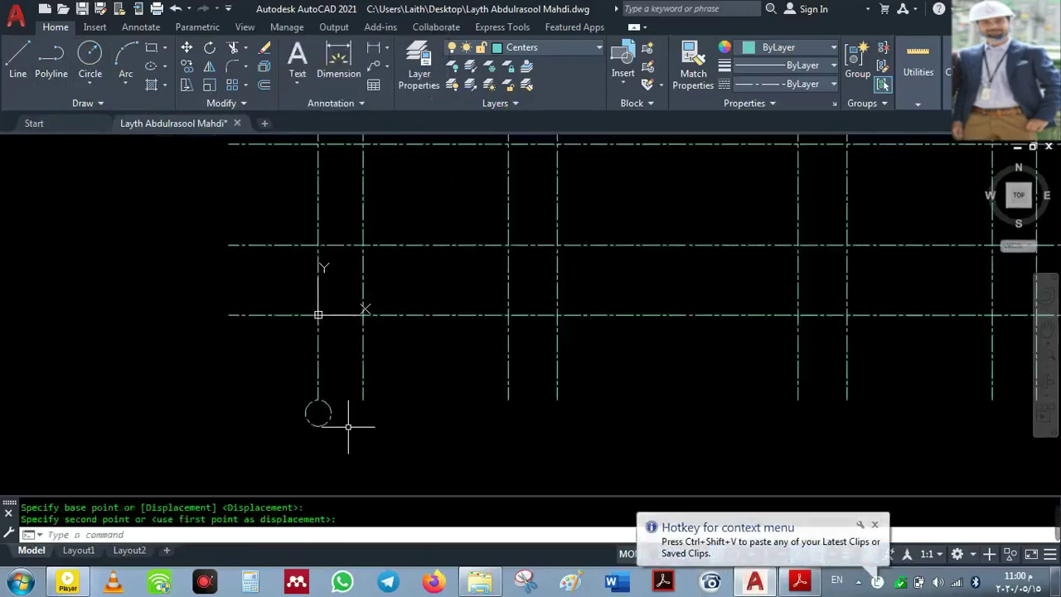
- Create a new text style named Text
{"action": "left_click", "coordinate": [298, 58]}
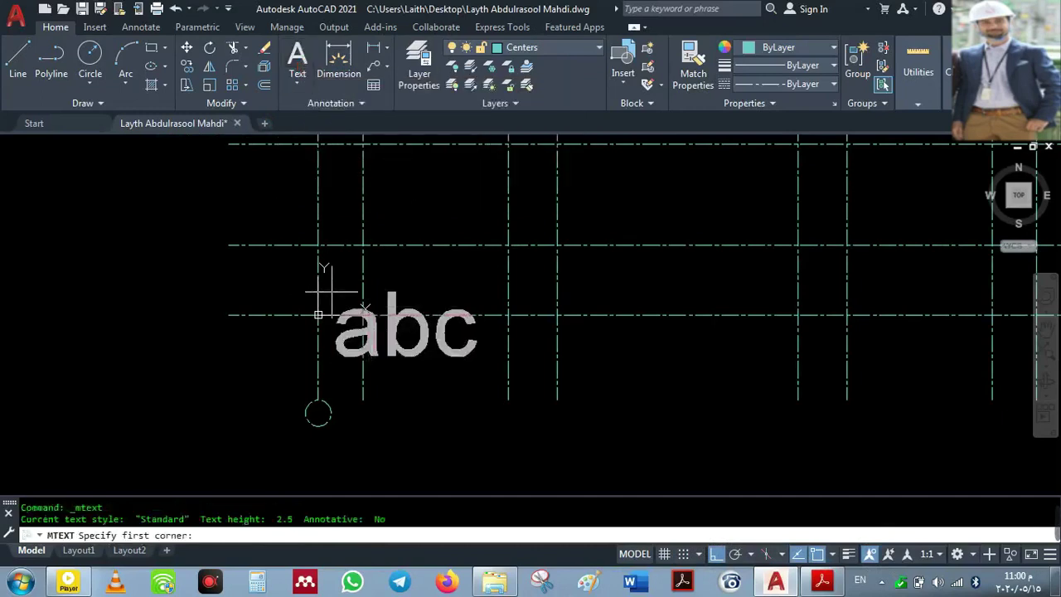
{"action": "key", "text": "Escape"}
{"action": "left_click", "coordinate": [366, 103]}
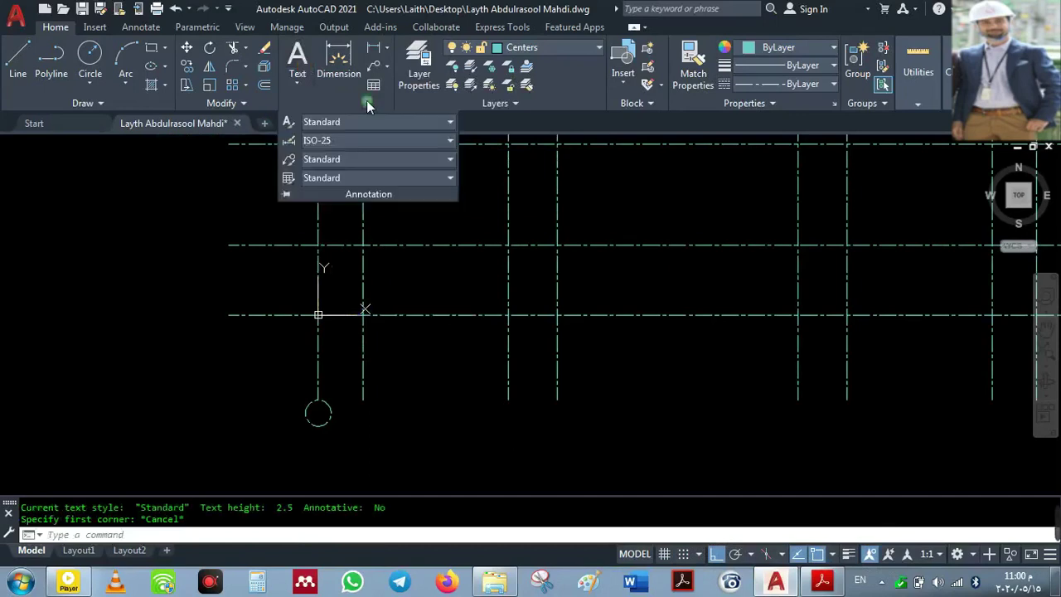
{"action": "left_click", "coordinate": [291, 124]}
{"action": "left_click", "coordinate": [339, 232]}
{"action": "left_click", "coordinate": [713, 222]}
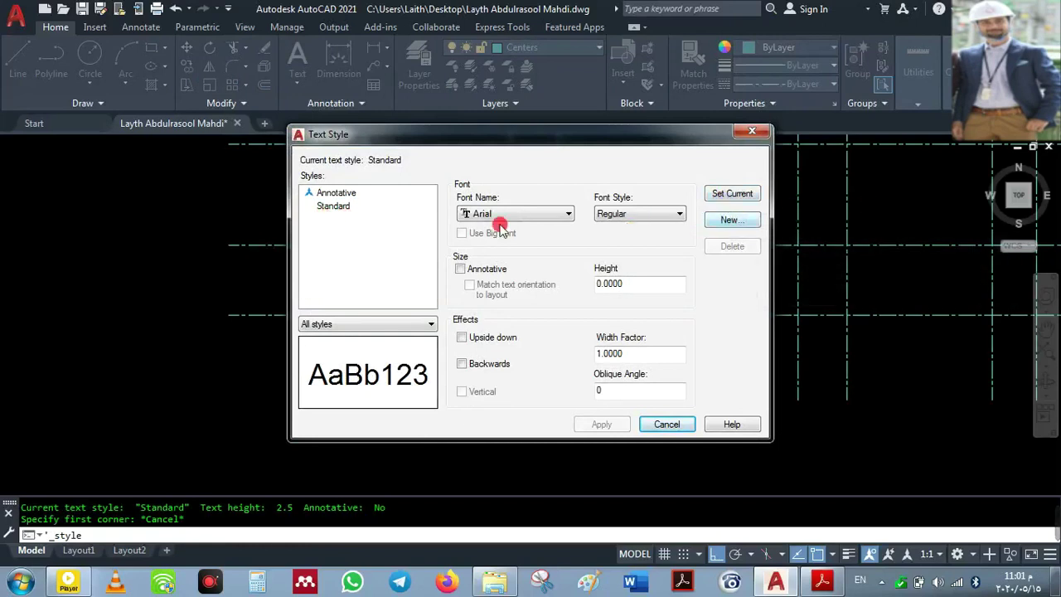
{"action": "left_click", "coordinate": [729, 220]}
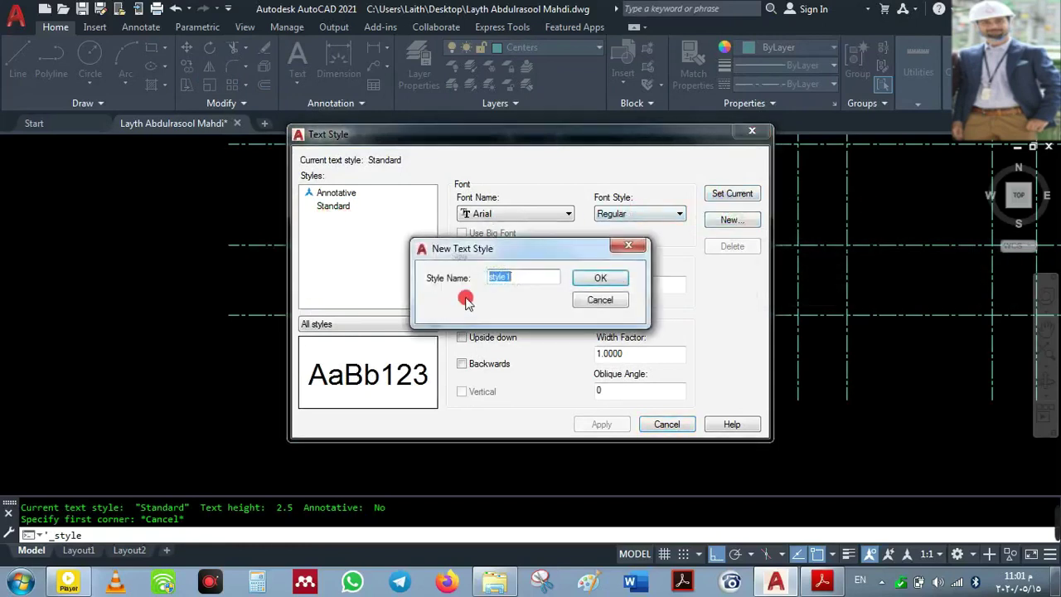
{"action": "type", "text": "Text"}
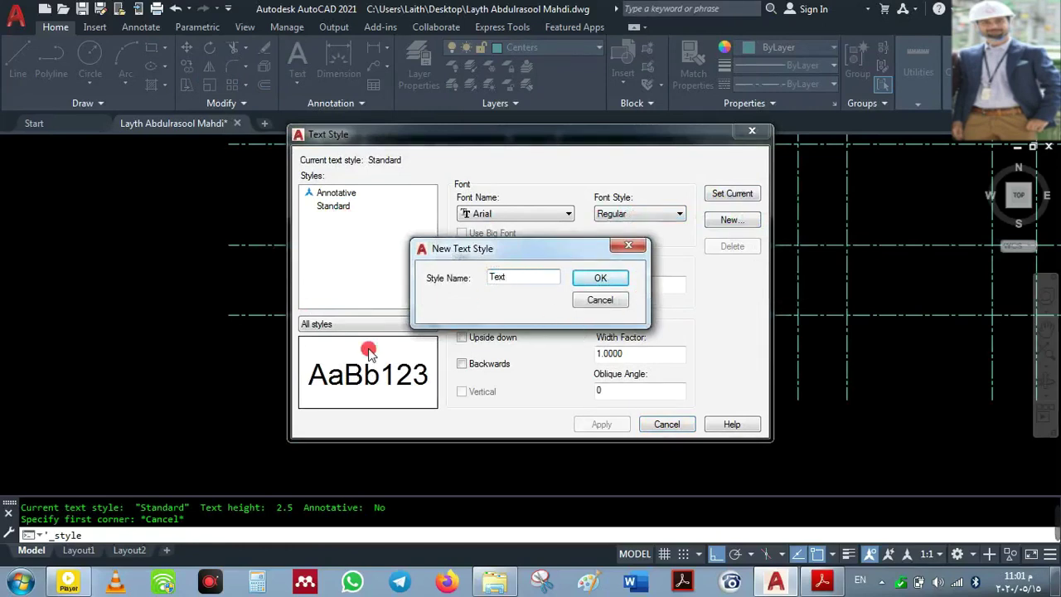
{"action": "left_click", "coordinate": [593, 280]}
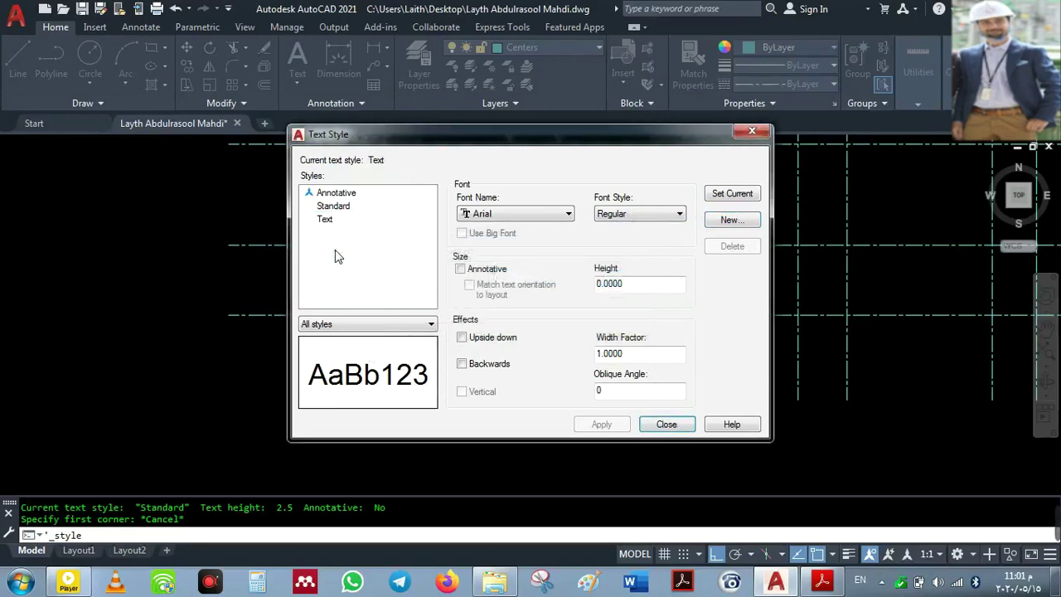
- Set the Text style's font to Times New Roman and its height to 0.25, and apply the changes
{"action": "left_click_drag", "start_coordinate": [462, 214], "coordinate": [508, 312]}
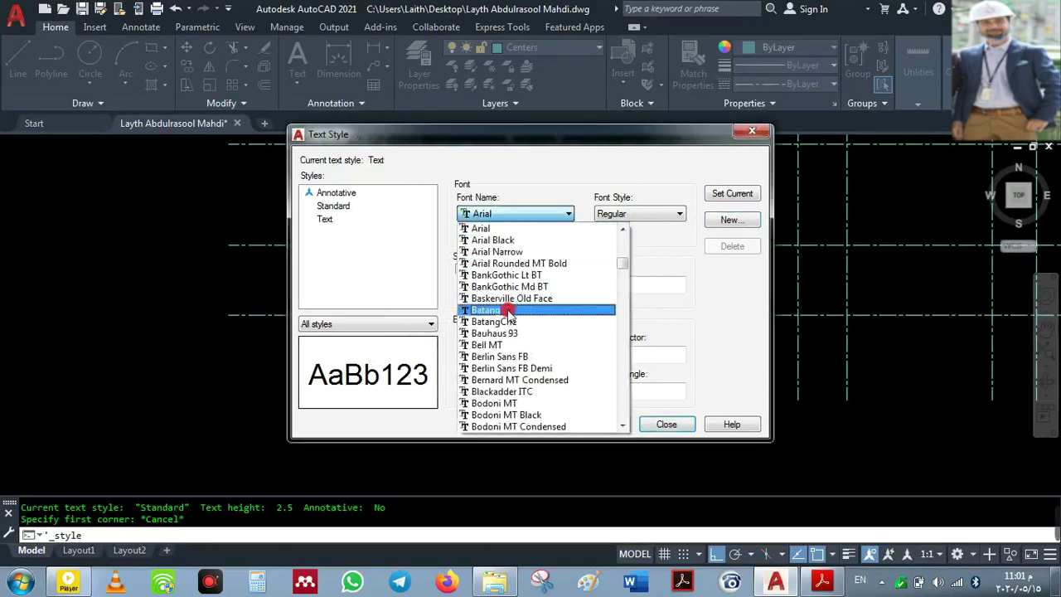
{"action": "key", "text": "t"}
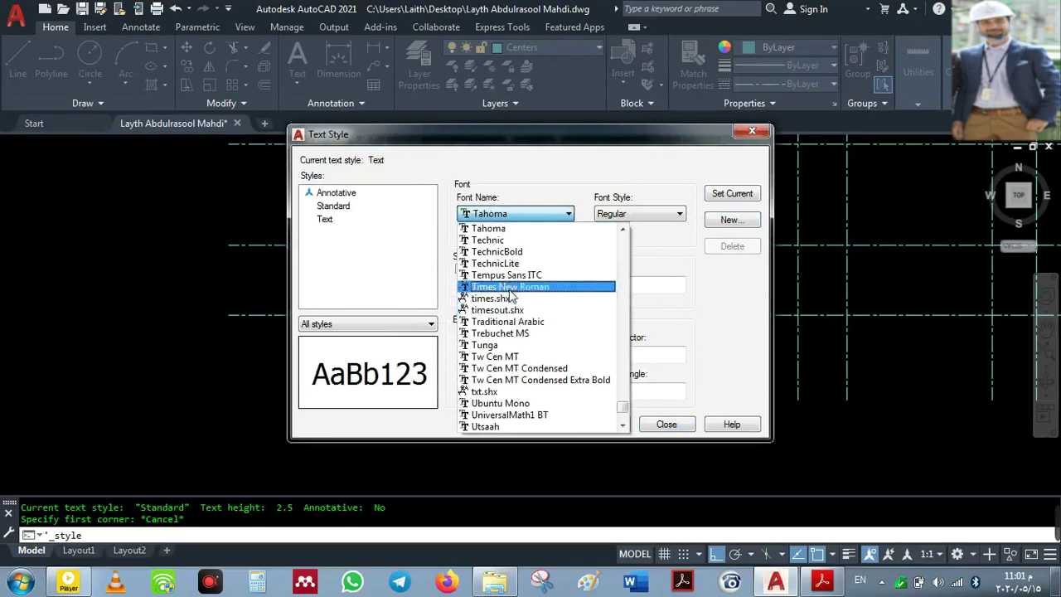
{"action": "left_click", "coordinate": [508, 287]}
{"action": "left_click", "coordinate": [637, 286]}
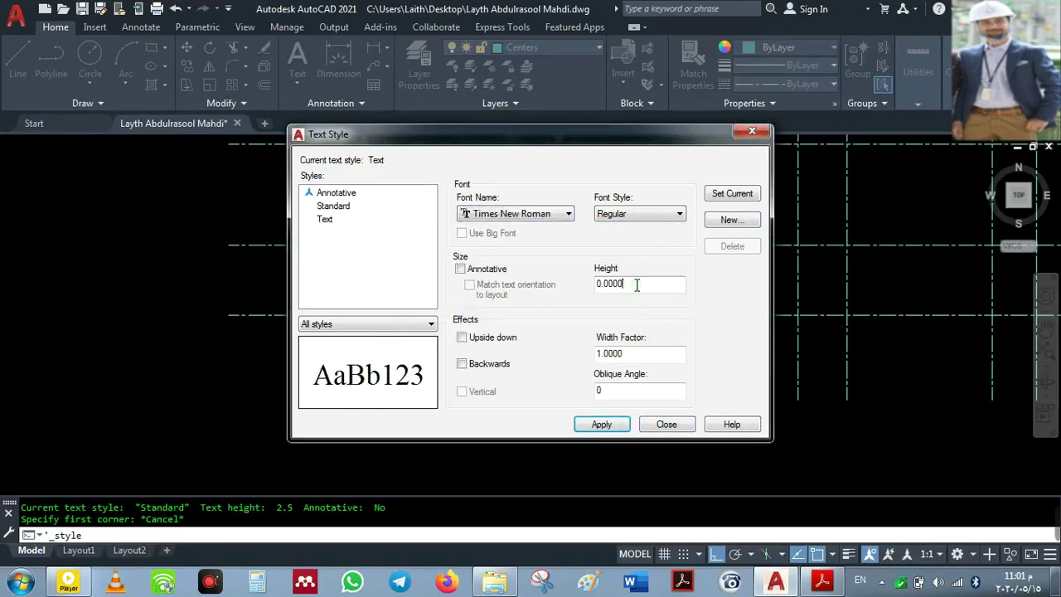
{"action": "left_click_drag", "start_coordinate": [609, 284], "coordinate": [628, 284]}
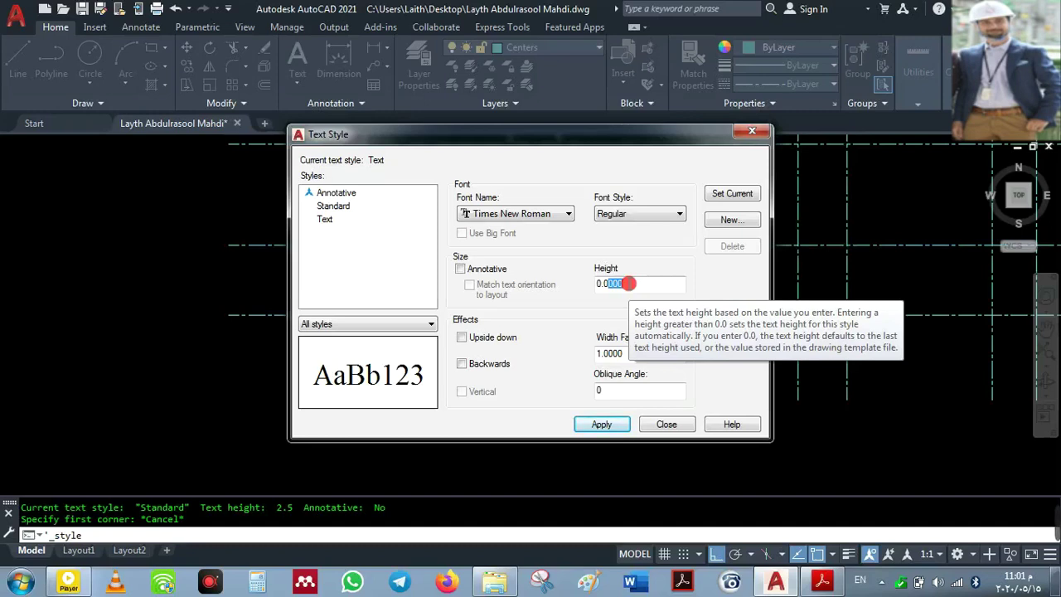
{"action": "key", "text": "BackSpace"}
{"action": "key", "text": "BackSpace"}
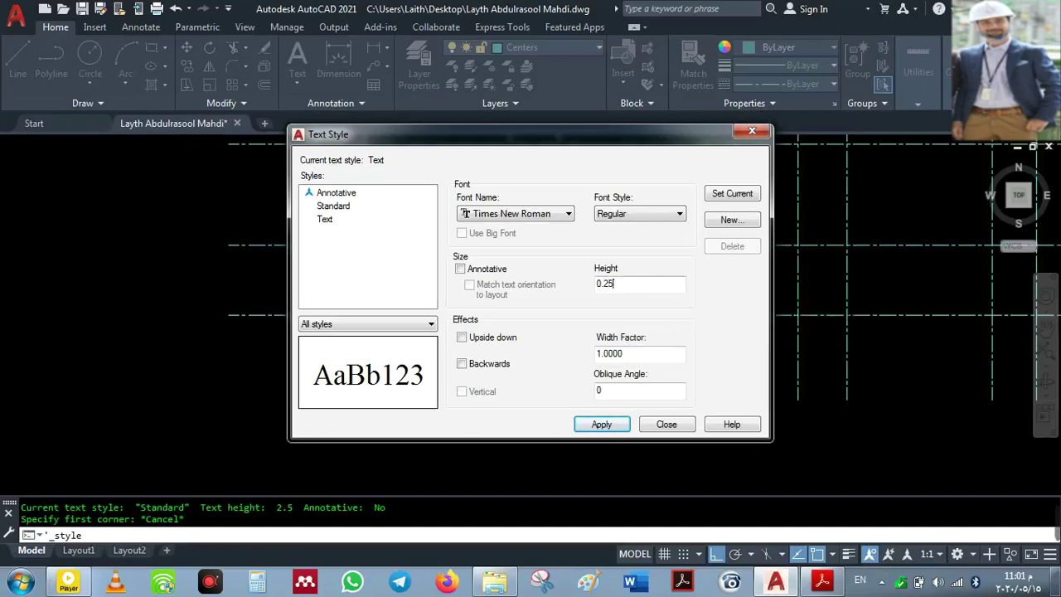
{"action": "left_click", "coordinate": [595, 428]}
{"action": "left_click", "coordinate": [668, 424]}
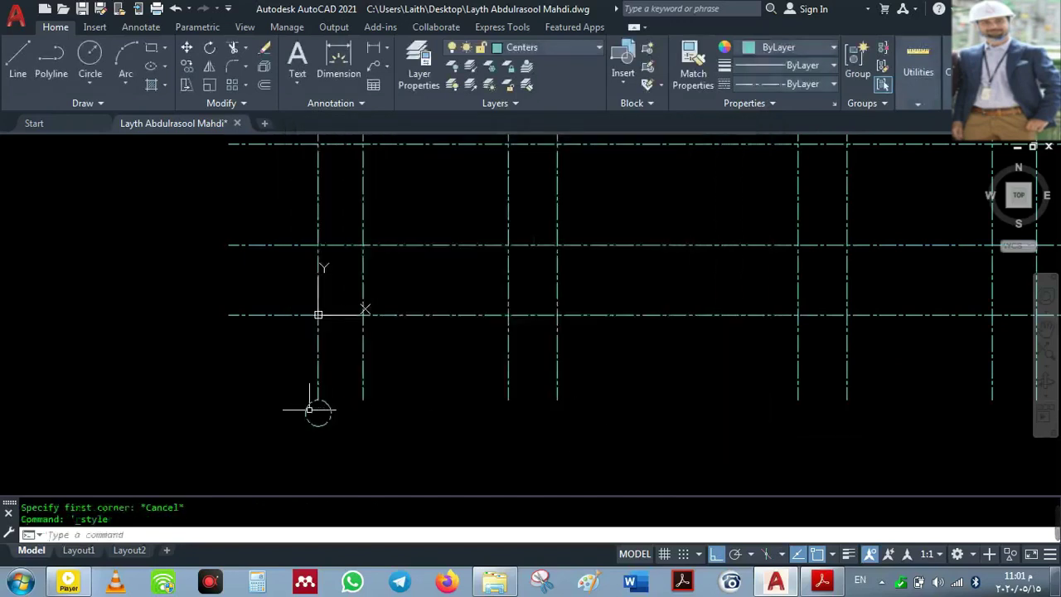
- Add the single-line text H with rotation 0, starting at the centre of the grid bubble circle
{"action": "left_click", "coordinate": [299, 83]}
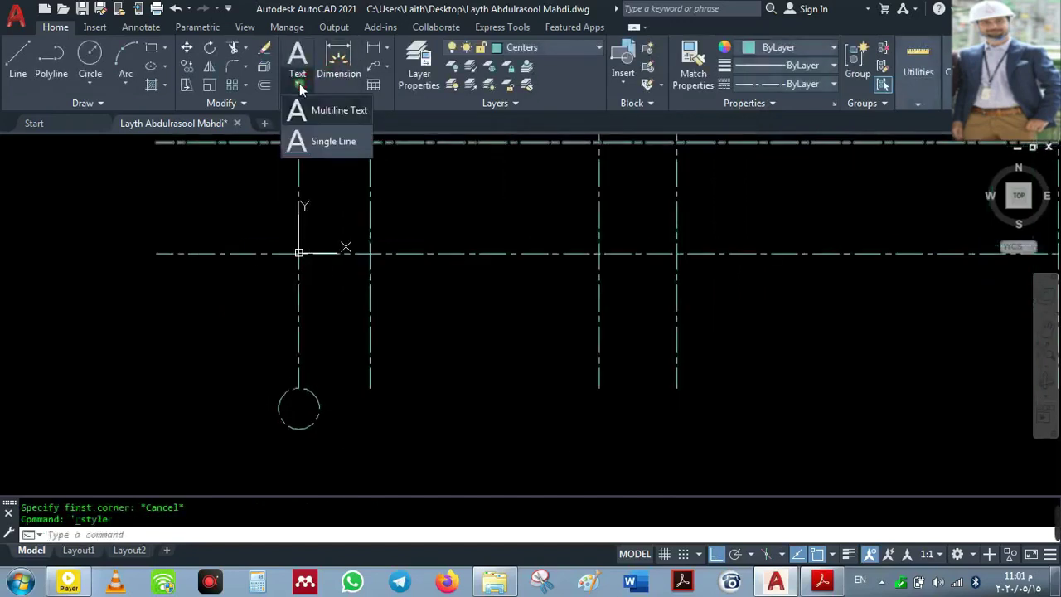
{"action": "left_click", "coordinate": [303, 141]}
{"action": "left_click", "coordinate": [299, 408]}
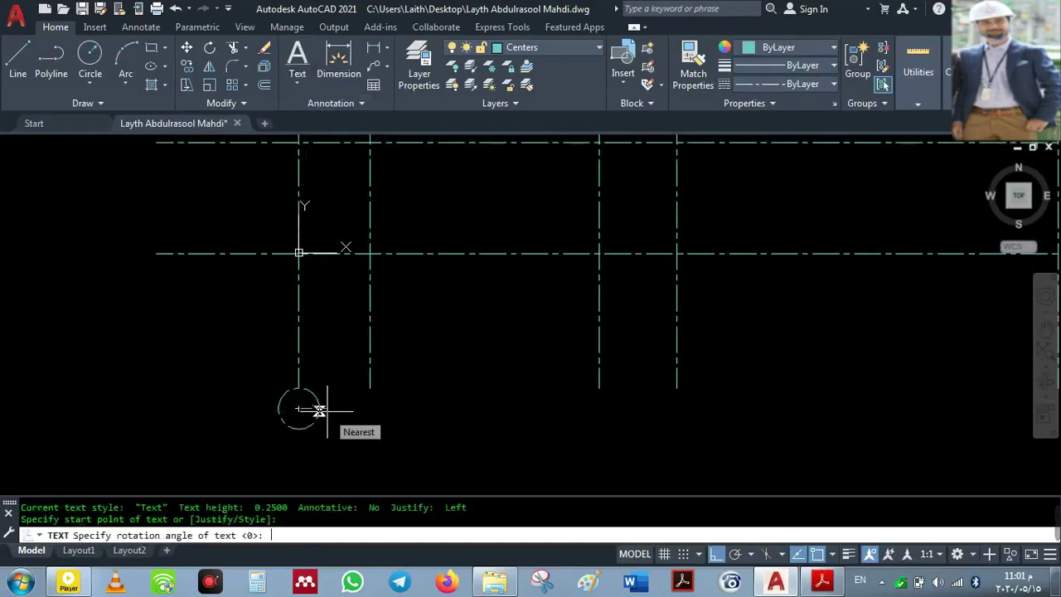
{"action": "key", "text": "Return"}
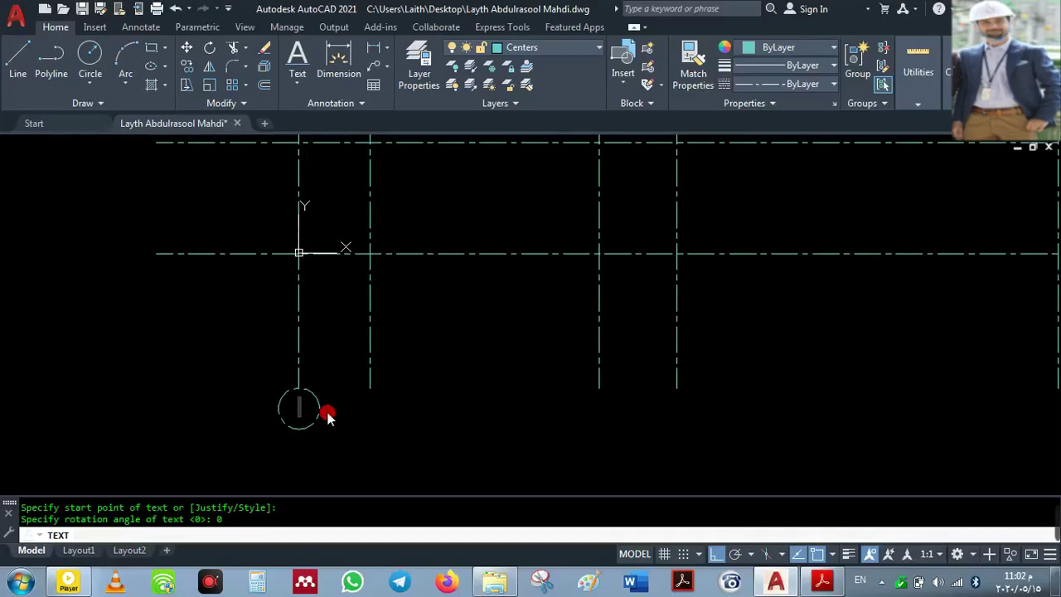
{"action": "left_click", "coordinate": [369, 401]}
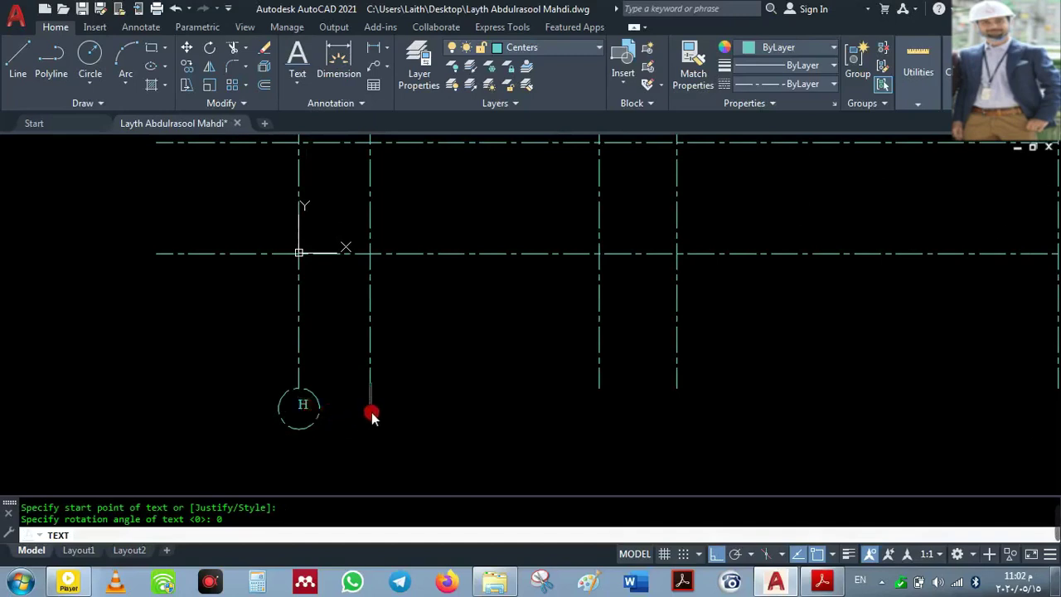
{"action": "key", "text": "Escape"}
{"action": "left_click", "coordinate": [305, 403]}
{"action": "key", "text": "Escape"}
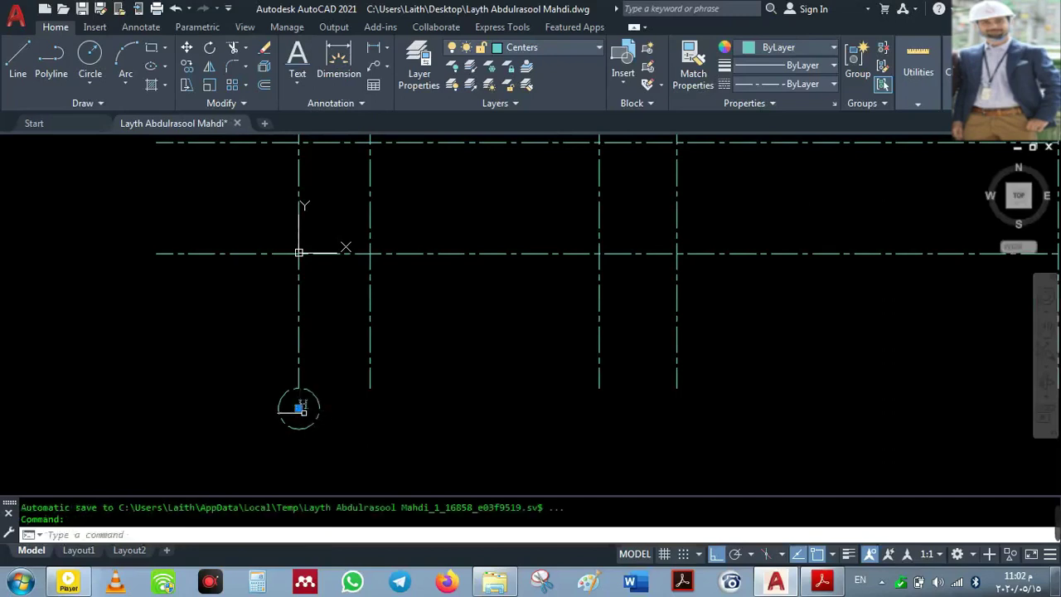
- Turn ortho mode off and shift the letter H to the middle of the grid bubble circle
{"action": "scroll", "coordinate": [301, 407], "scroll_direction": "down", "scroll_amount": 2}
{"action": "scroll", "coordinate": [300, 408], "scroll_direction": "up", "scroll_amount": 4}
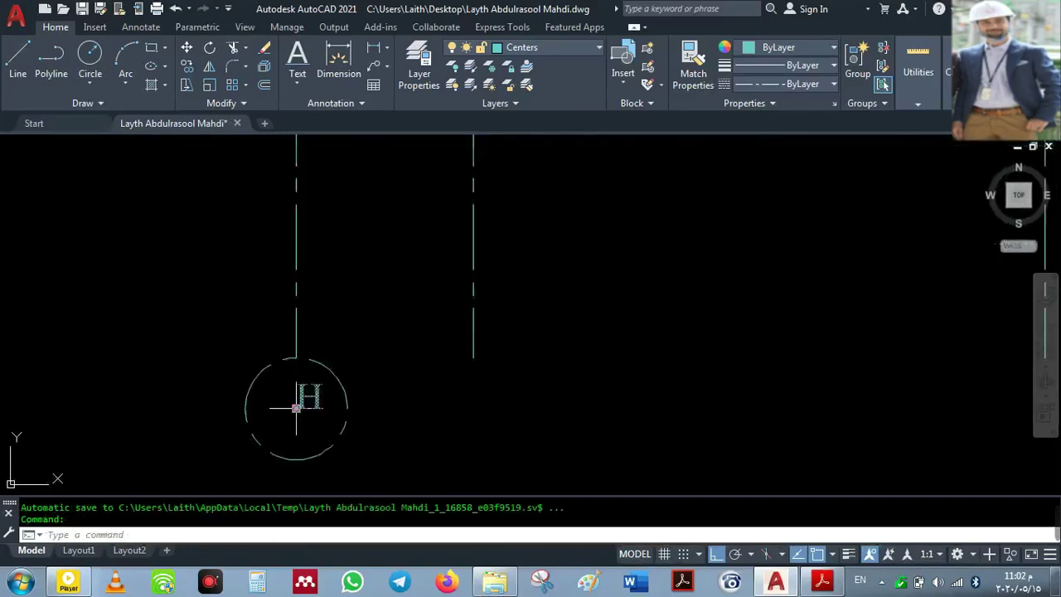
{"action": "left_click", "coordinate": [300, 403]}
{"action": "left_click", "coordinate": [296, 408]}
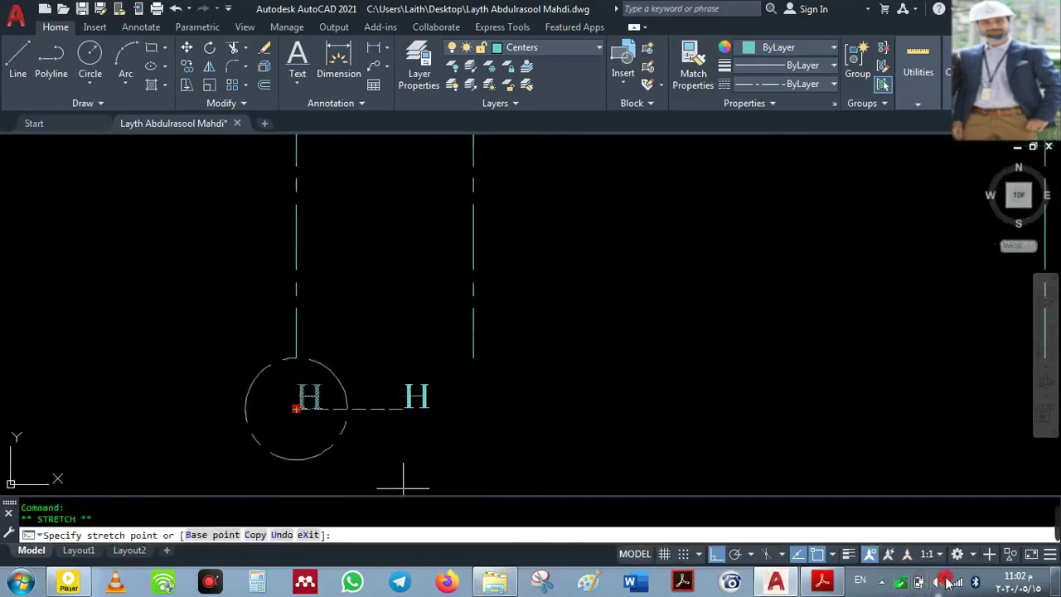
{"action": "left_click", "coordinate": [716, 554]}
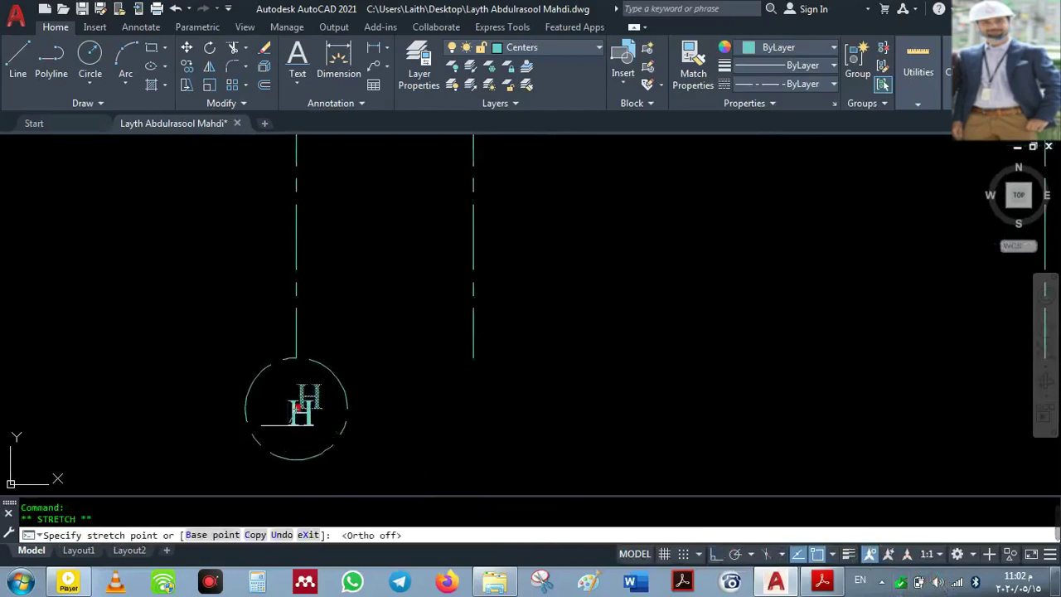
{"action": "left_click", "coordinate": [281, 427]}
{"action": "scroll", "coordinate": [459, 421], "scroll_direction": "down", "scroll_amount": 4}
{"action": "scroll", "coordinate": [414, 424], "scroll_direction": "down", "scroll_amount": 3}
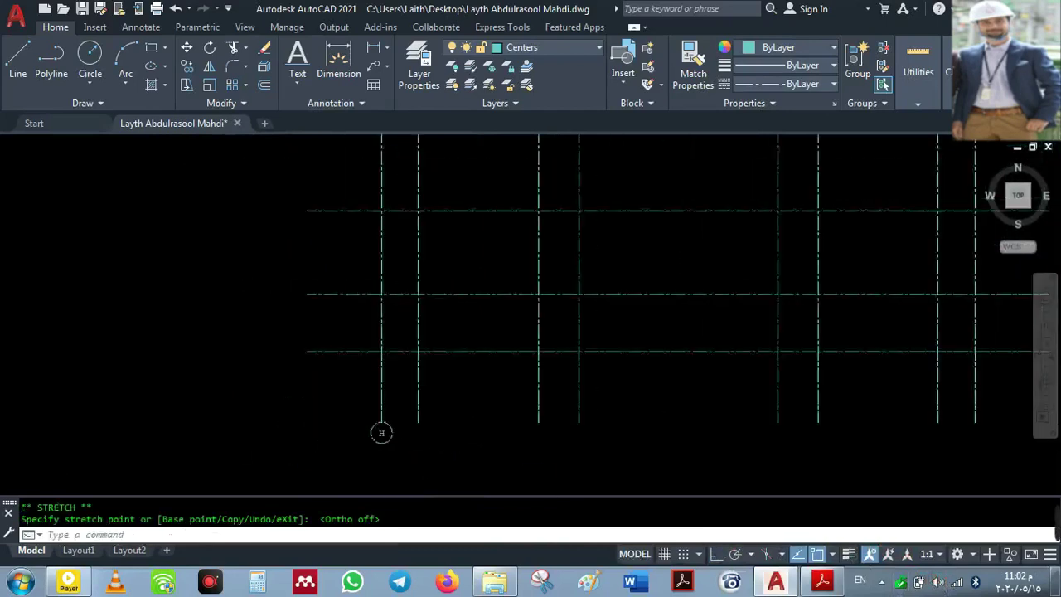
{"action": "middle_click", "coordinate": [374, 418]}
{"action": "middle_click", "coordinate": [375, 419]}
{"action": "scroll", "coordinate": [385, 389], "scroll_direction": "up", "scroll_amount": 6}
{"action": "scroll", "coordinate": [407, 396], "scroll_direction": "up", "scroll_amount": 6}
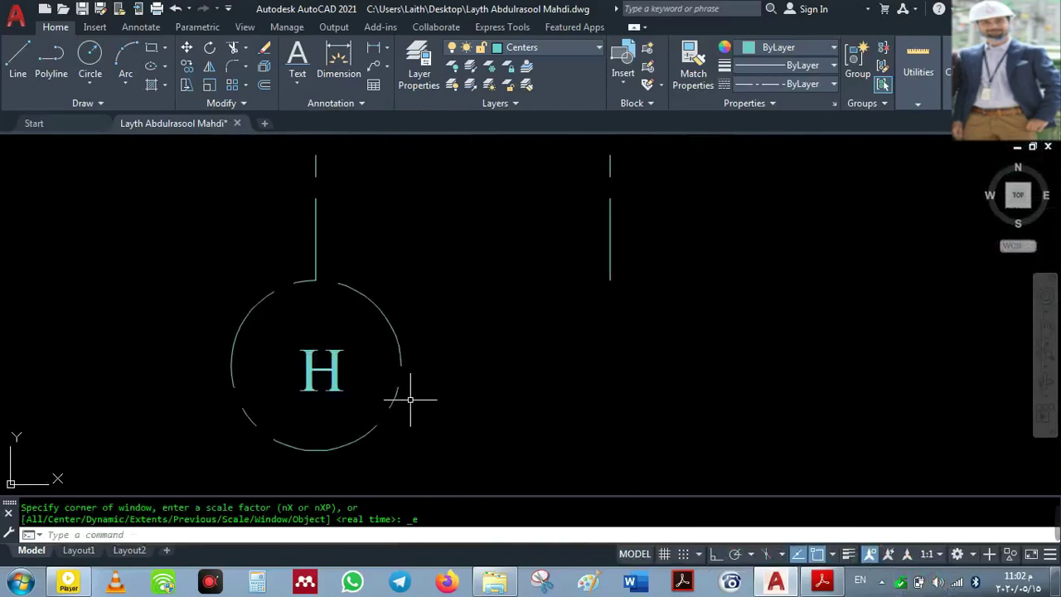
{"action": "left_click", "coordinate": [292, 86]}
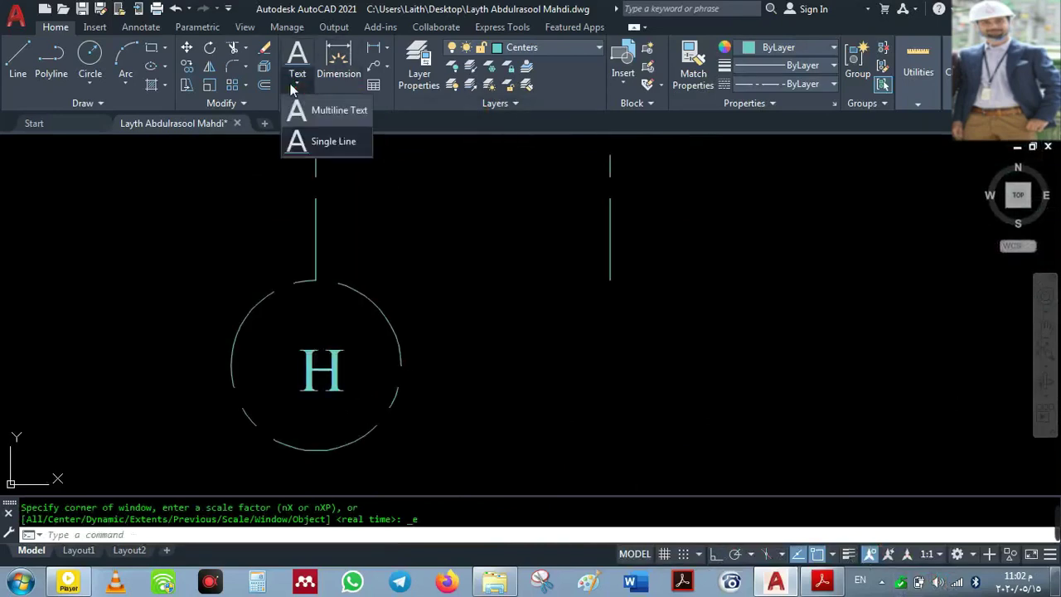
{"action": "left_click", "coordinate": [341, 137]}
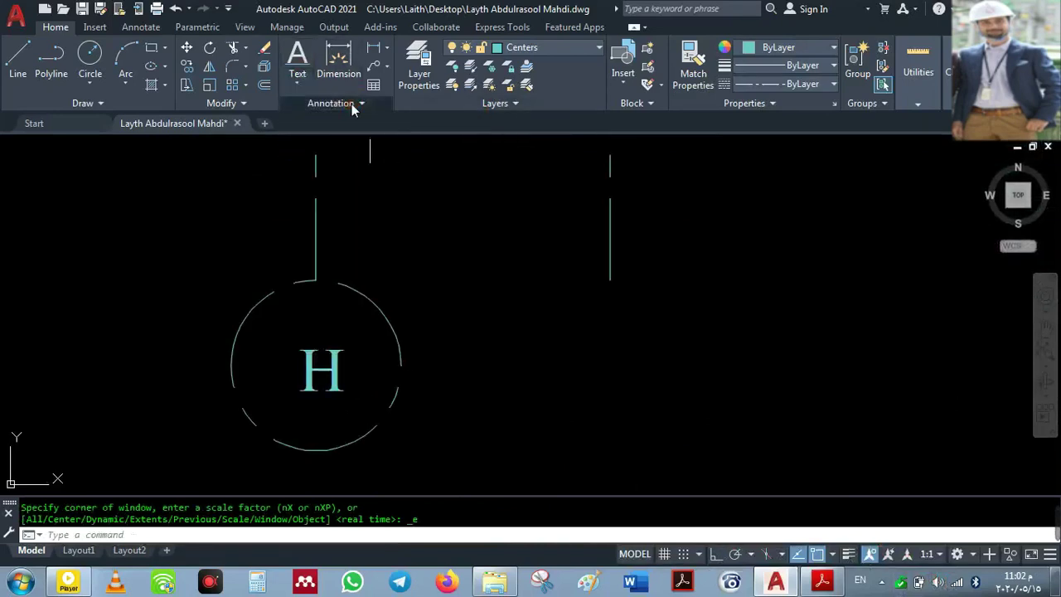
- Set the Text text style's height to 0.4 and apply the change
{"action": "left_click", "coordinate": [355, 103]}
{"action": "left_click", "coordinate": [286, 125]}
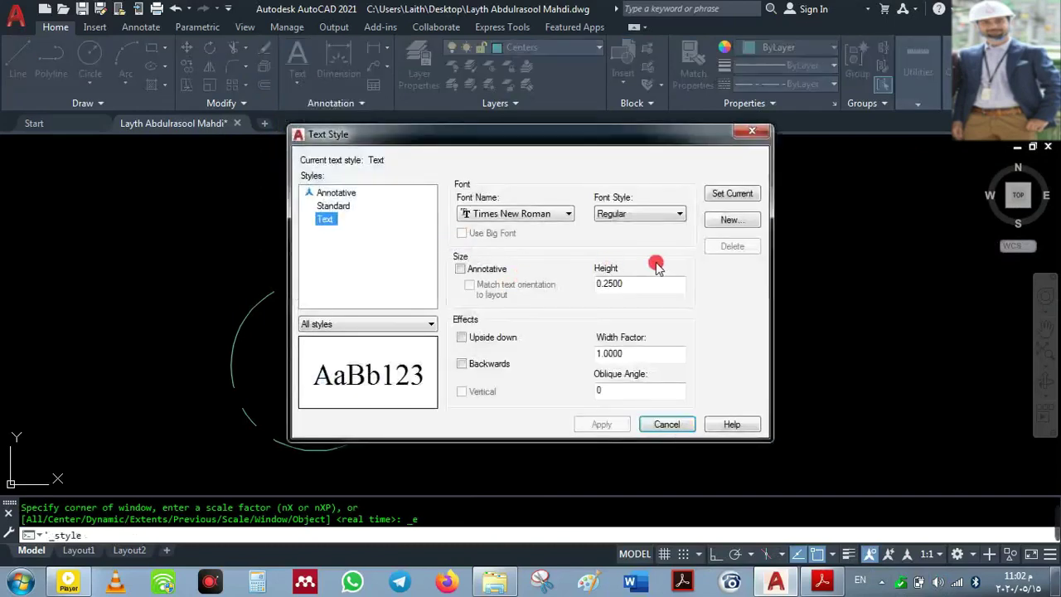
{"action": "left_click_drag", "start_coordinate": [602, 282], "coordinate": [636, 282]}
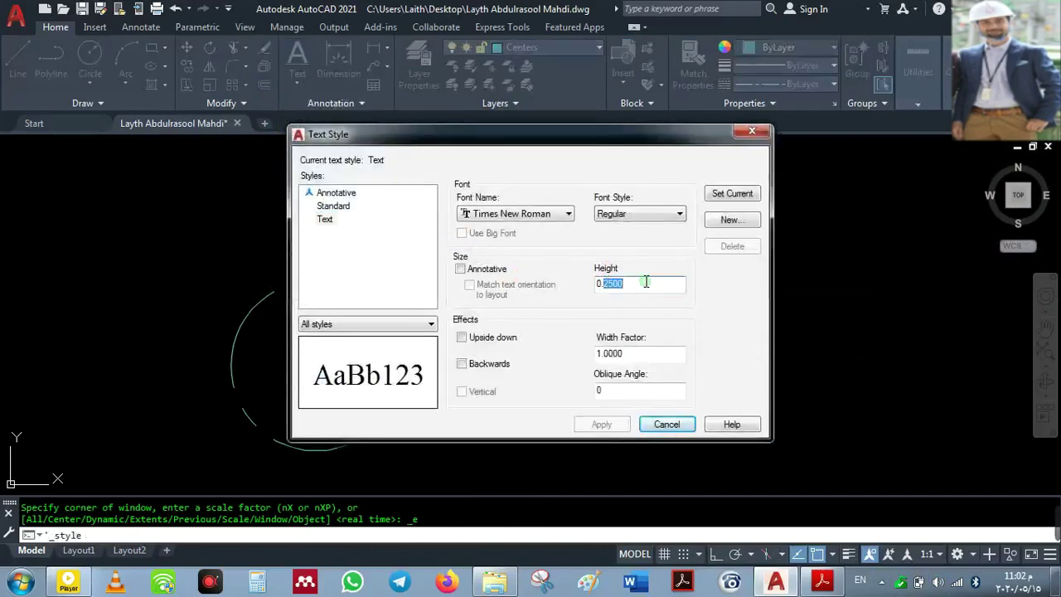
{"action": "type", "text": "4"}
{"action": "left_click", "coordinate": [610, 425]}
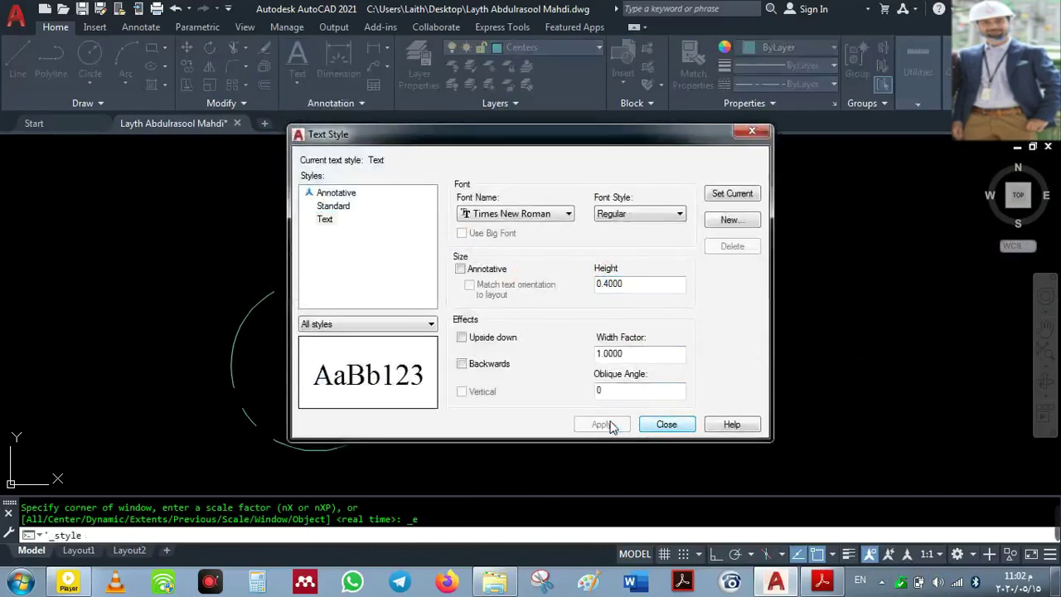
{"action": "left_click", "coordinate": [667, 425]}
- Set the height of the existing H text in the grid bubble to 0.4 through its properties
{"action": "left_click", "coordinate": [361, 406]}
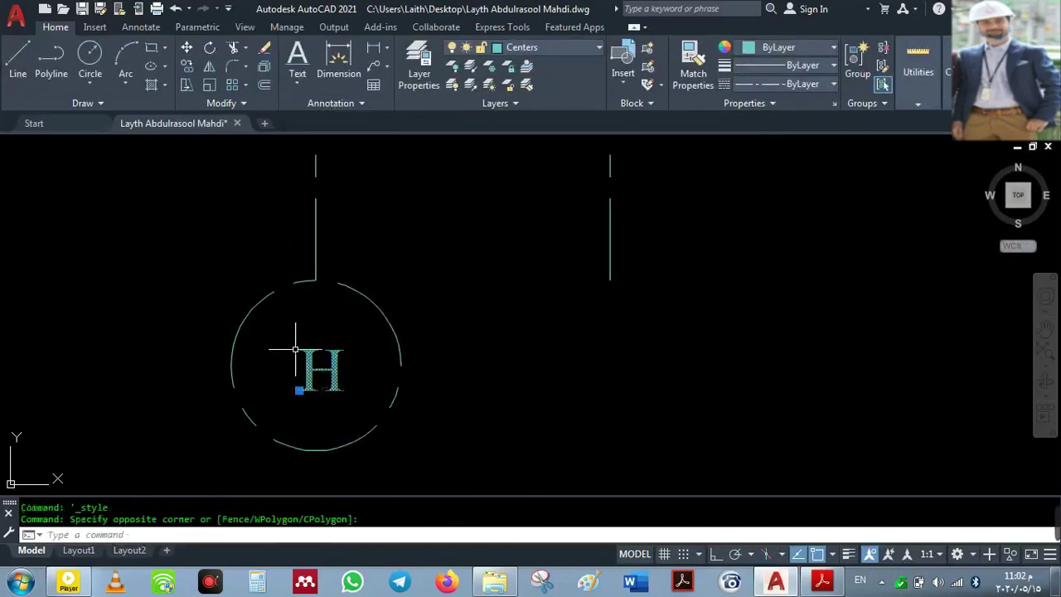
{"action": "right_click", "coordinate": [295, 349]}
{"action": "left_click", "coordinate": [346, 535]}
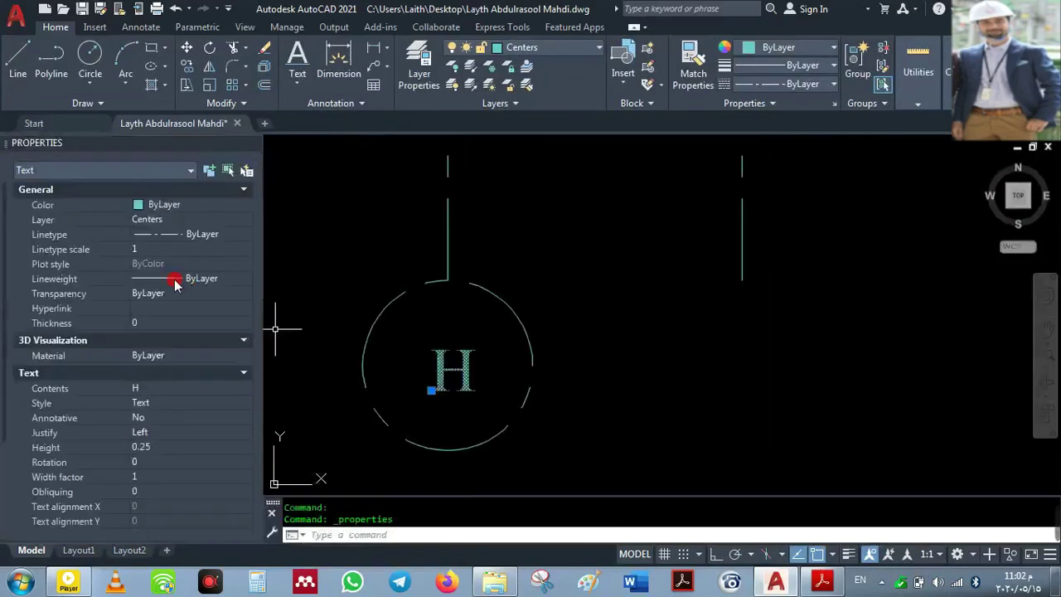
{"action": "left_click", "coordinate": [156, 446]}
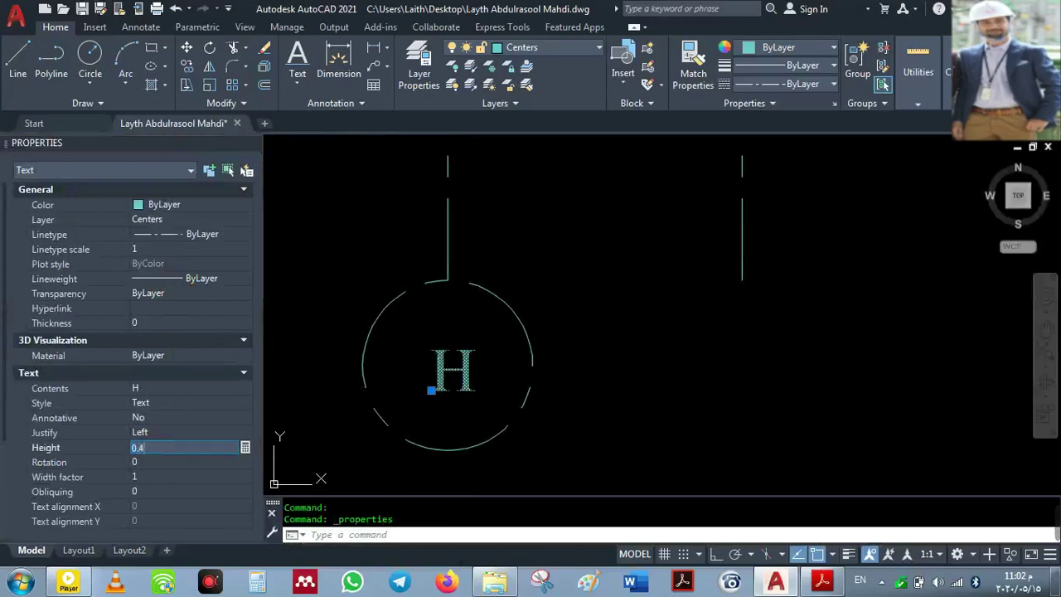
{"action": "key", "text": "Tab"}
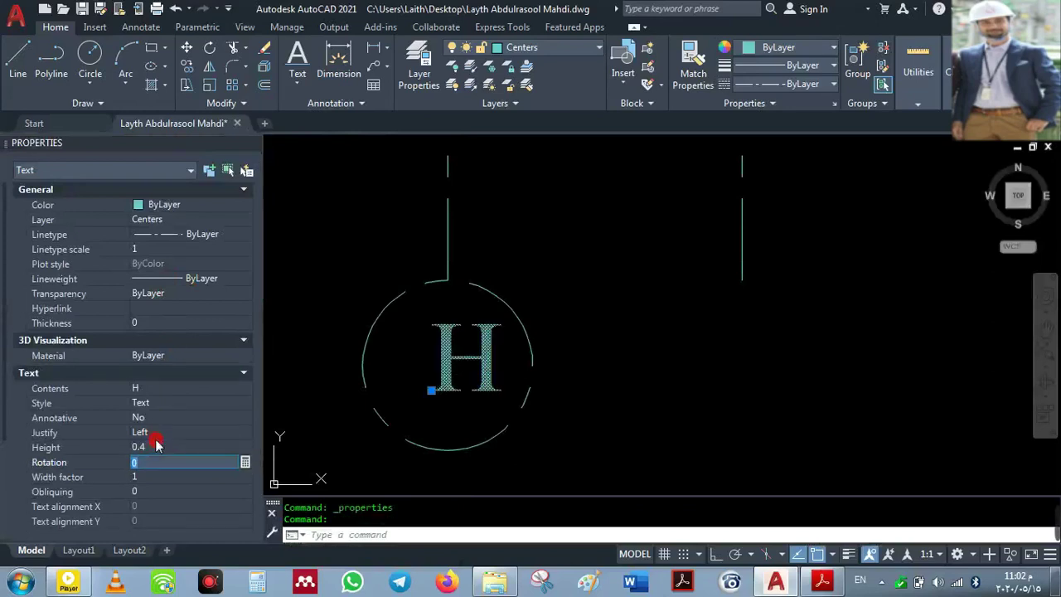
{"action": "left_click", "coordinate": [253, 142]}
- Move the enlarged letter H back to the middle of its grid bubble circle
{"action": "right_click", "coordinate": [326, 351]}
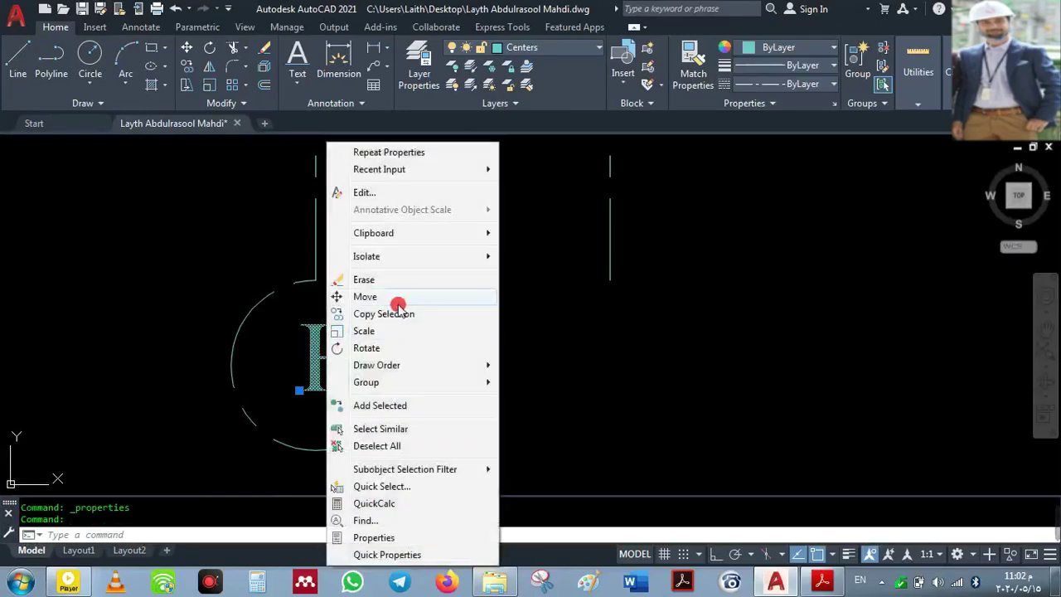
{"action": "left_click", "coordinate": [395, 295]}
{"action": "left_click", "coordinate": [514, 321]}
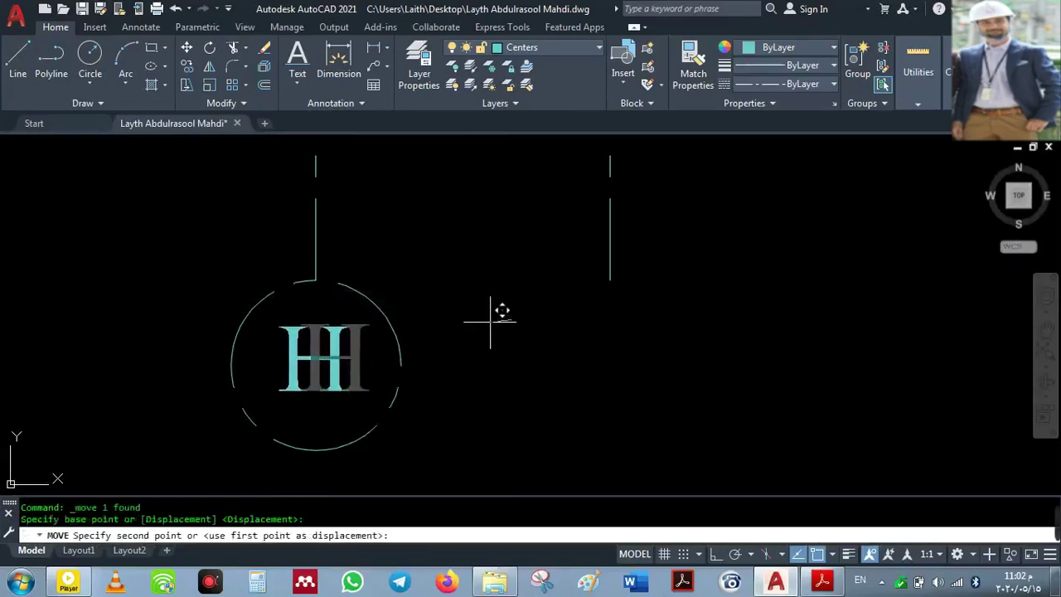
{"action": "left_click", "coordinate": [497, 320]}
- Copy the H grid bubble from its top point to the lower ends of the second, third and fourth vertical axes
{"action": "scroll", "coordinate": [498, 374], "scroll_direction": "down", "scroll_amount": 3}
{"action": "scroll", "coordinate": [499, 377], "scroll_direction": "down", "scroll_amount": 2}
{"action": "middle_click_drag", "start_coordinate": [498, 378], "coordinate": [318, 360]}
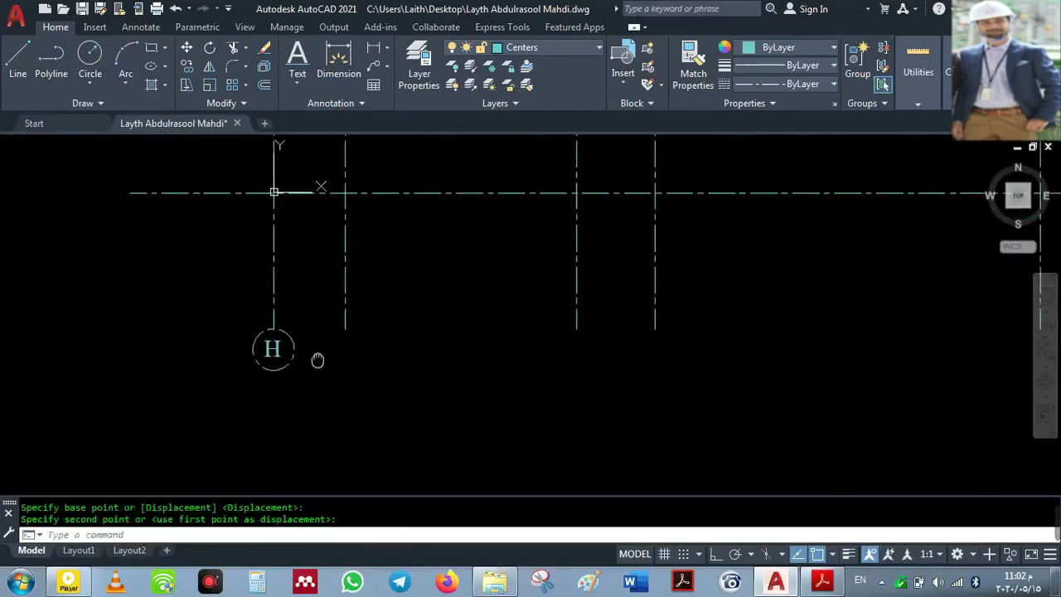
{"action": "left_click", "coordinate": [192, 301]}
{"action": "left_click", "coordinate": [343, 412]}
{"action": "right_click", "coordinate": [344, 412]}
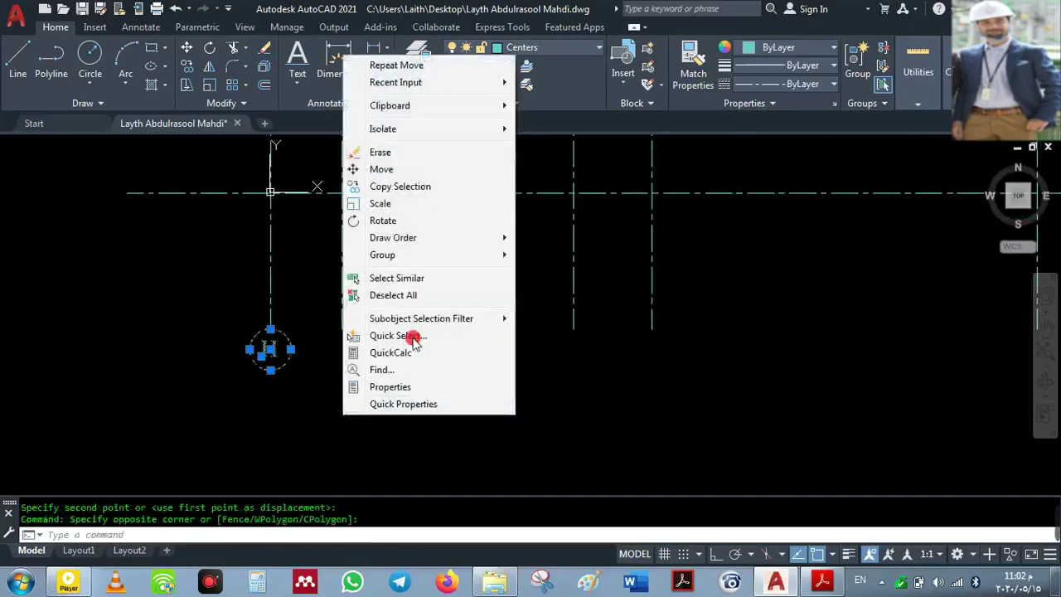
{"action": "left_click", "coordinate": [418, 187]}
{"action": "left_click", "coordinate": [271, 329]}
{"action": "left_click", "coordinate": [342, 329]}
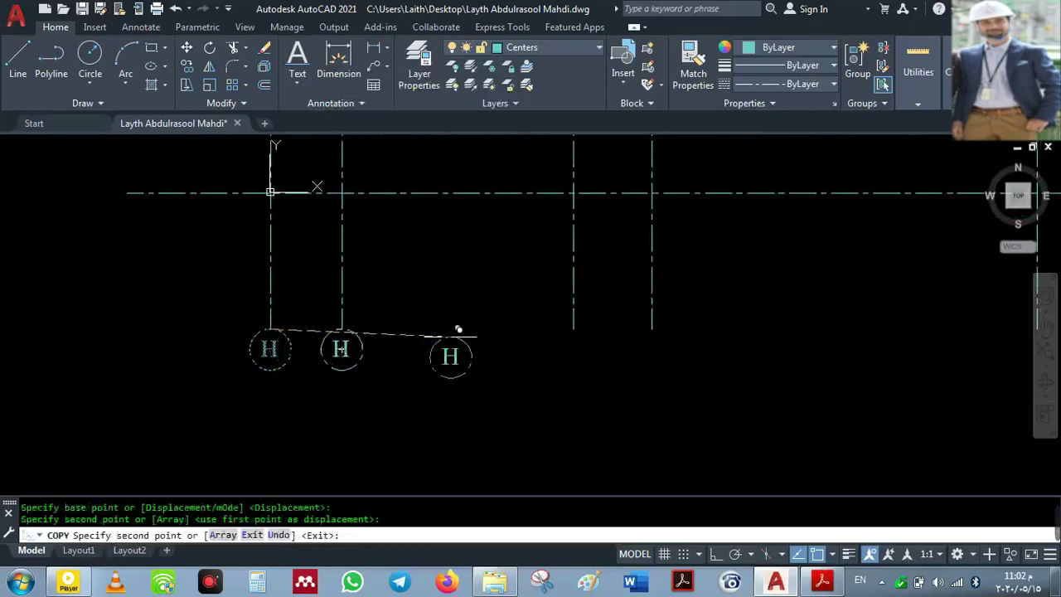
{"action": "left_click", "coordinate": [573, 329]}
{"action": "left_click", "coordinate": [652, 330]}
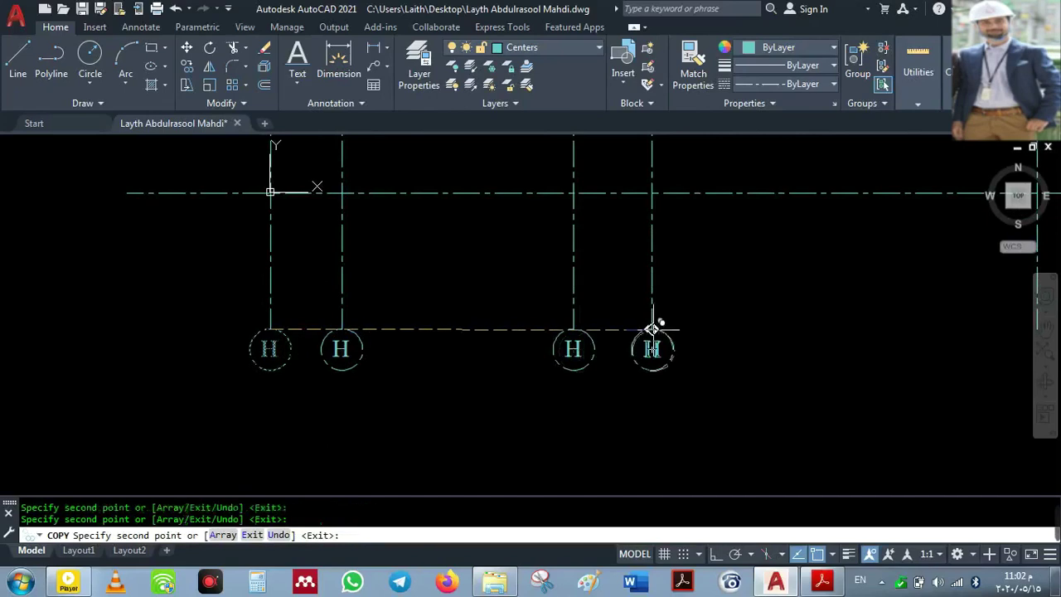
- Place further copies of the H bubble at the lower ends of the remaining four vertical axes and finish copying
{"action": "middle_click_drag", "start_coordinate": [658, 326], "coordinate": [347, 358]}
{"action": "left_click", "coordinate": [369, 346]}
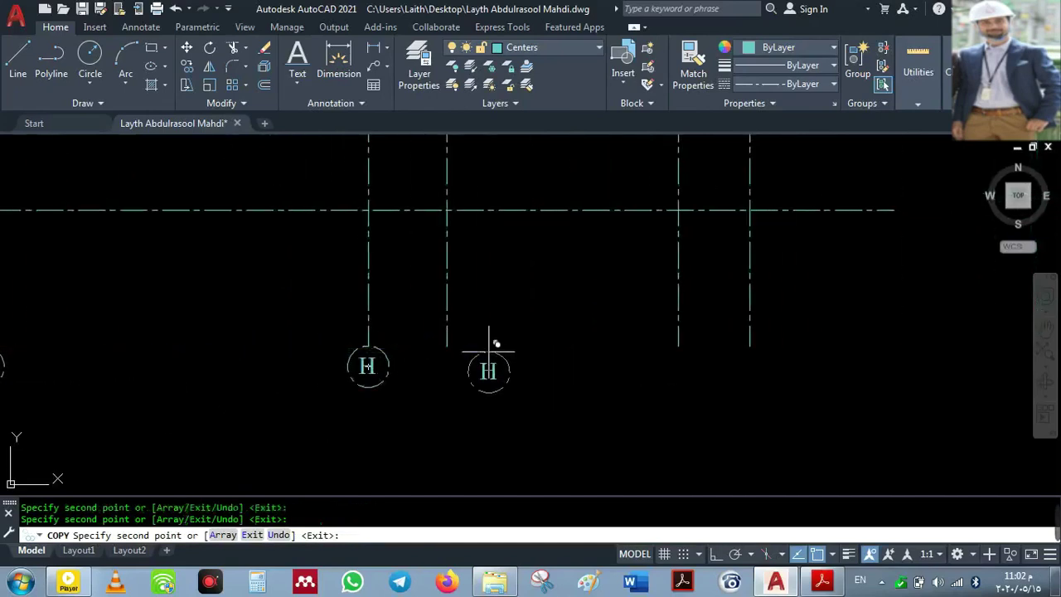
{"action": "left_click", "coordinate": [447, 346]}
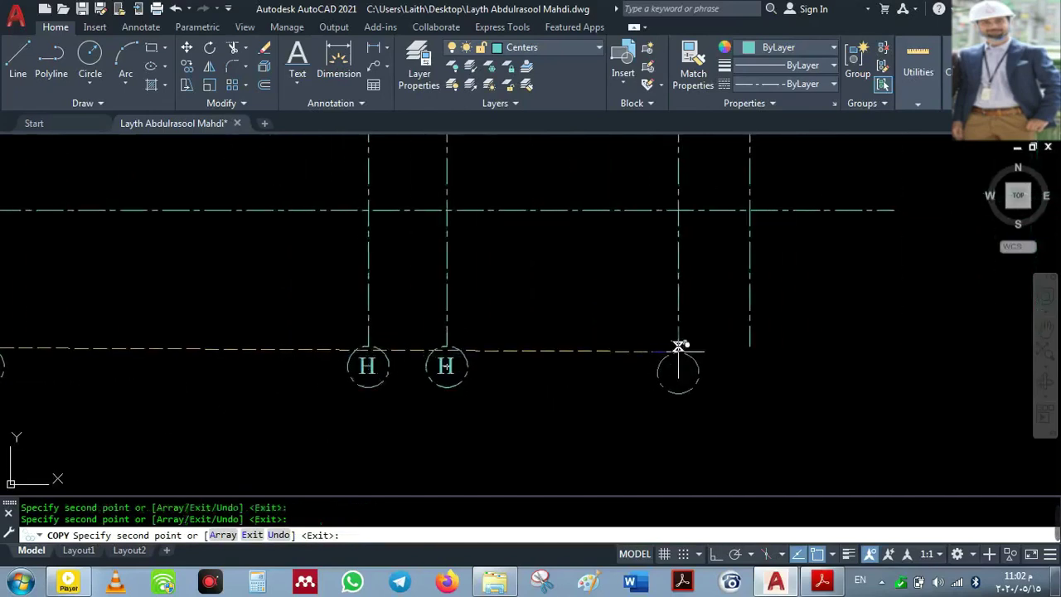
{"action": "left_click", "coordinate": [678, 345]}
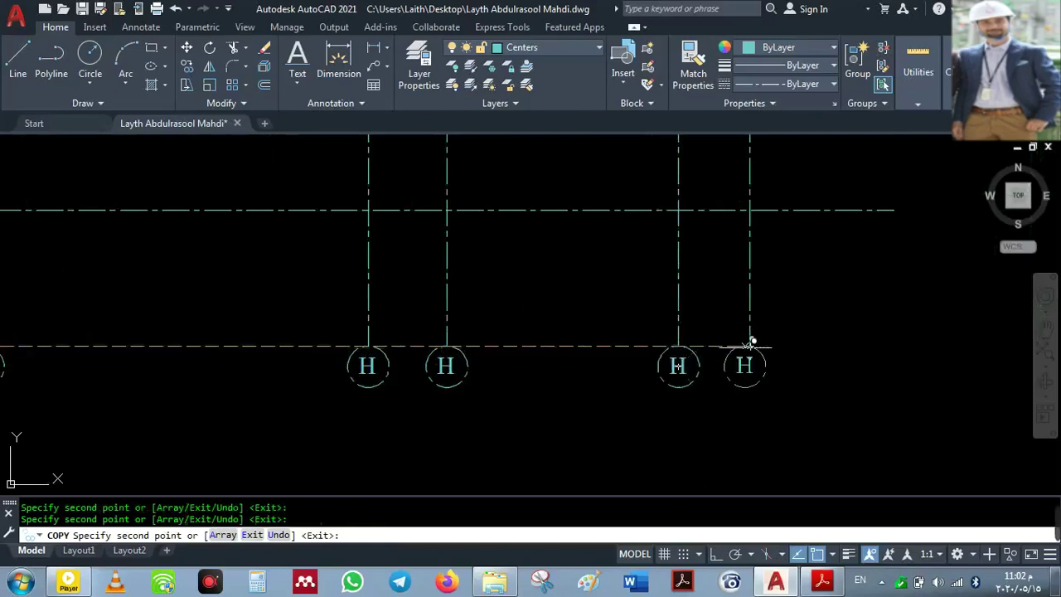
{"action": "left_click", "coordinate": [750, 345]}
{"action": "scroll", "coordinate": [615, 410], "scroll_direction": "down", "scroll_amount": 2}
{"action": "scroll", "coordinate": [617, 423], "scroll_direction": "down", "scroll_amount": 4}
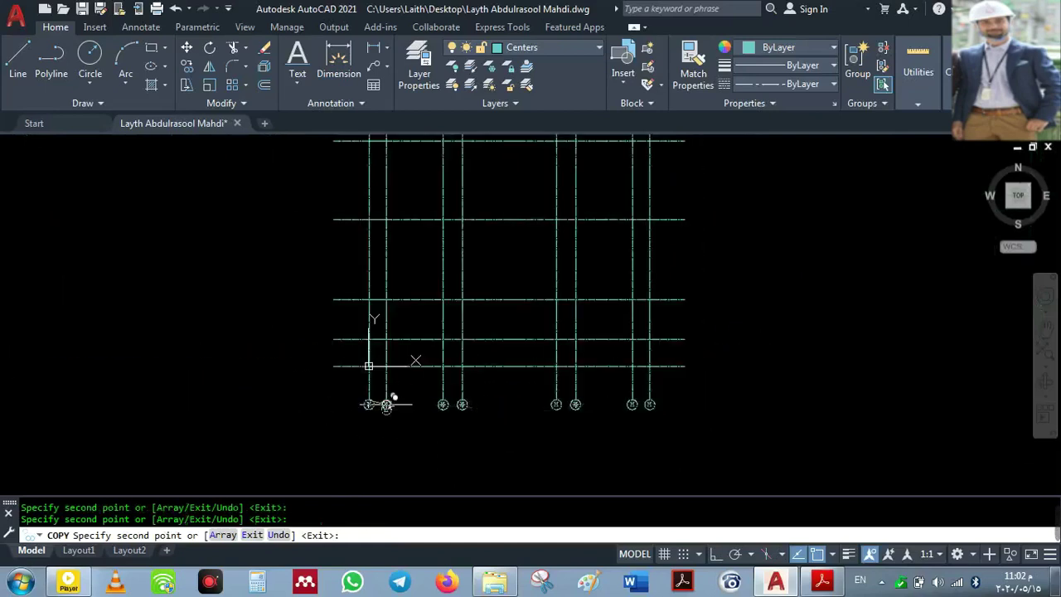
{"action": "key", "text": "Return"}
- Change the bubble letter of the rightmost vertical axis to A and of the axis beside it to B
{"action": "scroll", "coordinate": [293, 396], "scroll_direction": "up", "scroll_amount": 5}
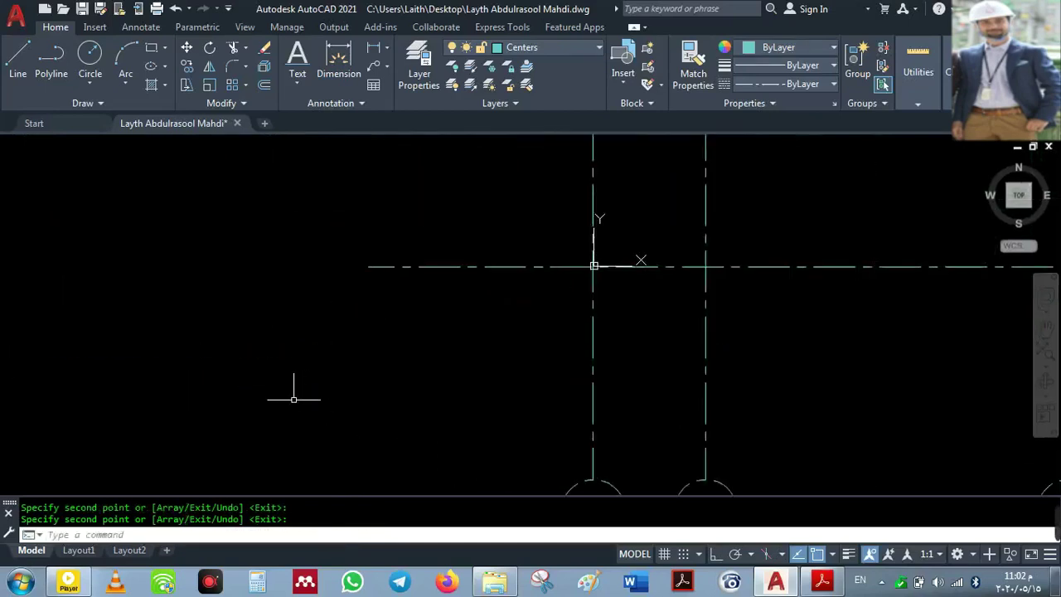
{"action": "middle_click_drag", "start_coordinate": [294, 395], "coordinate": [216, 306]}
{"action": "scroll", "coordinate": [506, 346], "scroll_direction": "down", "scroll_amount": 2}
{"action": "scroll", "coordinate": [506, 345], "scroll_direction": "up", "scroll_amount": 2}
{"action": "scroll", "coordinate": [294, 293], "scroll_direction": "up", "scroll_amount": 2}
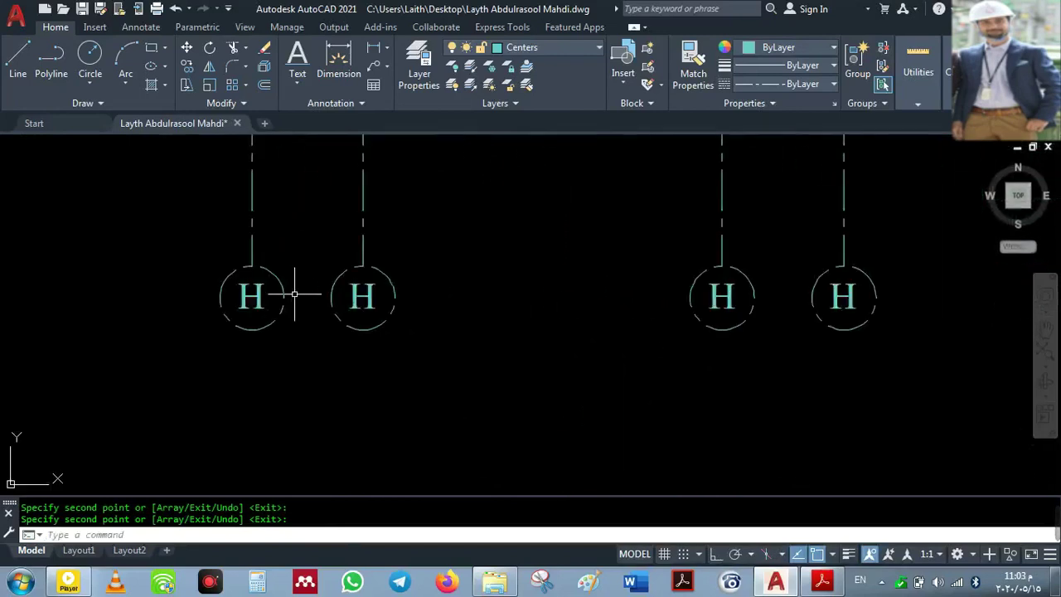
{"action": "scroll", "coordinate": [687, 356], "scroll_direction": "down", "scroll_amount": 6}
{"action": "middle_click_drag", "start_coordinate": [687, 356], "coordinate": [517, 367]}
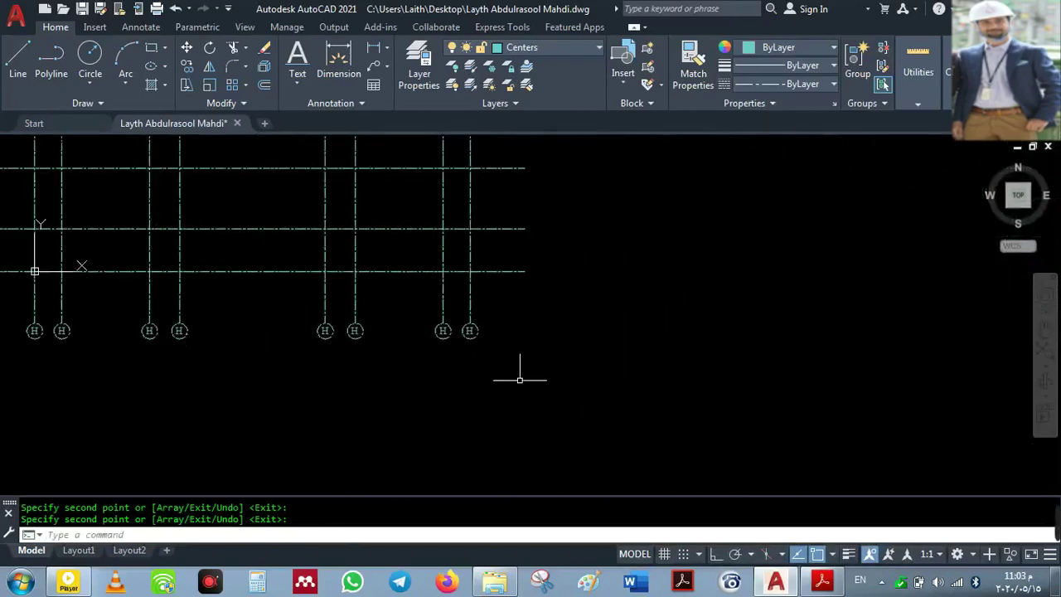
{"action": "scroll", "coordinate": [516, 367], "scroll_direction": "up", "scroll_amount": 5}
{"action": "left_click", "coordinate": [505, 297]}
{"action": "left_click", "coordinate": [506, 297]}
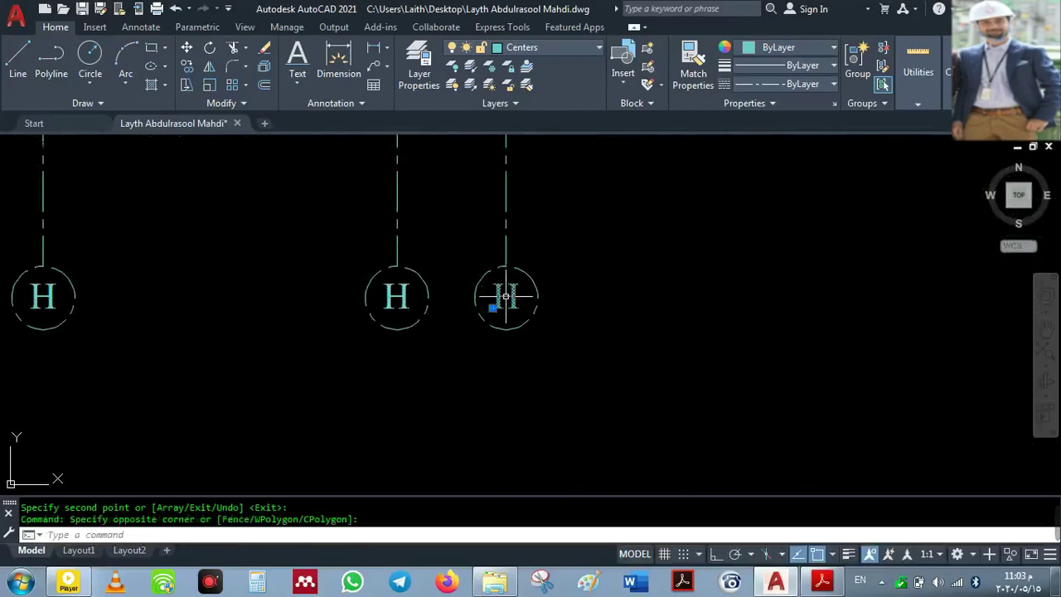
{"action": "double_click", "coordinate": [507, 298]}
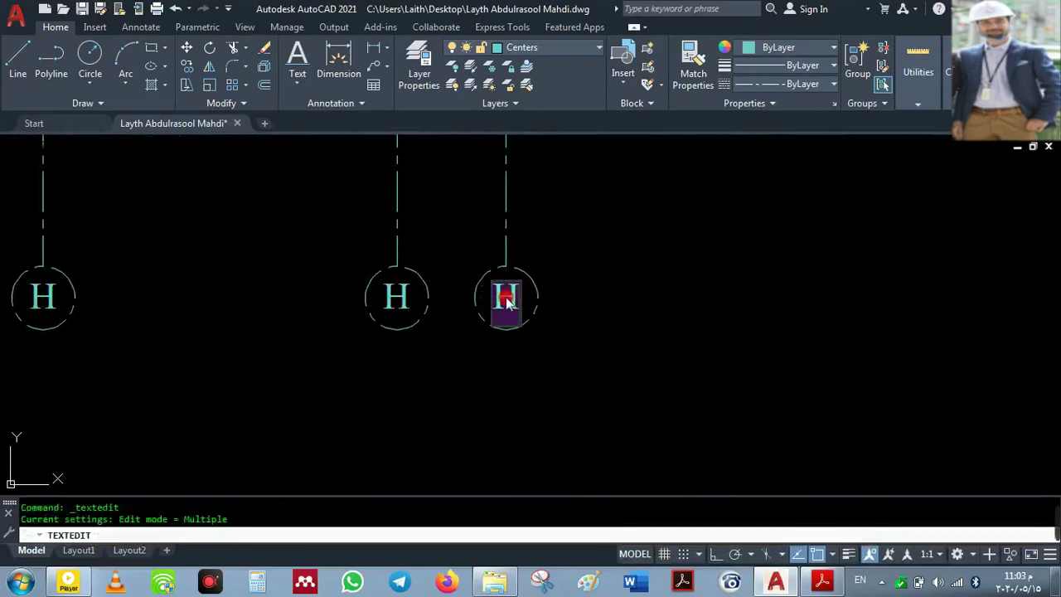
{"action": "type", "text": "A"}
{"action": "left_click", "coordinate": [409, 363]}
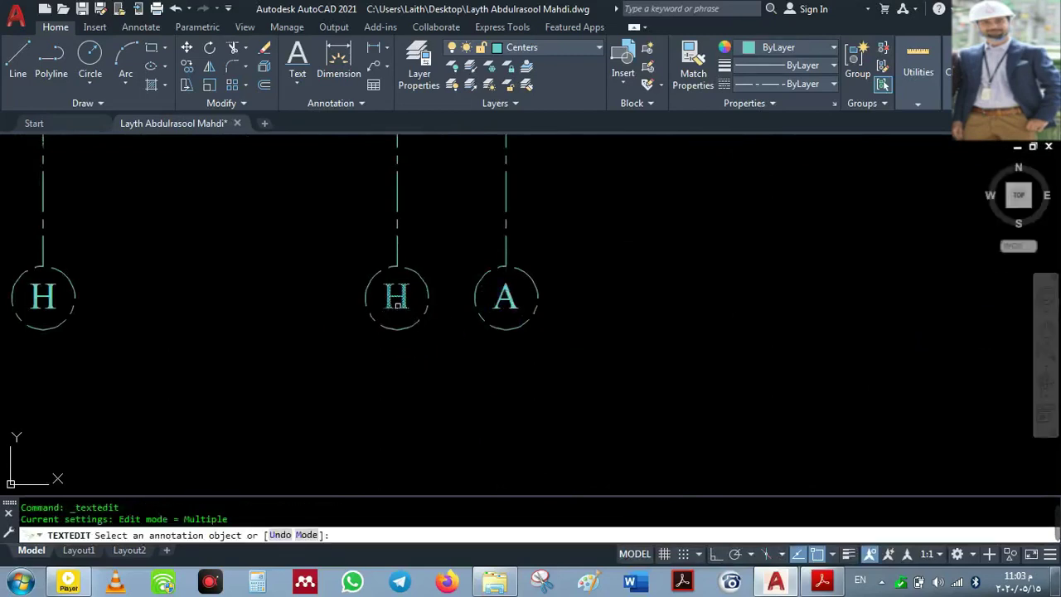
{"action": "left_click", "coordinate": [403, 301]}
{"action": "type", "text": "B"}
- Change the bubble letters of the next two vertical axes leftward from B to C and D
{"action": "left_click", "coordinate": [93, 299]}
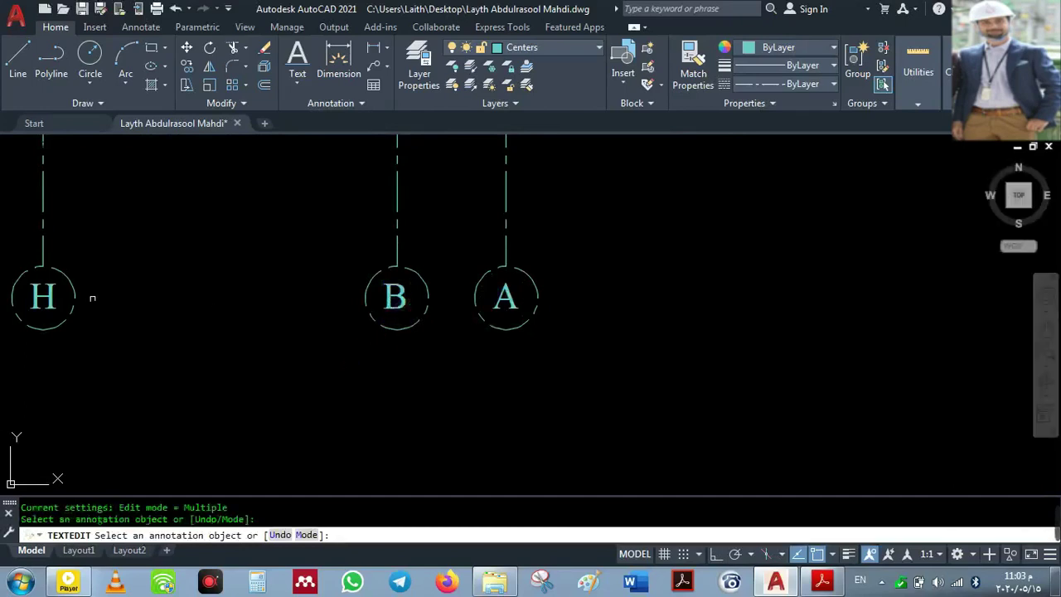
{"action": "left_click", "coordinate": [43, 296]}
{"action": "type", "text": "C"}
{"action": "left_click", "coordinate": [140, 356]}
{"action": "middle_click_drag", "start_coordinate": [140, 356], "coordinate": [676, 353]}
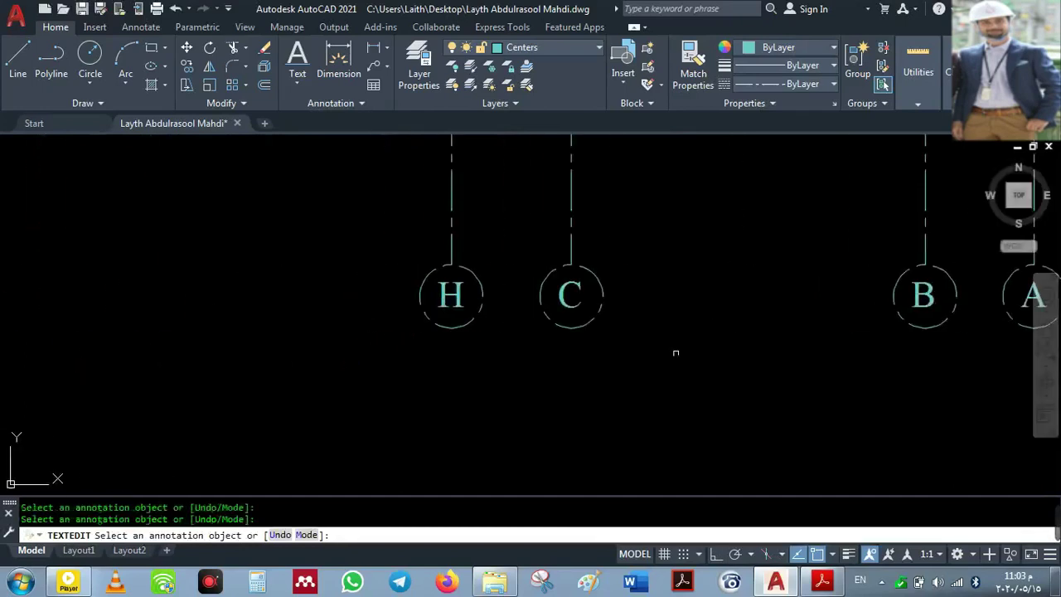
{"action": "left_click", "coordinate": [451, 298]}
{"action": "type", "text": "D"}
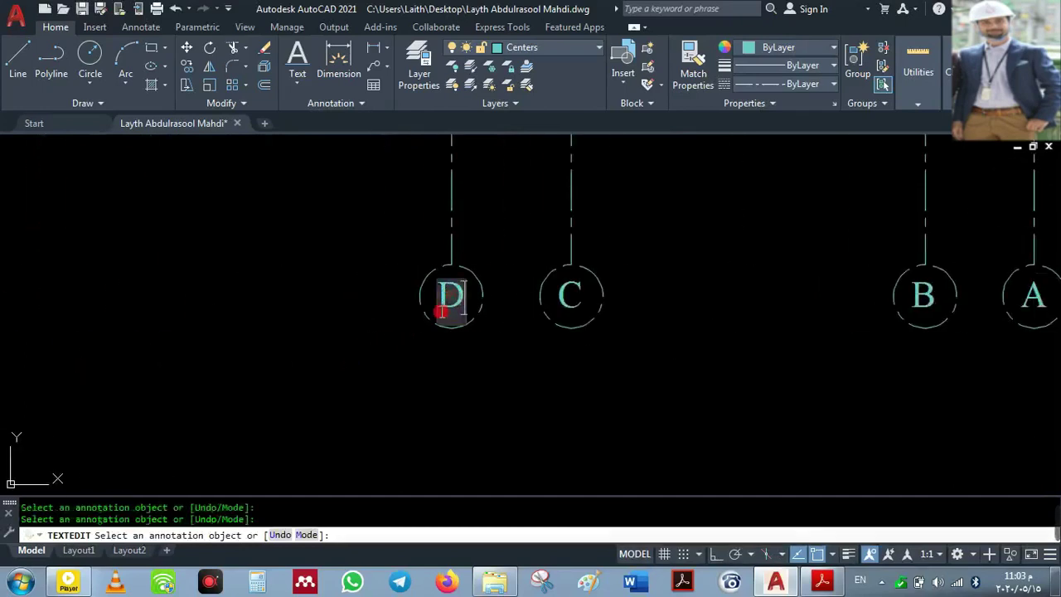
{"action": "left_click", "coordinate": [361, 349]}
- Change the bubble letters of the three axes between D and the leftmost H to E, F and G, going leftward
{"action": "scroll", "coordinate": [360, 350], "scroll_direction": "down", "scroll_amount": 4}
{"action": "scroll", "coordinate": [177, 334], "scroll_direction": "up", "scroll_amount": 4}
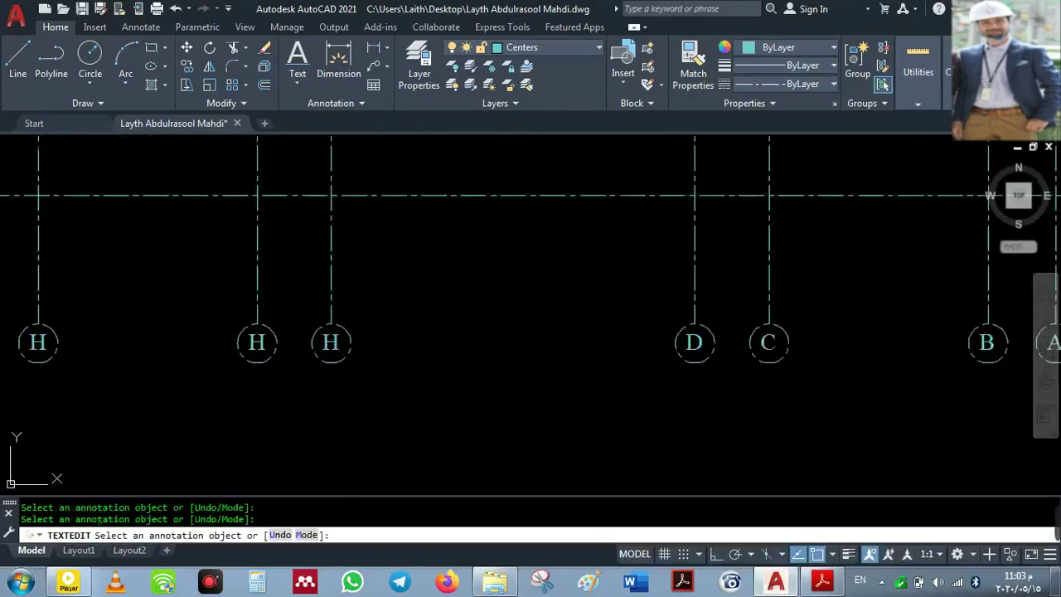
{"action": "left_click", "coordinate": [332, 342]}
{"action": "type", "text": "E"}
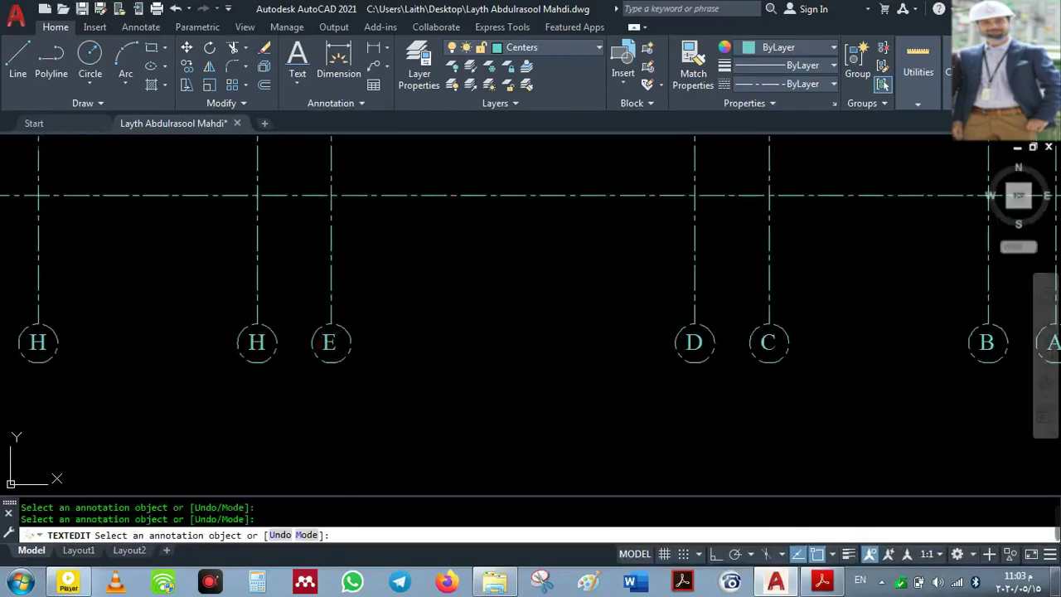
{"action": "type", "text": "F"}
{"action": "key", "text": "Return"}
{"action": "middle_click_drag", "start_coordinate": [188, 378], "coordinate": [409, 350]}
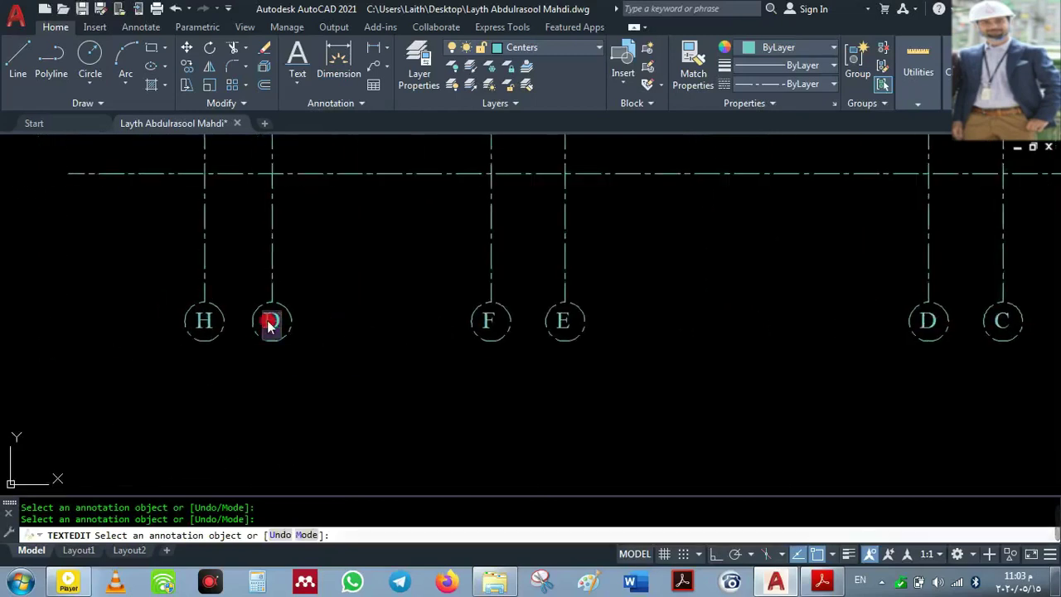
{"action": "type", "text": "G"}
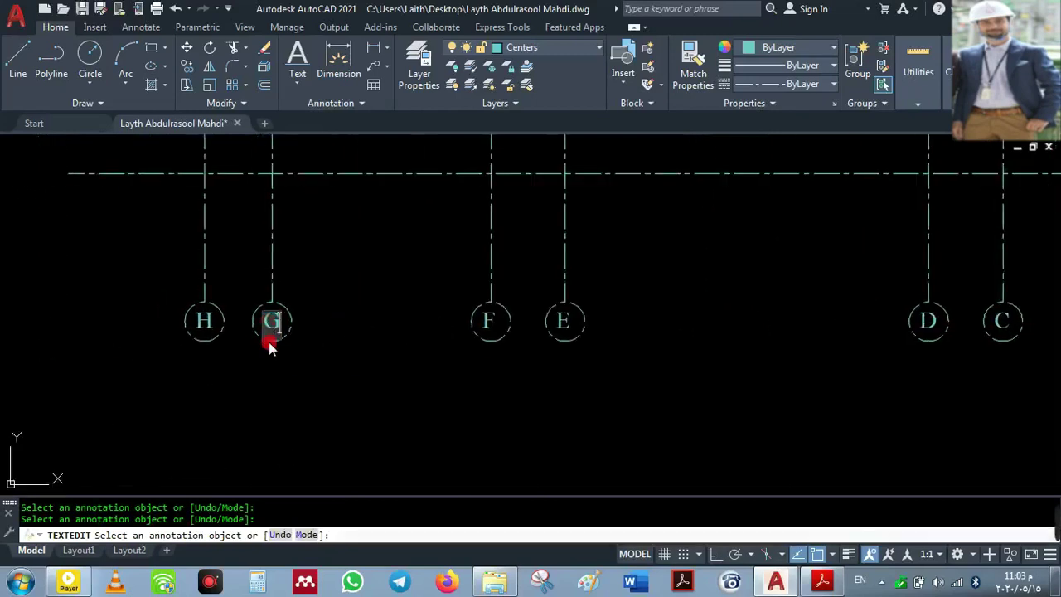
{"action": "key", "text": "Return"}
{"action": "key", "text": "Escape"}
- Copy the A bubble from the rightmost vertical axis to the right end of the lowest horizontal axis
{"action": "middle_click_drag", "start_coordinate": [456, 392], "coordinate": [360, 362]}
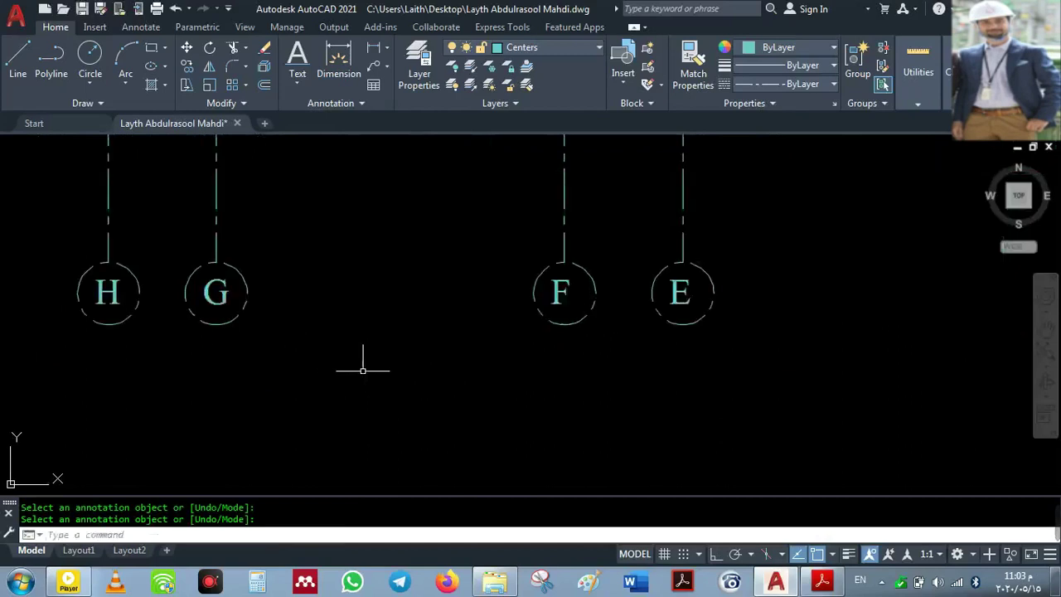
{"action": "middle_click_drag", "start_coordinate": [601, 357], "coordinate": [241, 367]}
{"action": "middle_click_drag", "start_coordinate": [870, 360], "coordinate": [635, 387]}
{"action": "middle_click_drag", "start_coordinate": [913, 363], "coordinate": [513, 398]}
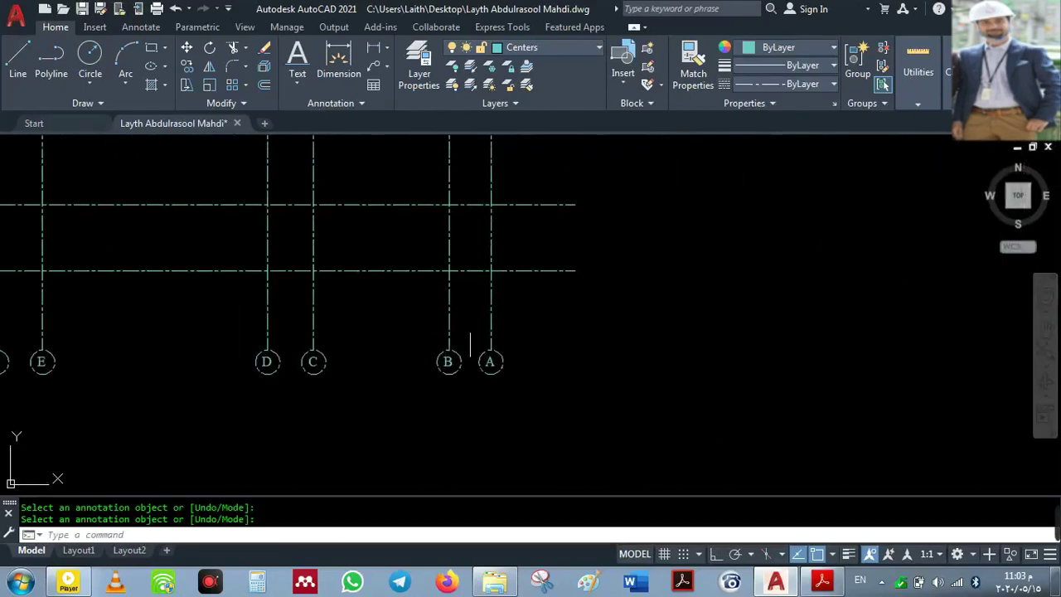
{"action": "left_click", "coordinate": [470, 332]}
{"action": "left_click", "coordinate": [530, 397]}
{"action": "right_click", "coordinate": [528, 398]}
{"action": "left_click", "coordinate": [590, 173]}
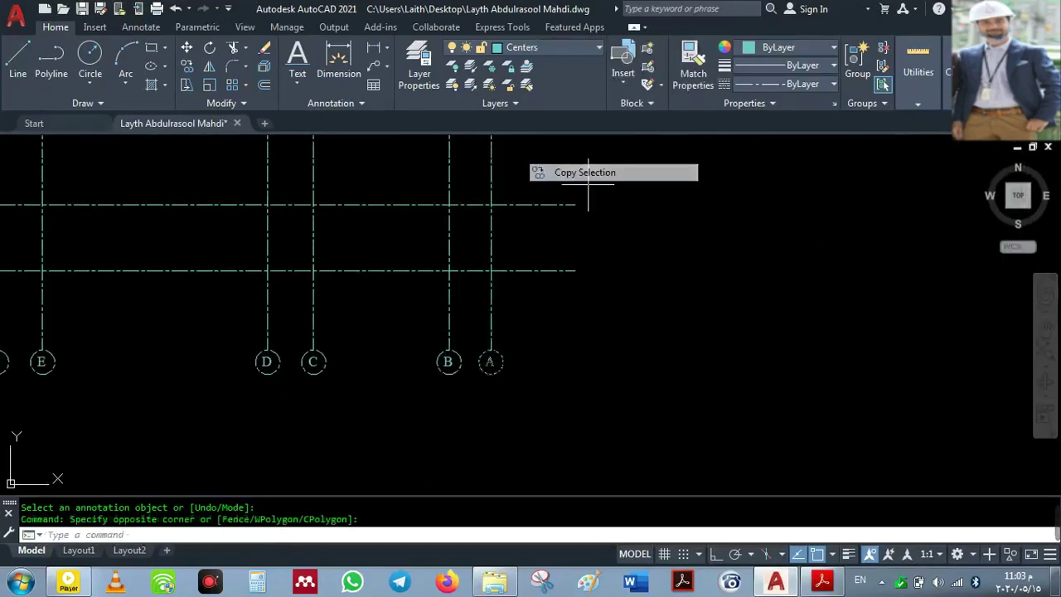
{"action": "left_click", "coordinate": [483, 356]}
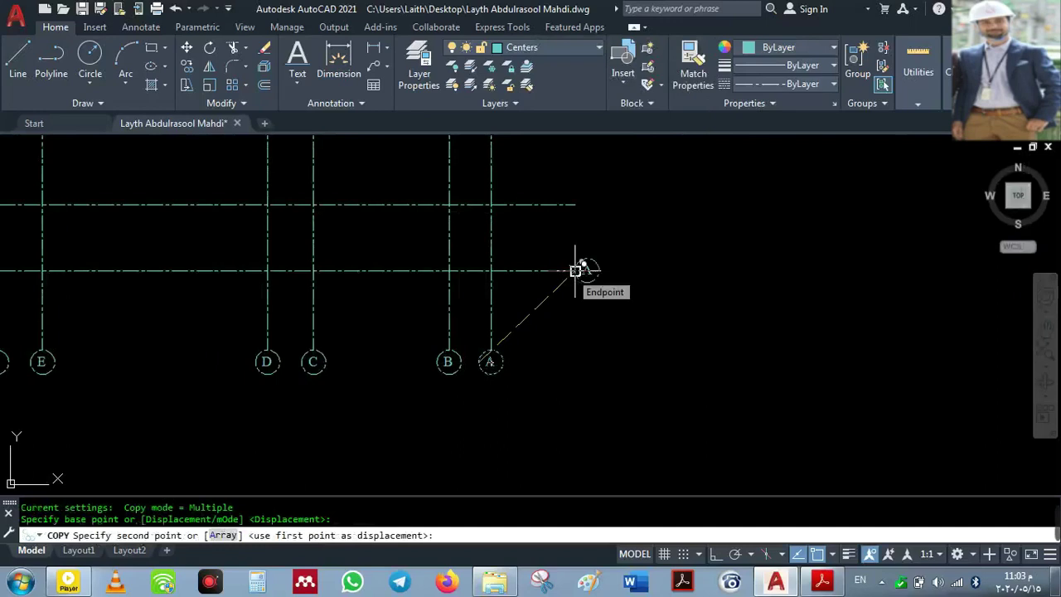
{"action": "scroll", "coordinate": [575, 270], "scroll_direction": "down", "scroll_amount": 4}
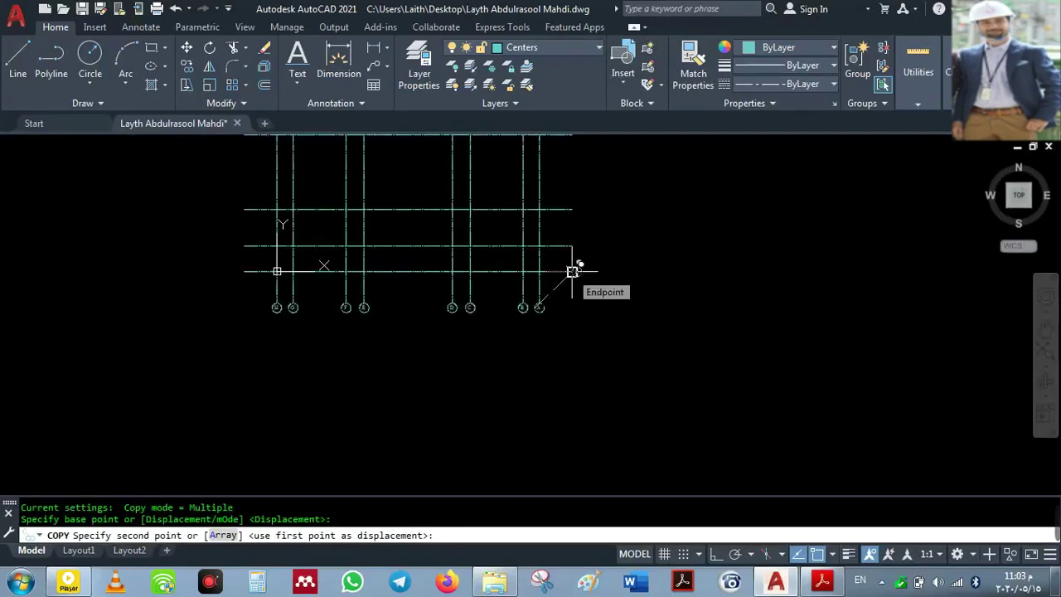
{"action": "left_click", "coordinate": [572, 270]}
{"action": "scroll", "coordinate": [602, 285], "scroll_direction": "up", "scroll_amount": 2}
{"action": "middle_click_drag", "start_coordinate": [602, 285], "coordinate": [643, 363]}
{"action": "key", "text": "Return"}
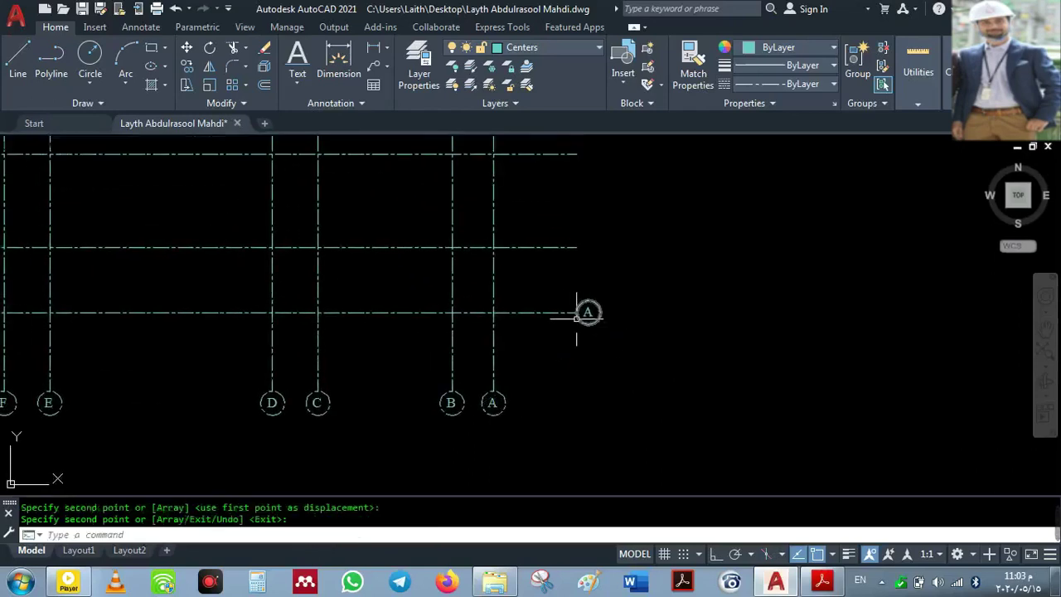
- Try to move the copied A bubble from the lowest horizontal axis to the right end of the axis above it
{"action": "left_click_drag", "start_coordinate": [570, 287], "coordinate": [631, 352]}
{"action": "right_click", "coordinate": [632, 352]}
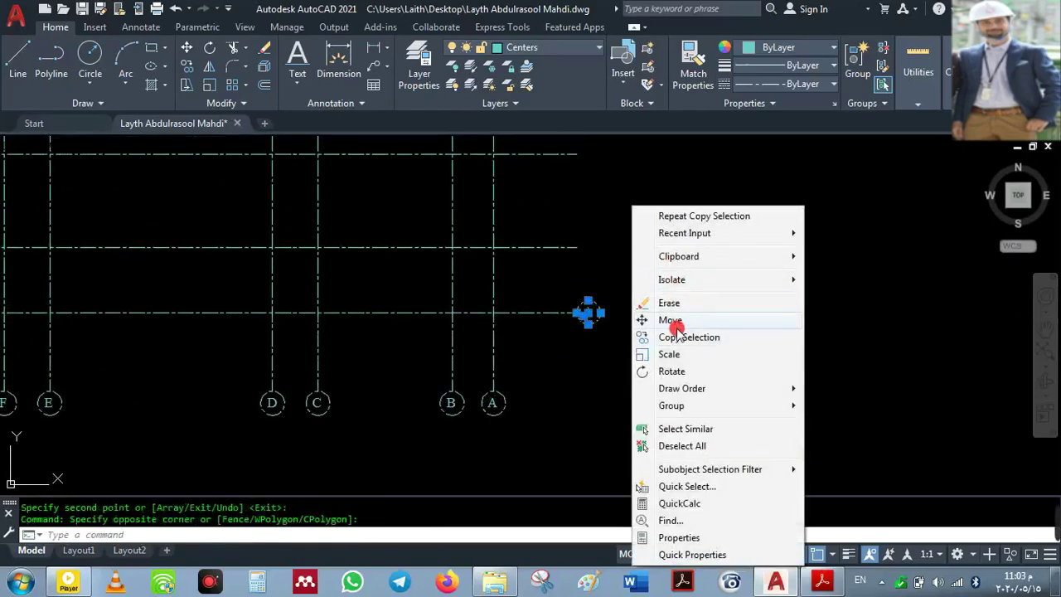
{"action": "left_click", "coordinate": [644, 320]}
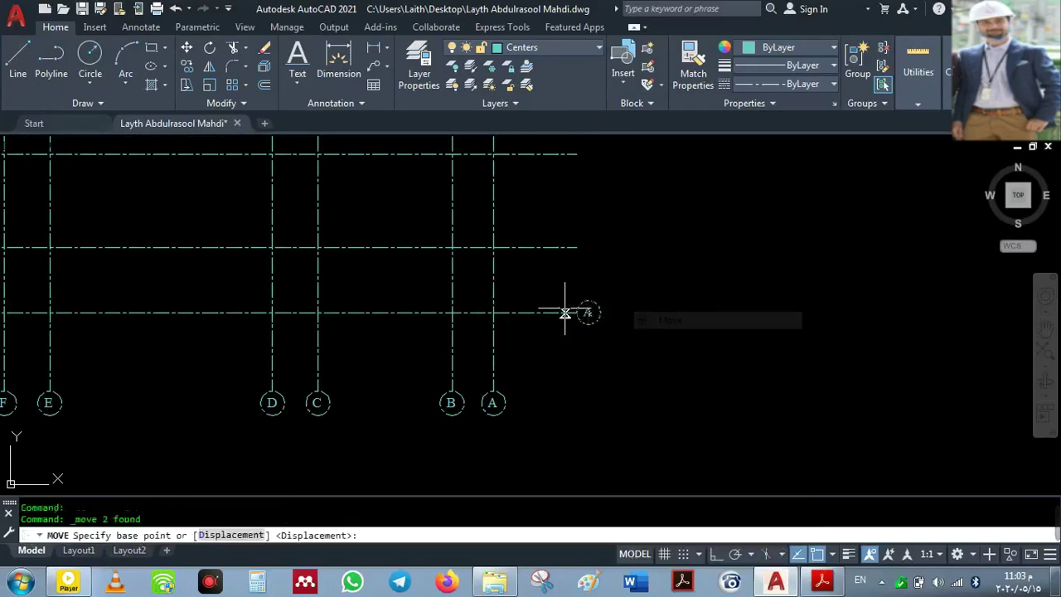
{"action": "left_click", "coordinate": [577, 312]}
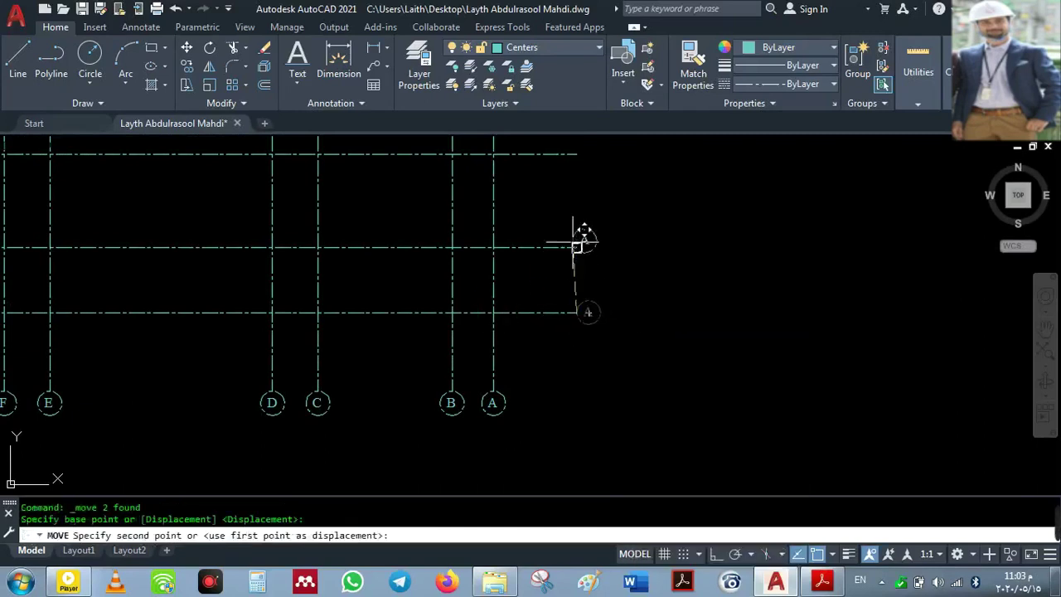
{"action": "left_click", "coordinate": [620, 271]}
- Move the stray A bubble by its left quadrant to the right end of the second-lowest horizontal axis
{"action": "left_click", "coordinate": [650, 238]}
{"action": "left_click", "coordinate": [605, 289]}
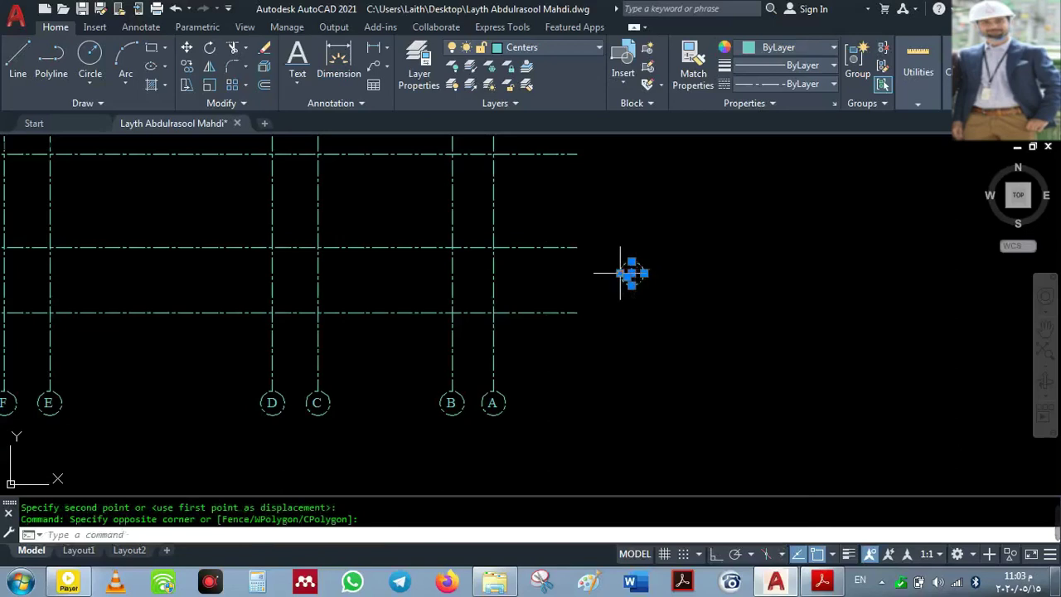
{"action": "key", "text": "Return"}
{"action": "scroll", "coordinate": [620, 273], "scroll_direction": "up", "scroll_amount": 6}
{"action": "left_click", "coordinate": [623, 273]}
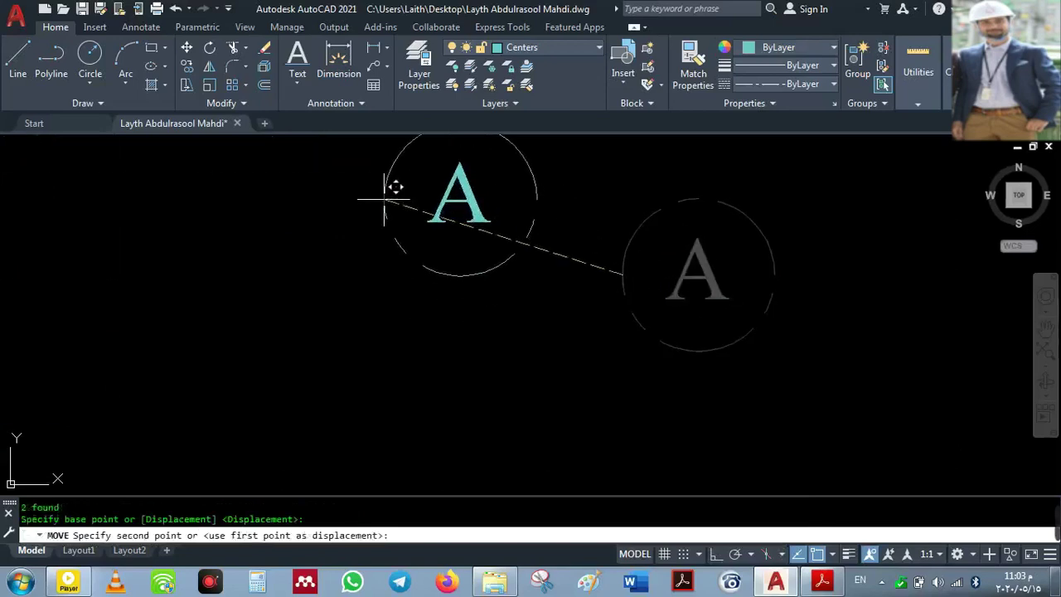
{"action": "scroll", "coordinate": [383, 199], "scroll_direction": "down", "scroll_amount": 6}
{"action": "left_click", "coordinate": [377, 230]}
{"action": "middle_click_drag", "start_coordinate": [387, 295], "coordinate": [441, 322]}
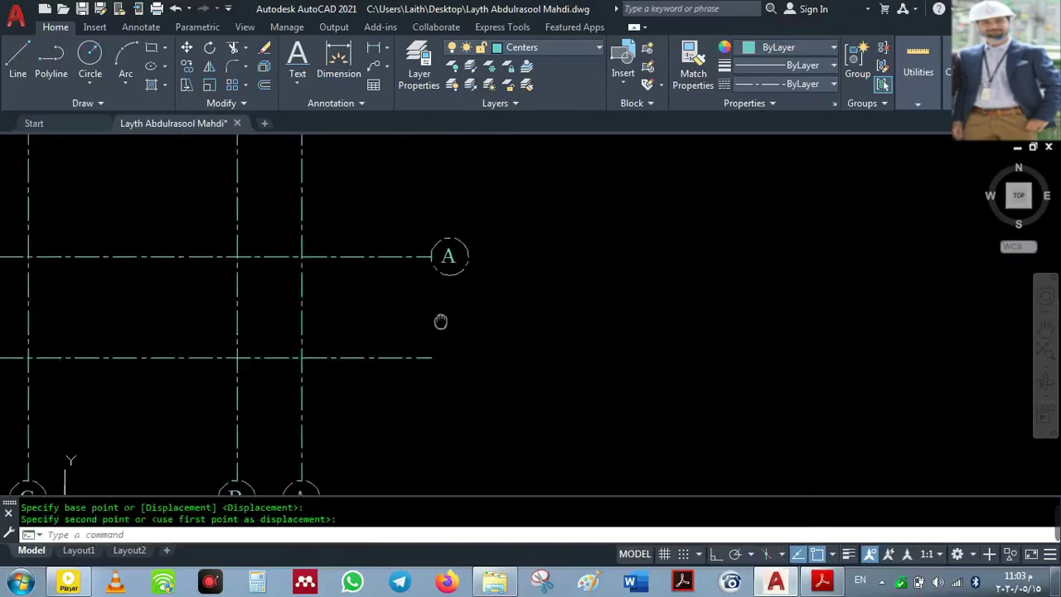
{"action": "scroll", "coordinate": [441, 322], "scroll_direction": "down", "scroll_amount": 3}
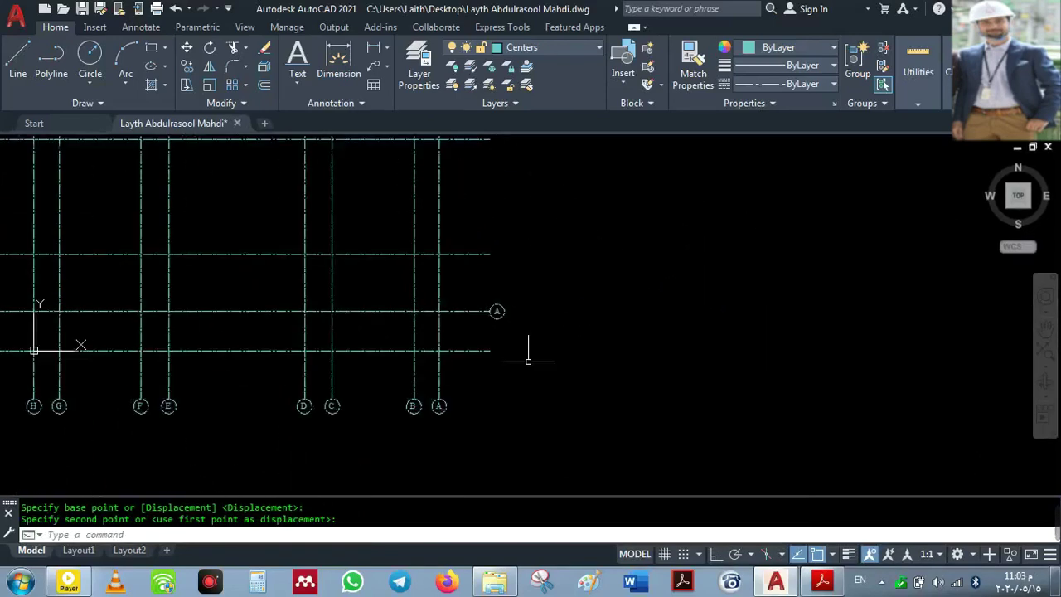
- Measure the spacing between the two lowest horizontal axes with a temporary linear dimension and erase it
{"action": "left_click", "coordinate": [374, 51]}
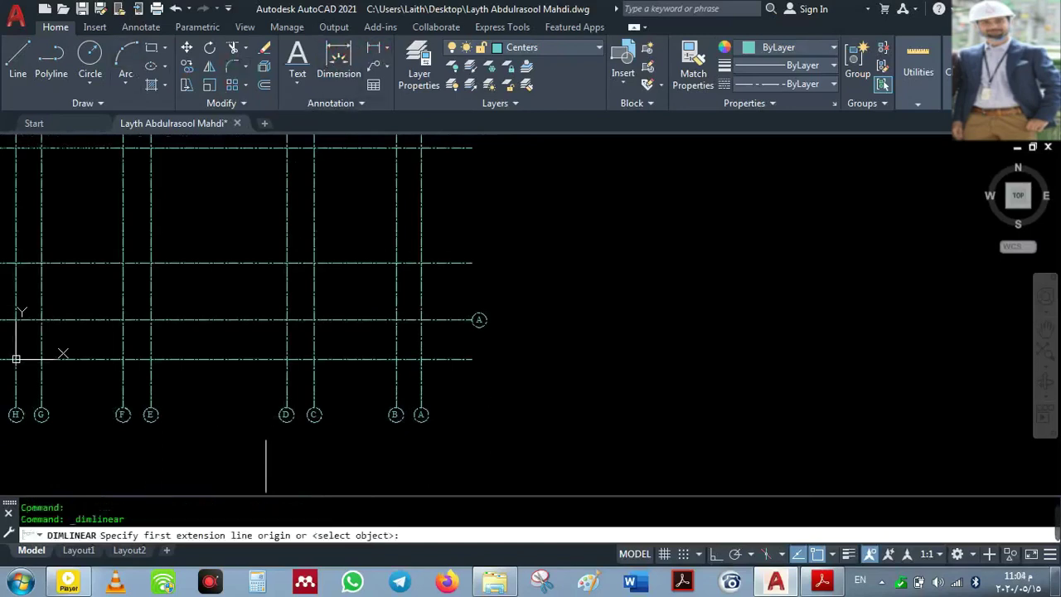
{"action": "left_click", "coordinate": [456, 359]}
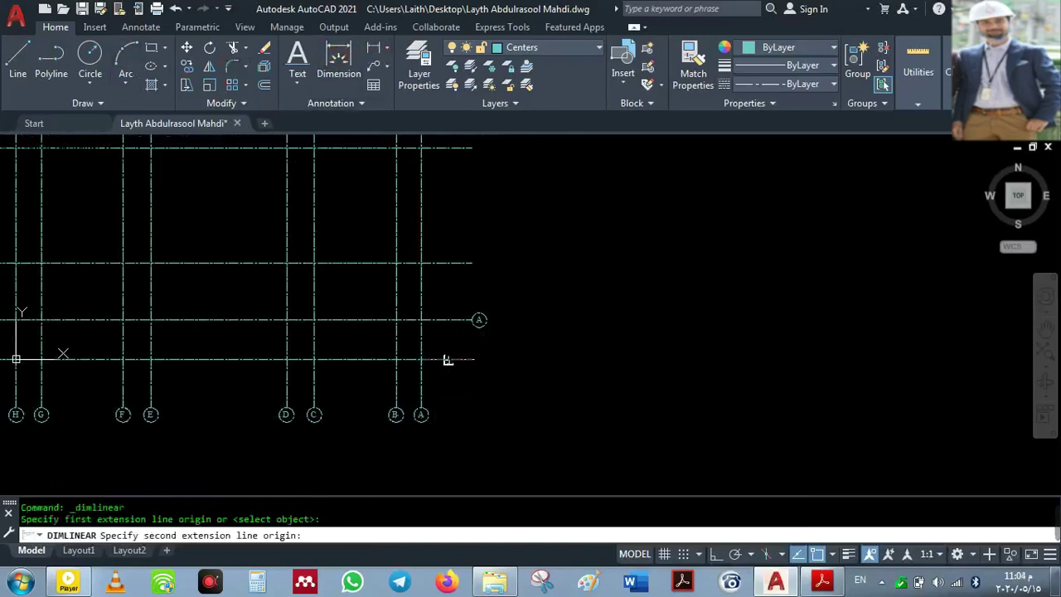
{"action": "left_click", "coordinate": [448, 318]}
{"action": "scroll", "coordinate": [468, 343], "scroll_direction": "up", "scroll_amount": 6}
{"action": "scroll", "coordinate": [498, 352], "scroll_direction": "down", "scroll_amount": 4}
{"action": "left_click", "coordinate": [581, 358]}
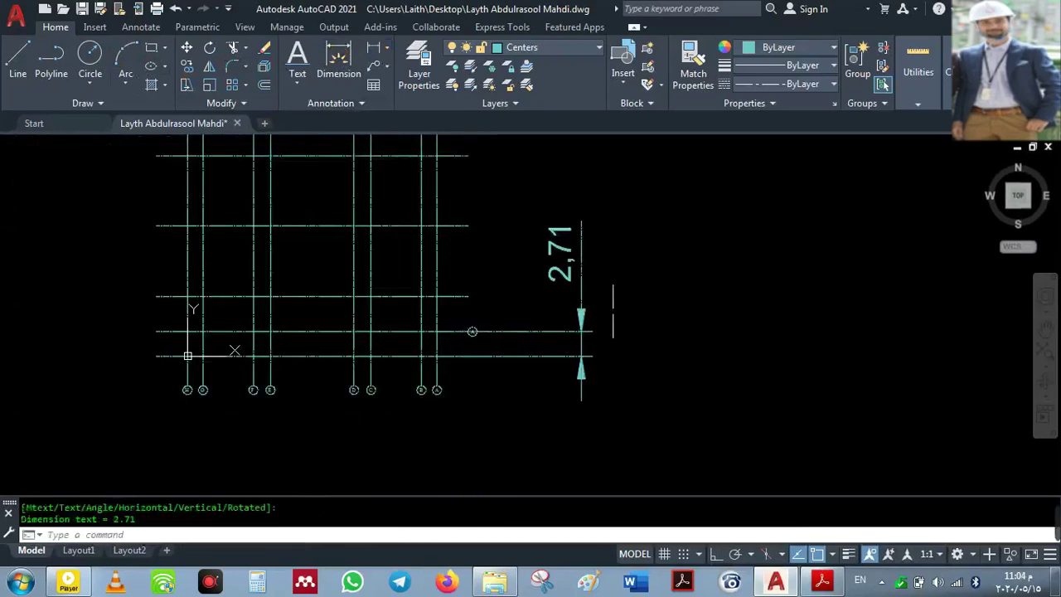
{"action": "left_click", "coordinate": [548, 340]}
{"action": "left_click", "coordinate": [498, 328]}
{"action": "key", "text": "Delete"}
- Change the bubble letter of the second-lowest horizontal axis to 1 and centre the number in its circle
{"action": "scroll", "coordinate": [469, 340], "scroll_direction": "up", "scroll_amount": 5}
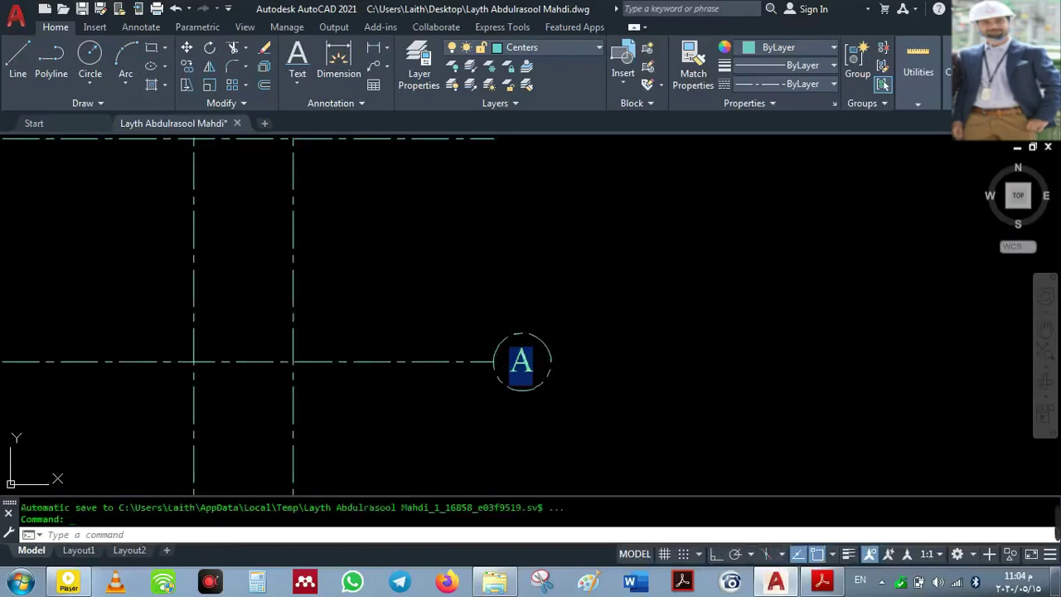
{"action": "double_click", "coordinate": [523, 362]}
{"action": "type", "text": "1"}
{"action": "left_click", "coordinate": [604, 379]}
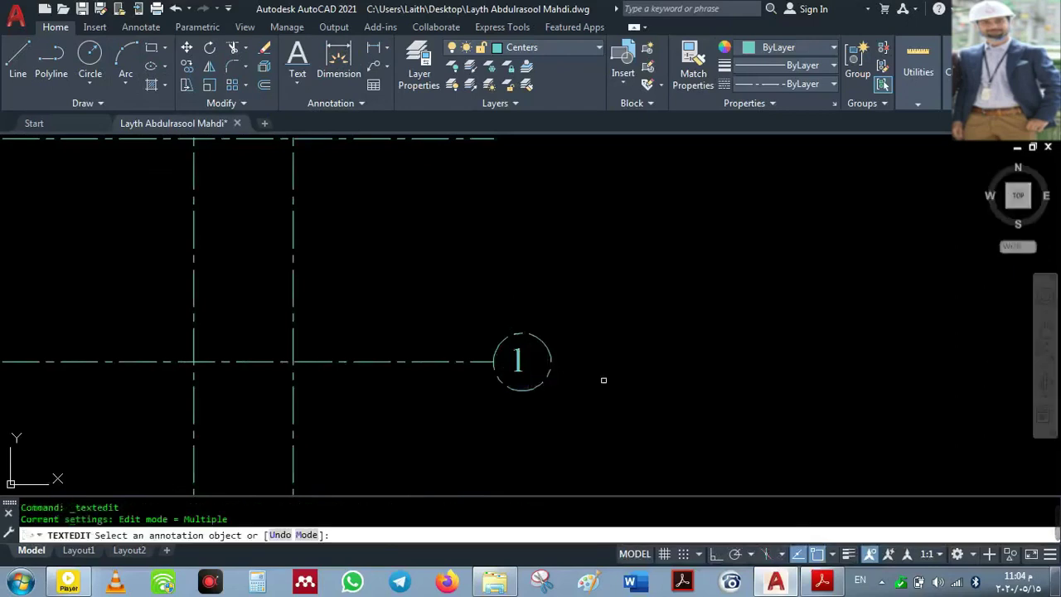
{"action": "scroll", "coordinate": [518, 358], "scroll_direction": "up", "scroll_amount": 5}
{"action": "key", "text": "Escape"}
{"action": "left_click", "coordinate": [475, 342]}
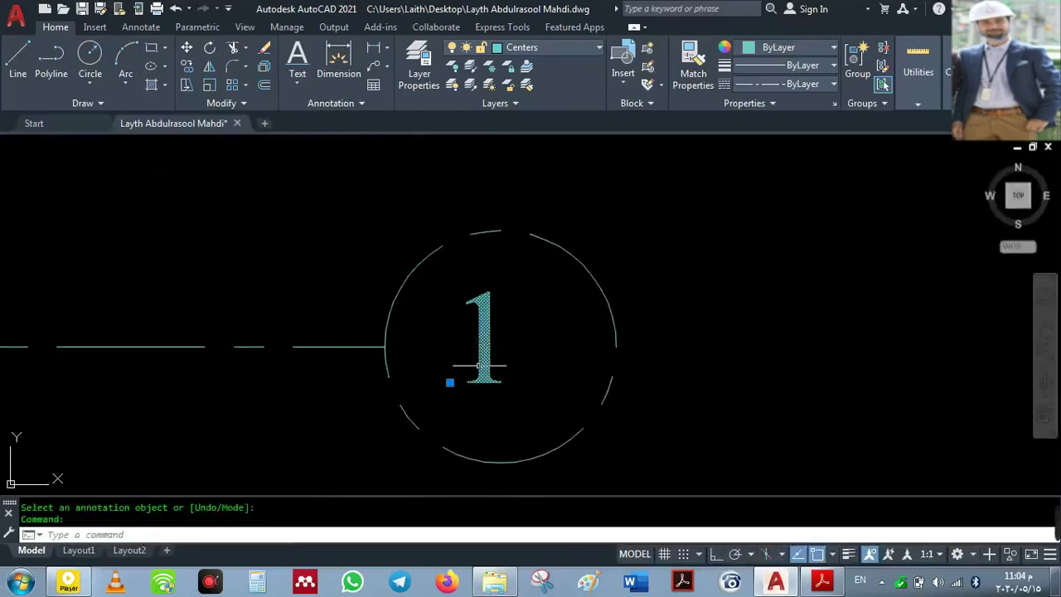
{"action": "left_click_drag", "start_coordinate": [497, 381], "coordinate": [507, 387]}
{"action": "scroll", "coordinate": [540, 387], "scroll_direction": "down", "scroll_amount": 6}
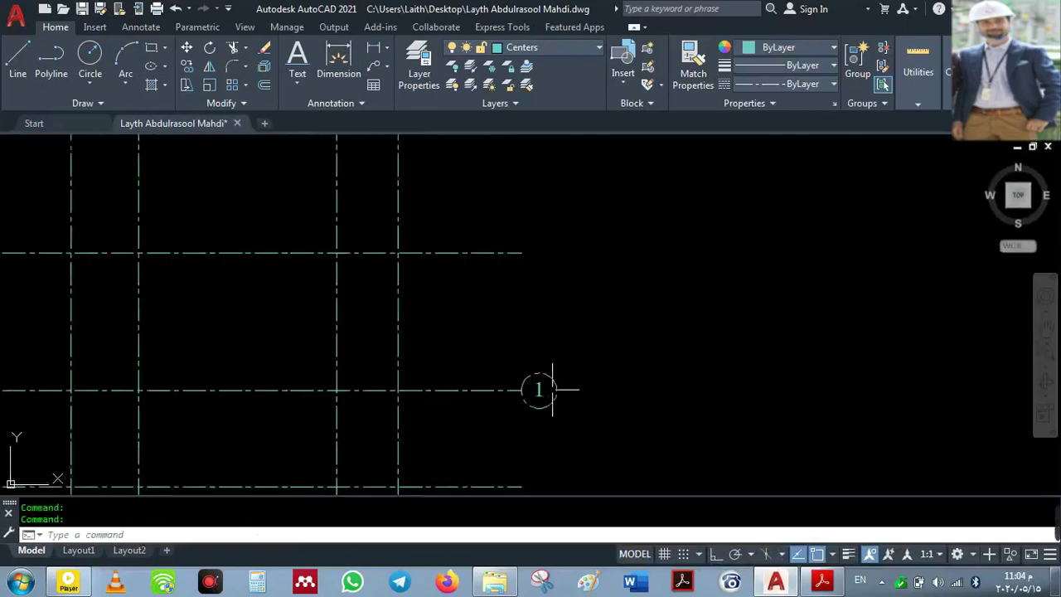
- Copy the 1 bubble to the right ends of the next two horizontal axes above it
{"action": "left_click", "coordinate": [573, 344]}
{"action": "left_click", "coordinate": [518, 416]}
{"action": "right_click", "coordinate": [541, 420]}
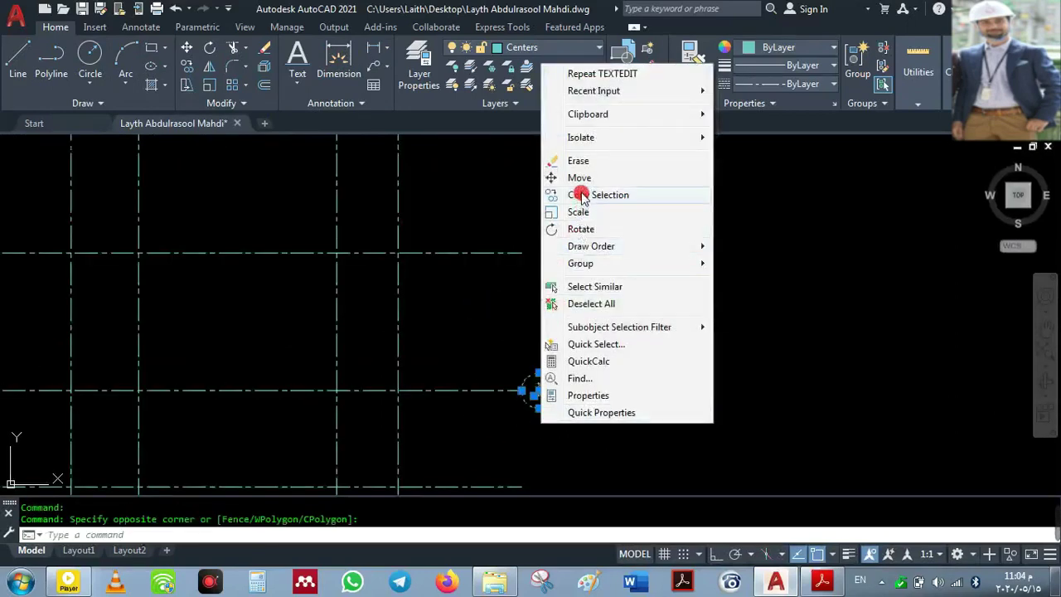
{"action": "left_click", "coordinate": [572, 194]}
{"action": "scroll", "coordinate": [514, 407], "scroll_direction": "down", "scroll_amount": 2}
{"action": "scroll", "coordinate": [525, 403], "scroll_direction": "up", "scroll_amount": 3}
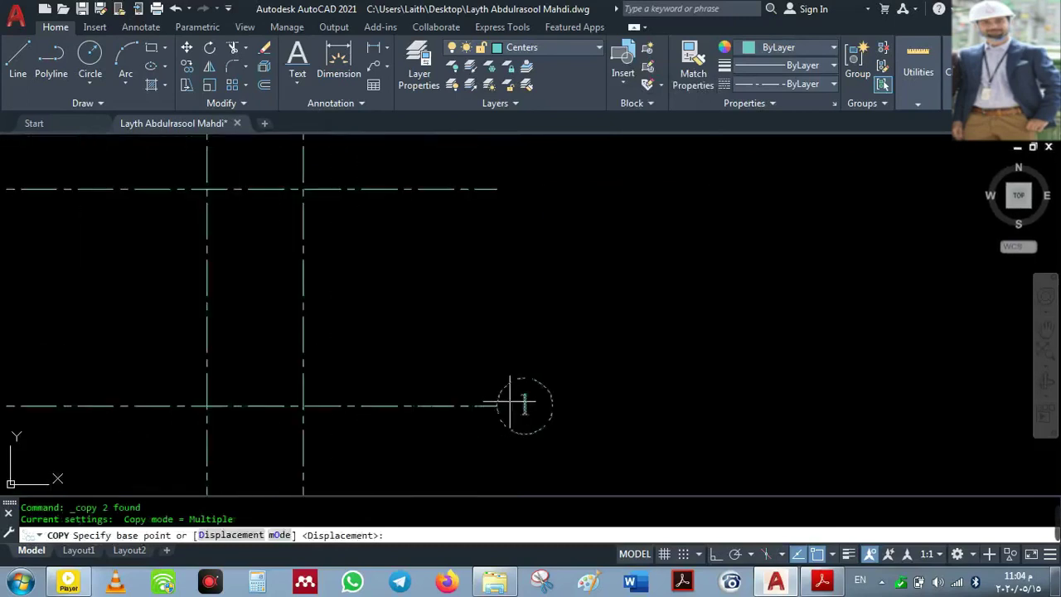
{"action": "left_click", "coordinate": [497, 406]}
{"action": "scroll", "coordinate": [498, 406], "scroll_direction": "down", "scroll_amount": 2}
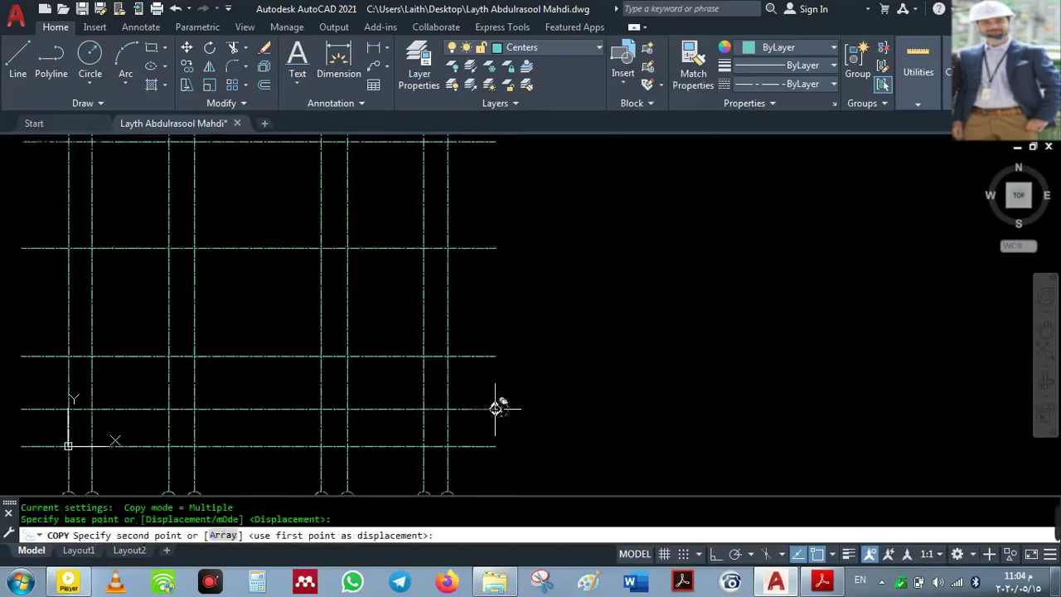
{"action": "left_click", "coordinate": [487, 356]}
{"action": "left_click", "coordinate": [505, 247]}
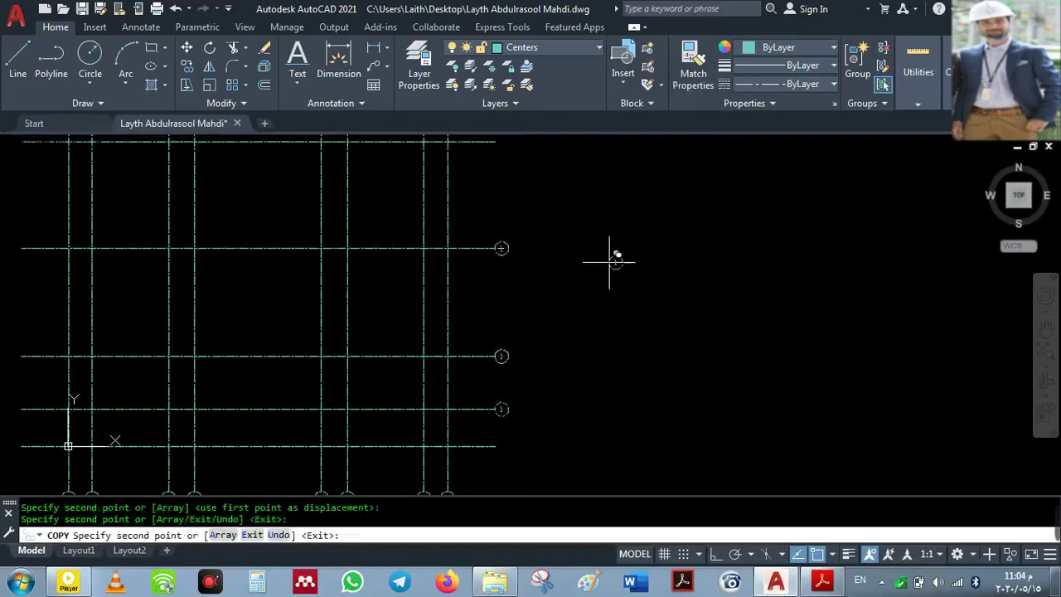
- Place two further copies of the 1 bubble on the next two horizontal axes upward and finish copying
{"action": "middle_click_drag", "start_coordinate": [613, 255], "coordinate": [619, 462]}
{"action": "left_click", "coordinate": [505, 341]}
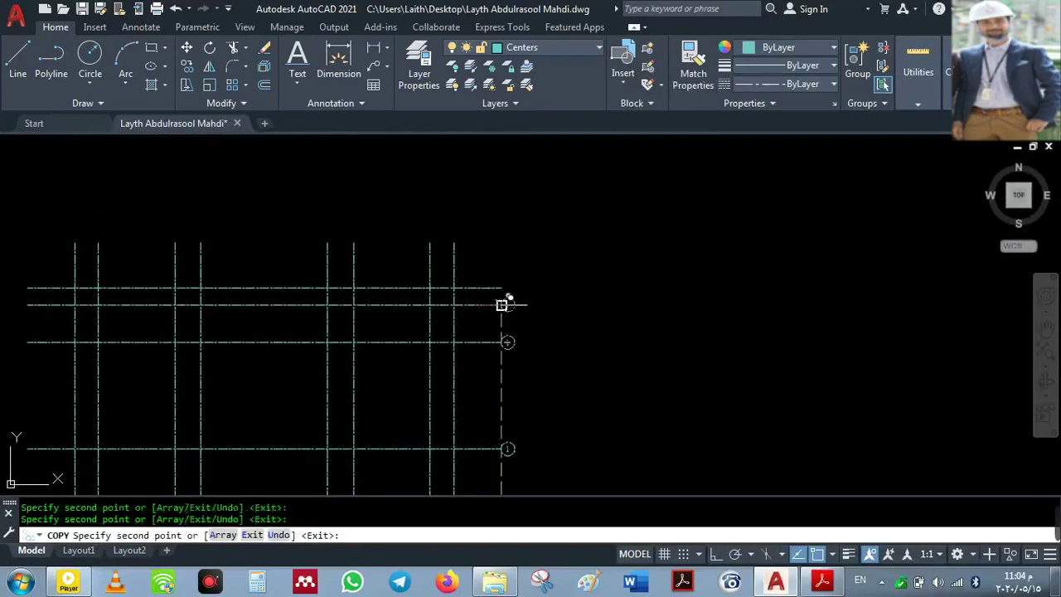
{"action": "key", "text": "Return"}
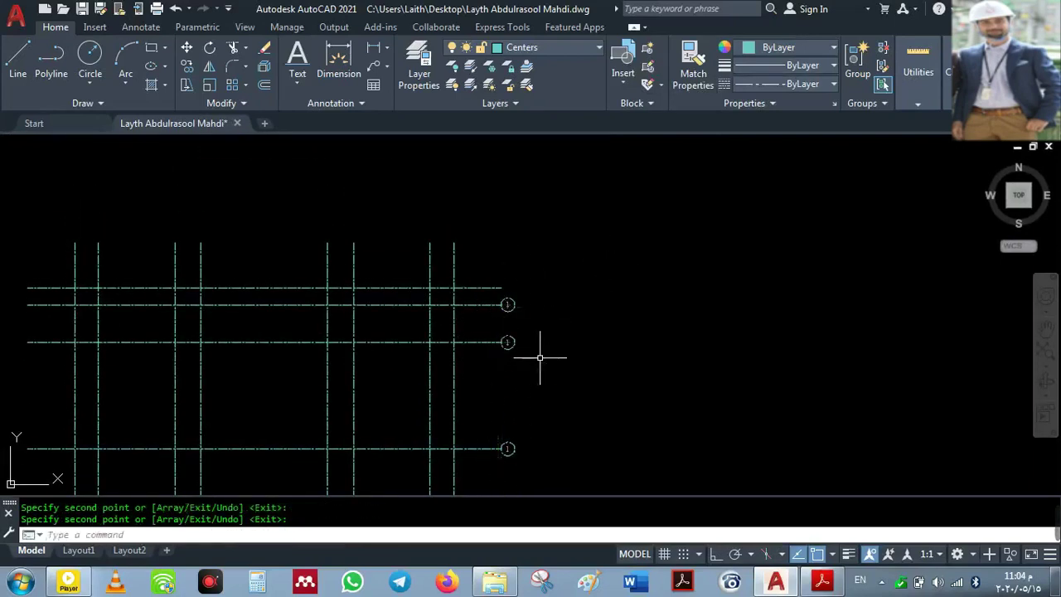
- Change the bubble numbers of the two horizontal axes directly above axis 1 to 2 and 3, going upward
{"action": "middle_click_drag", "start_coordinate": [542, 356], "coordinate": [485, 223]}
{"action": "scroll", "coordinate": [456, 350], "scroll_direction": "up", "scroll_amount": 5}
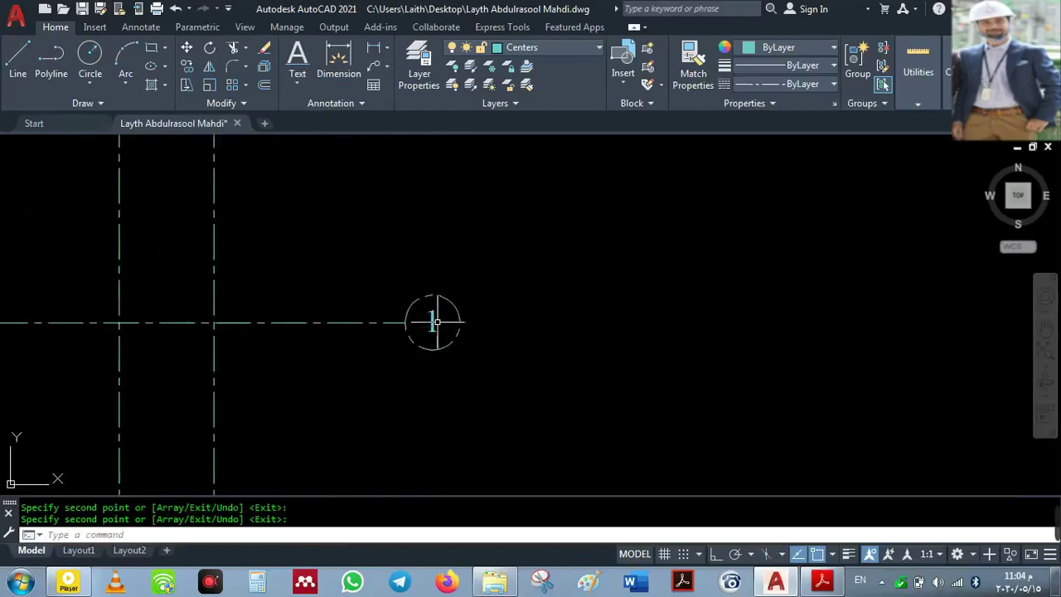
{"action": "double_click", "coordinate": [432, 321]}
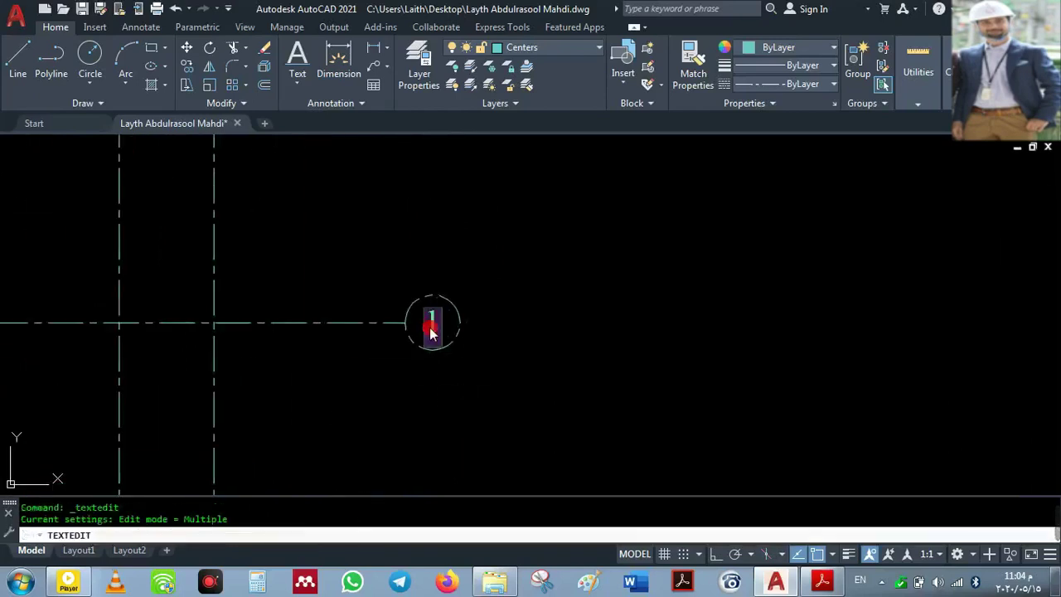
{"action": "type", "text": "2"}
{"action": "key", "text": "Return"}
{"action": "scroll", "coordinate": [432, 332], "scroll_direction": "down", "scroll_amount": 3}
{"action": "scroll", "coordinate": [501, 363], "scroll_direction": "up", "scroll_amount": 3}
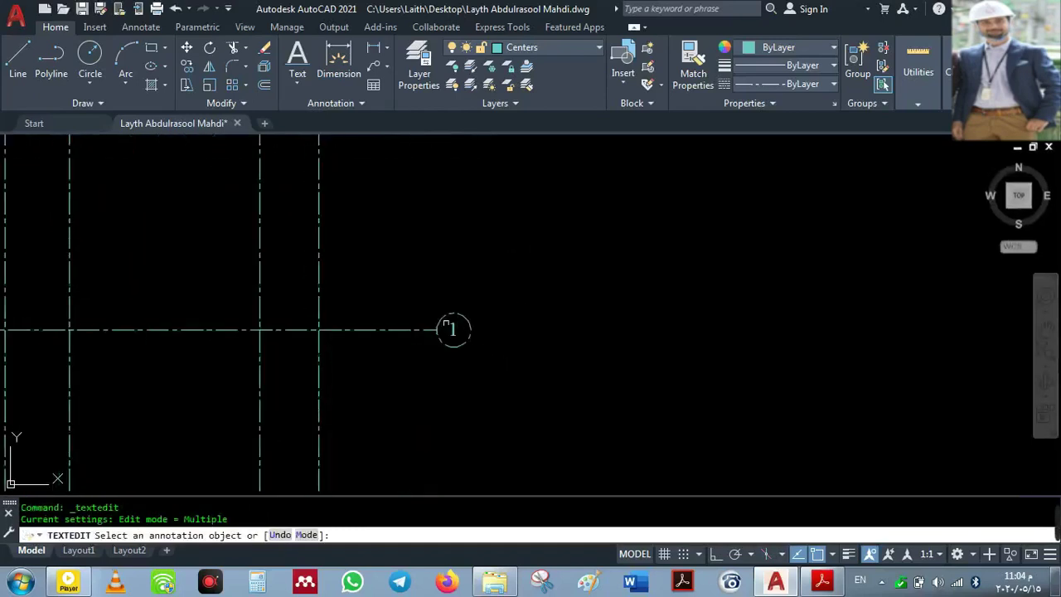
{"action": "left_click", "coordinate": [453, 331]}
{"action": "type", "text": "3"}
{"action": "scroll", "coordinate": [514, 274], "scroll_direction": "down", "scroll_amount": 3}
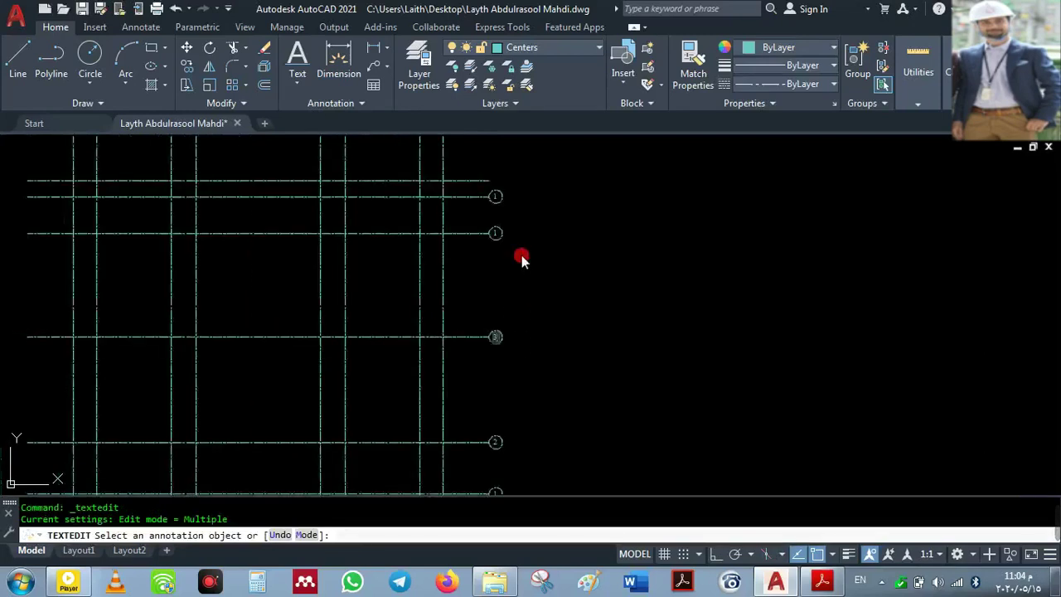
{"action": "key", "text": "Return"}
- Change the bubble numbers of the next two horizontal axes above axis 3 to 4 and 5, and end text editing
{"action": "scroll", "coordinate": [498, 377], "scroll_direction": "up", "scroll_amount": 3}
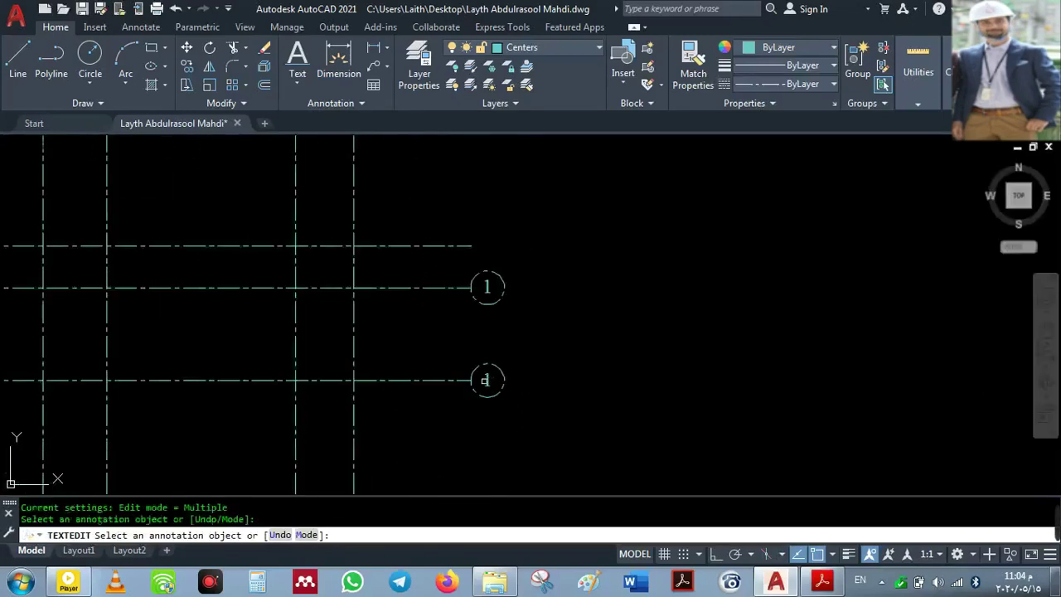
{"action": "left_click", "coordinate": [486, 380]}
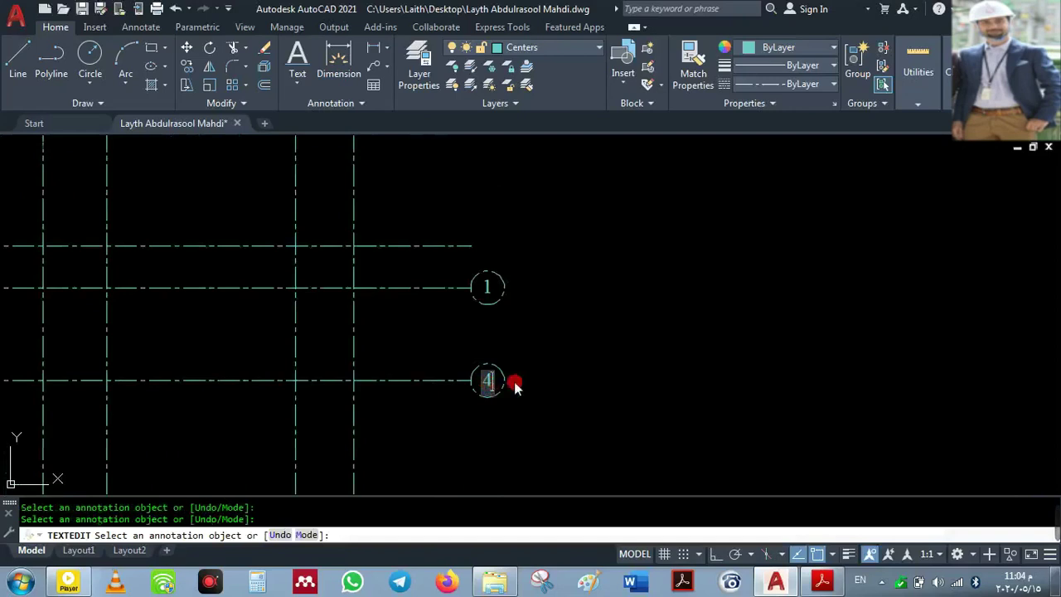
{"action": "type", "text": "4"}
{"action": "key", "text": "Return"}
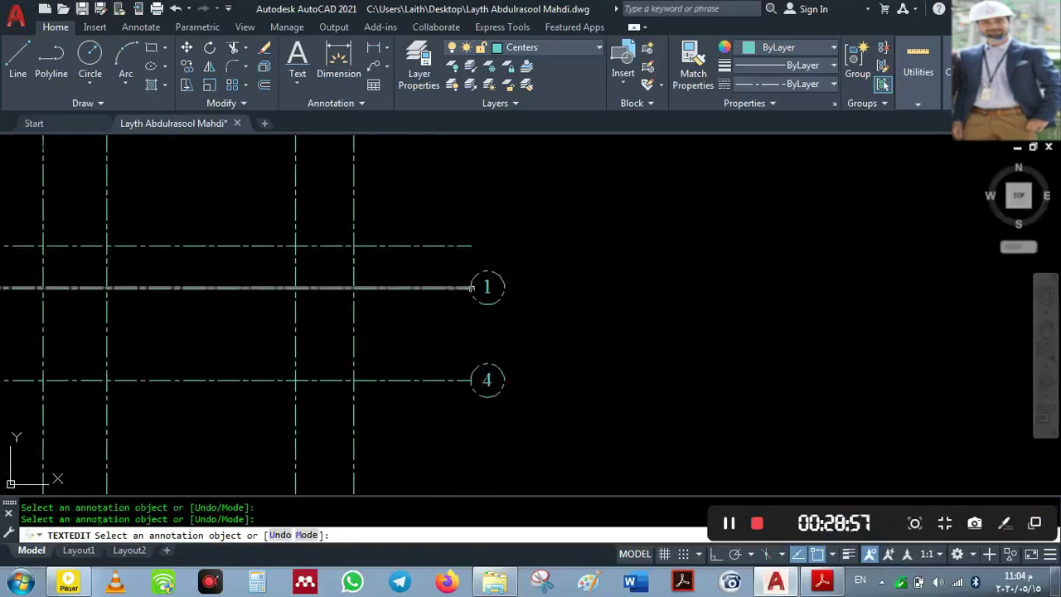
{"action": "left_click", "coordinate": [489, 292]}
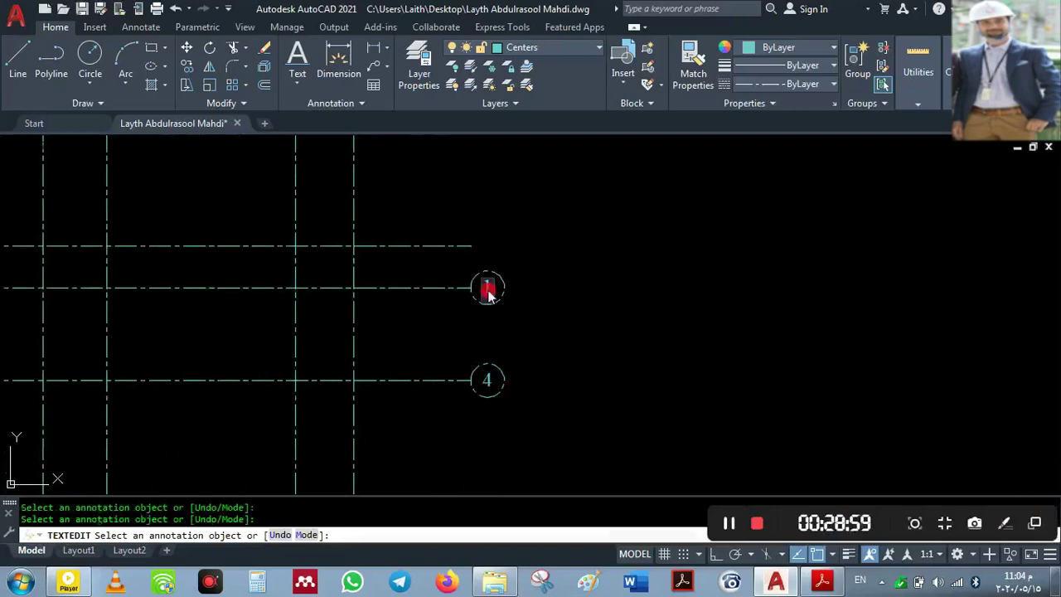
{"action": "type", "text": "5"}
{"action": "key", "text": "Return"}
{"action": "scroll", "coordinate": [528, 339], "scroll_direction": "down", "scroll_amount": 5}
{"action": "key", "text": "Escape"}
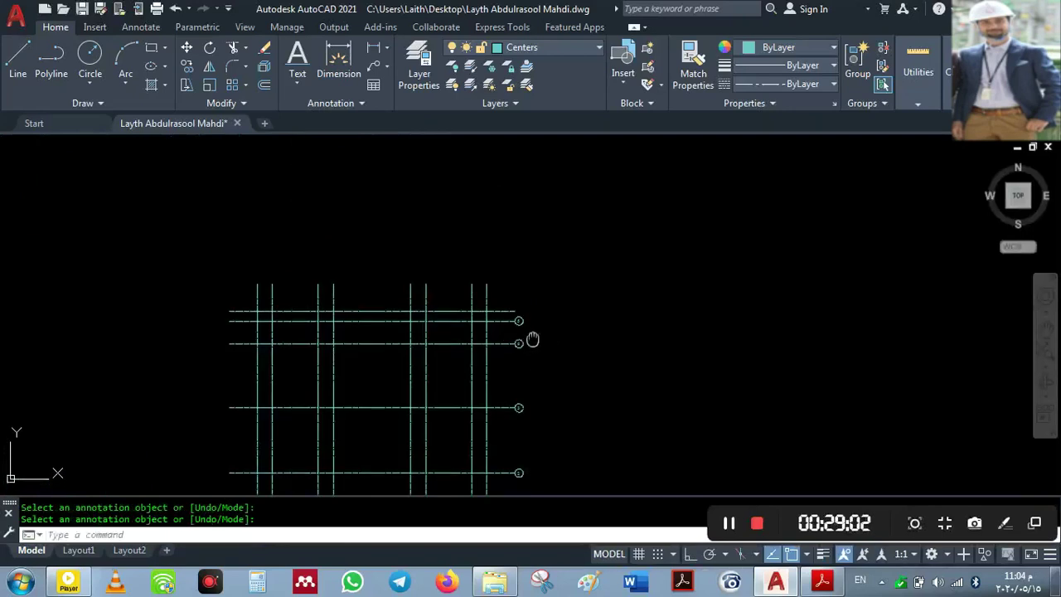
- Color all the lettered and numbered axis bubbles red (237,31,36) and save the drawing
{"action": "mouse_move", "coordinate": [528, 339]}
{"action": "middle_mouse_down"}
{"action": "mouse_move", "coordinate": [573, 315]}
{"action": "mouse_move", "coordinate": [565, 186]}
{"action": "middle_mouse_up"}
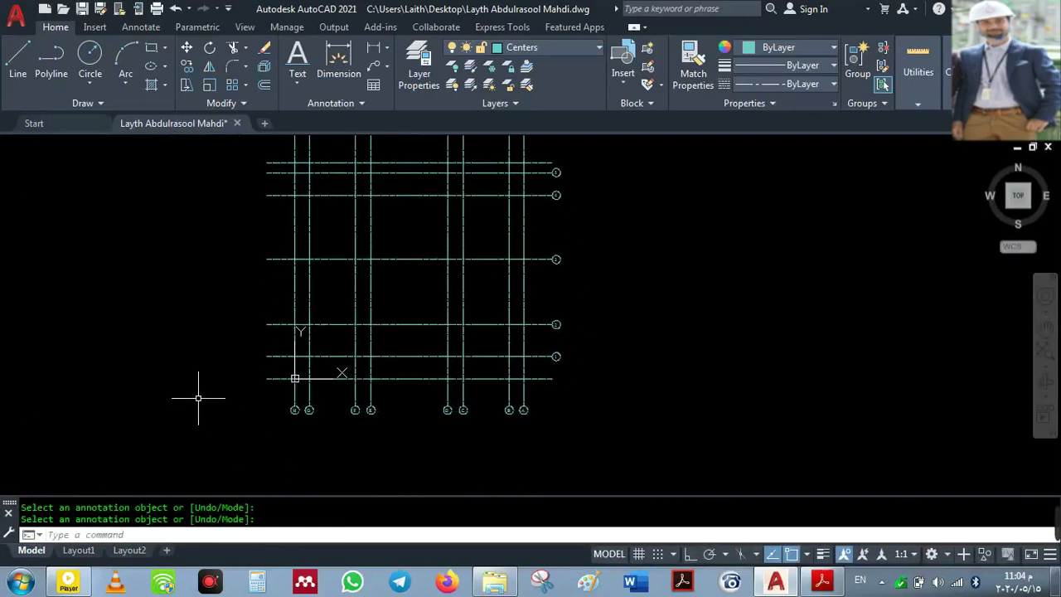
{"action": "left_click", "coordinate": [247, 396]}
{"action": "left_click", "coordinate": [628, 446]}
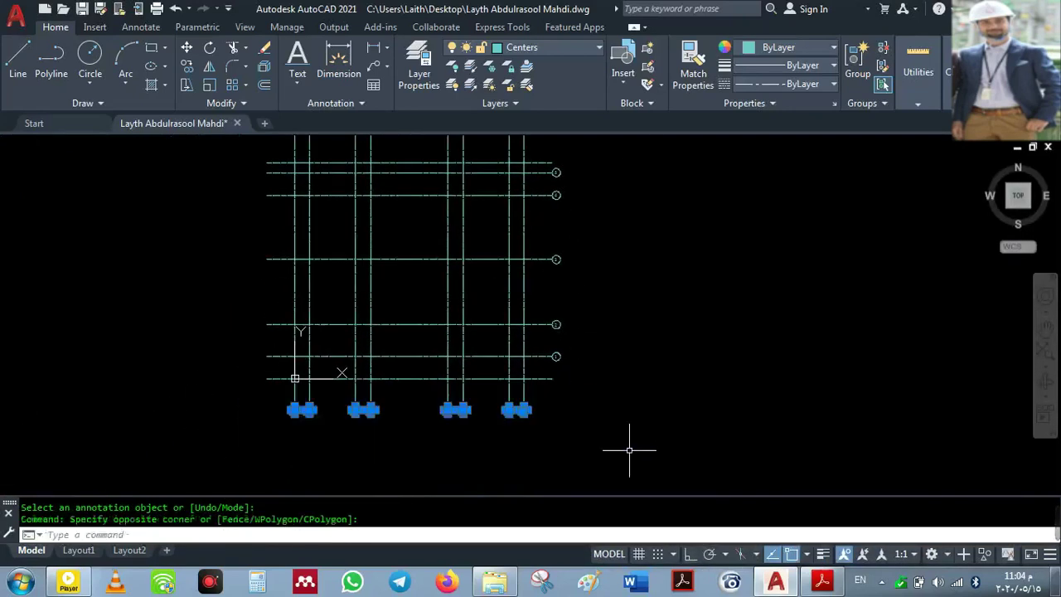
{"action": "left_click", "coordinate": [538, 155]}
{"action": "left_click", "coordinate": [615, 407]}
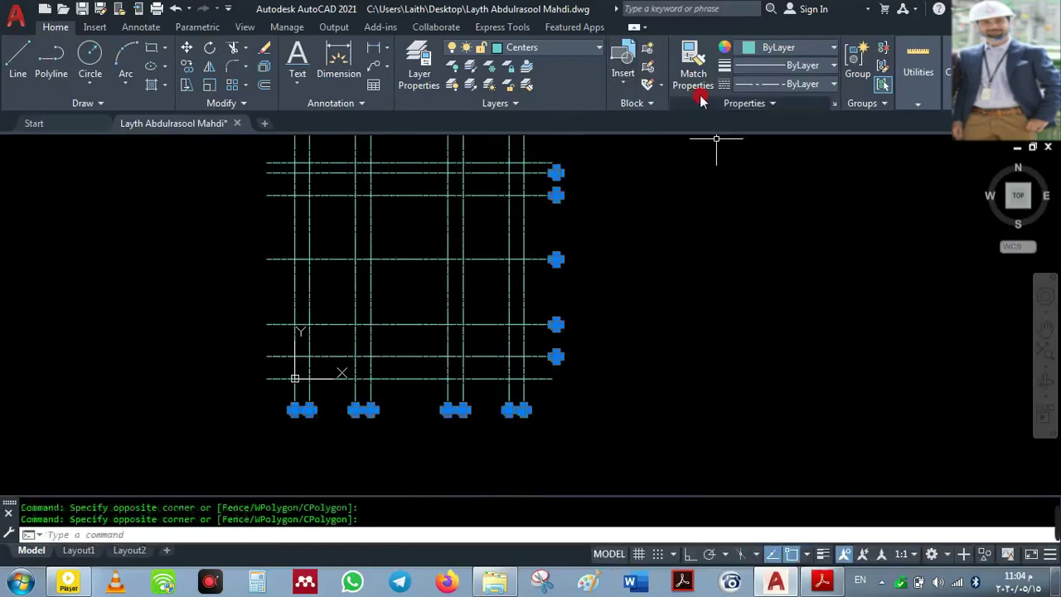
{"action": "left_click", "coordinate": [778, 48]}
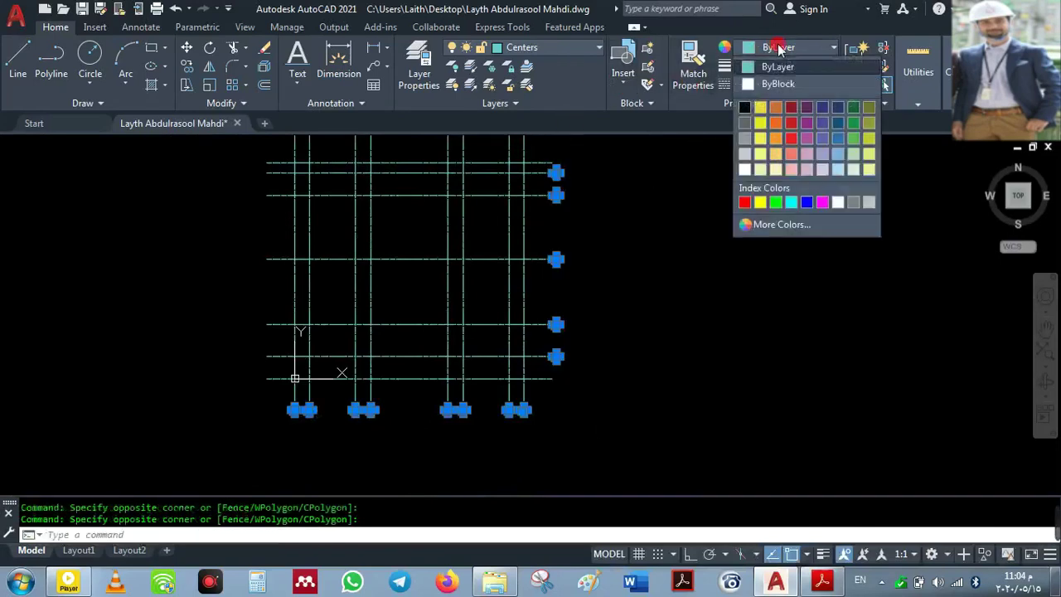
{"action": "left_click", "coordinate": [789, 139]}
{"action": "left_click", "coordinate": [605, 403]}
{"action": "left_click", "coordinate": [578, 426]}
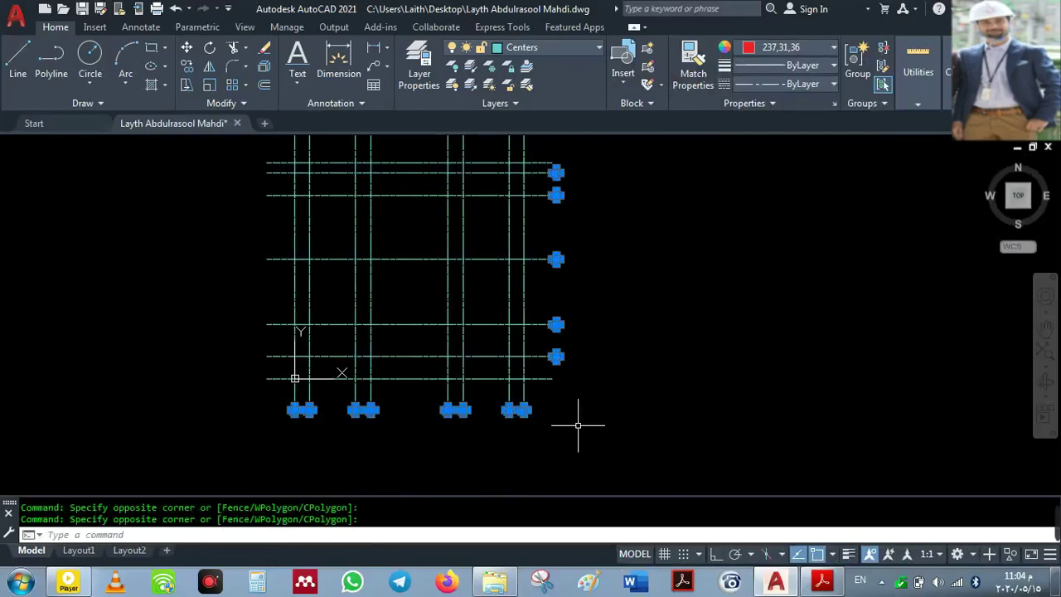
{"action": "key", "text": "Escape"}
{"action": "mouse_move", "coordinate": [549, 426]}
{"action": "middle_mouse_down"}
{"action": "mouse_move", "coordinate": [502, 455]}
{"action": "mouse_move", "coordinate": [652, 370]}
{"action": "middle_mouse_up"}
{"action": "mouse_move", "coordinate": [654, 314]}
{"action": "middle_mouse_down"}
{"action": "mouse_move", "coordinate": [702, 329]}
{"action": "mouse_move", "coordinate": [679, 373]}
{"action": "middle_mouse_up"}
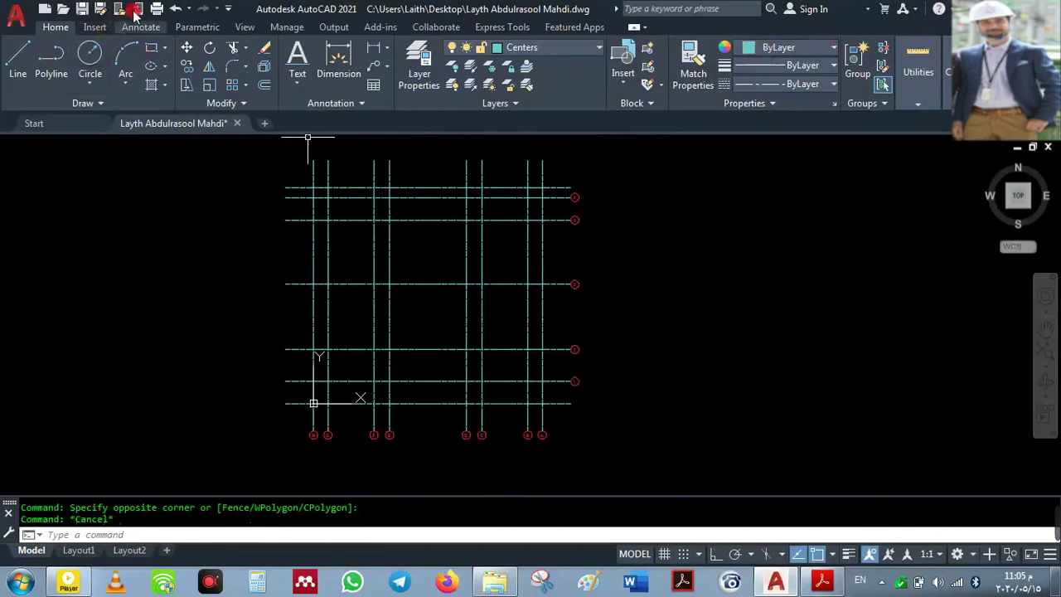
{"action": "left_click", "coordinate": [82, 9]}
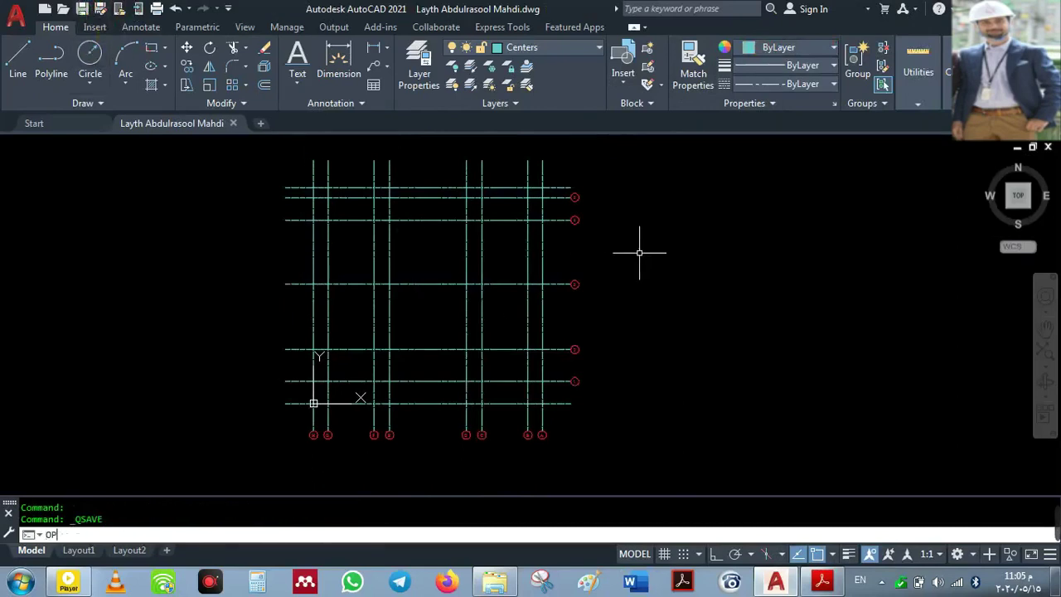
- Open the program options and review the automatic save settings among the file safety precautions
{"action": "key", "text": "Return"}
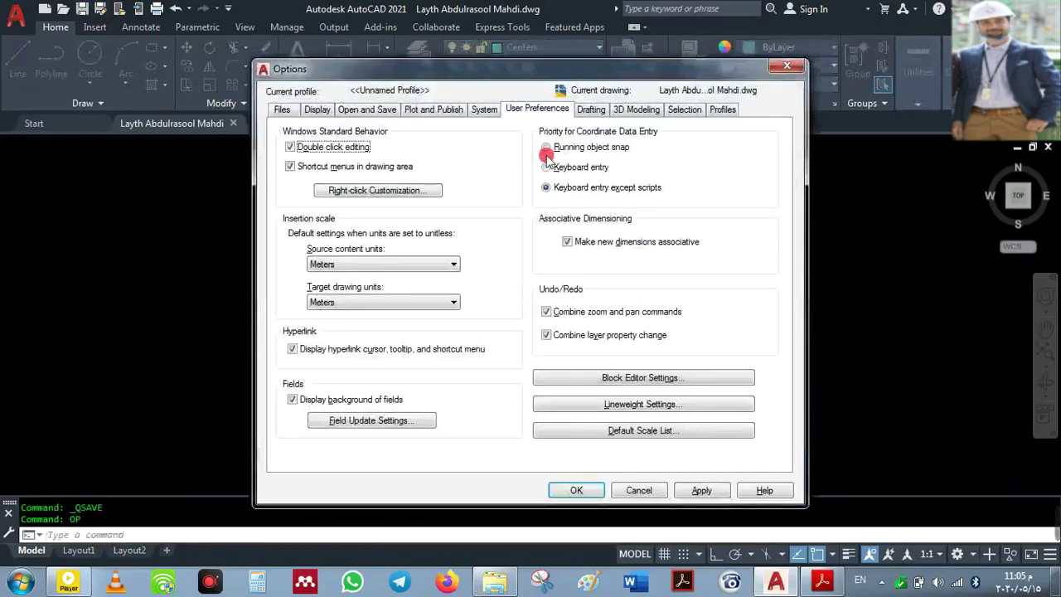
{"action": "left_click", "coordinate": [368, 110]}
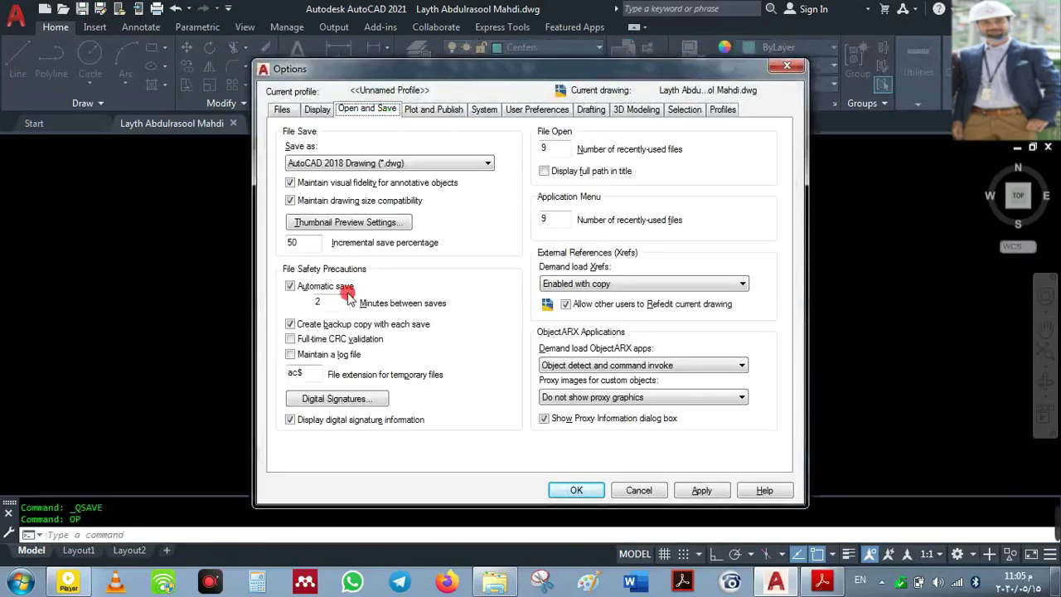
{"action": "left_click", "coordinate": [290, 286]}
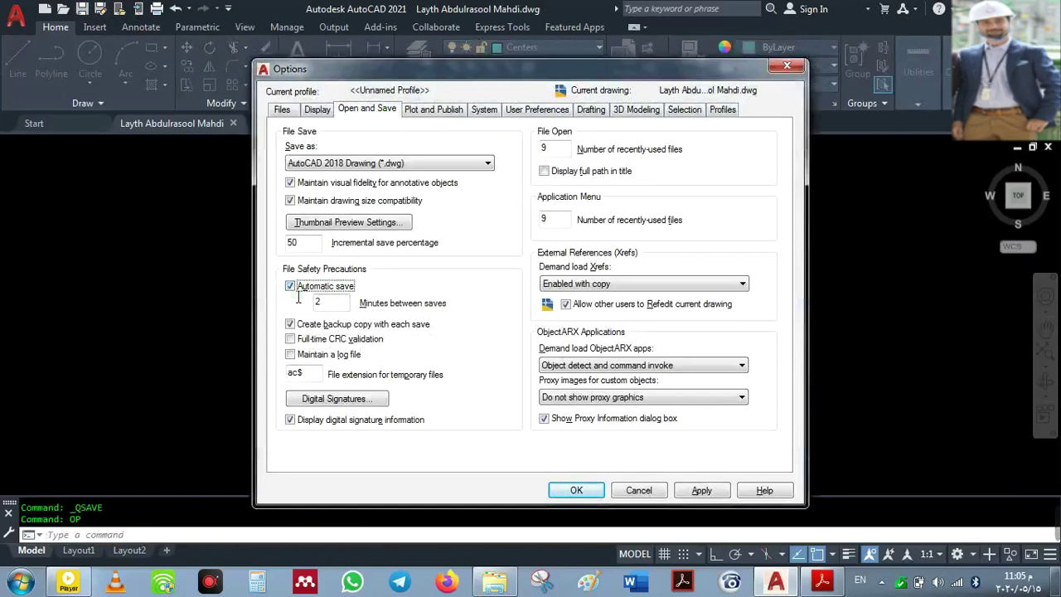
{"action": "left_click", "coordinate": [339, 297]}
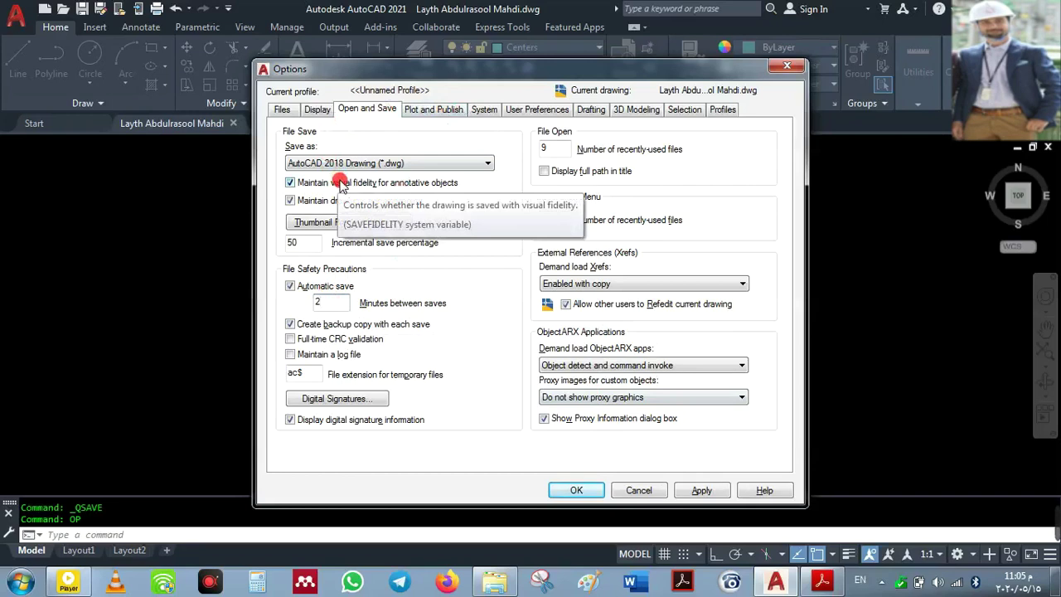
- Set the command line's command history text color to green in the drawing window colors and apply the options
{"action": "left_click", "coordinate": [516, 110]}
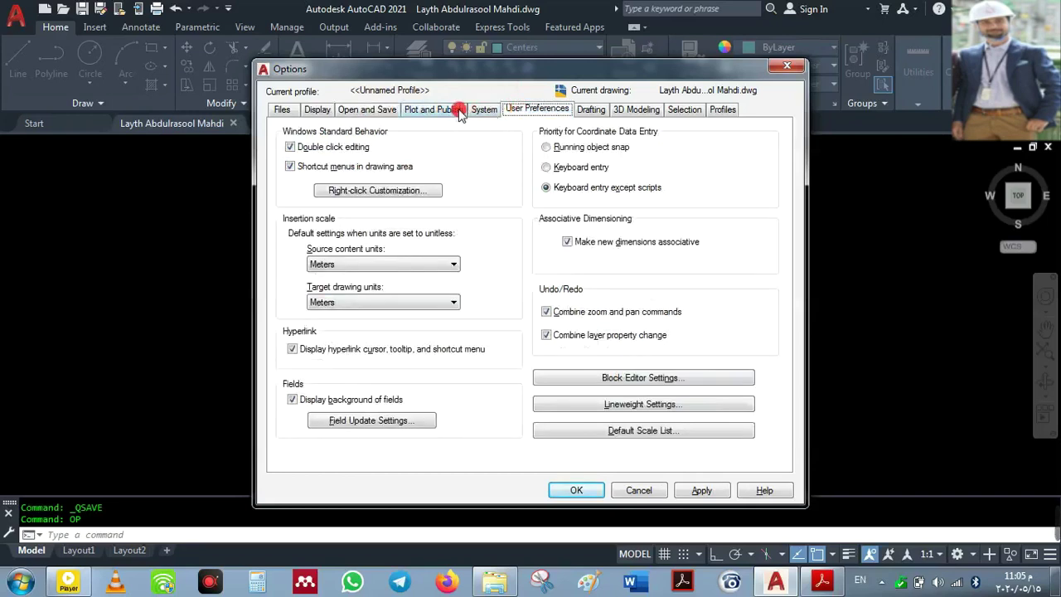
{"action": "left_click", "coordinate": [373, 110]}
{"action": "left_click", "coordinate": [290, 110]}
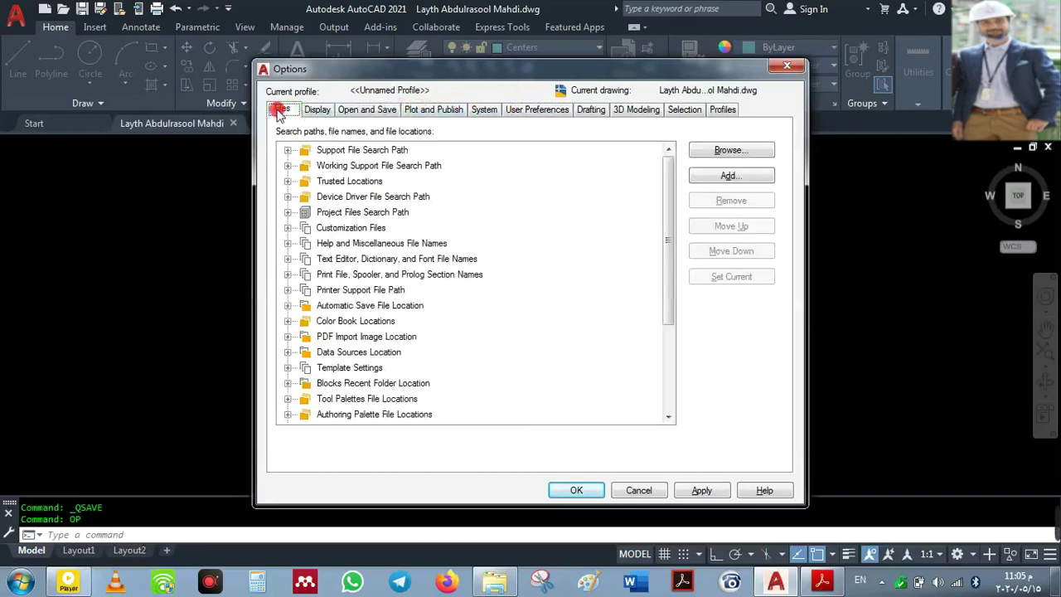
{"action": "left_click", "coordinate": [318, 110]}
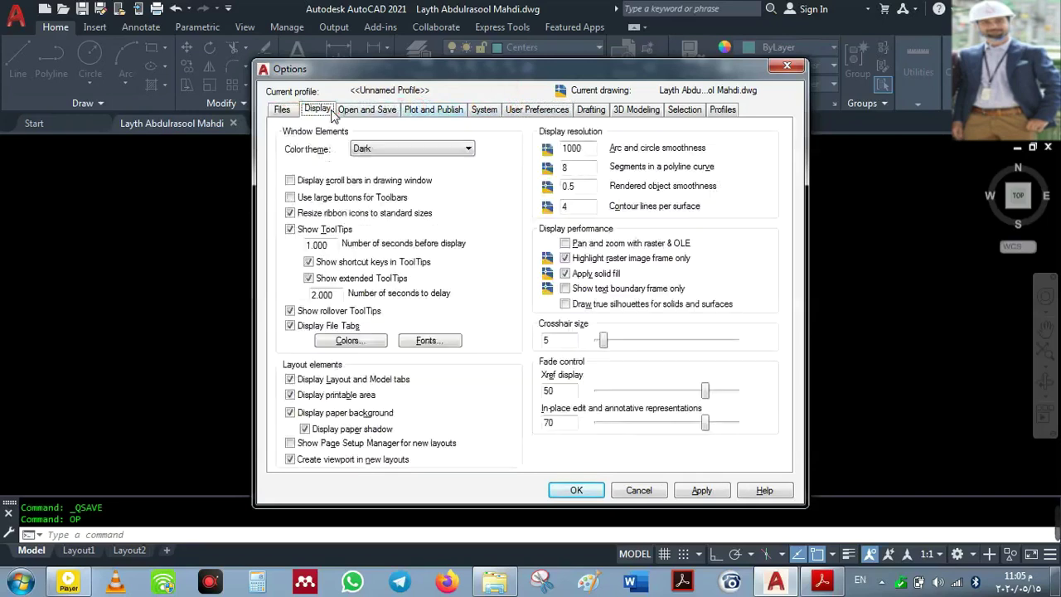
{"action": "left_click", "coordinate": [335, 342]}
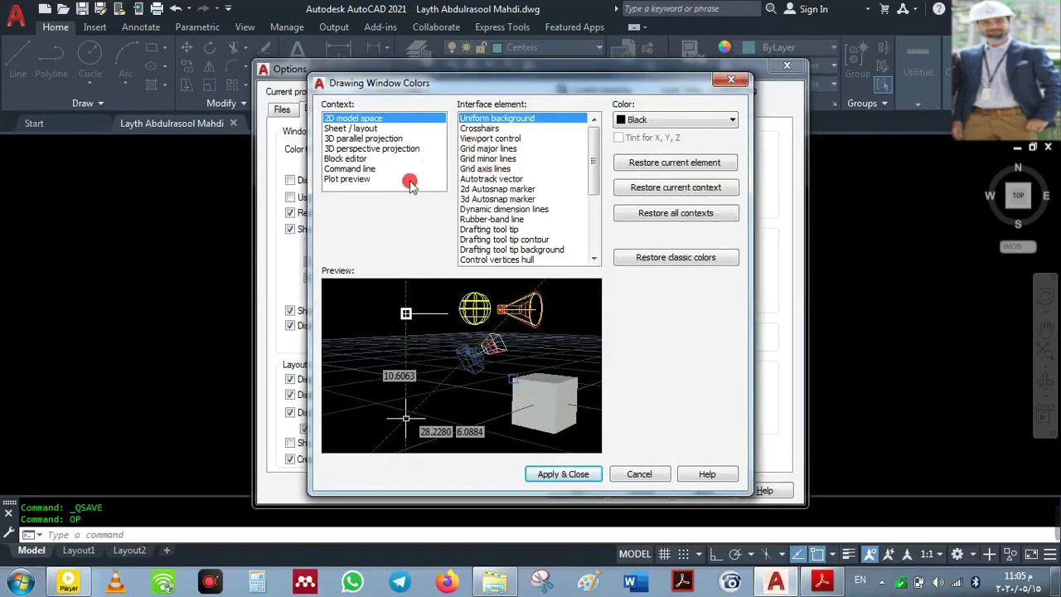
{"action": "left_click", "coordinate": [367, 170]}
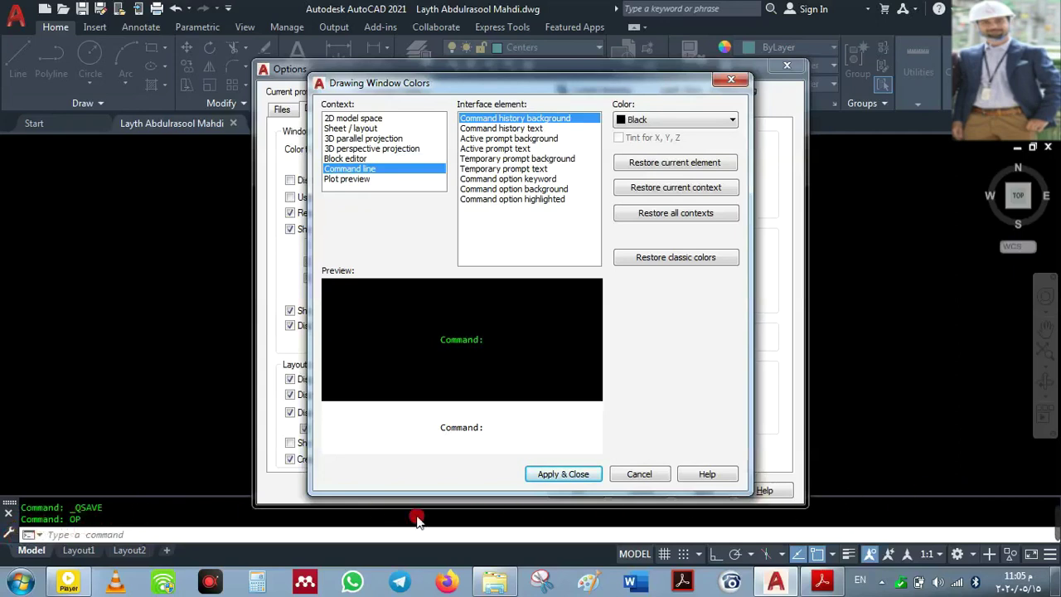
{"action": "left_click", "coordinate": [503, 129]}
{"action": "left_click", "coordinate": [636, 120]}
{"action": "left_click", "coordinate": [643, 124]}
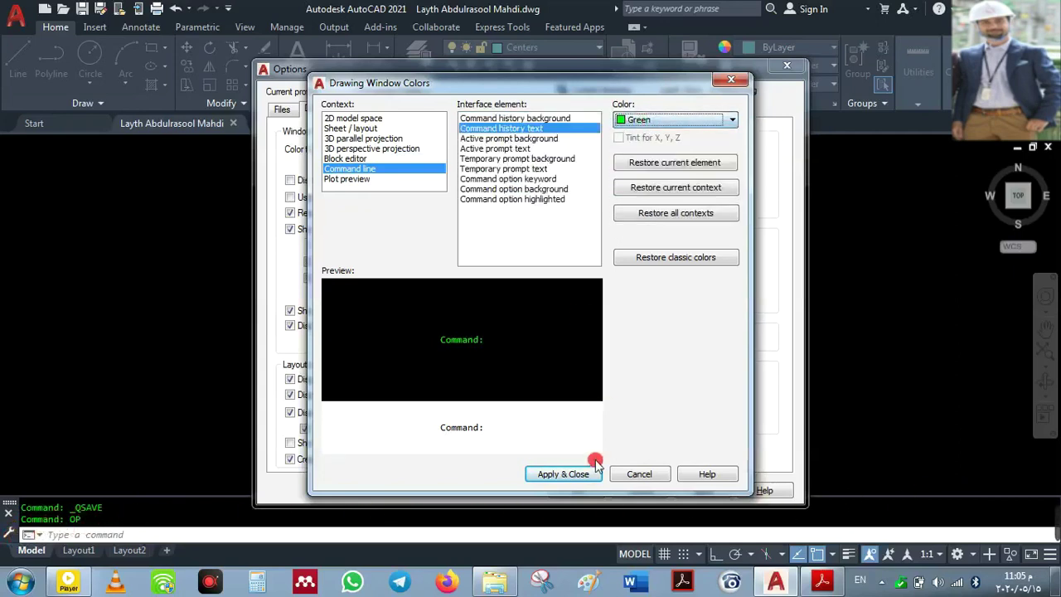
{"action": "left_click", "coordinate": [569, 476]}
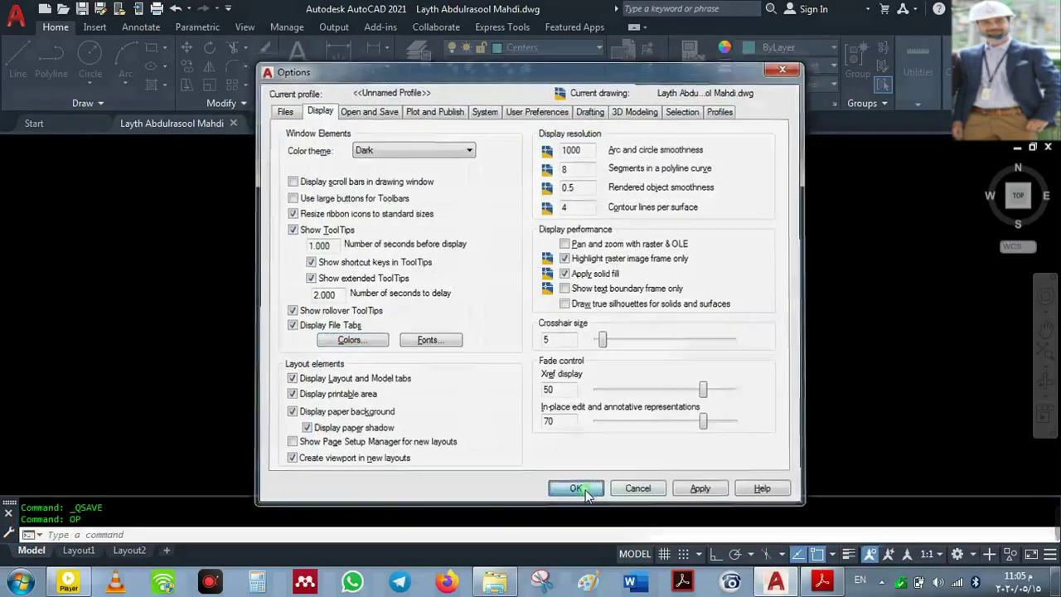
{"action": "left_click", "coordinate": [576, 489]}
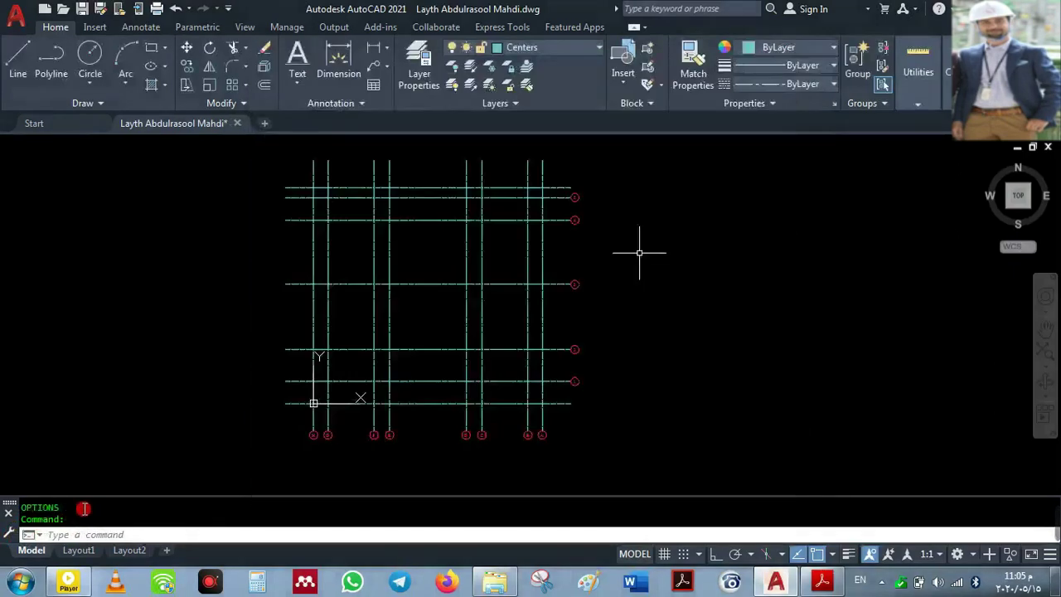
{"action": "scroll", "coordinate": [344, 377], "scroll_direction": "up", "scroll_amount": 6}
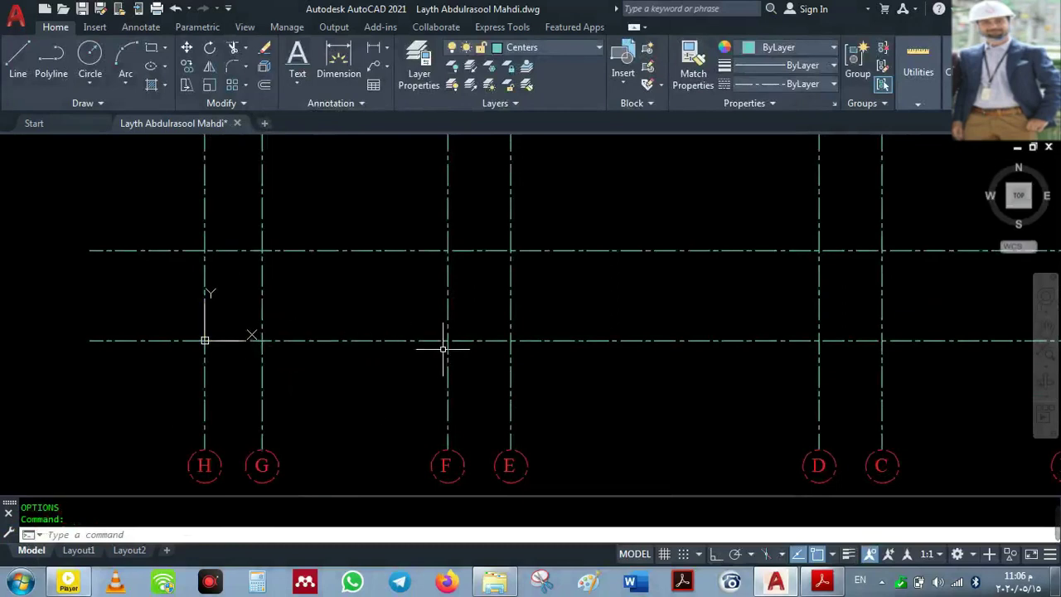
{"action": "scroll", "coordinate": [444, 348], "scroll_direction": "down", "scroll_amount": 5}
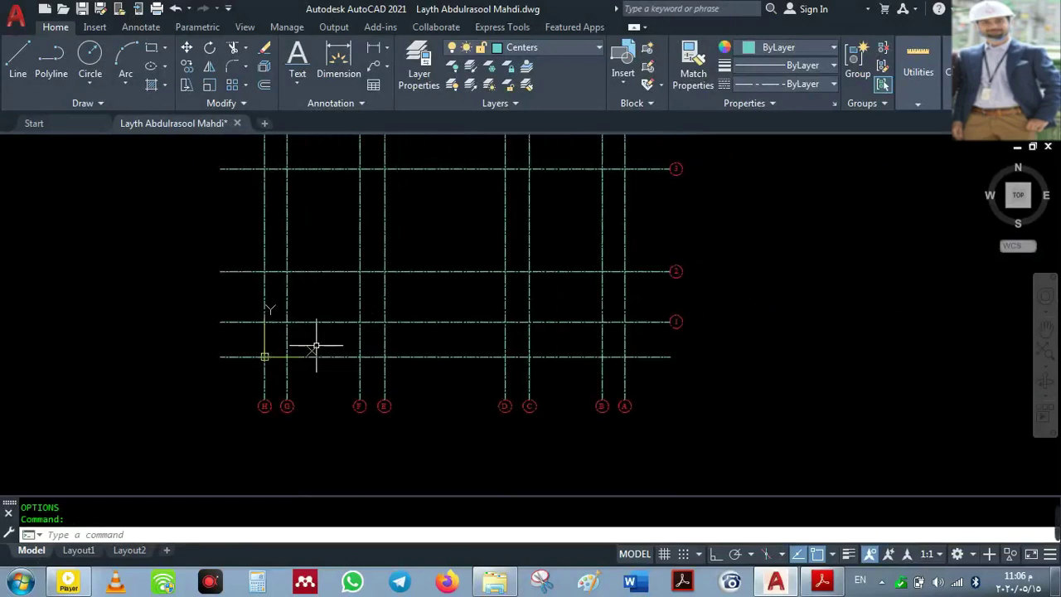
{"action": "scroll", "coordinate": [305, 336], "scroll_direction": "up", "scroll_amount": 2}
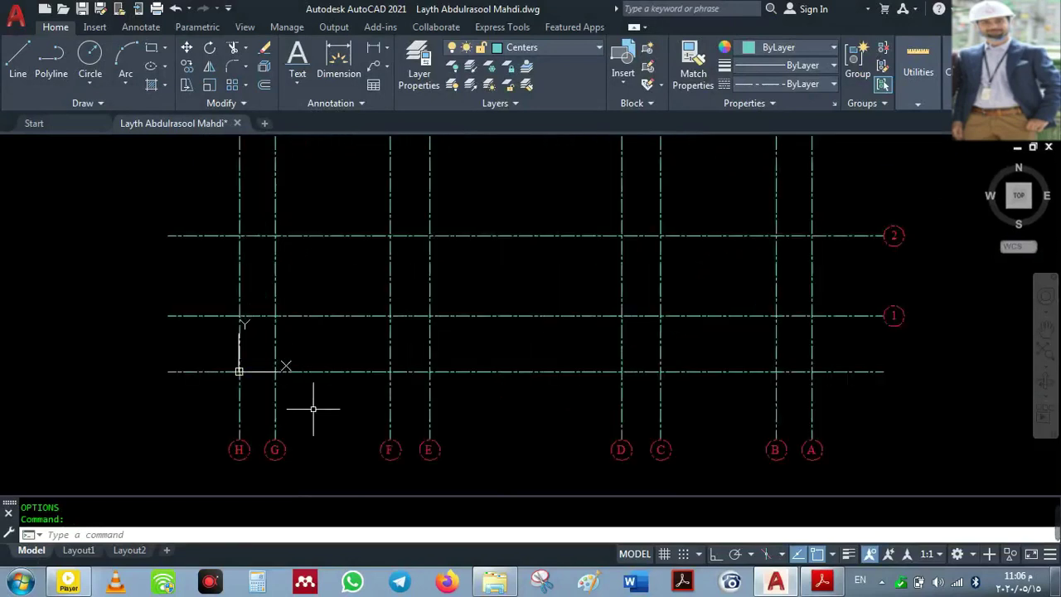
- Switch to the basement plan PDF in Acrobat Reader and examine column C5 at the intersection of axes G and 1
{"action": "left_click", "coordinate": [822, 580]}
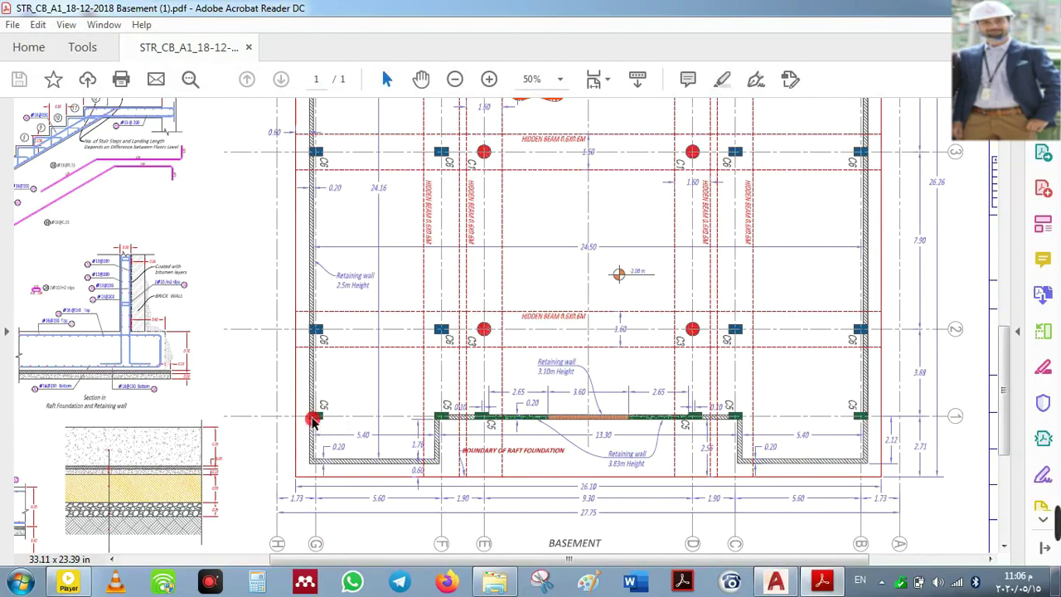
{"action": "scroll", "coordinate": [314, 421], "scroll_direction": "up", "scroll_amount": 1}
{"action": "scroll", "coordinate": [315, 448], "scroll_direction": "up", "scroll_amount": 8, "text": "ctrl"}
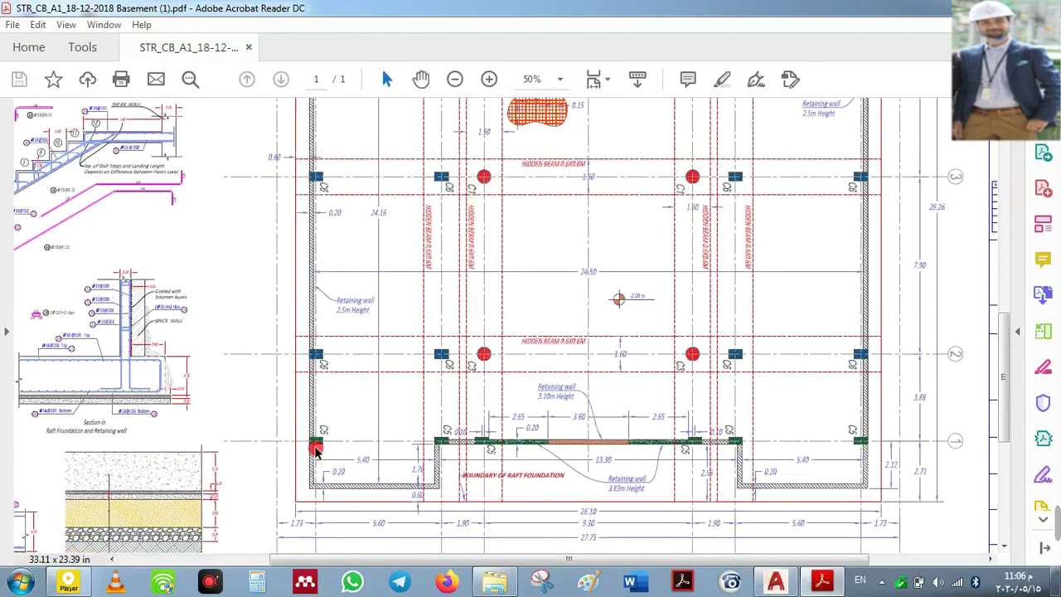
{"action": "scroll", "coordinate": [315, 448], "scroll_direction": "down", "scroll_amount": 4, "text": "ctrl"}
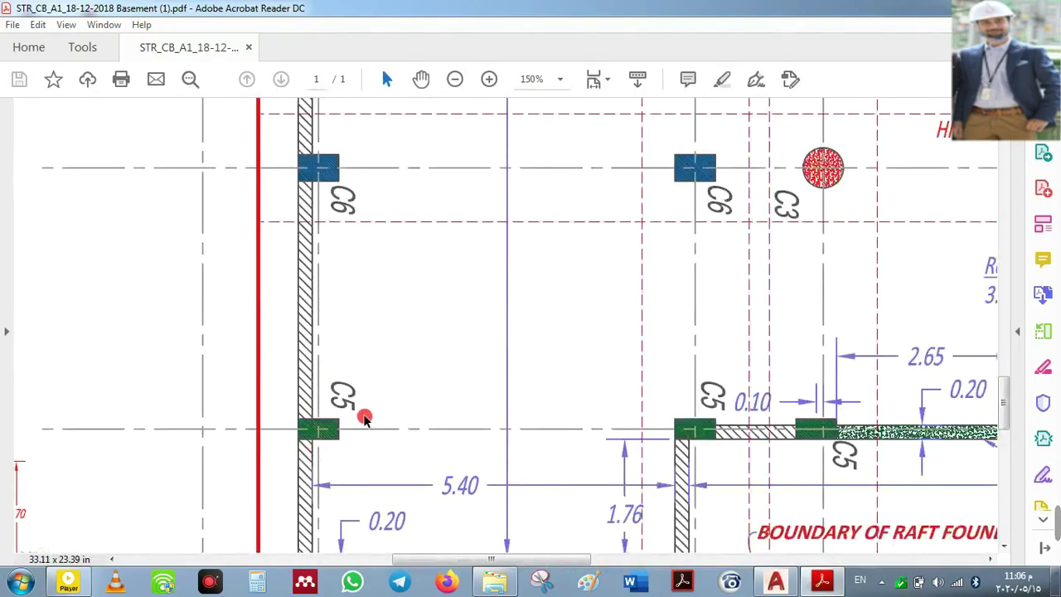
{"action": "scroll", "coordinate": [365, 418], "scroll_direction": "down", "scroll_amount": 3, "text": "ctrl"}
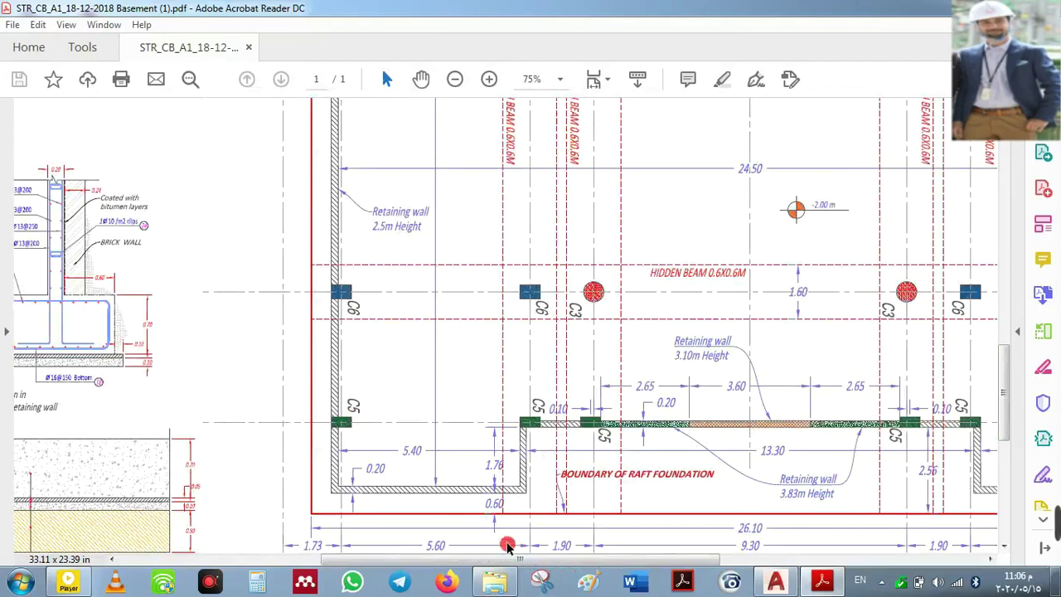
- Find the section detail of column C5 among the column sections in the PDF and read its dimensions
{"action": "scroll", "coordinate": [507, 545], "scroll_direction": "left", "scroll_amount": 6, "text": "shift"}
{"action": "scroll", "coordinate": [433, 545], "scroll_direction": "down", "scroll_amount": 4}
{"action": "scroll", "coordinate": [434, 544], "scroll_direction": "right", "scroll_amount": 9, "text": "shift"}
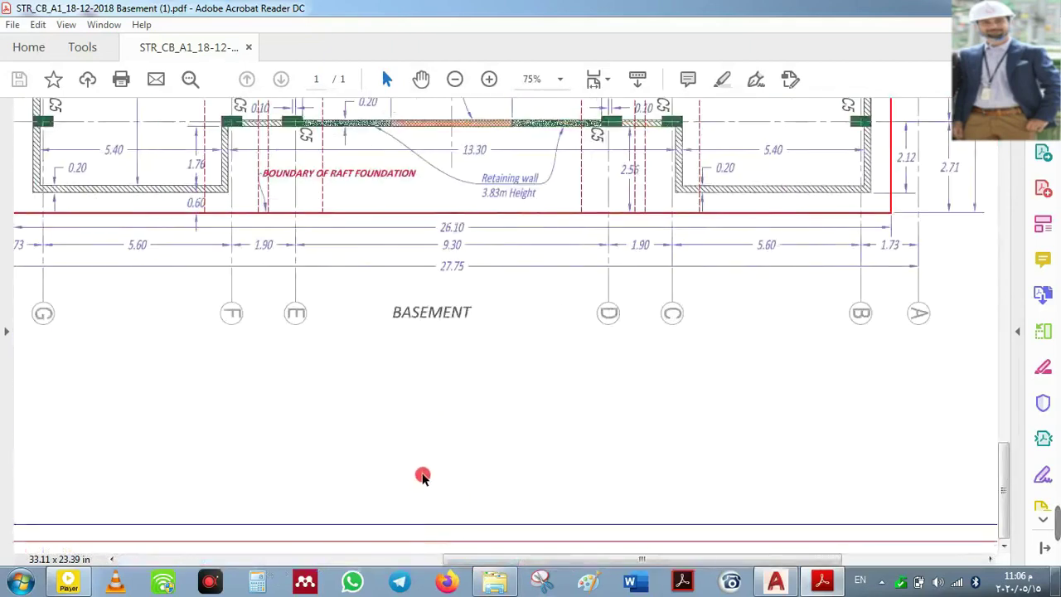
{"action": "left_click_drag", "start_coordinate": [457, 559], "coordinate": [116, 551]}
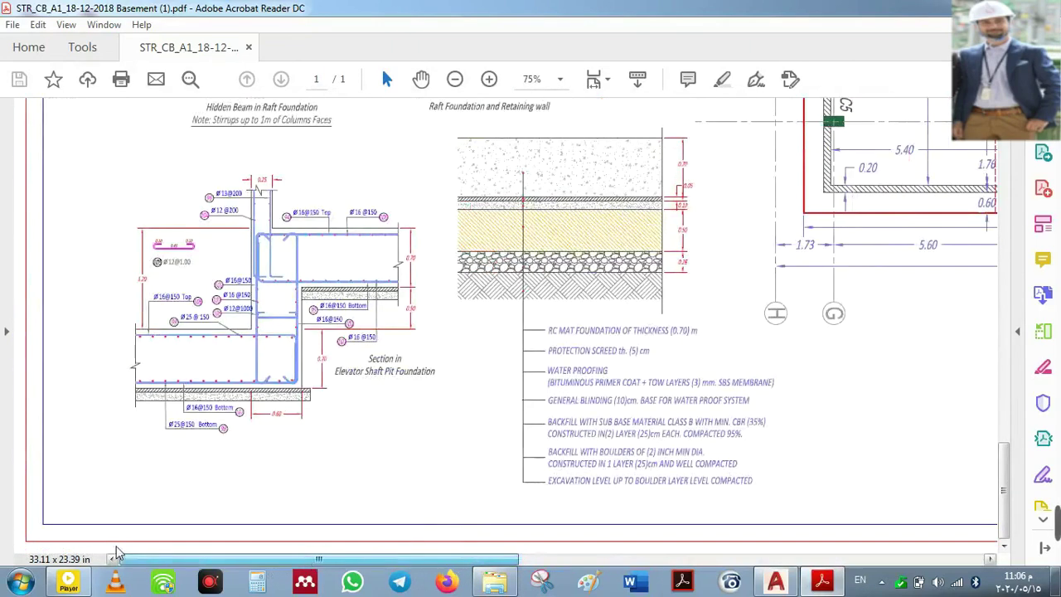
{"action": "scroll", "coordinate": [415, 301], "scroll_direction": "up", "scroll_amount": 6}
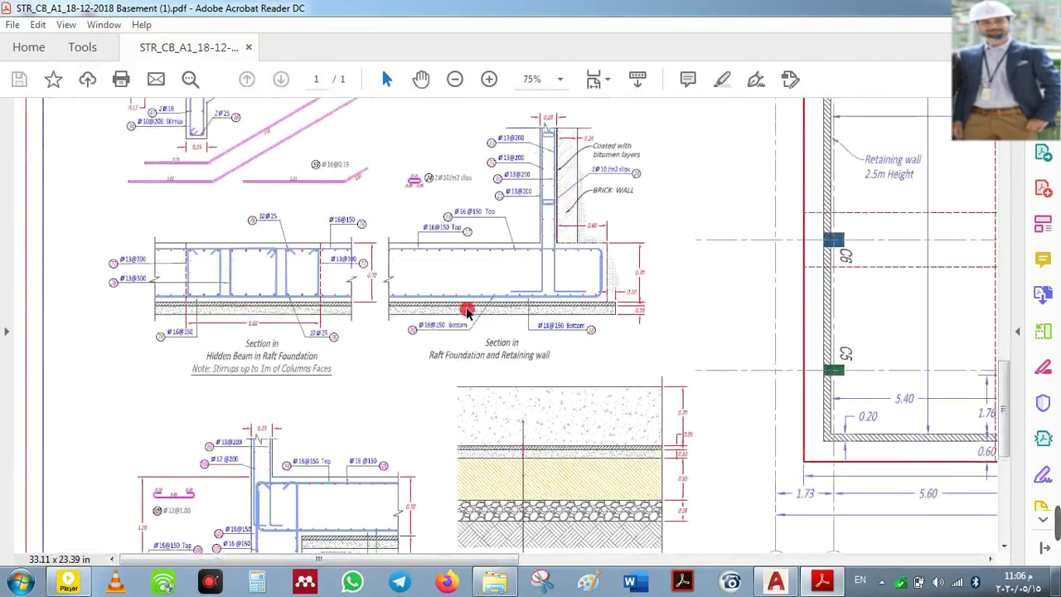
{"action": "left_click_drag", "start_coordinate": [1004, 414], "coordinate": [1009, 188]}
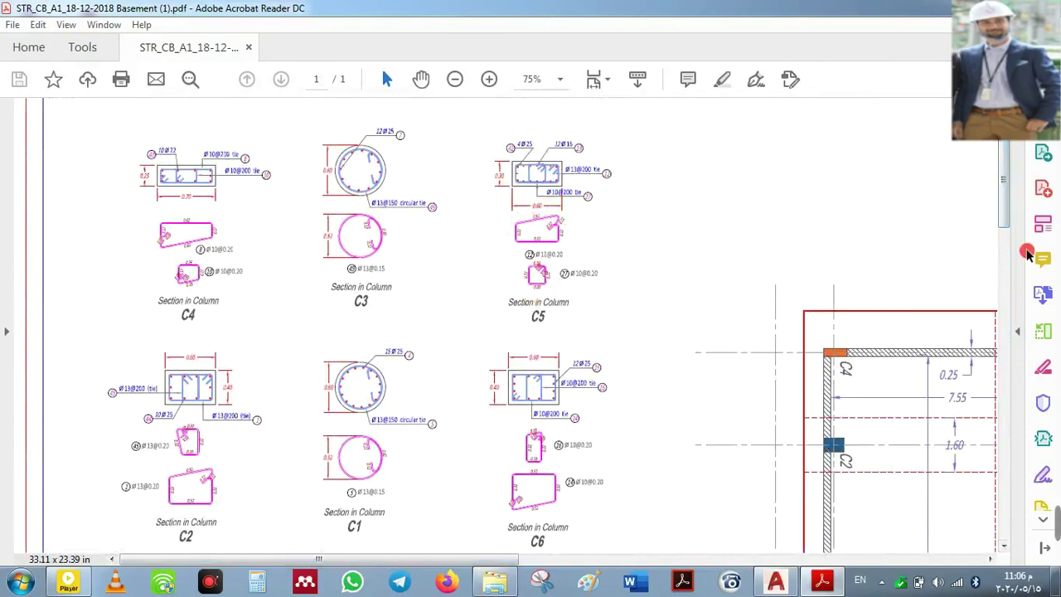
{"action": "left_click", "coordinate": [490, 79]}
{"action": "left_click", "coordinate": [489, 79]}
{"action": "left_click", "coordinate": [489, 79]}
{"action": "left_click", "coordinate": [489, 79]}
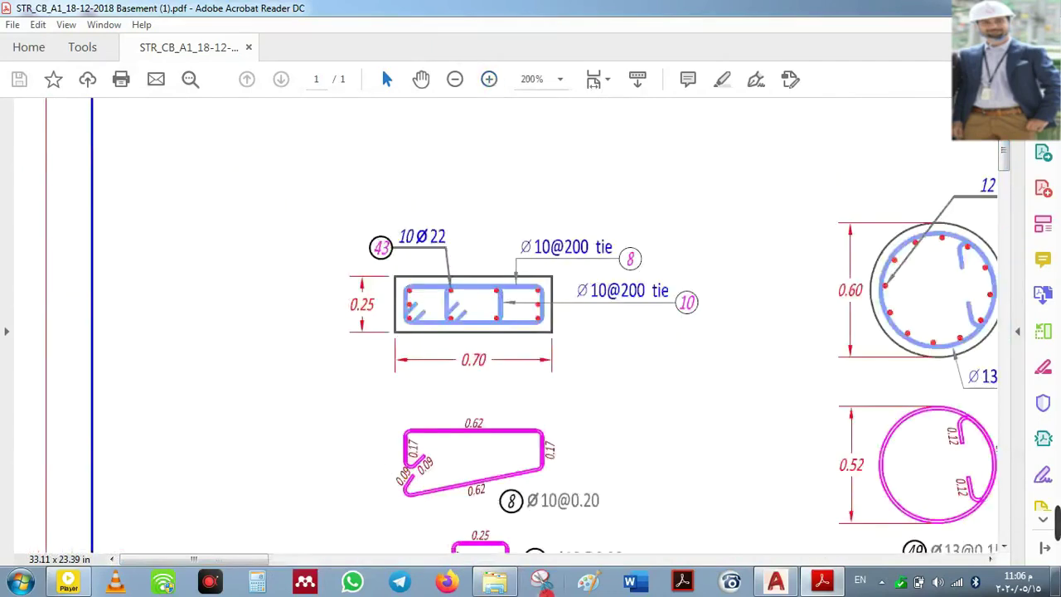
{"action": "left_click_drag", "start_coordinate": [244, 559], "coordinate": [396, 570]}
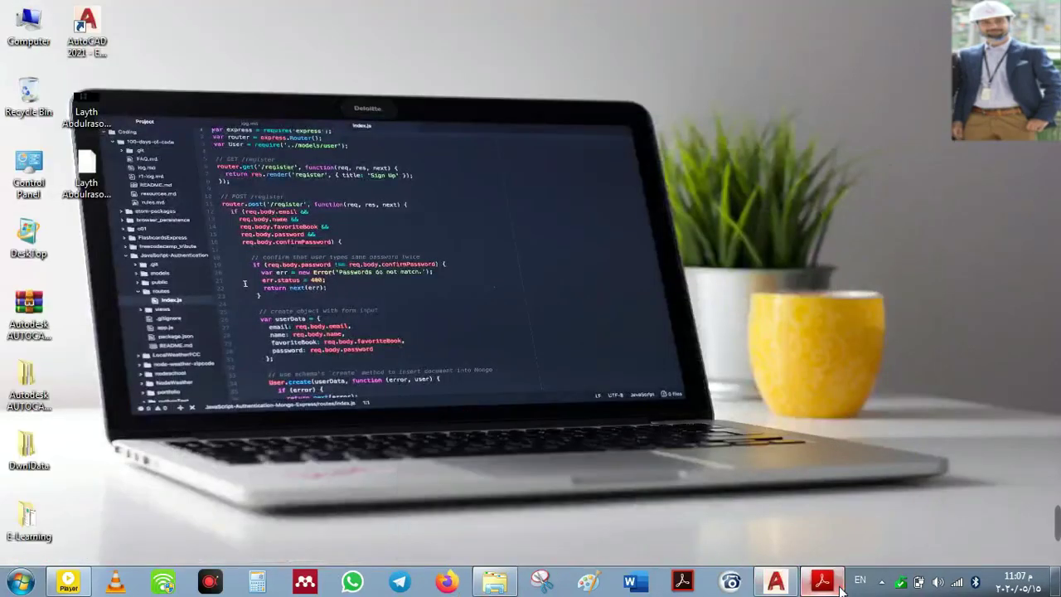
{"action": "left_click", "coordinate": [809, 584]}
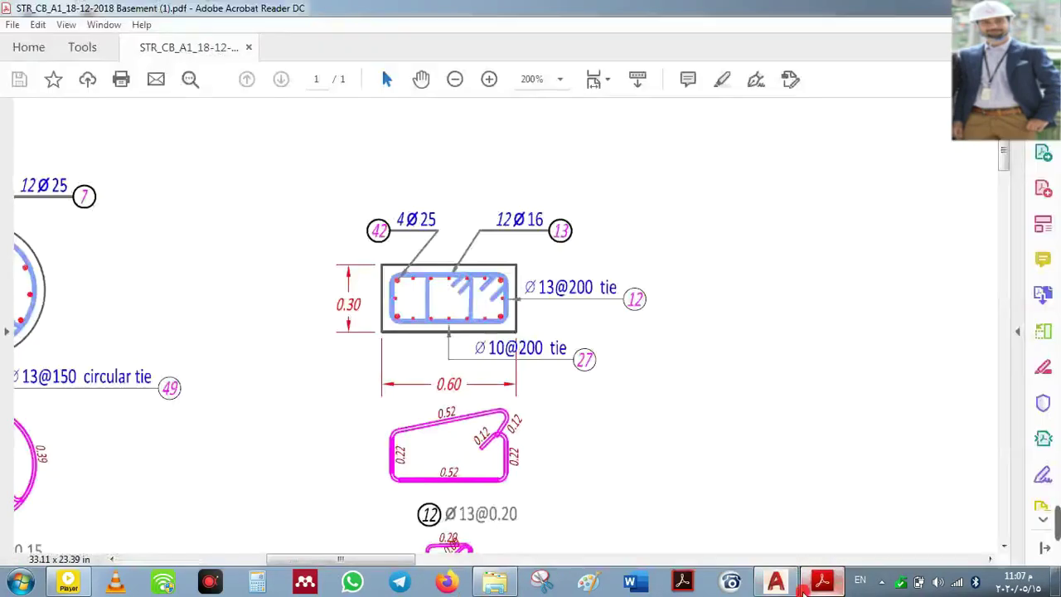
- Switch to AutoCAD and locate the intersection of axes 1 and G in the grid
{"action": "left_click", "coordinate": [776, 583]}
{"action": "scroll", "coordinate": [255, 389], "scroll_direction": "down", "scroll_amount": 3}
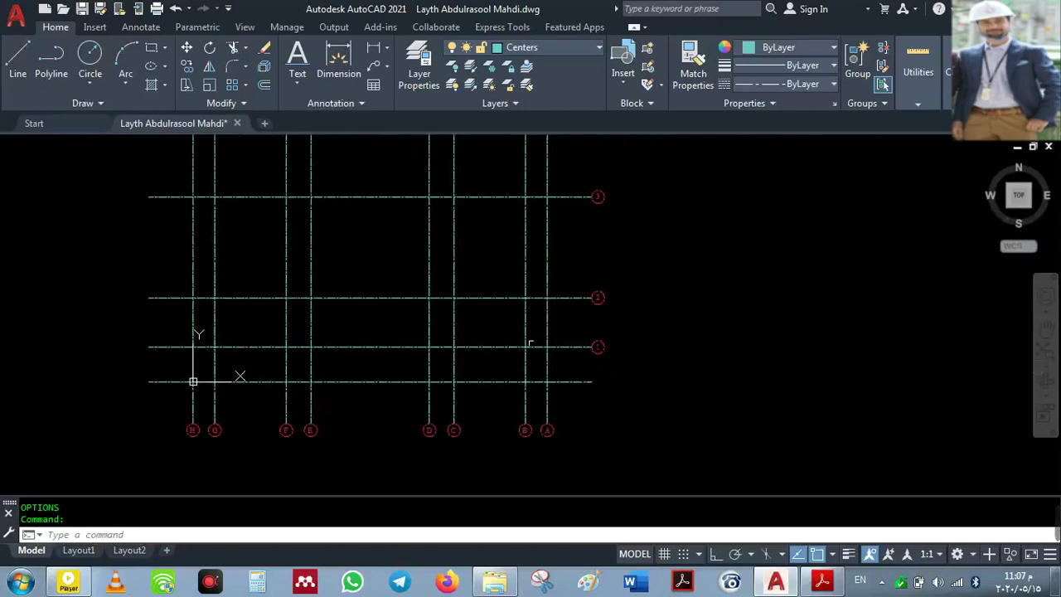
{"action": "left_click", "coordinate": [576, 347]}
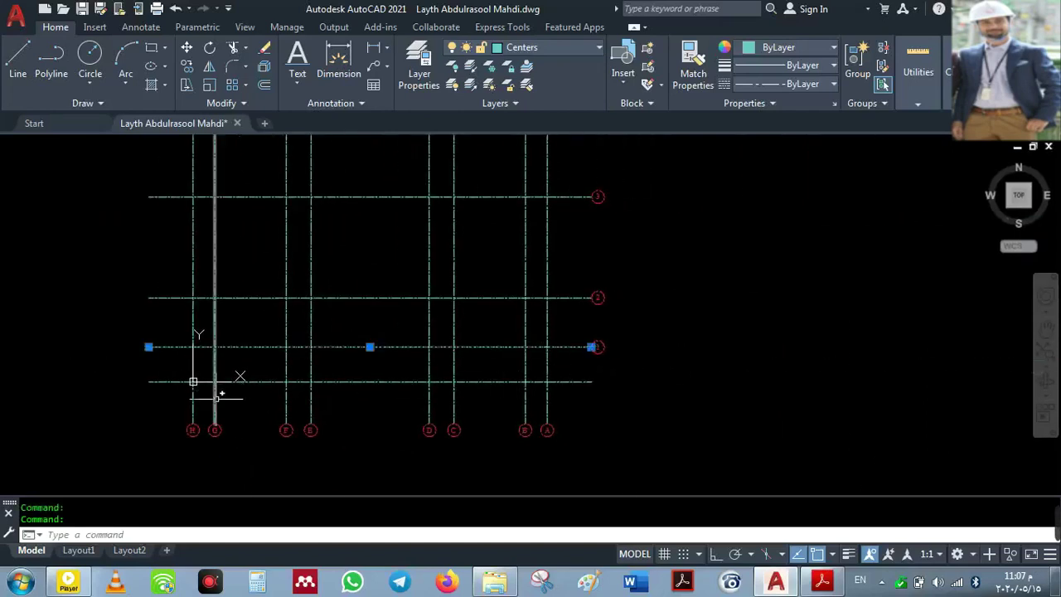
{"action": "left_click", "coordinate": [215, 356]}
{"action": "scroll", "coordinate": [180, 350], "scroll_direction": "up", "scroll_amount": 5}
{"action": "middle_click_drag", "start_coordinate": [179, 350], "coordinate": [374, 354]}
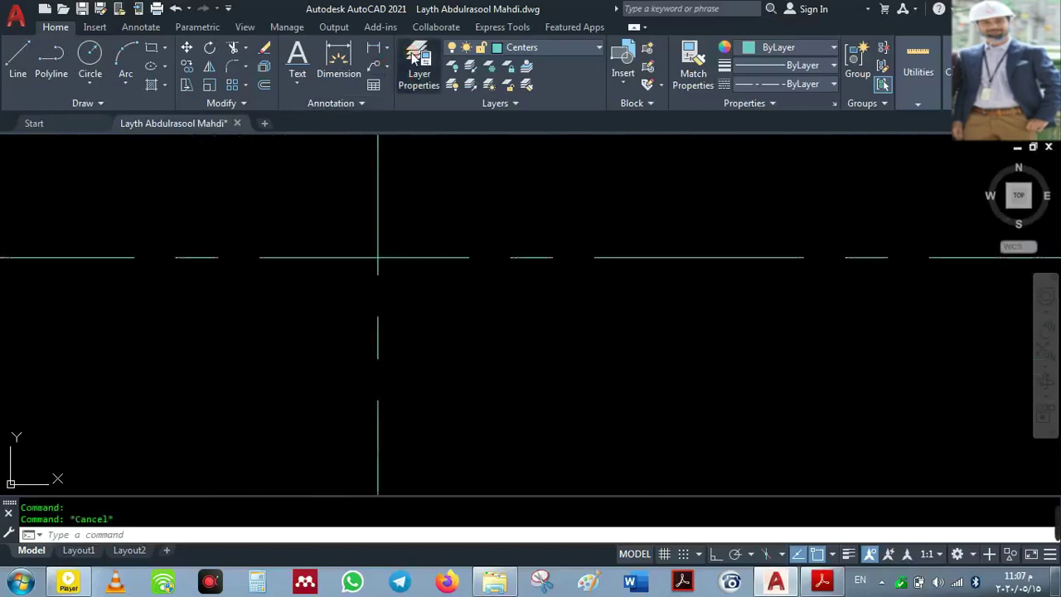
- Create a new layer based on the Centers layer
{"action": "left_click", "coordinate": [419, 73]}
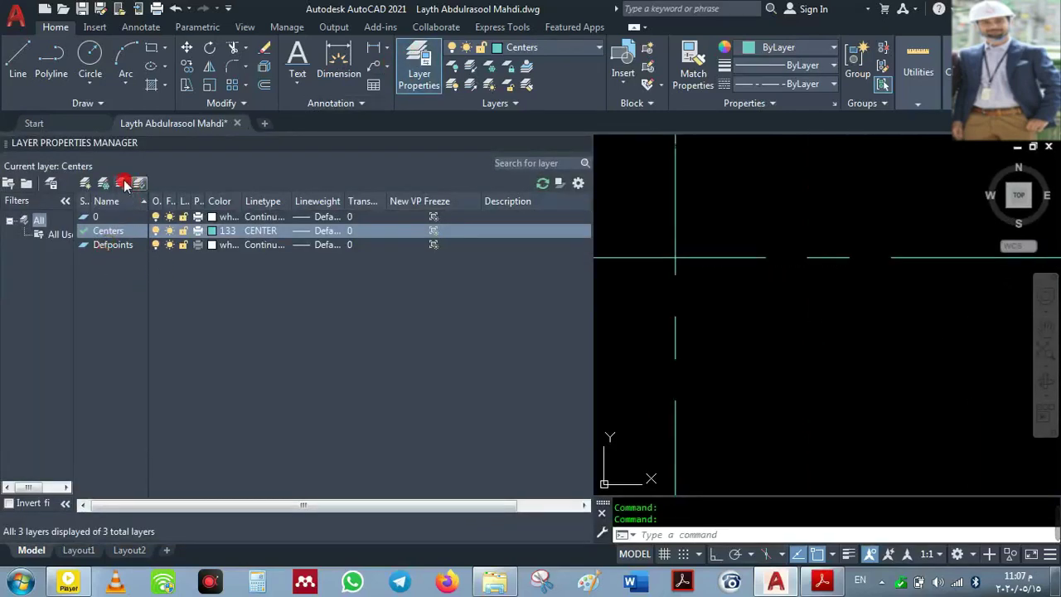
{"action": "left_click", "coordinate": [88, 183]}
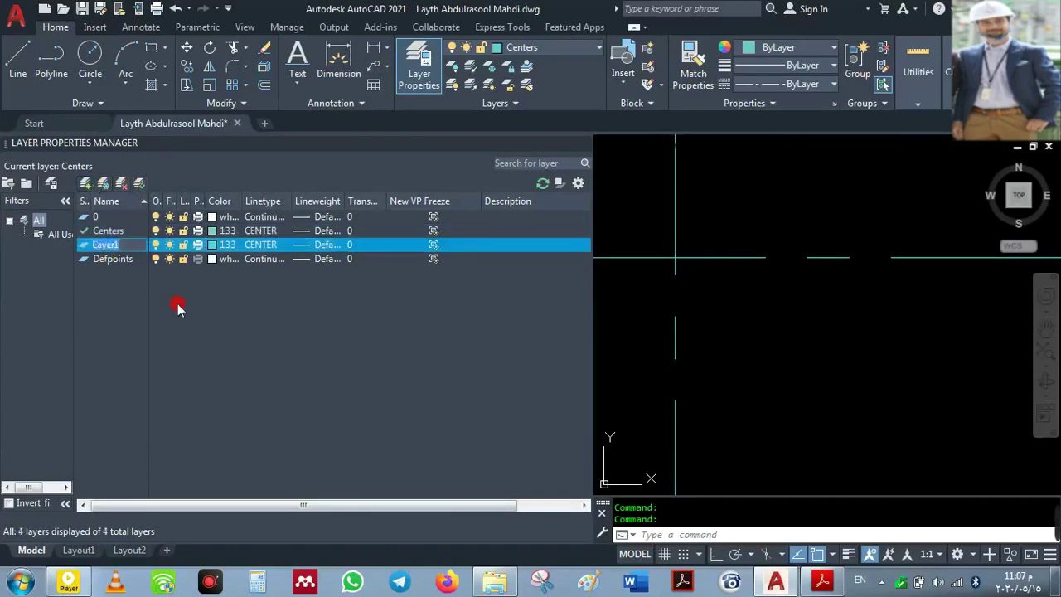